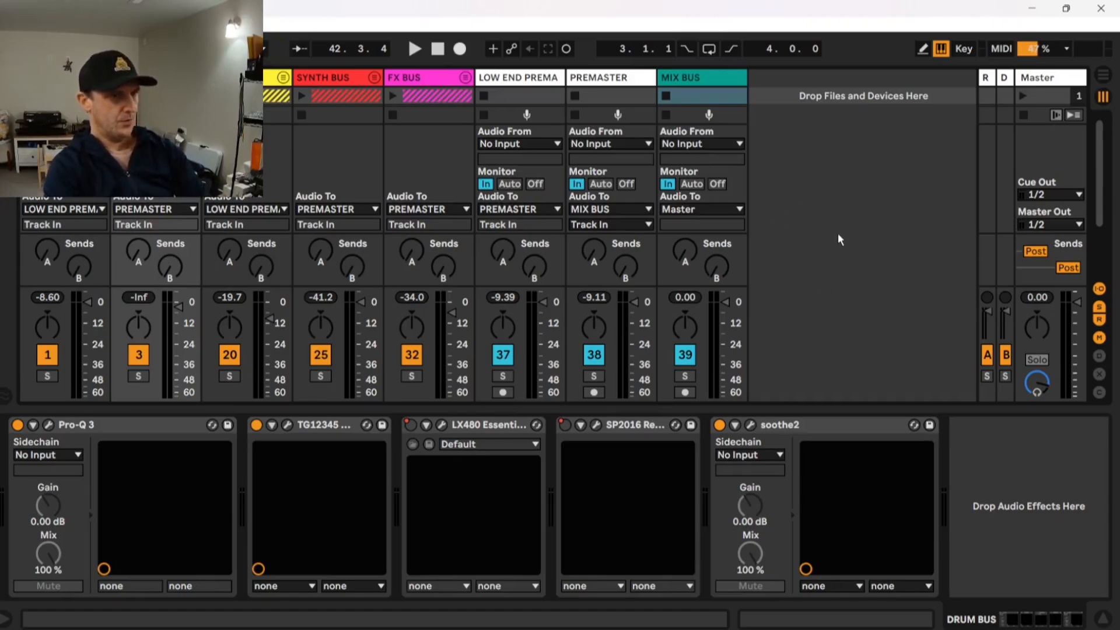
Switch to the arrangement, unfold the KICK BUS group and set the playback start to bar 5.
key(Tab)
click(816, 151)
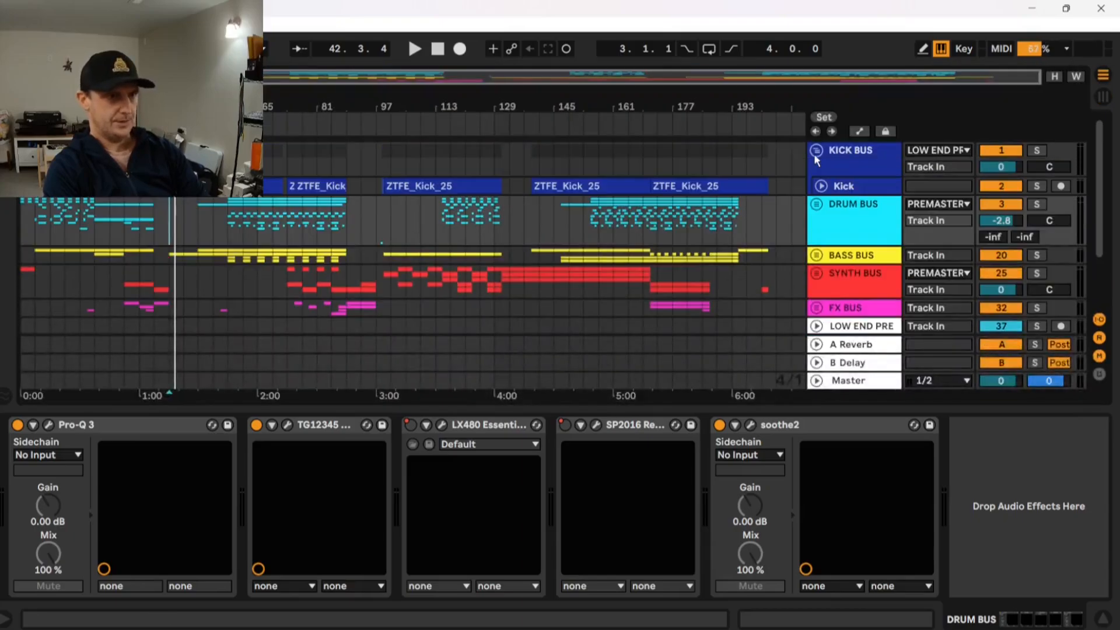
click(845, 185)
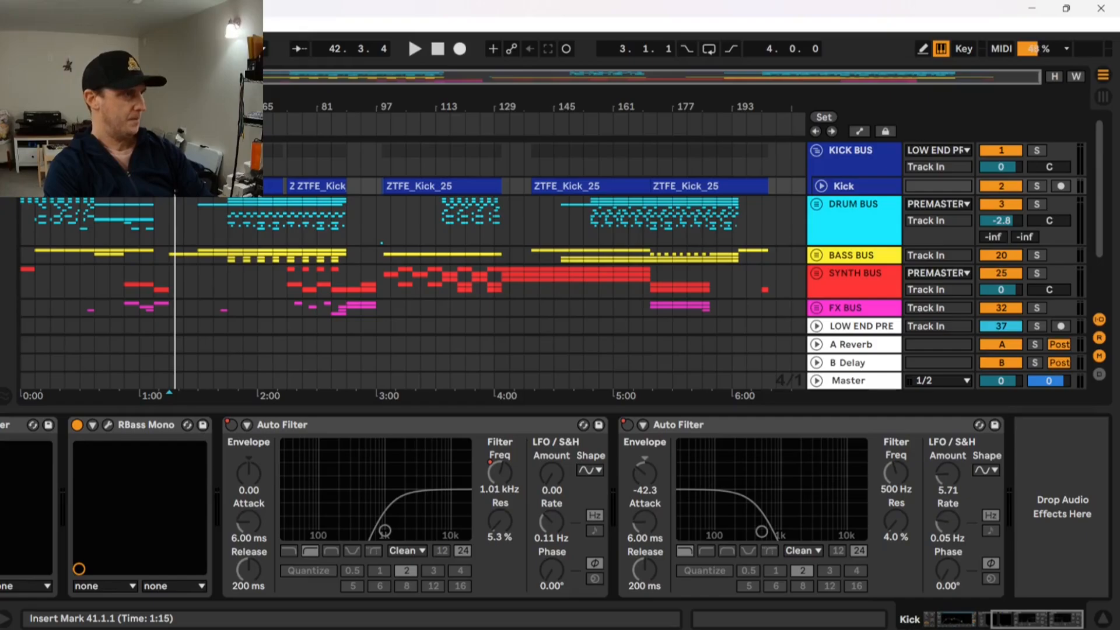
click(50, 160)
click(35, 160)
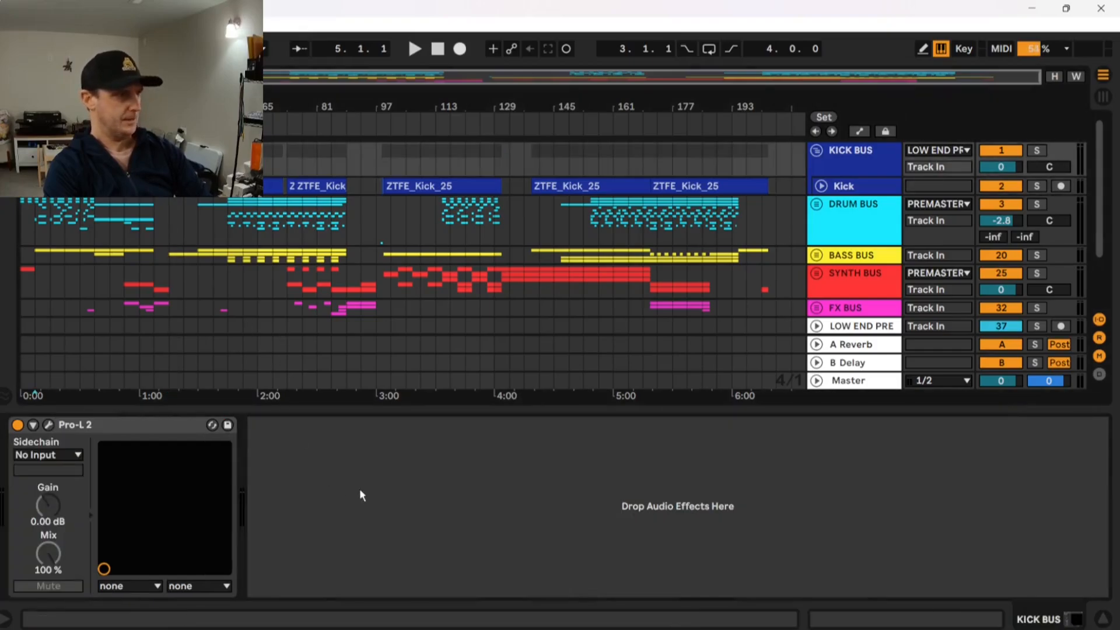
Show the beginning of the Kick track's device chain, with the Utility and EQ Eight devices.
click(867, 186)
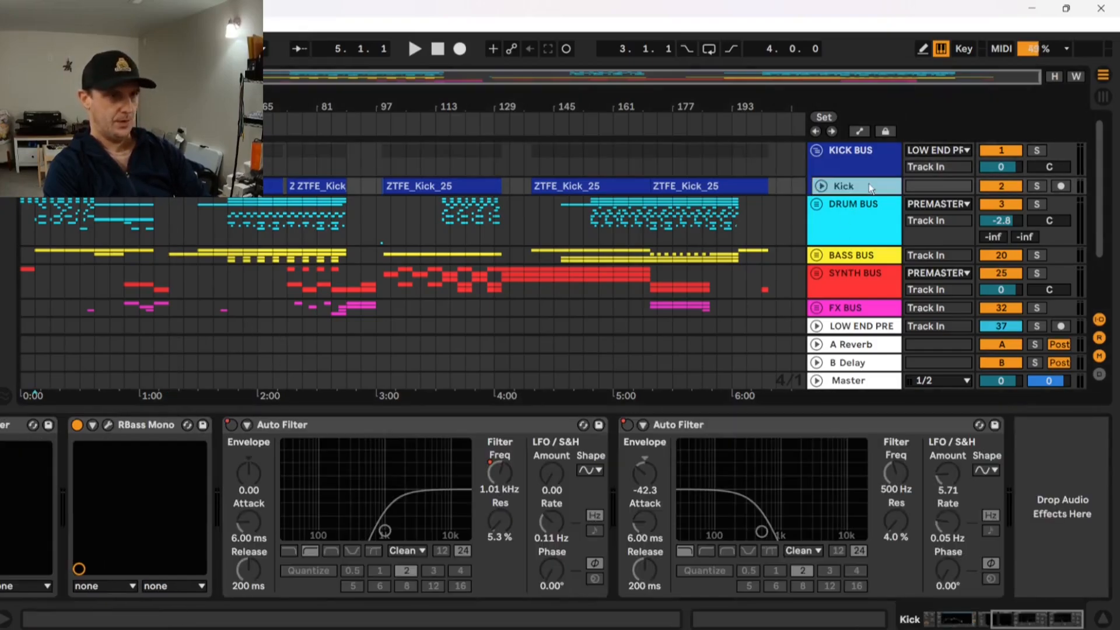
scroll(356, 550, left, 8)
scroll(357, 551, left, 5)
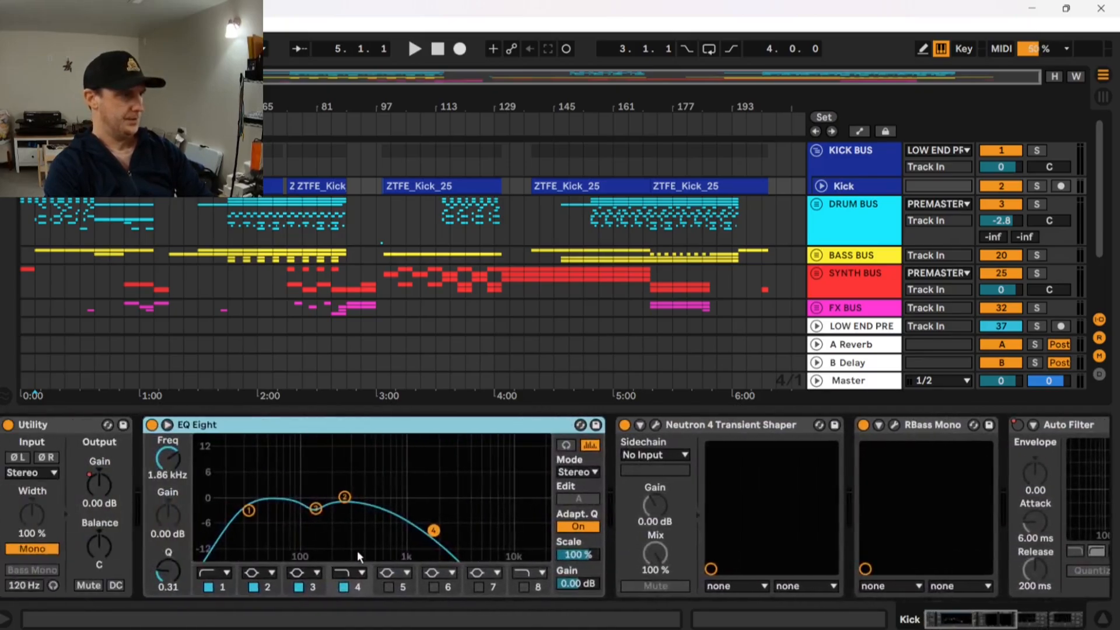
key(Tab)
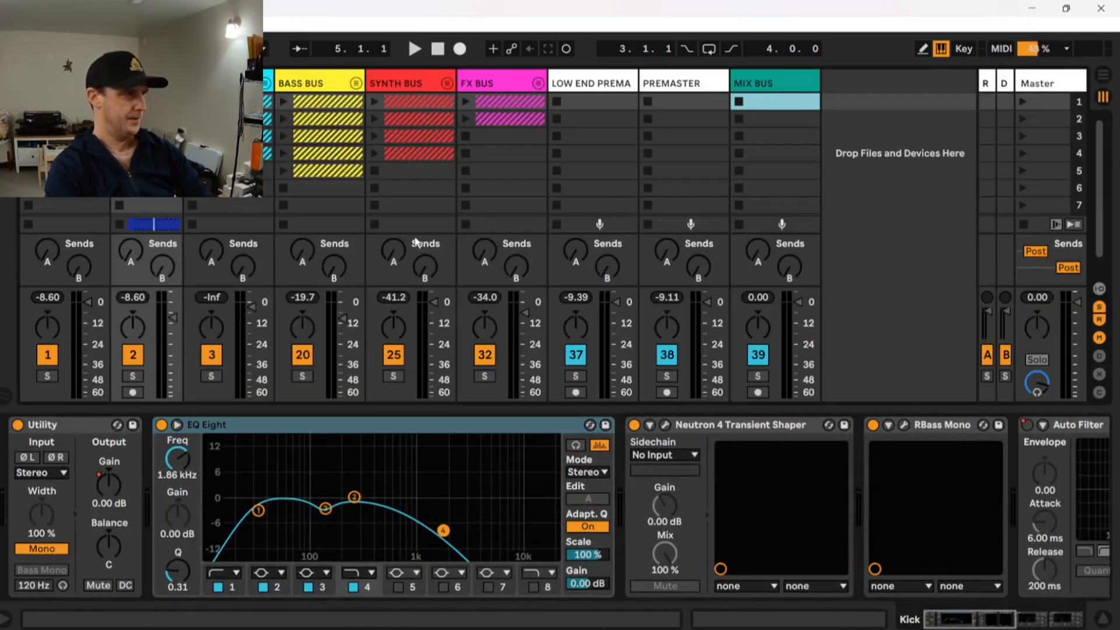
key(Tab)
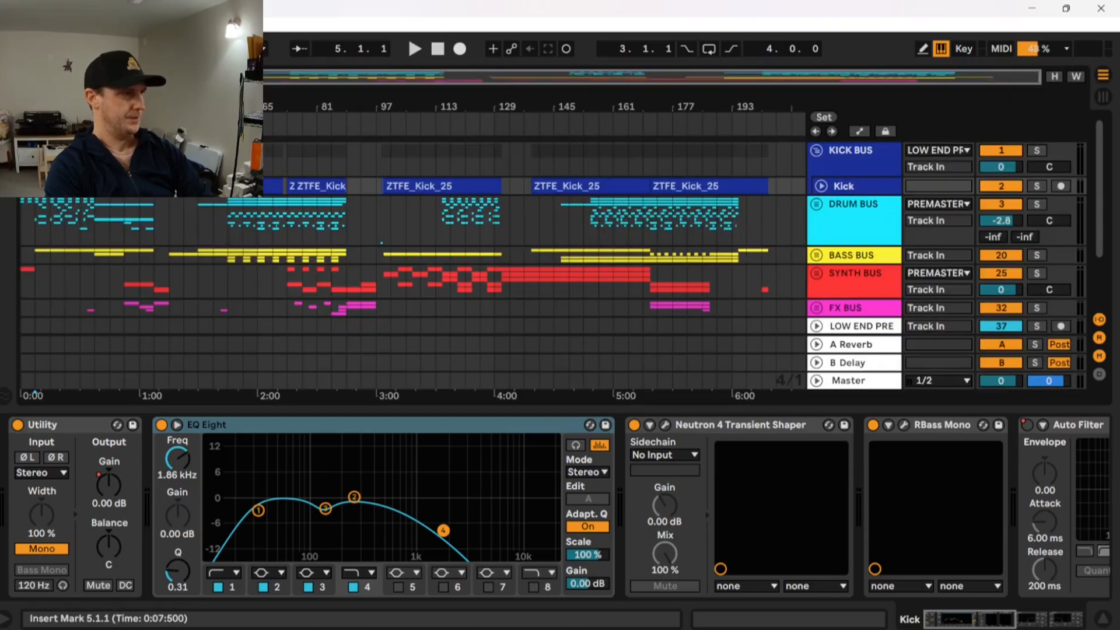
Select the Kick track's EQ Eight and play the arrangement from bar 5 with the Kick track soloed.
click(296, 424)
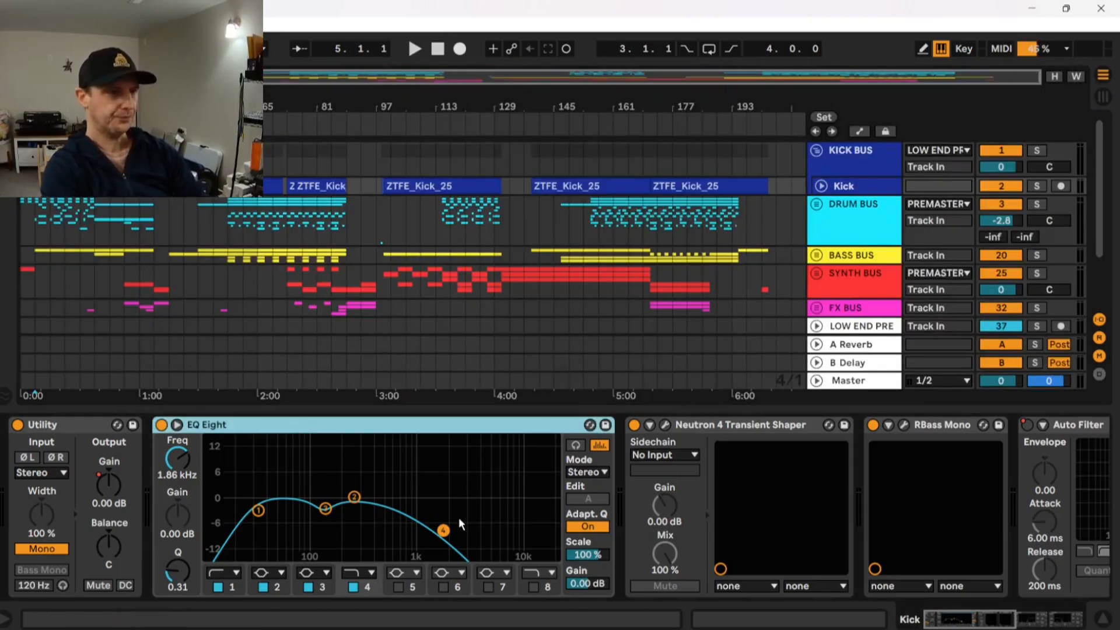
key(space)
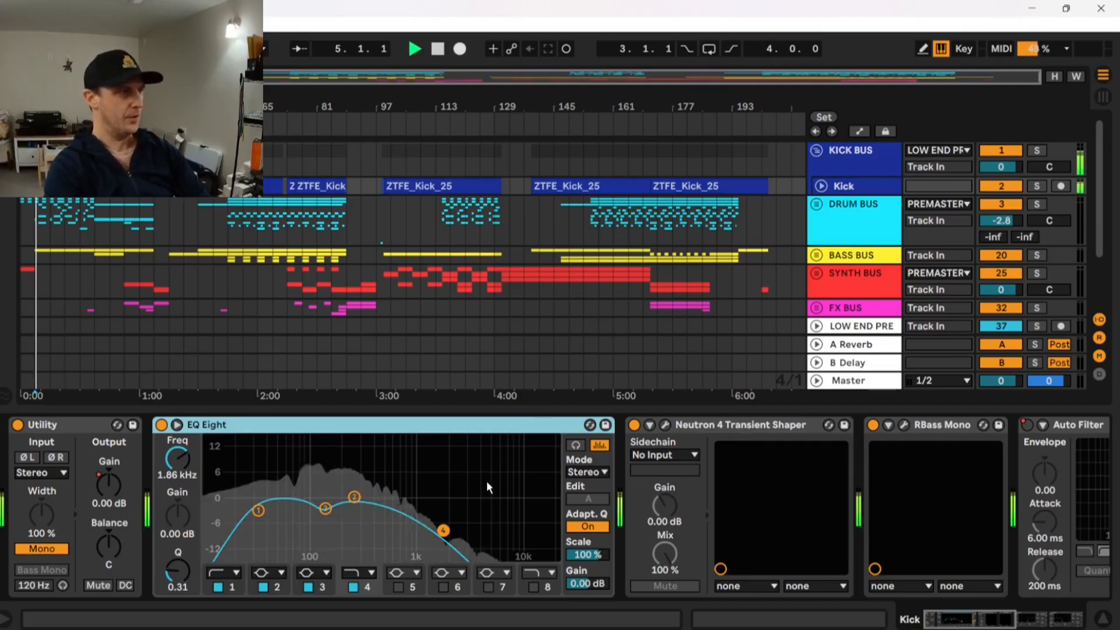
click(1035, 186)
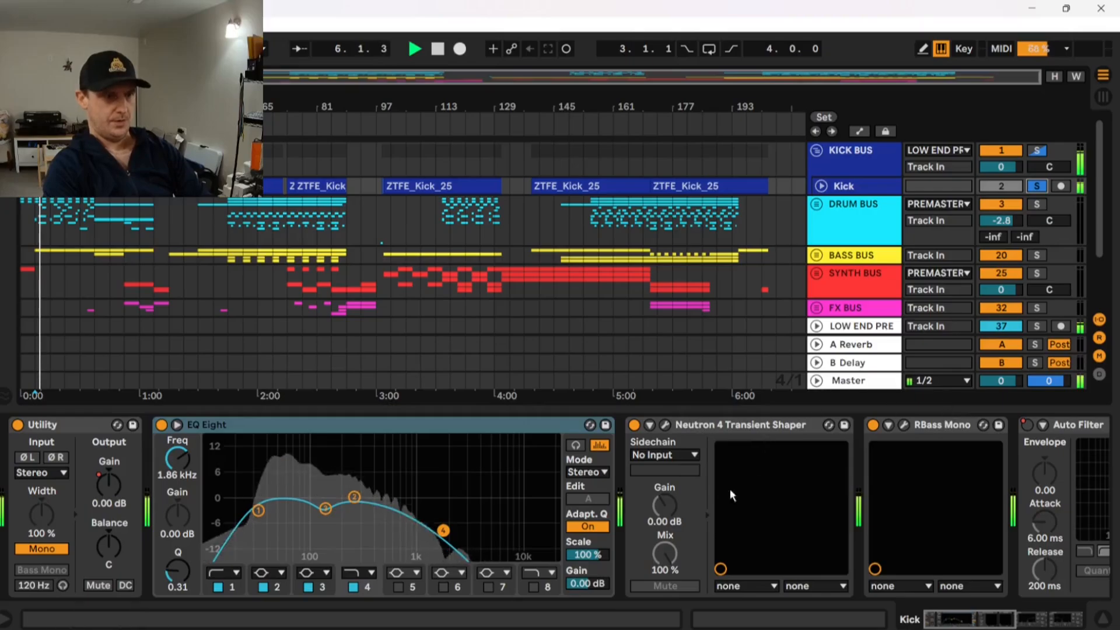
Inspect the Kick track's Neutron 4 Transient Shaper during playback, close its window and stop playback.
scroll(684, 484, right, 5)
scroll(685, 484, right, 2)
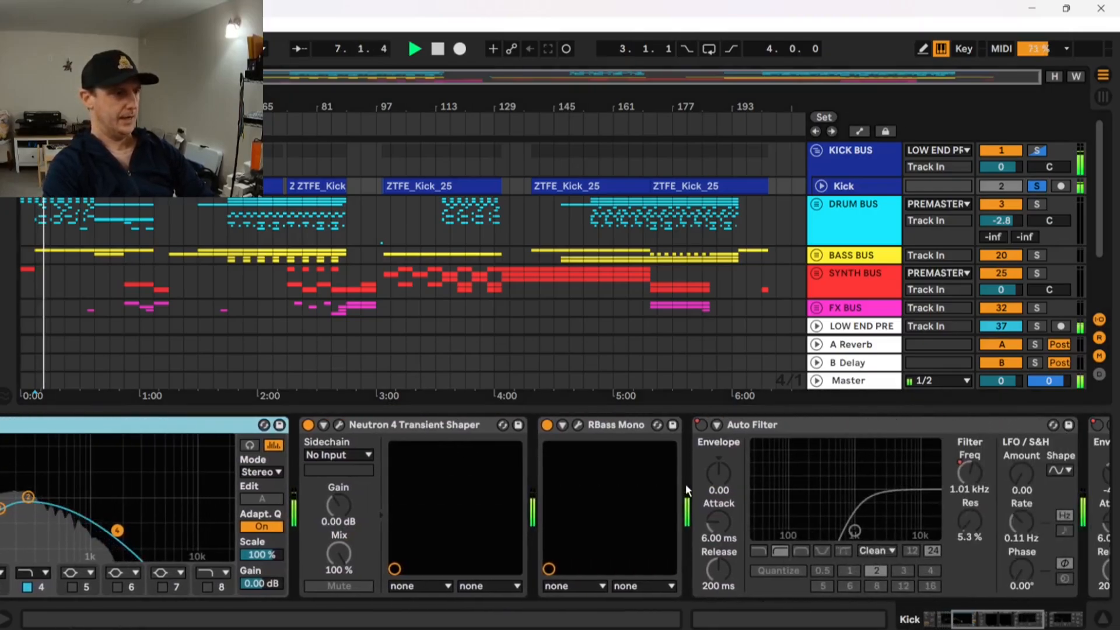
click(350, 425)
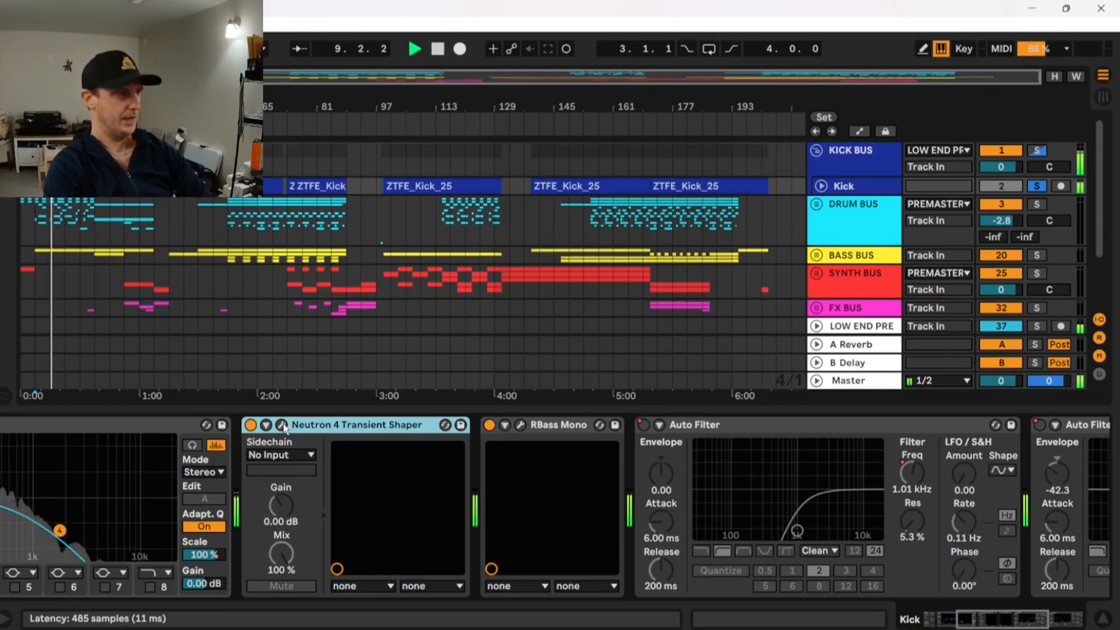
click(282, 424)
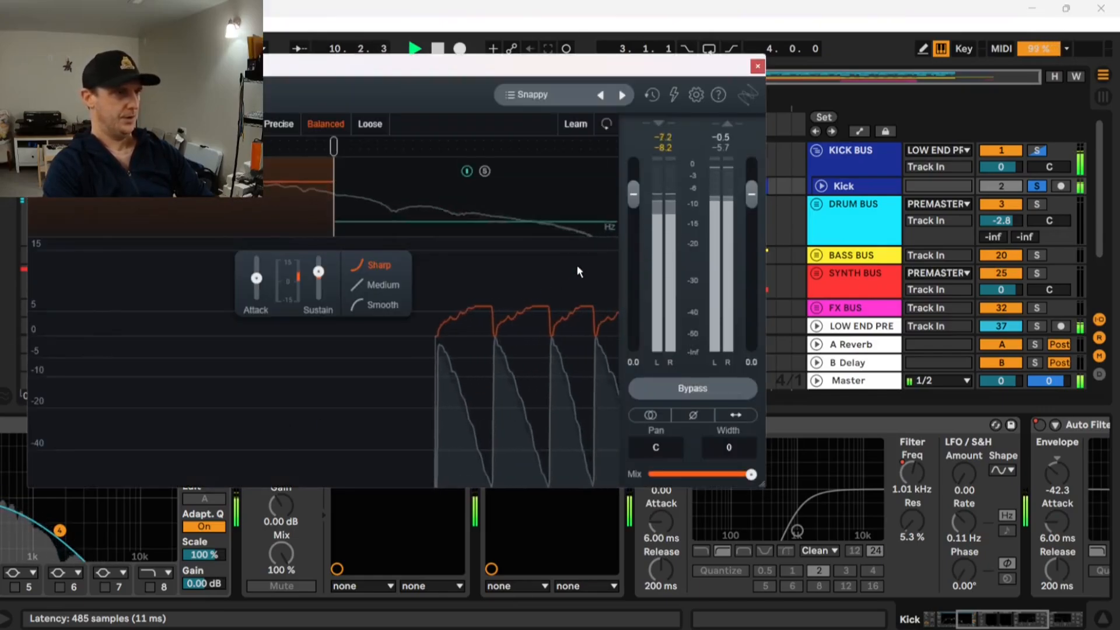
click(757, 66)
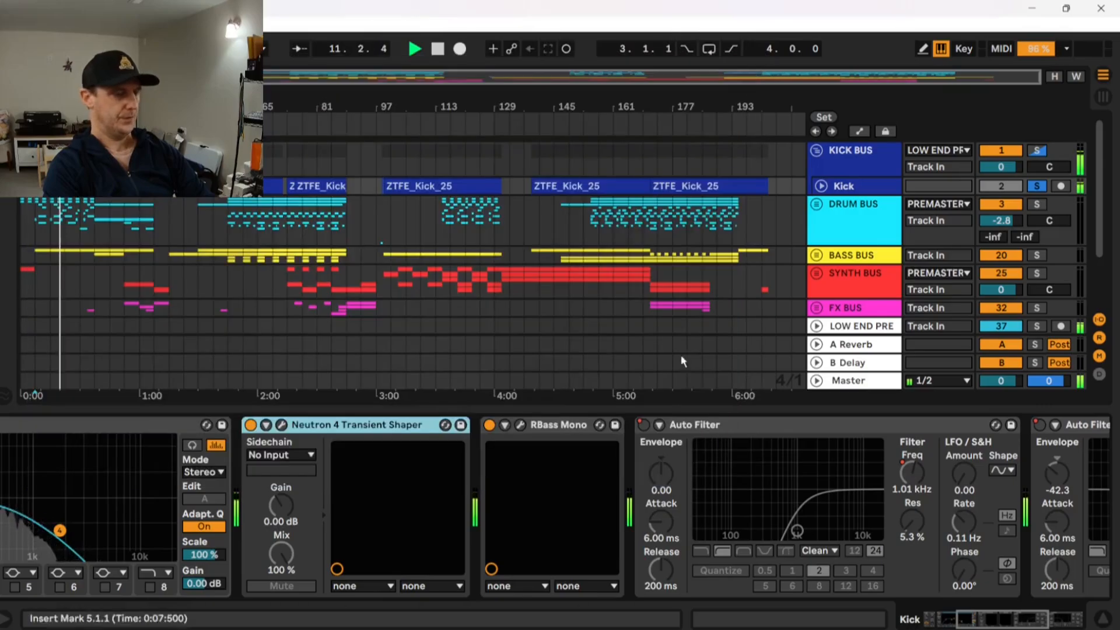
key(space)
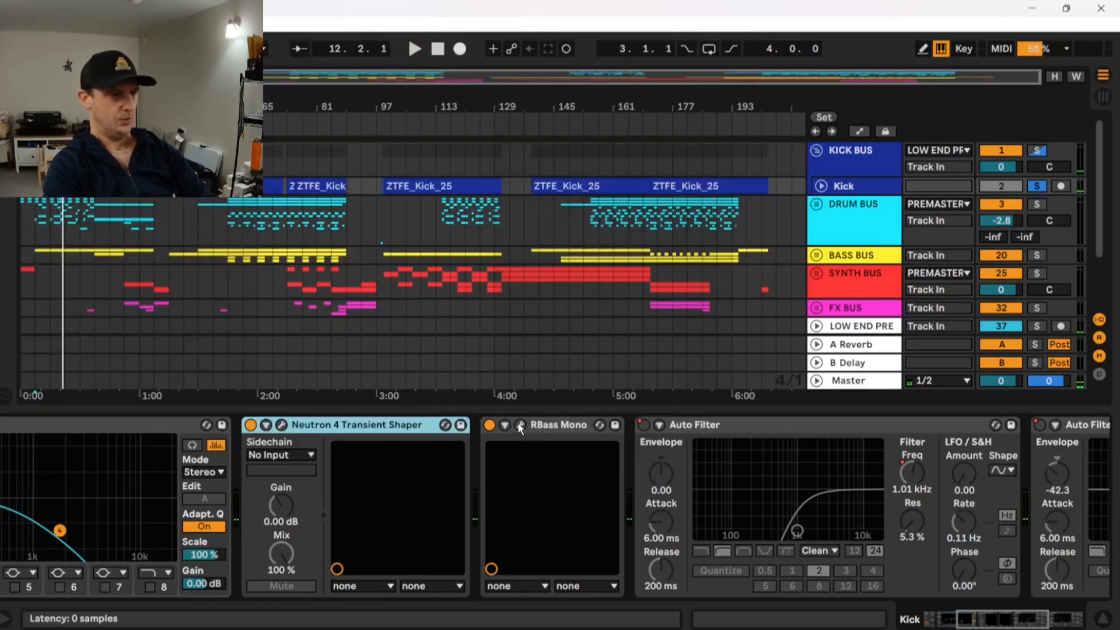
Inspect the Kick track's RBass Mono settings, close its window and show the two Auto Filters.
click(519, 426)
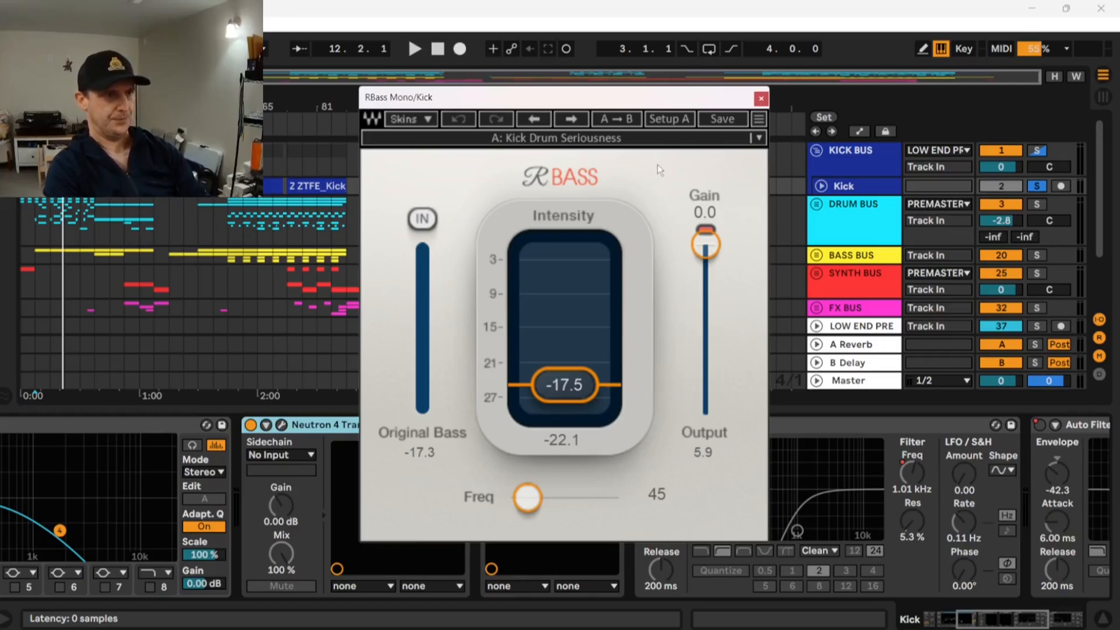
click(761, 100)
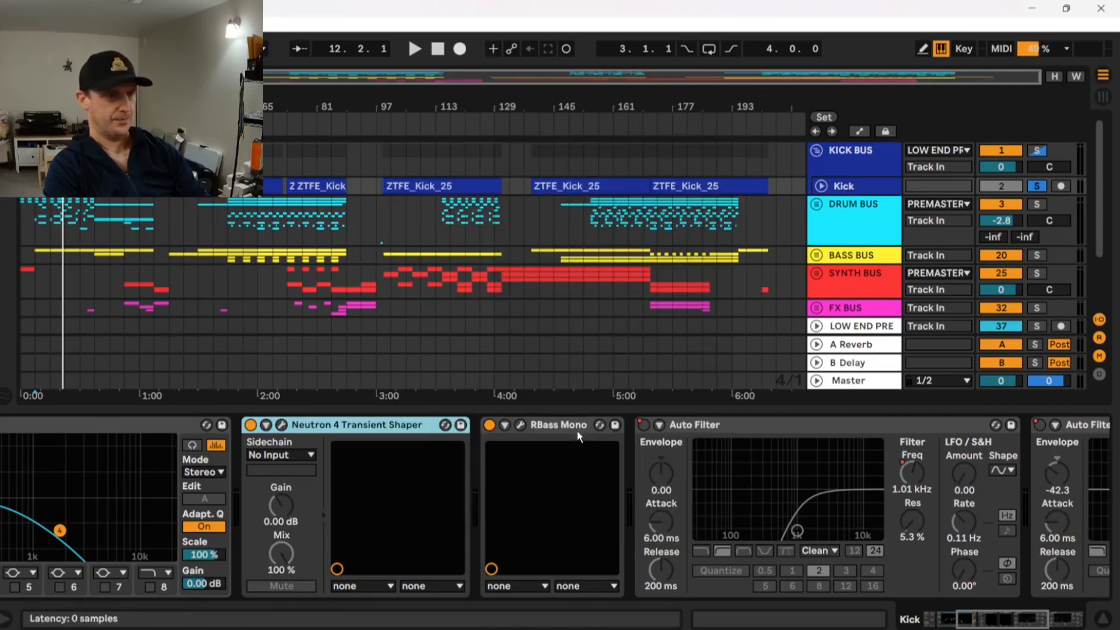
scroll(740, 481, right, 3)
scroll(739, 481, right, 3)
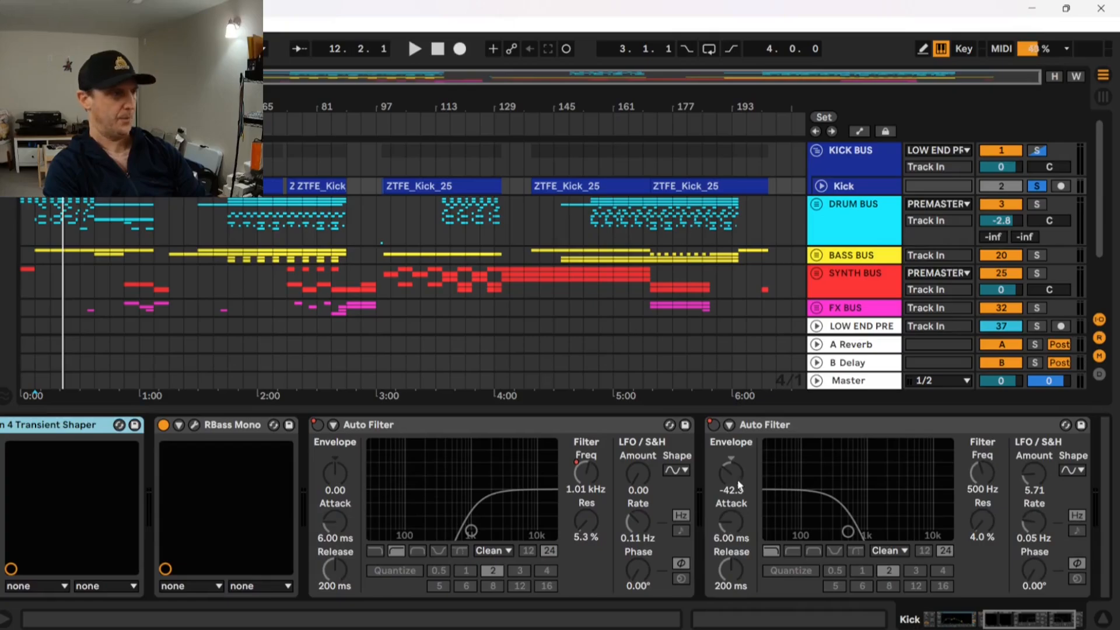
Listen to the soloed kick from bar 5, stop playback and turn off the Kick track's solo.
key(space)
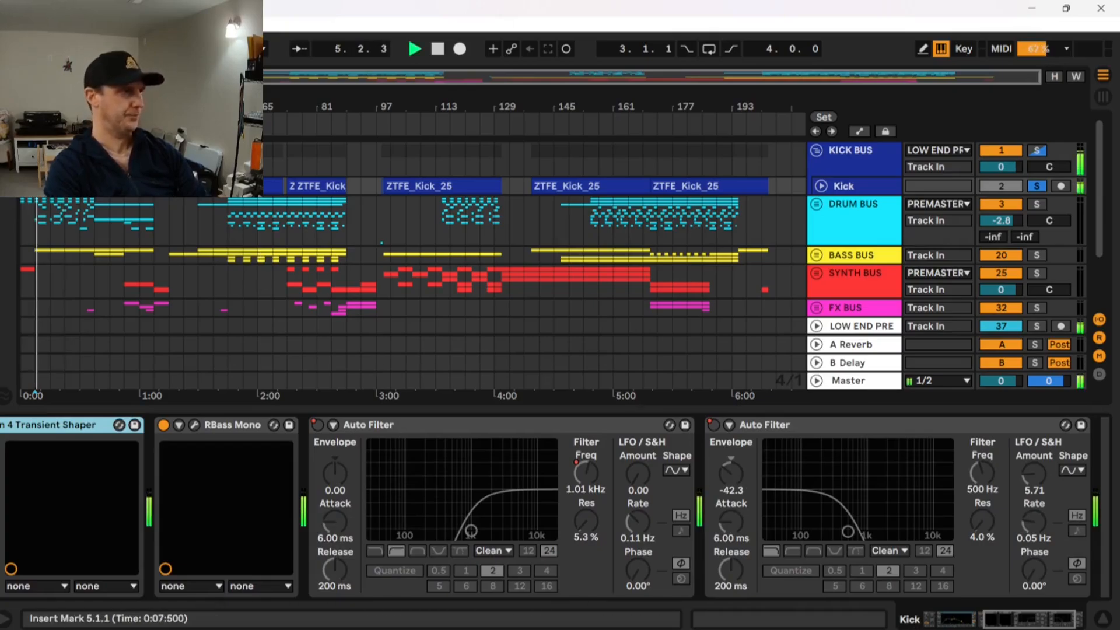
click(1036, 185)
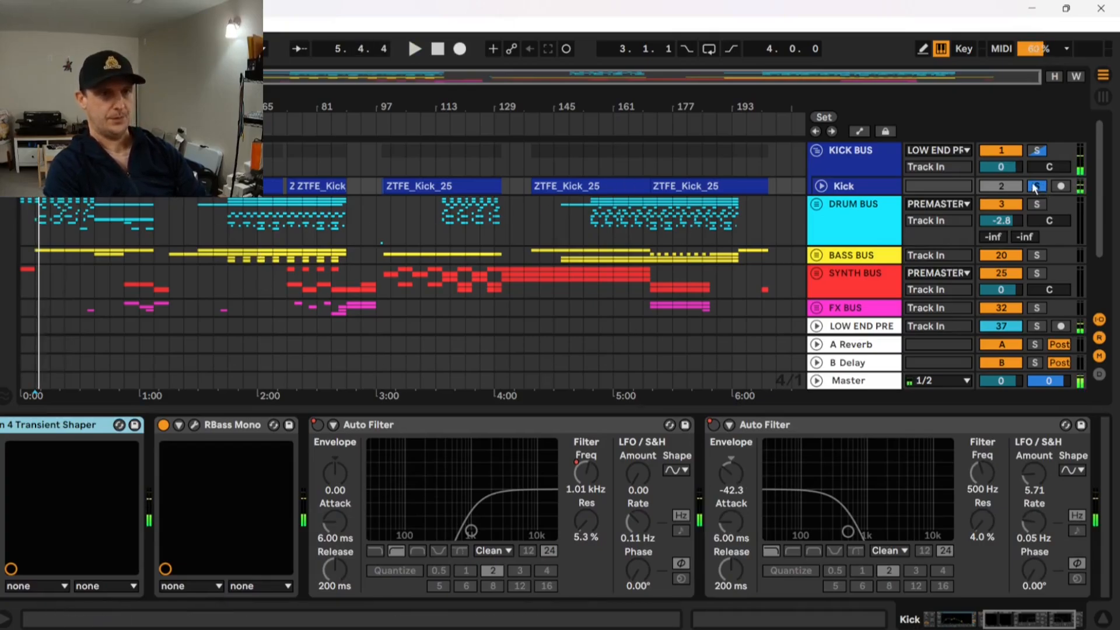
click(1001, 186)
key(space)
Select the DRUM BUS and unfold its group to show the individual drum tracks.
click(859, 217)
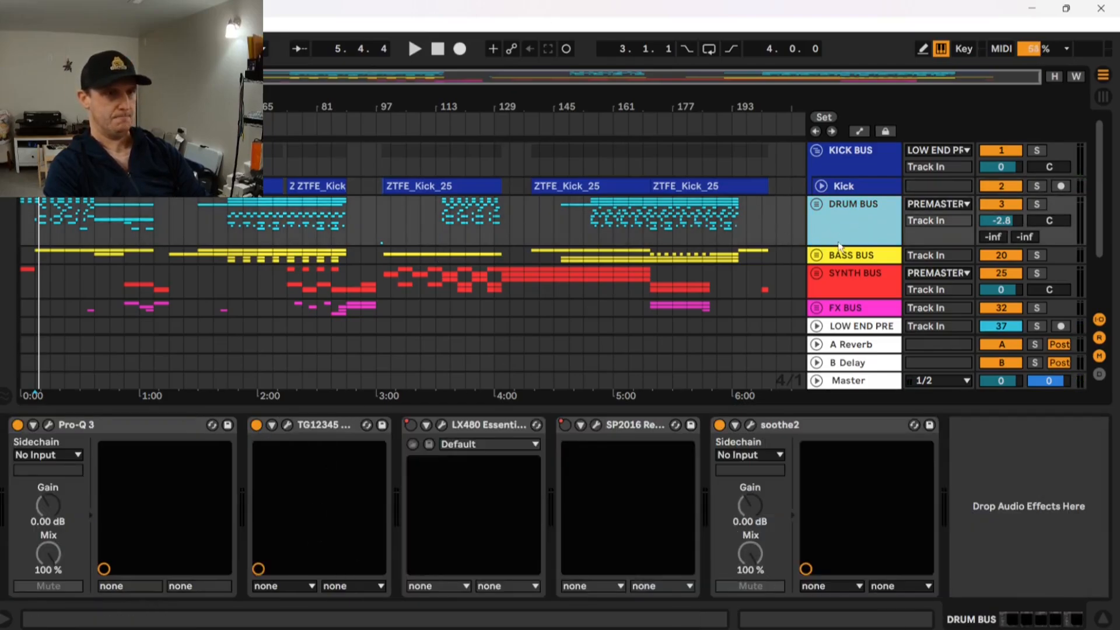
click(816, 205)
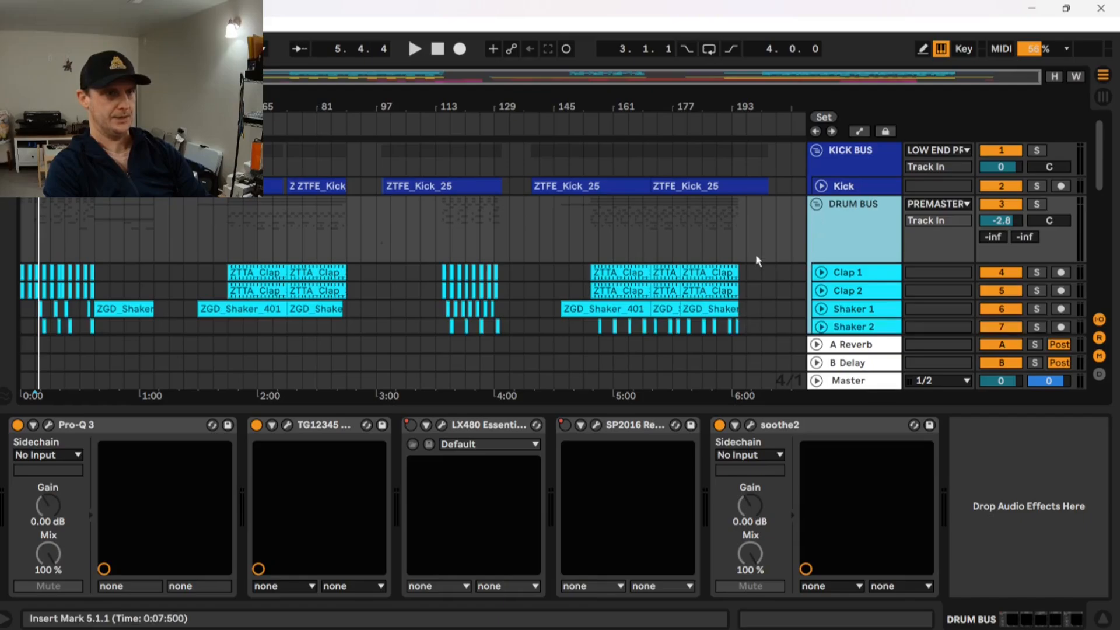
scroll(758, 245, down, 4)
scroll(772, 234, up, 3)
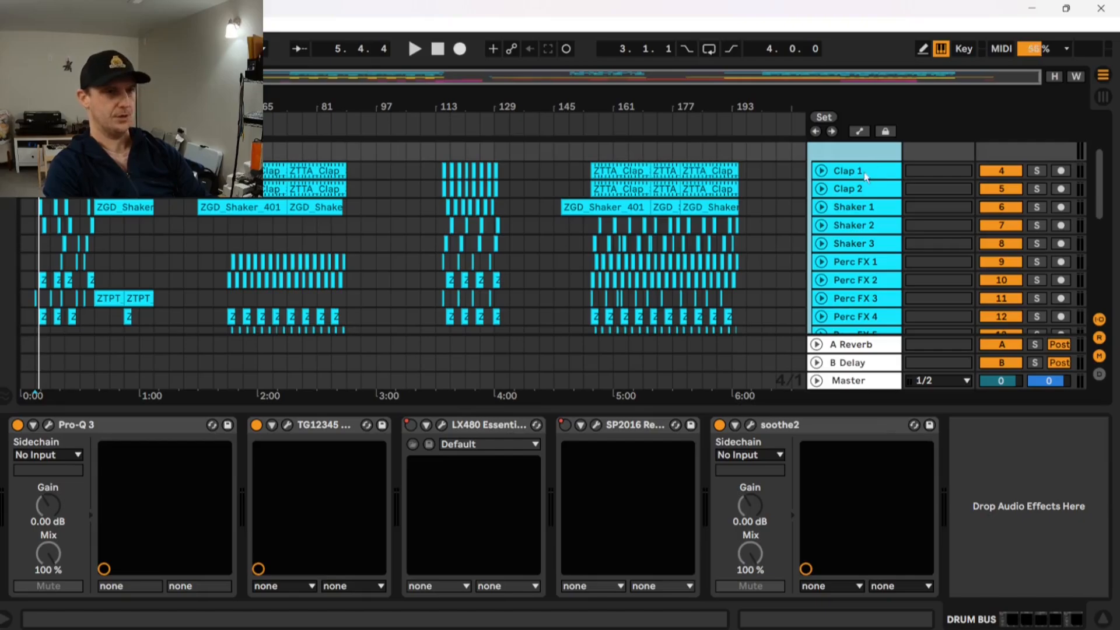
Review the tracks inside the DRUM BUS group, from the claps and shakers through Perc FX to Drum fill.
scroll(852, 273, down, 1)
scroll(853, 273, down, 1)
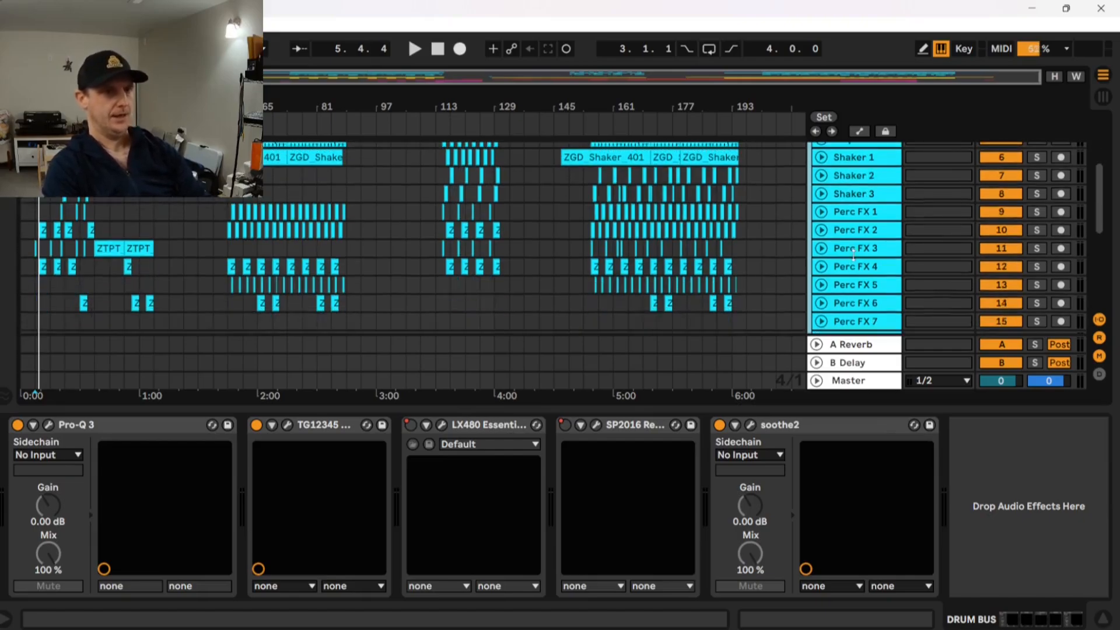
scroll(843, 236, down, 1)
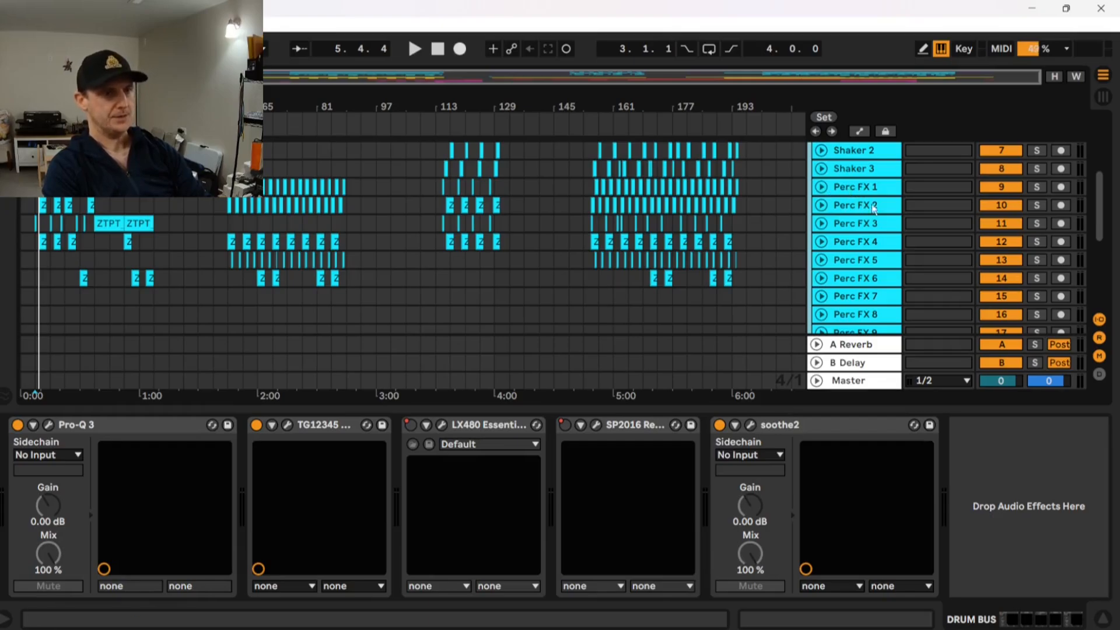
scroll(841, 263, down, 2)
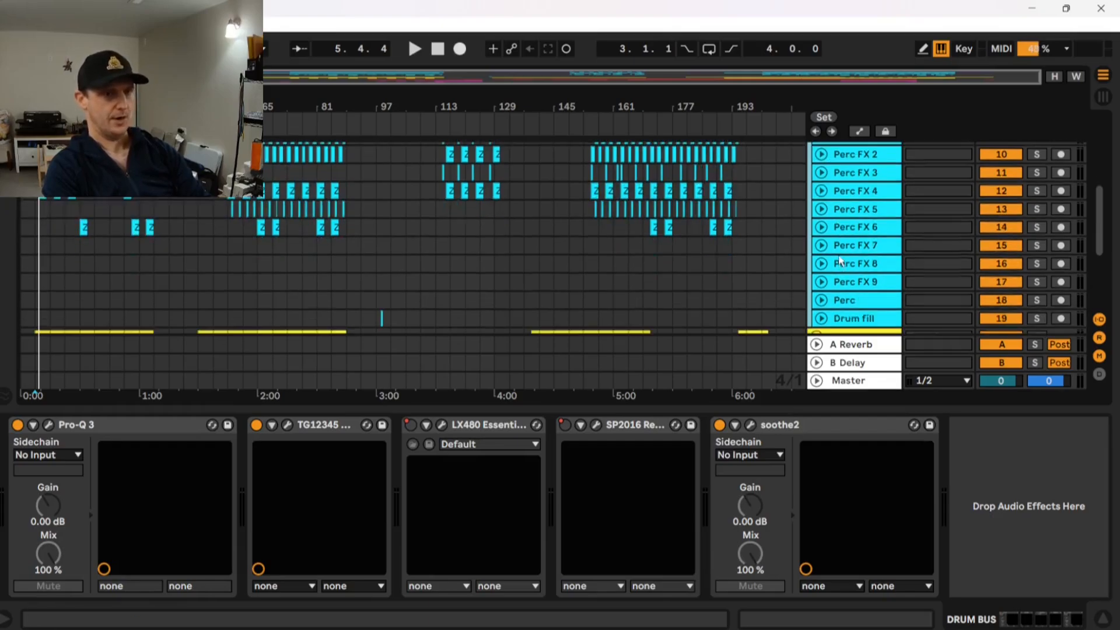
scroll(841, 255, up, 5)
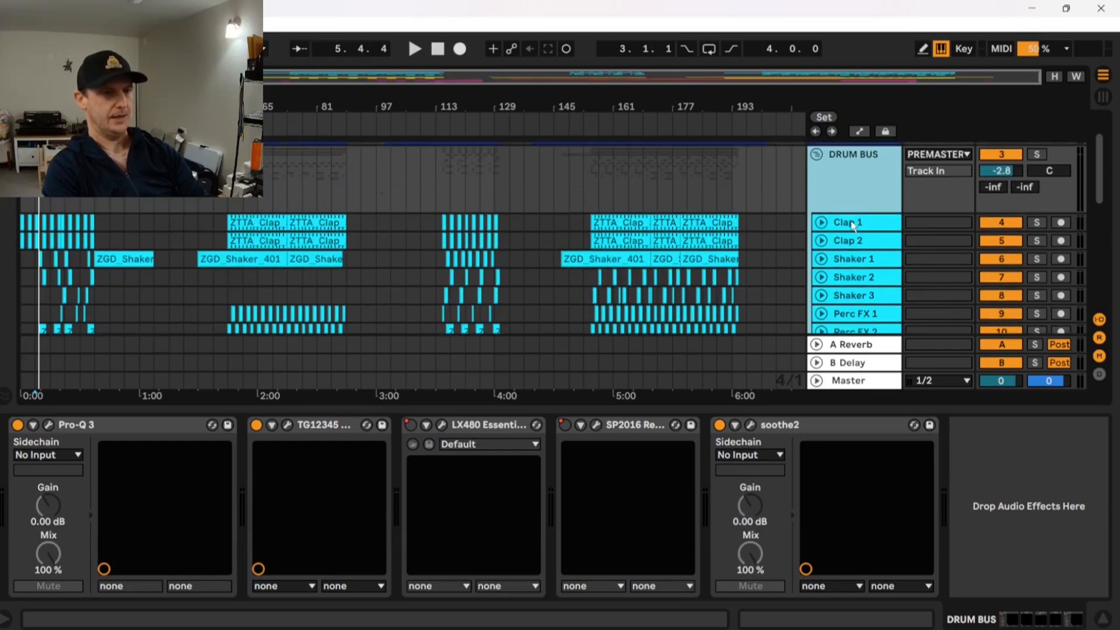
scroll(852, 224, down, 1)
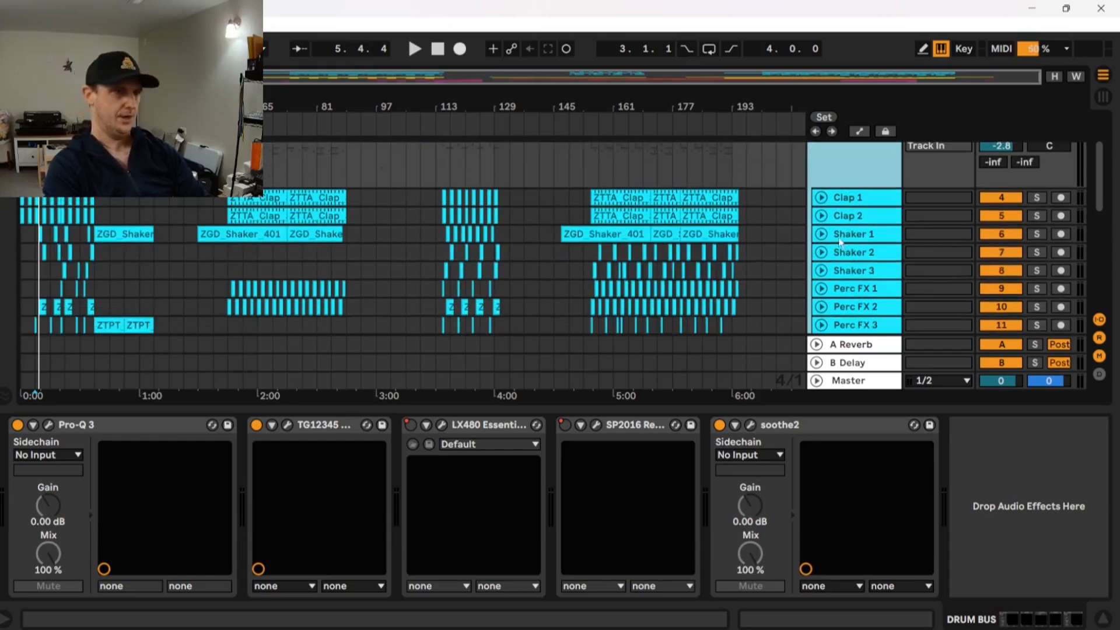
scroll(840, 242, up, 1)
scroll(816, 233, down, 1)
scroll(729, 204, up, 1)
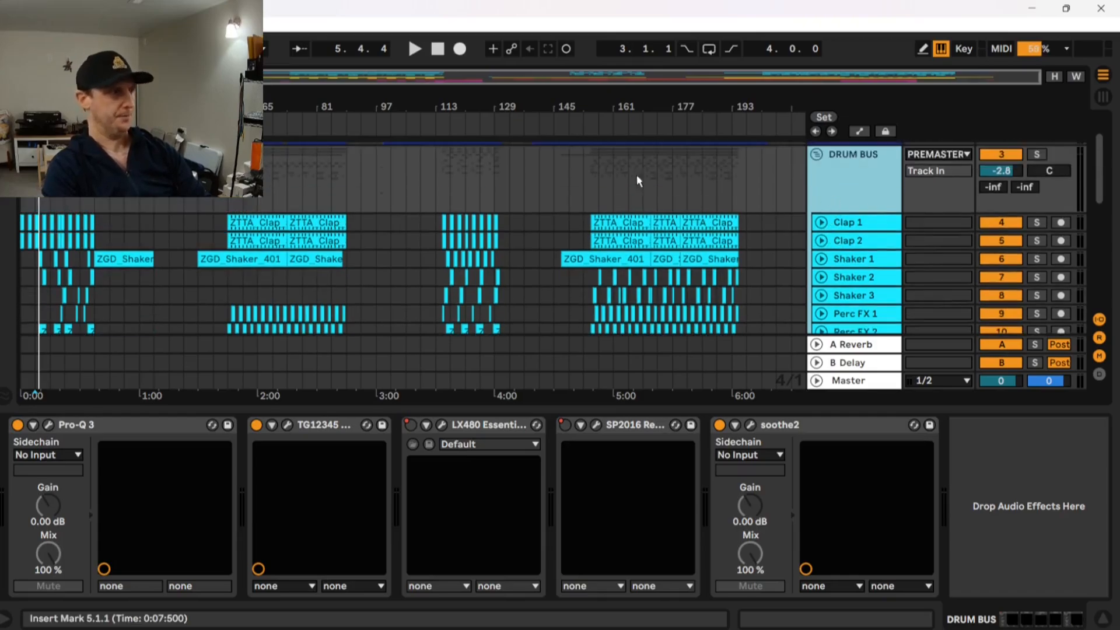
scroll(23, 213, up, 3)
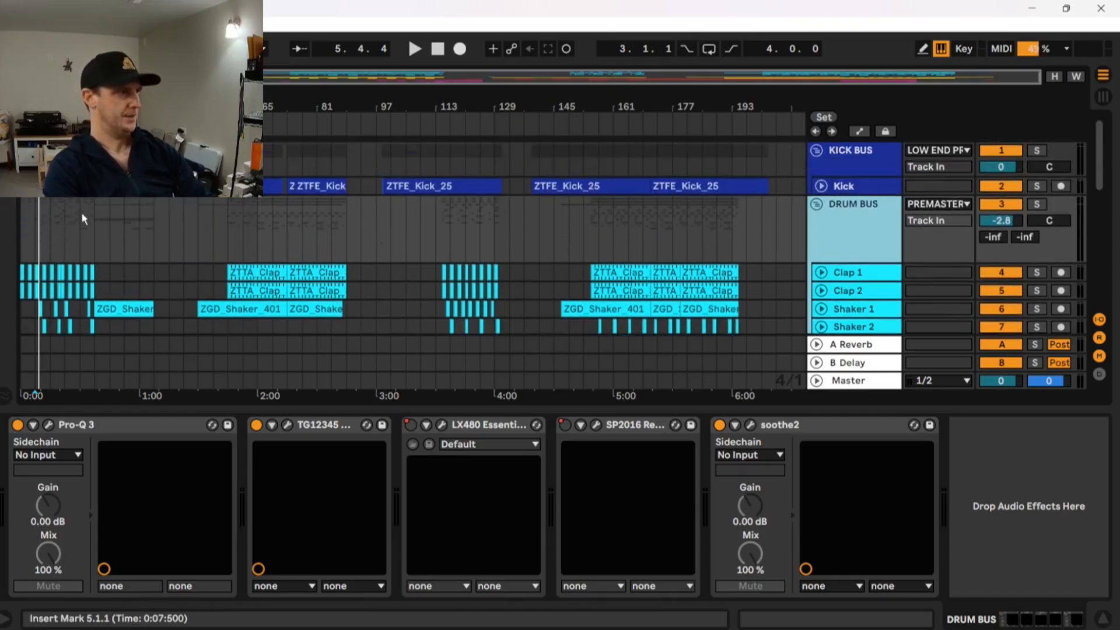
scroll(75, 217, down, 3)
scroll(47, 230, up, 3)
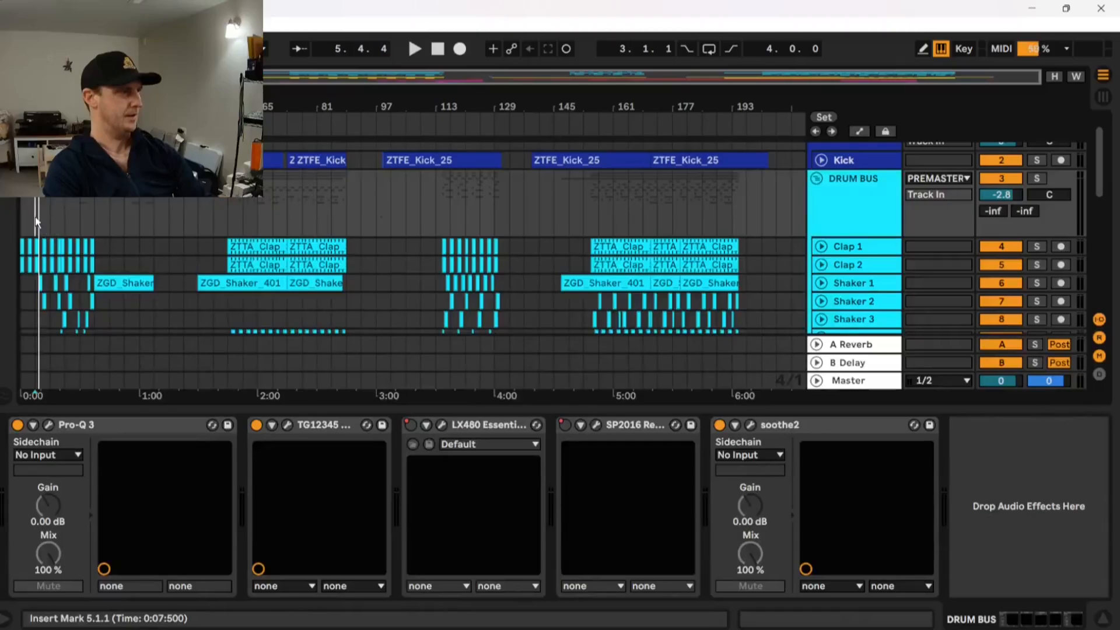
Play the arrangement from bar 5 to hear the drum tracks and stop playback around bar 9.
key(space)
scroll(35, 217, down, 3)
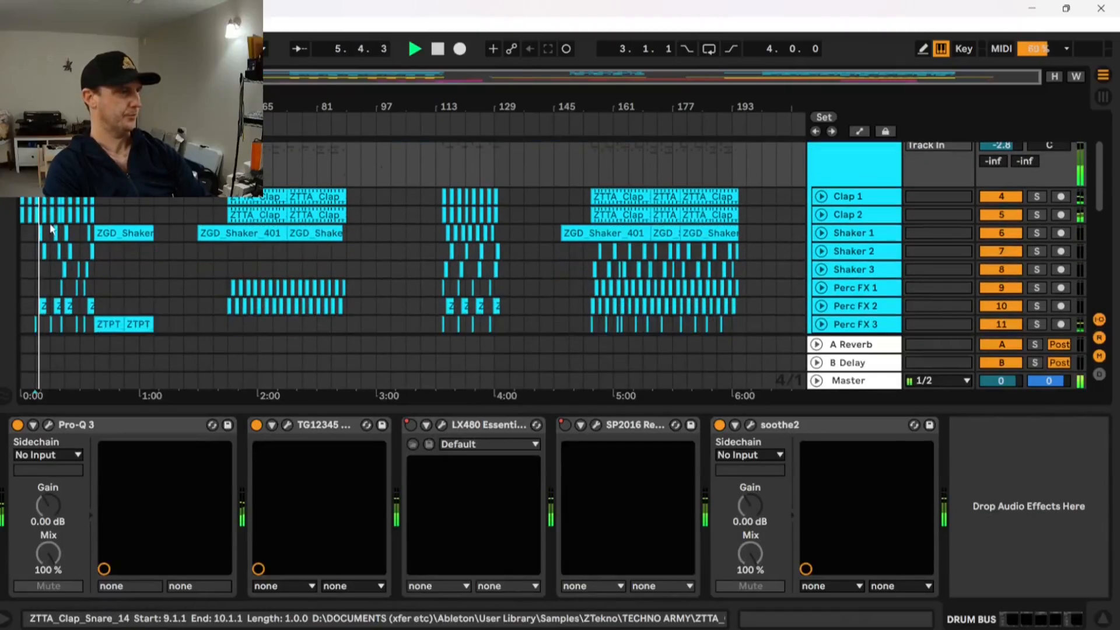
scroll(134, 255, down, 1)
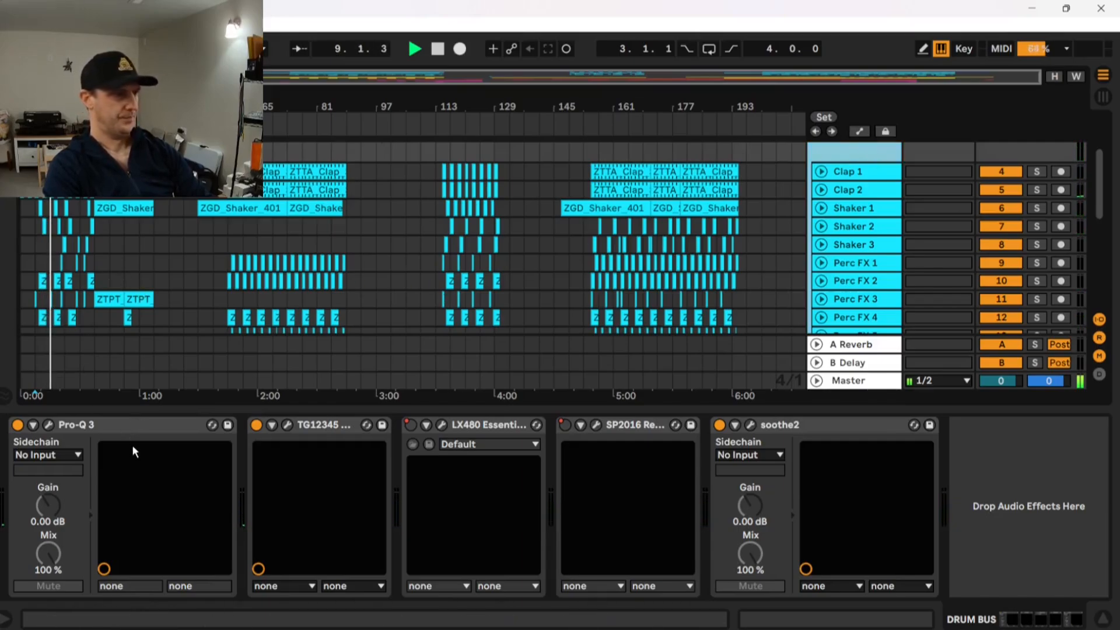
key(space)
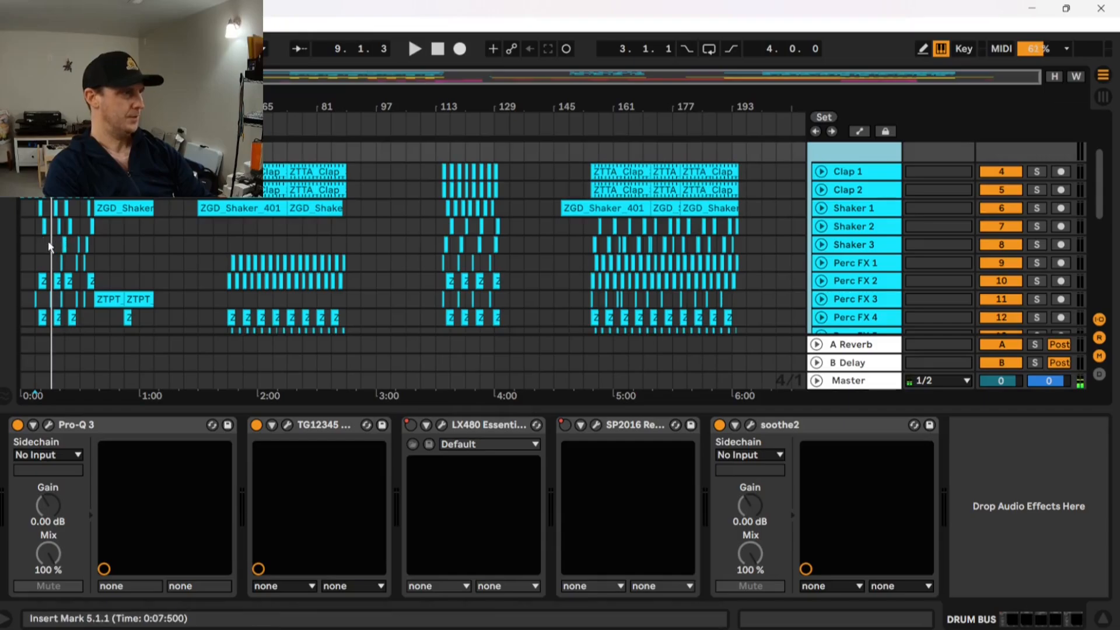
Inspect the settings of the TG12345, LX480 Essentials and SP2016 reverb plug-ins on the DRUM BUS, closing each window again.
click(286, 425)
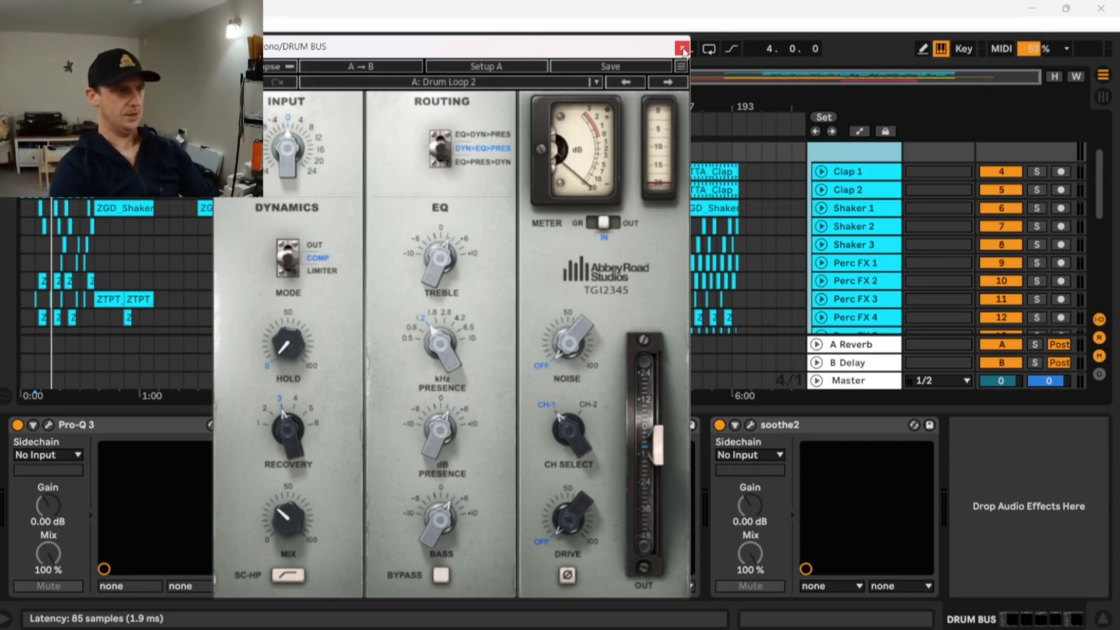
click(682, 49)
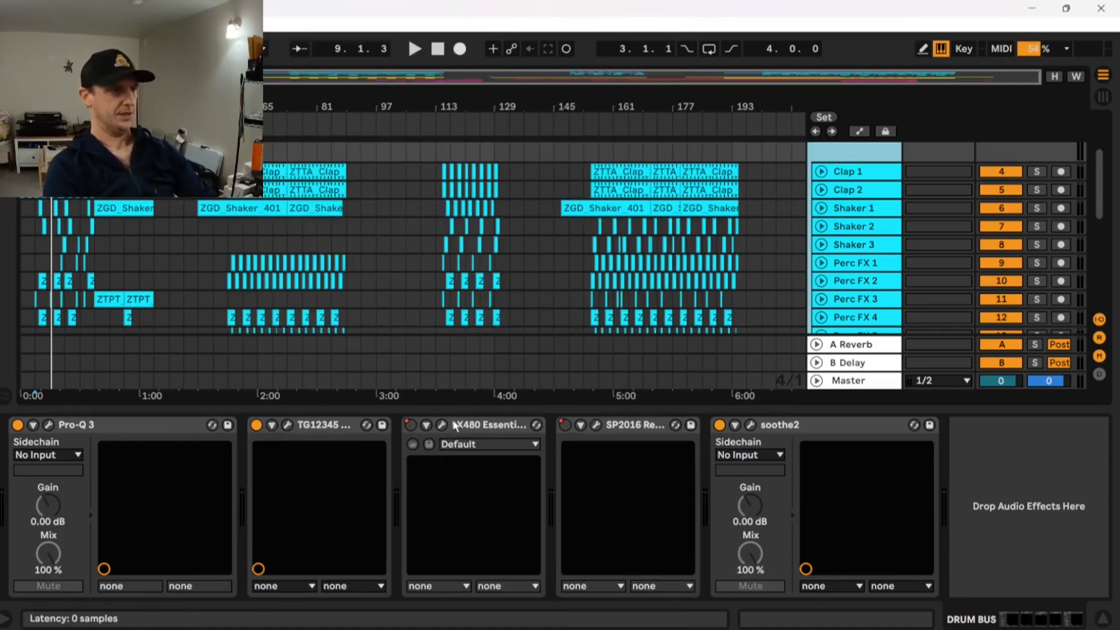
click(432, 427)
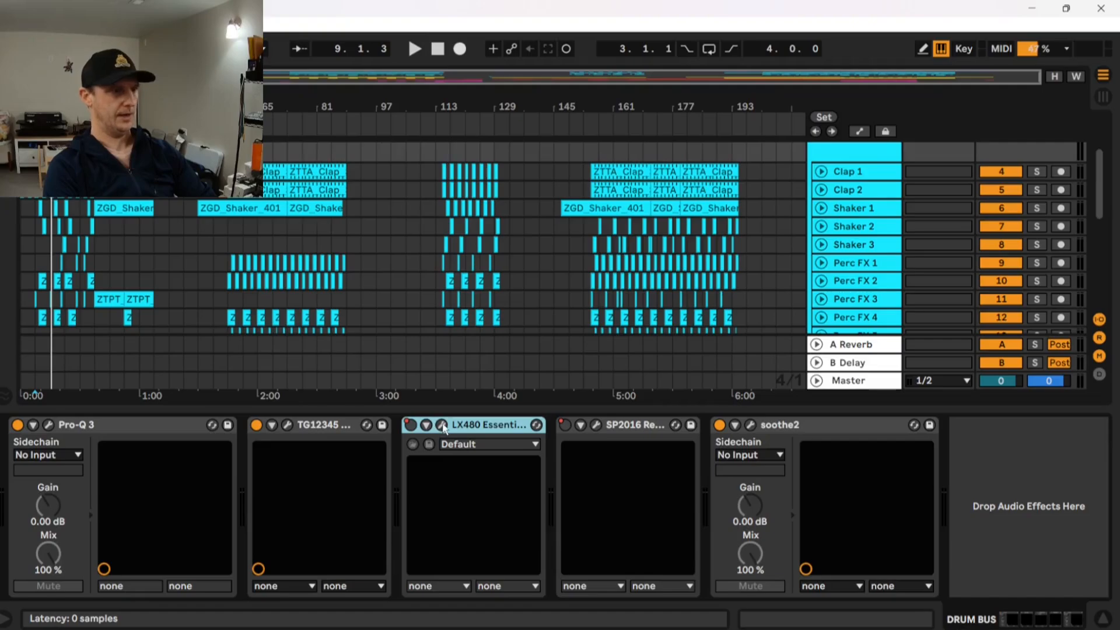
click(442, 424)
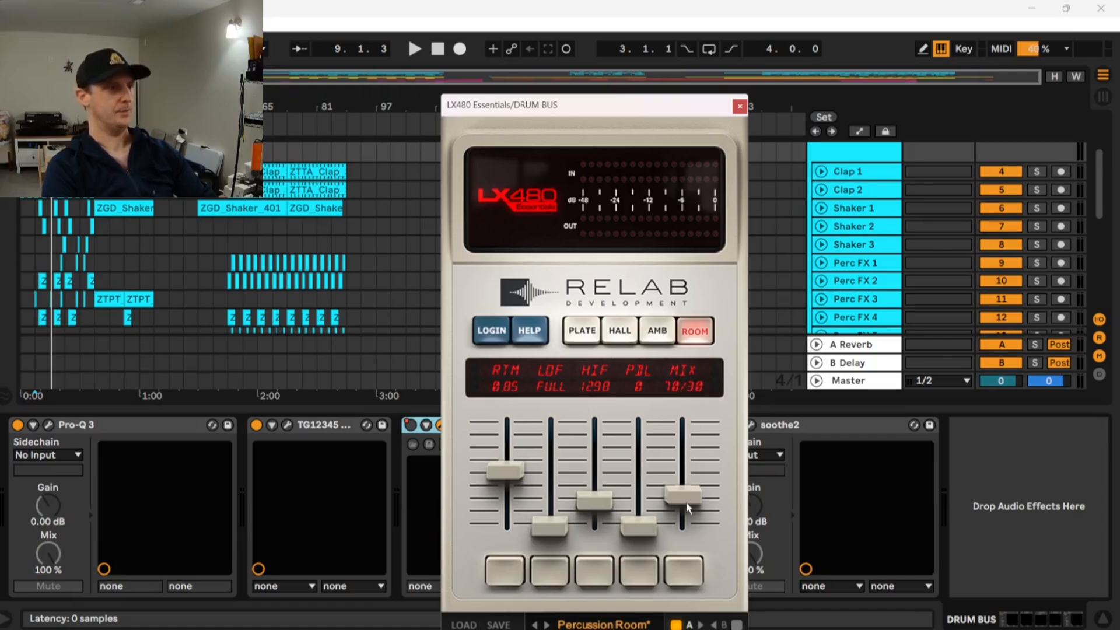
click(739, 107)
click(597, 425)
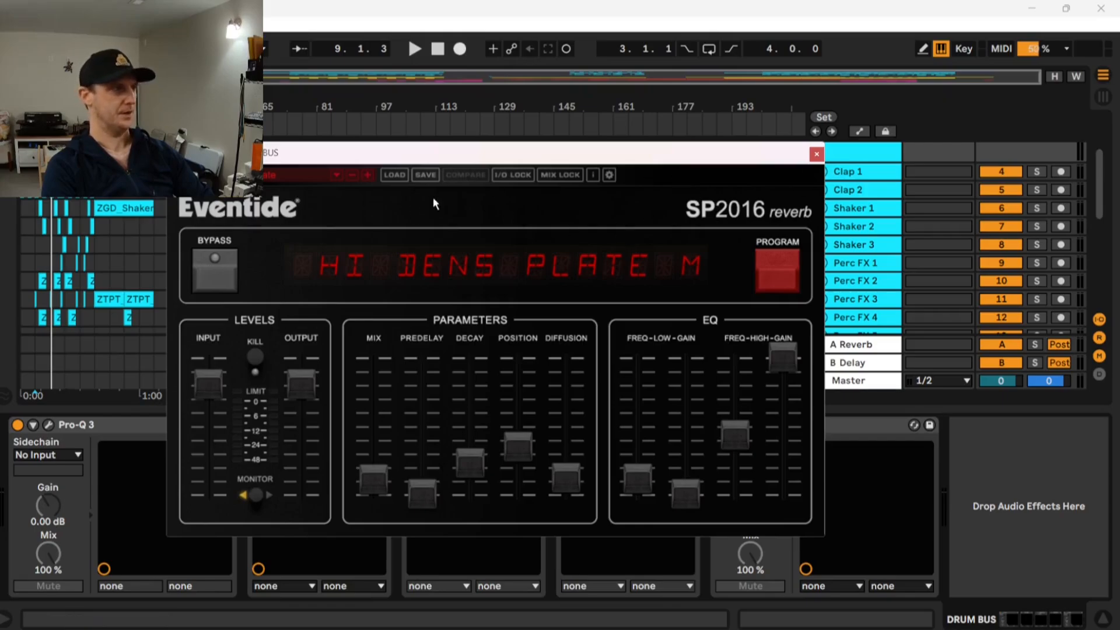
click(816, 153)
Play the arrangement from bar 5 with automation shown and examine the SP2016 reverb's Device On automation on the DRUM BUS.
click(36, 355)
key(space)
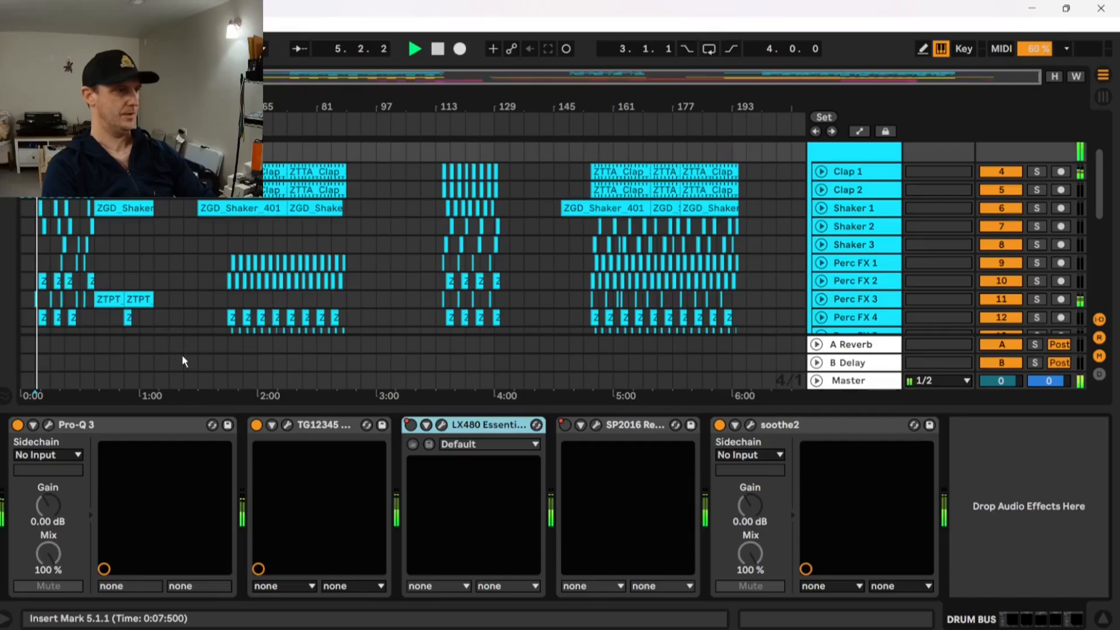
click(859, 131)
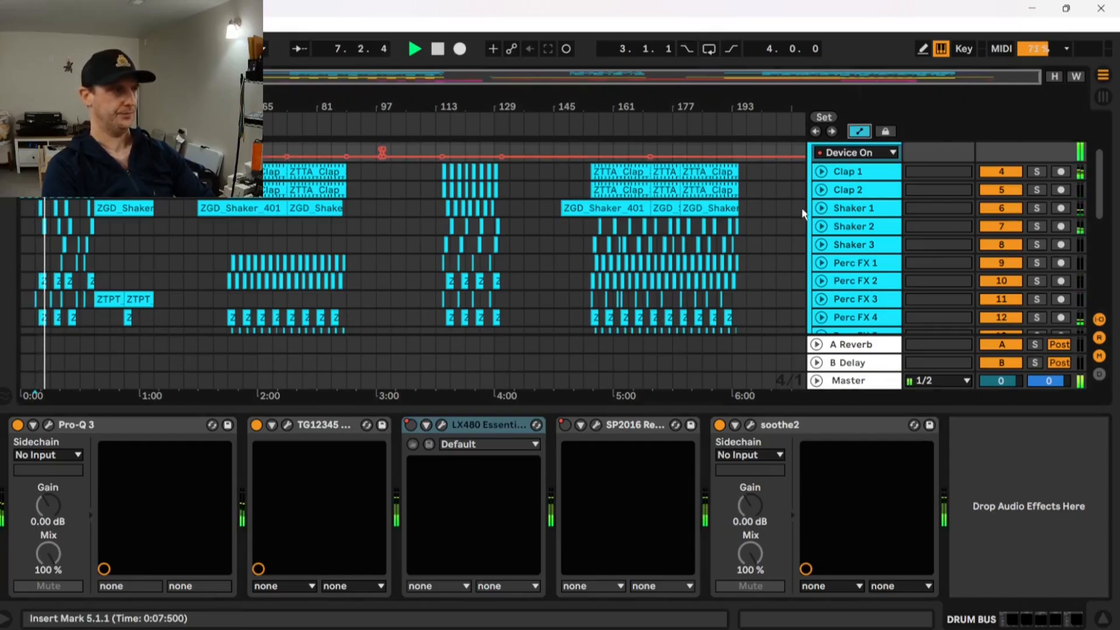
scroll(283, 325, up, 3)
scroll(55, 266, down, 1)
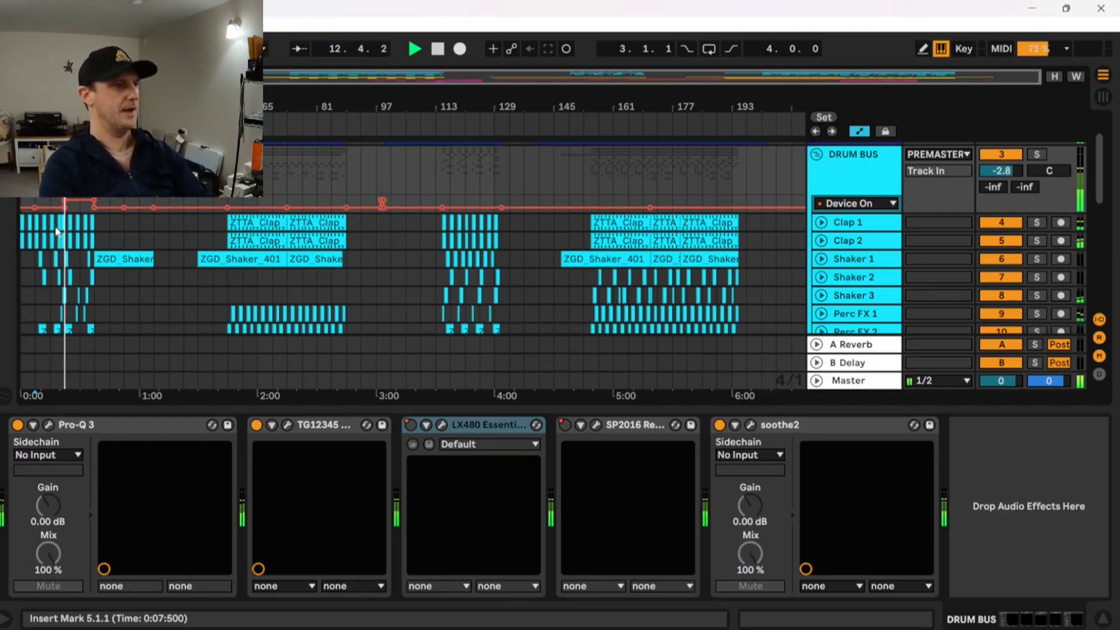
click(564, 425)
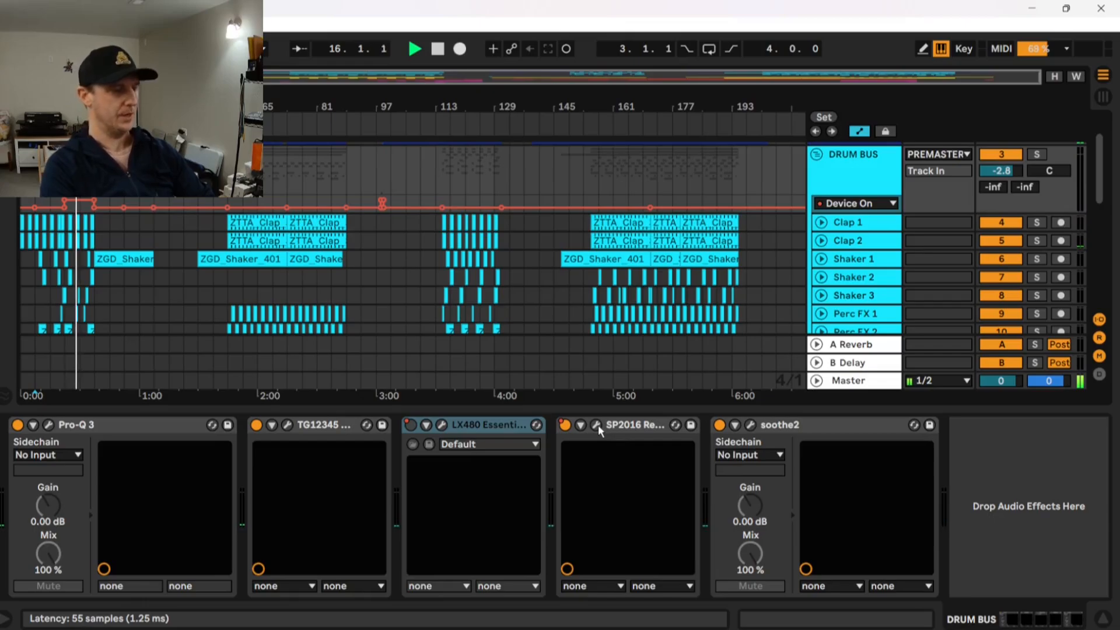
Show the LX480 Essentials' Device On automation on the DRUM BUS, keep listening and stop playback around bar 30.
right_click(411, 426)
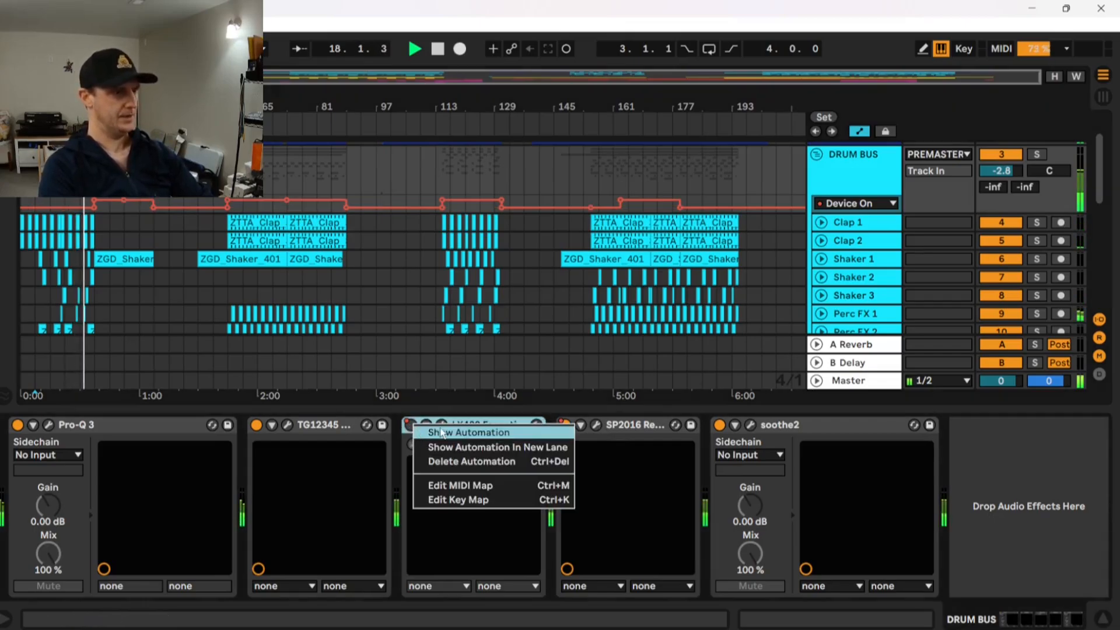
click(418, 432)
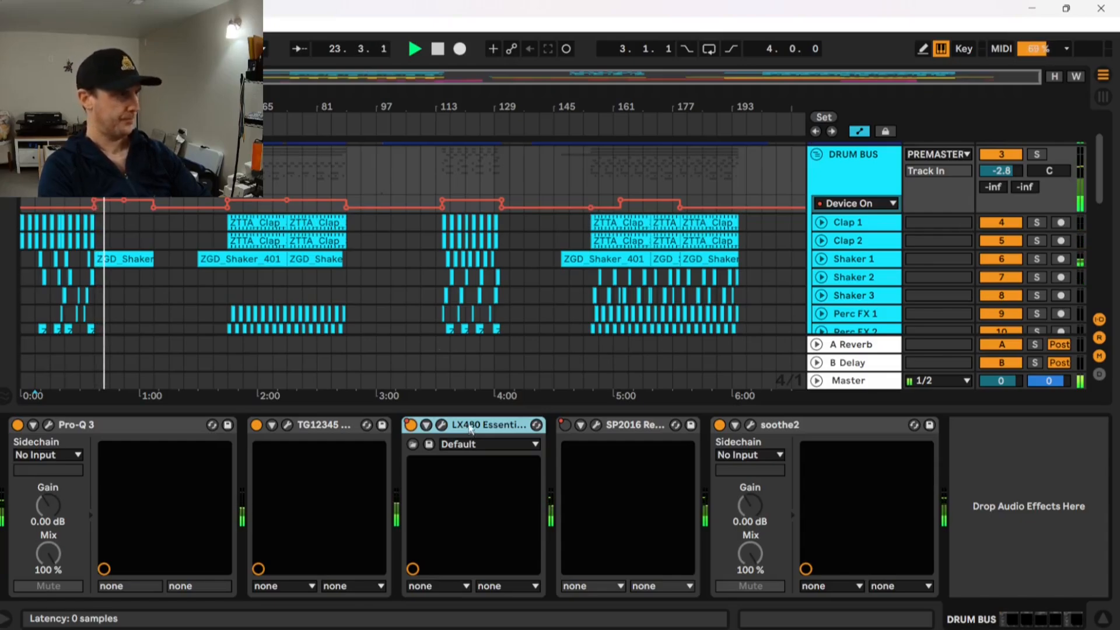
scroll(117, 270, down, 1)
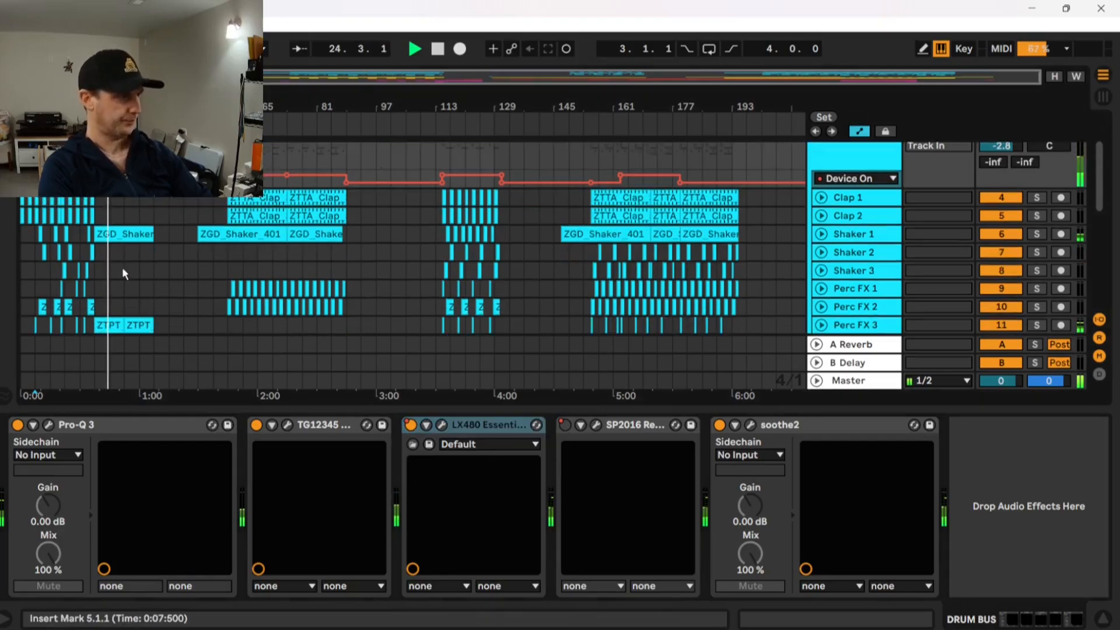
scroll(121, 267, down, 7)
scroll(120, 259, down, 4)
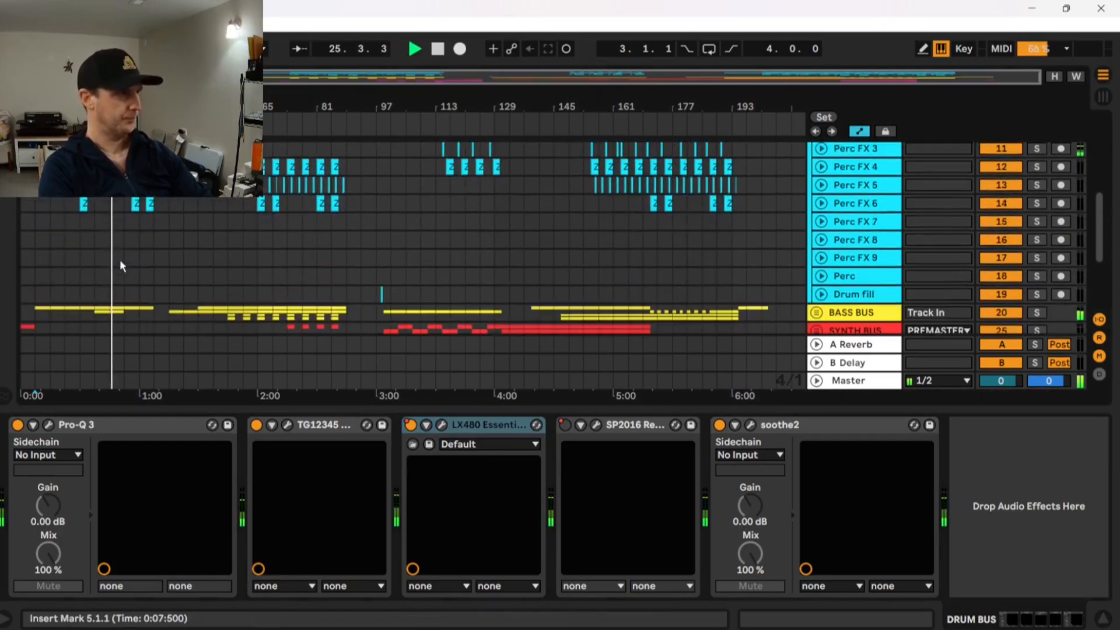
scroll(112, 259, up, 10)
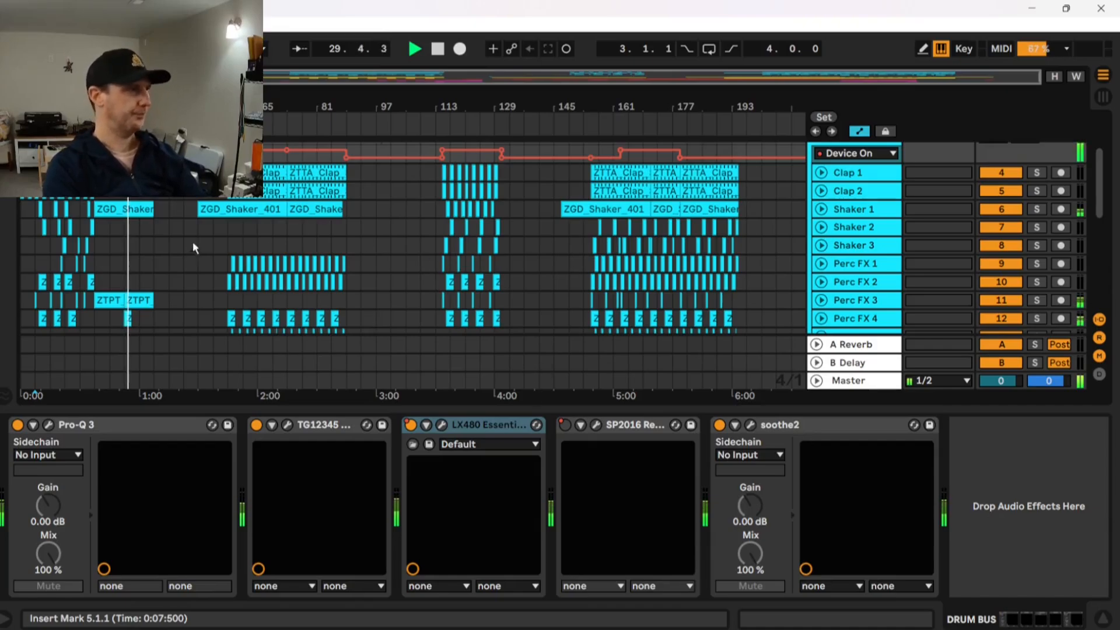
scroll(192, 241, down, 1)
key(space)
scroll(537, 271, up, 2)
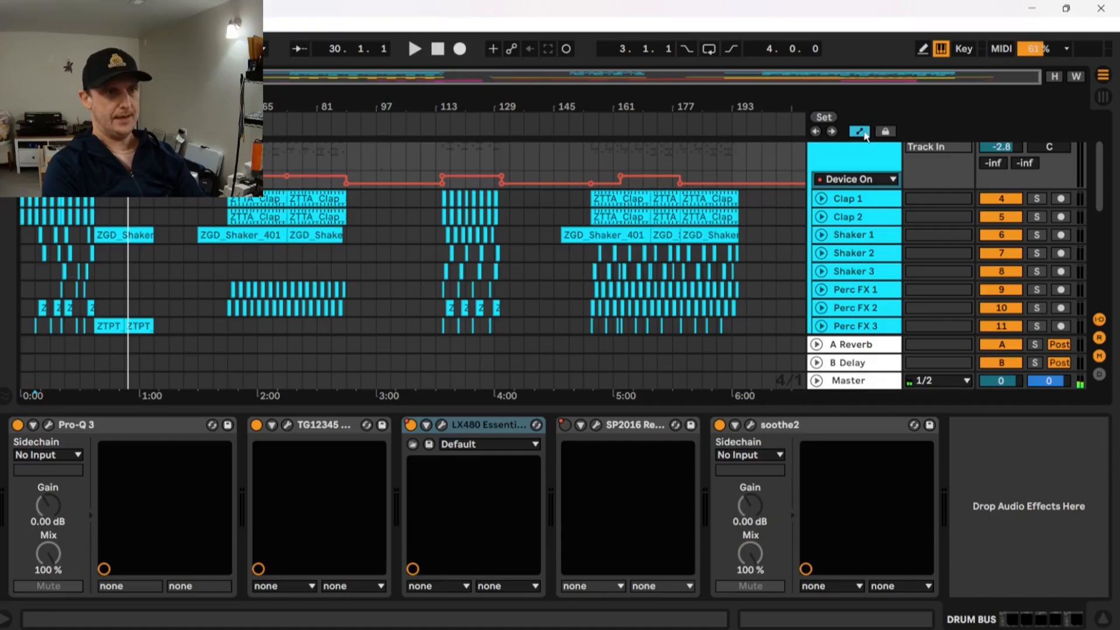
Unfold the BASS BUS group and place the insert marker at bar 5 on the Sub 1 track.
scroll(554, 260, down, 10)
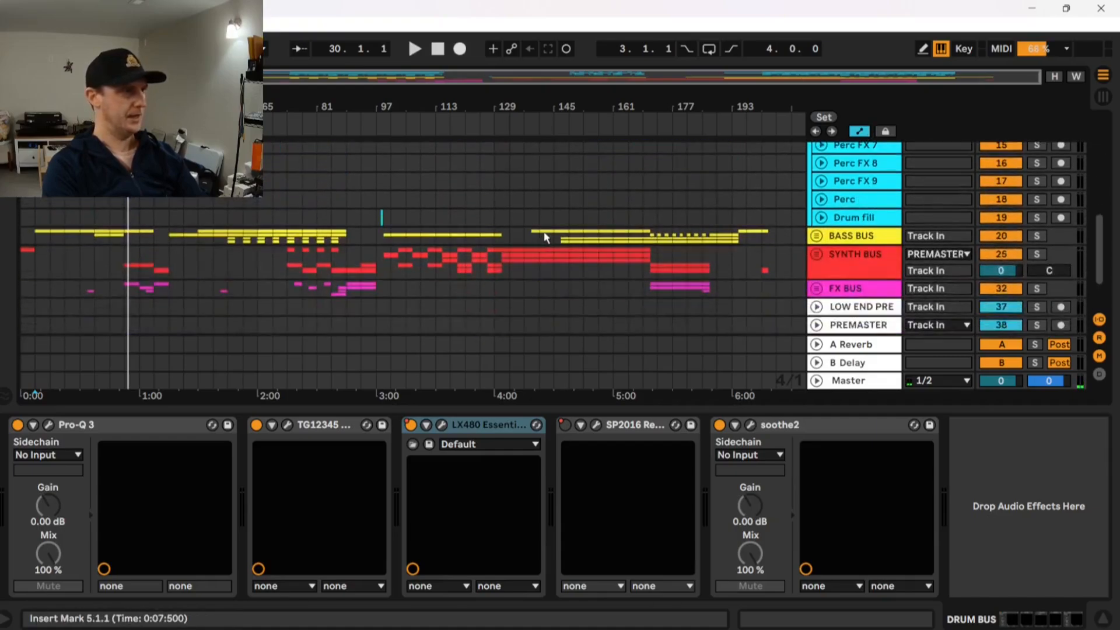
click(817, 235)
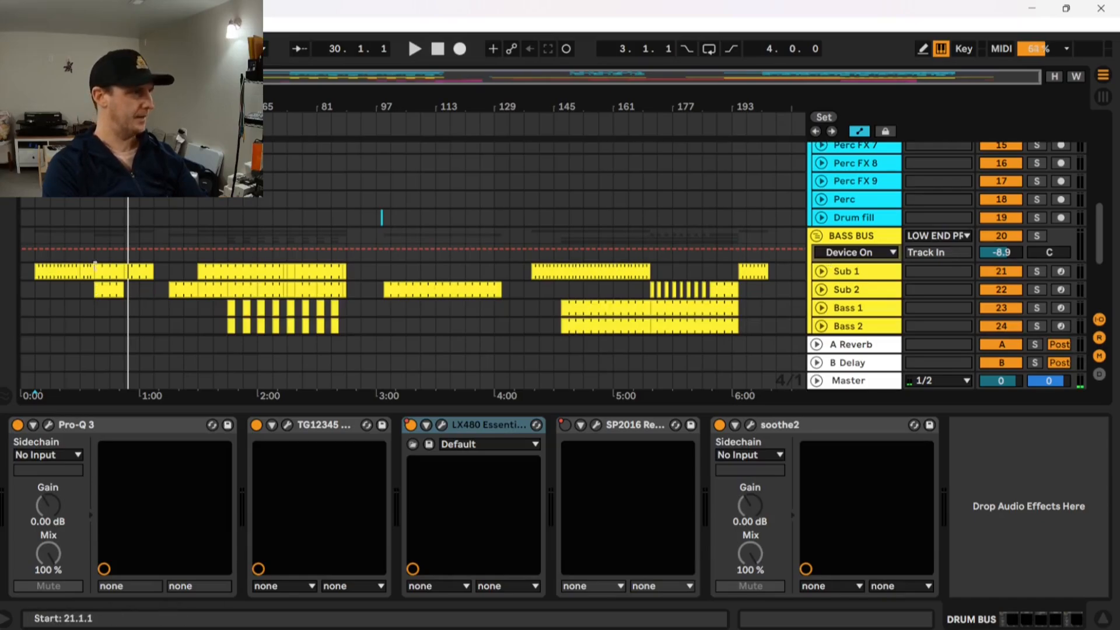
click(32, 274)
Inspect the Serum sub bass patch at the start of the Sub 1 device chain and close its window.
scroll(161, 488, left, 5)
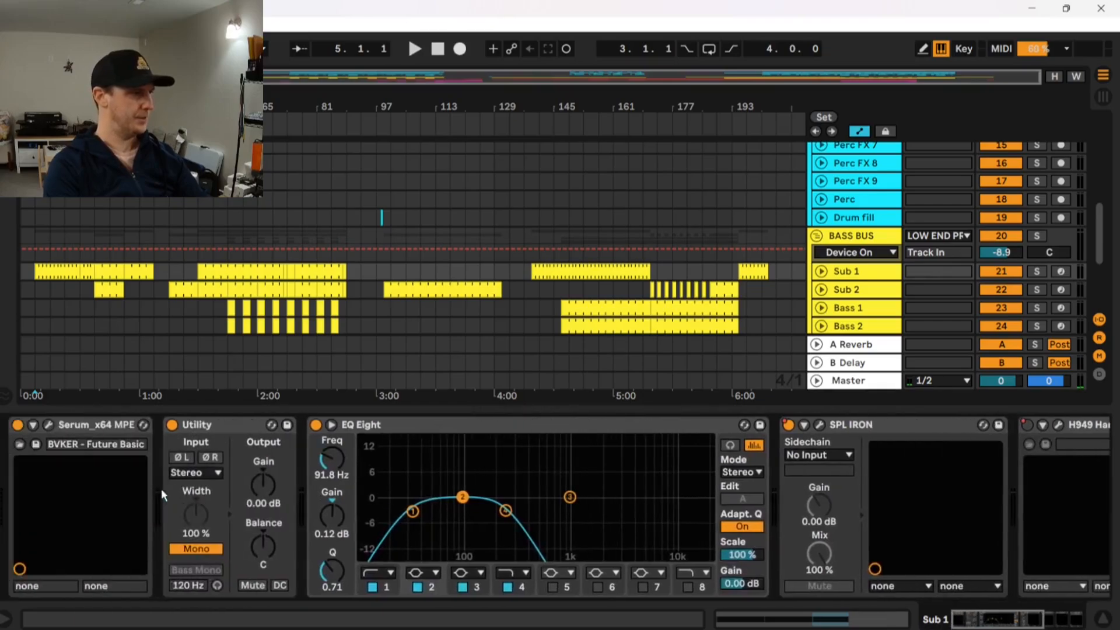
click(48, 424)
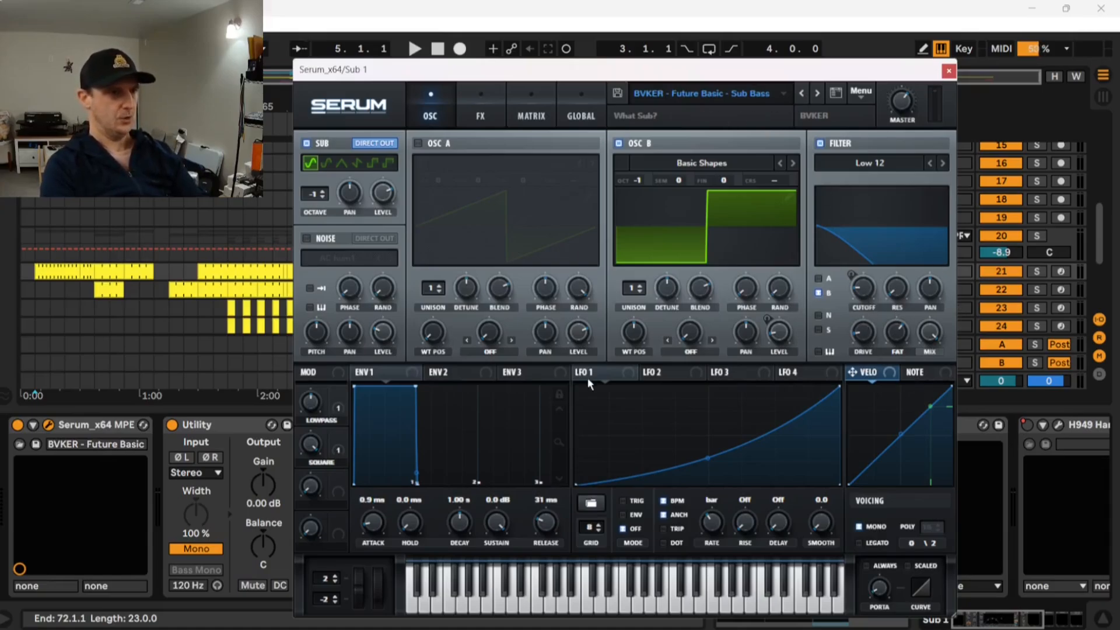
click(948, 73)
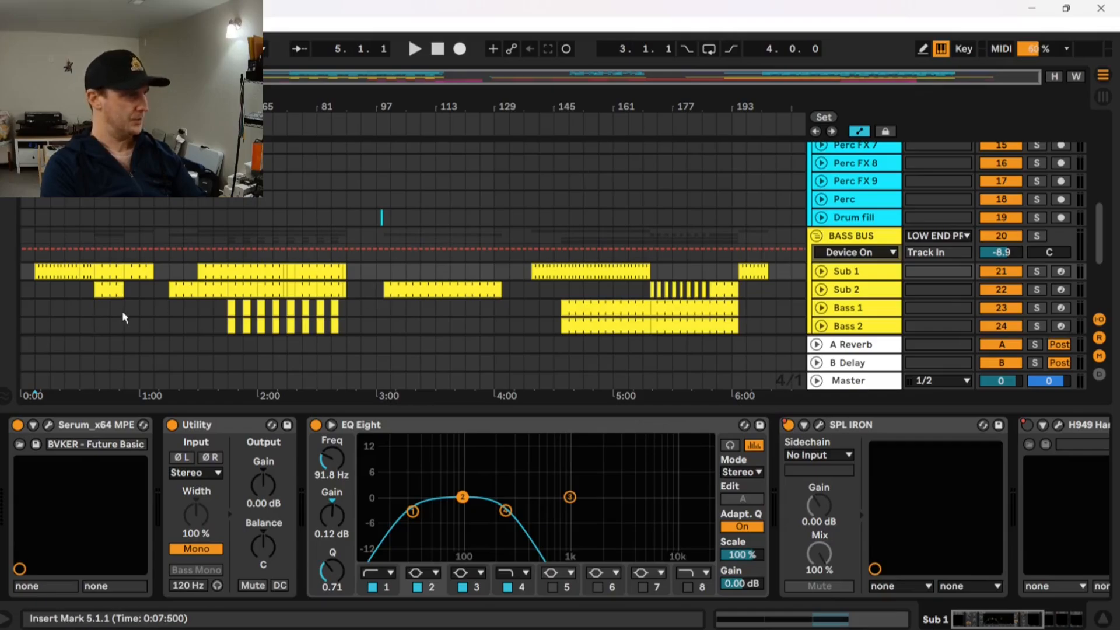
Solo the Sub 1 track, play it from bar 5 and stop around bar 9.
click(1036, 271)
click(37, 272)
key(space)
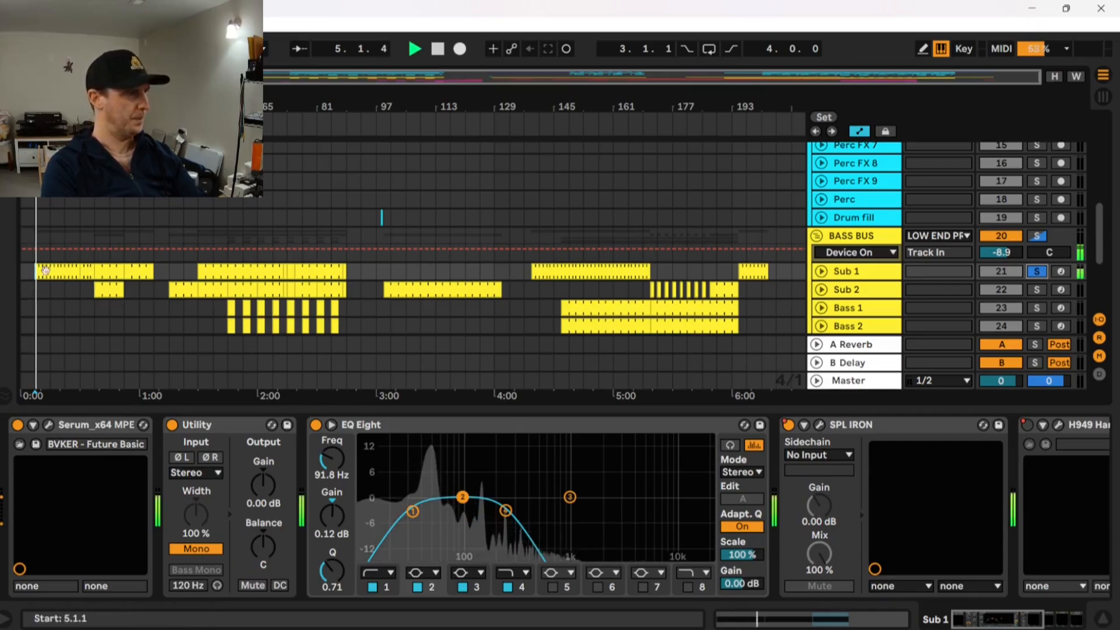
scroll(44, 295, down, 1)
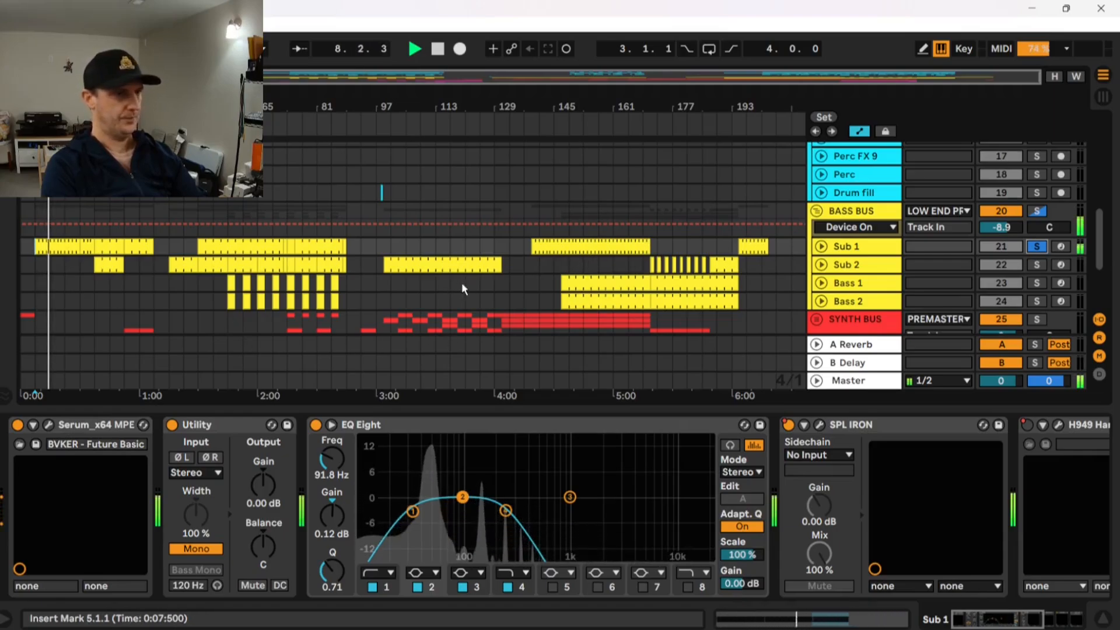
key(space)
scroll(585, 278, down, 2)
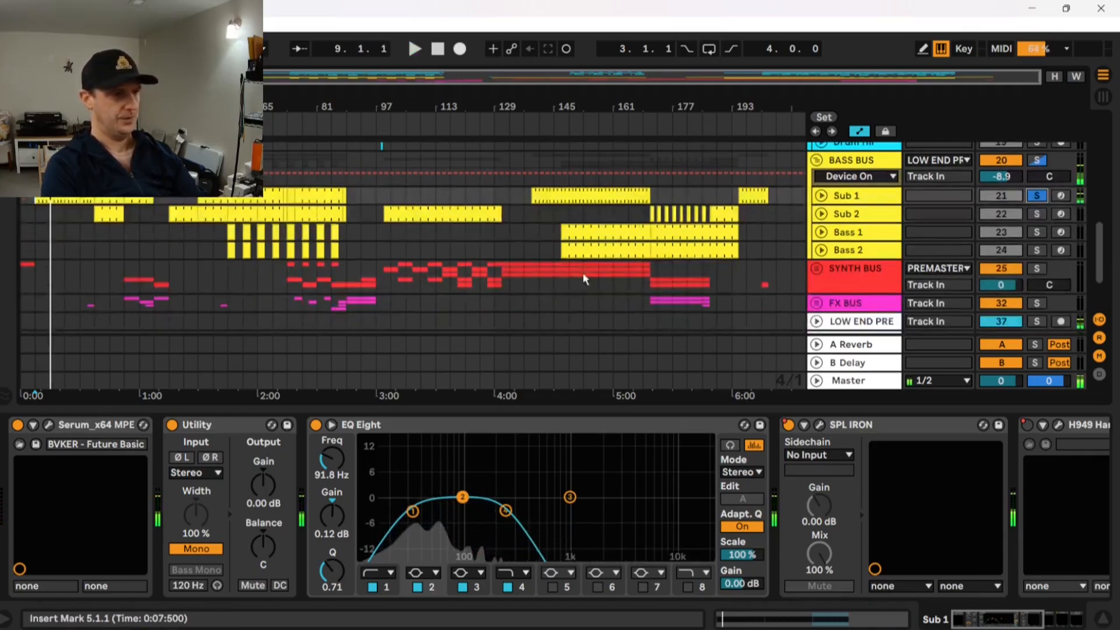
Select band 4 of Sub 1's EQ Eight and inspect the SPL IRON compressor's settings, closing its window again.
click(506, 511)
scroll(751, 466, right, 6)
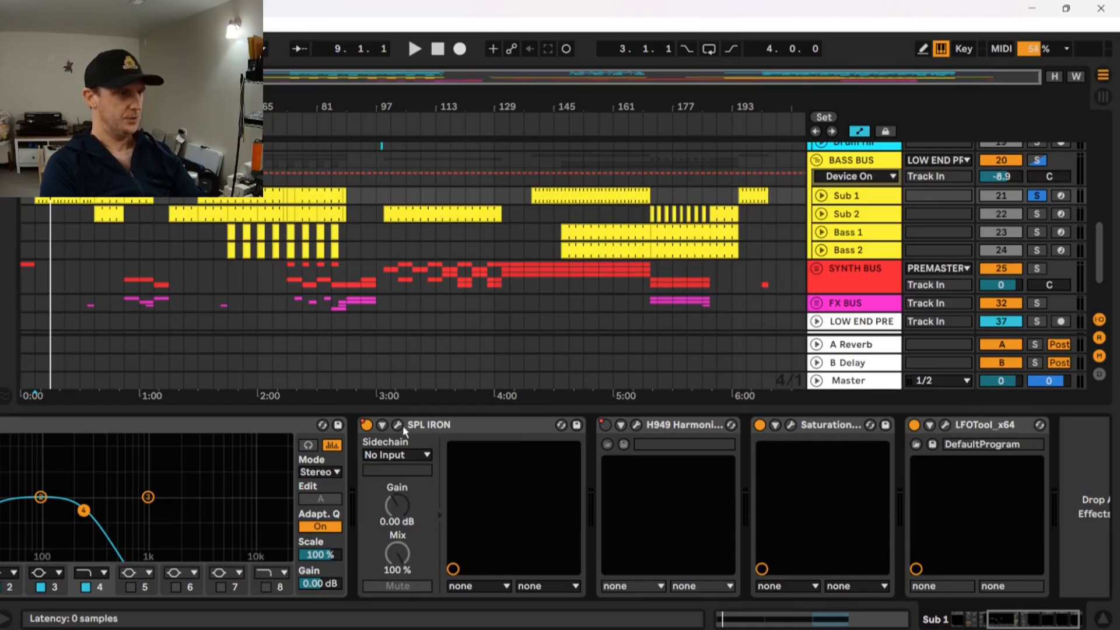
click(403, 425)
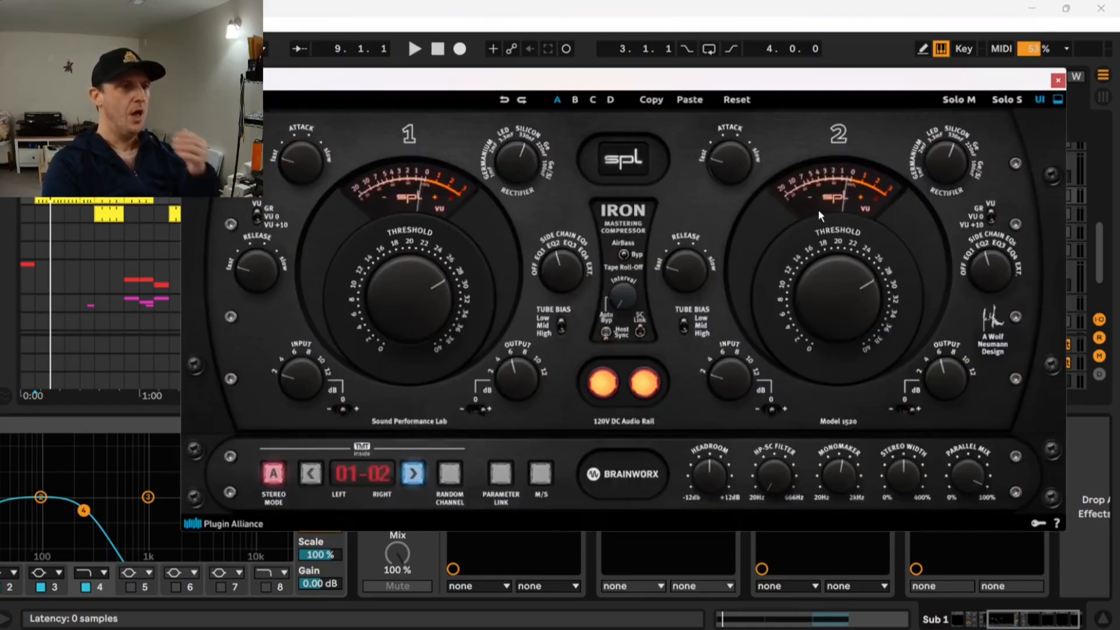
click(1057, 81)
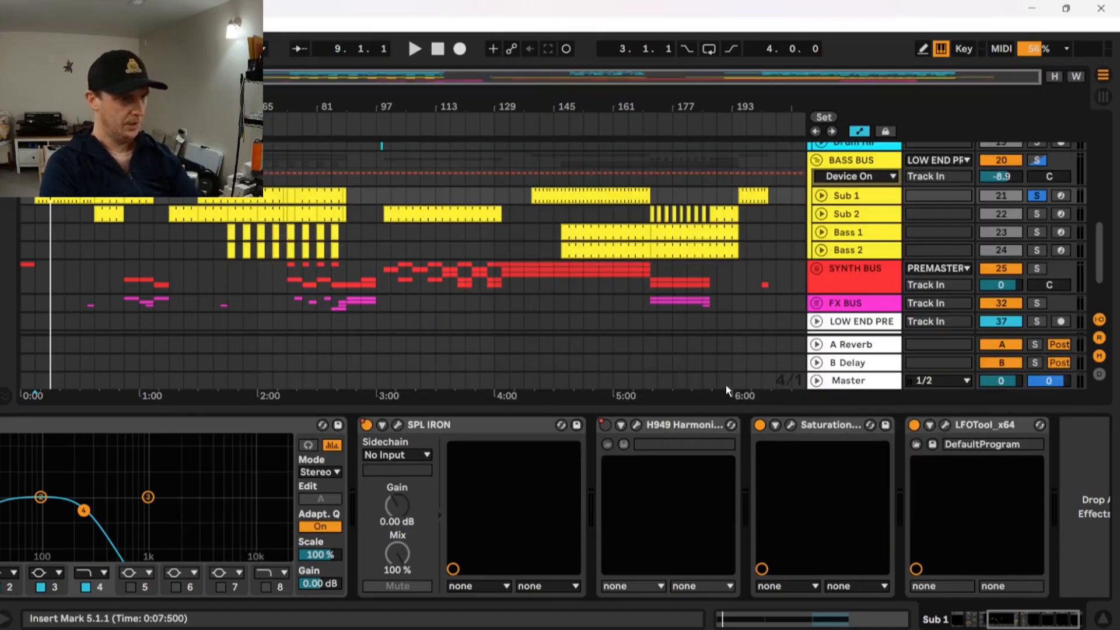
Inspect the H949 Harmonizer and Softube Saturation Knob settings on Sub 1, closing each window again.
click(635, 424)
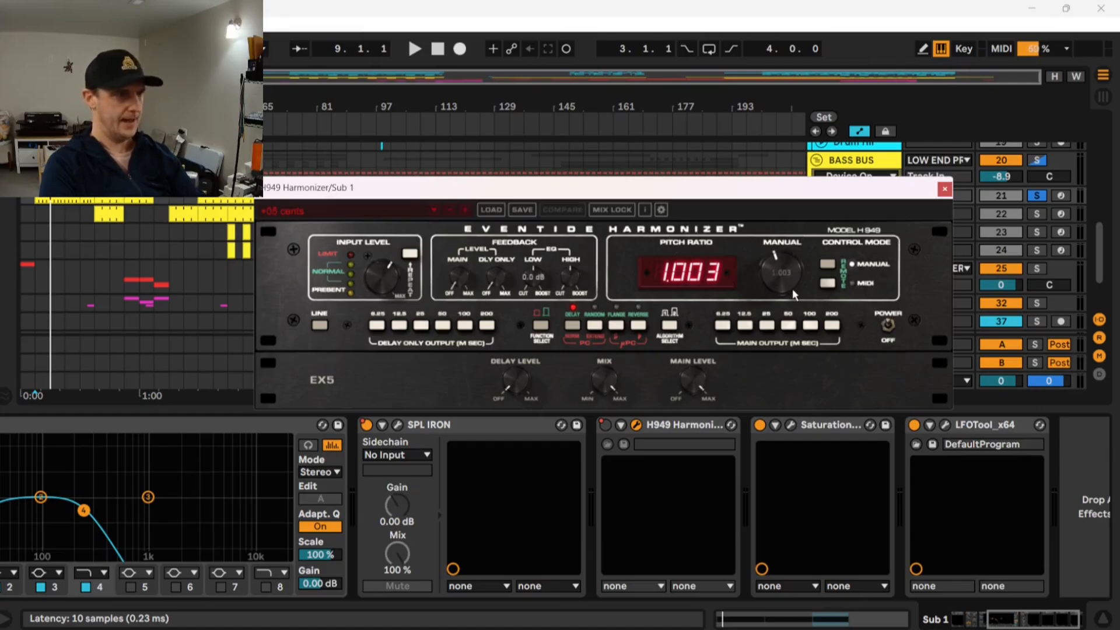
click(944, 191)
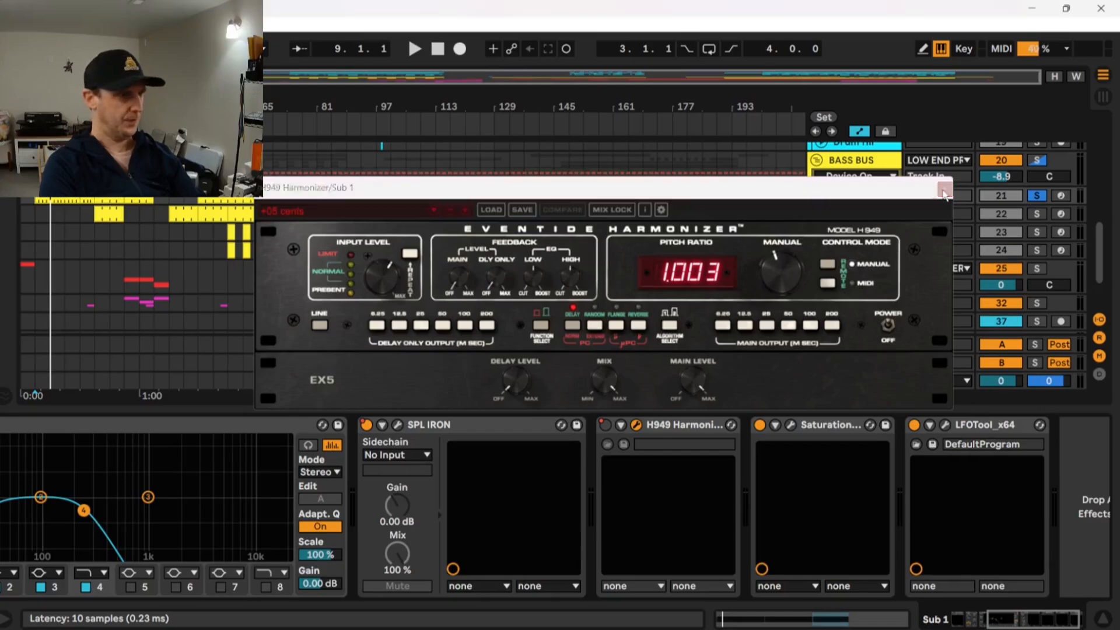
click(791, 424)
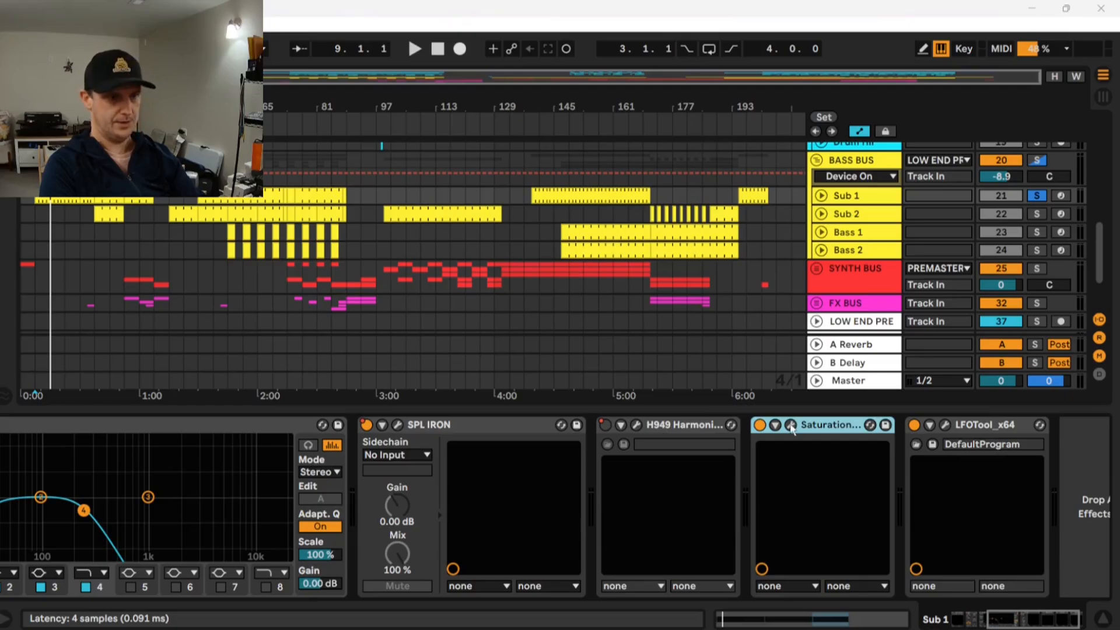
click(791, 424)
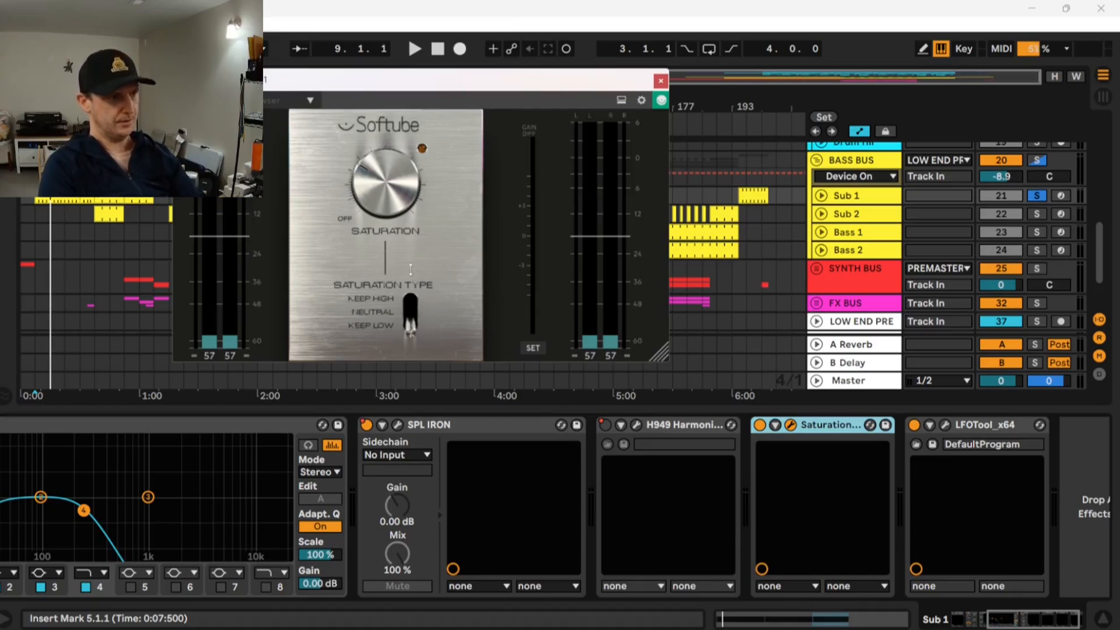
click(661, 81)
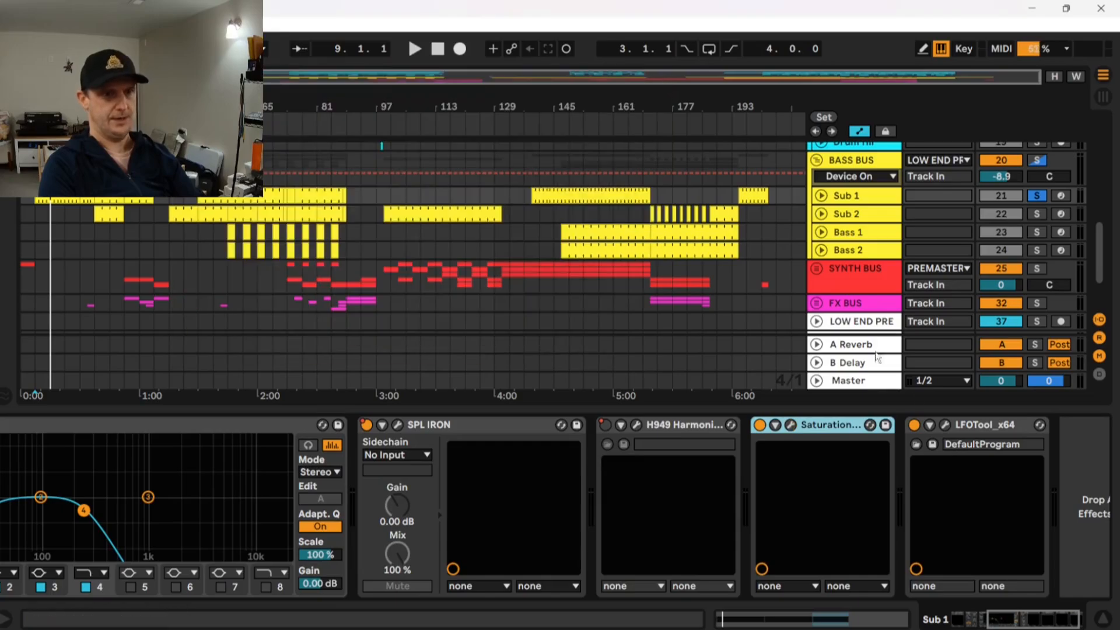
Inspect the LFOTool volume shape on Sub 1 and listen briefly to the soloed track from bar 5, stopping around bar 6.
click(946, 426)
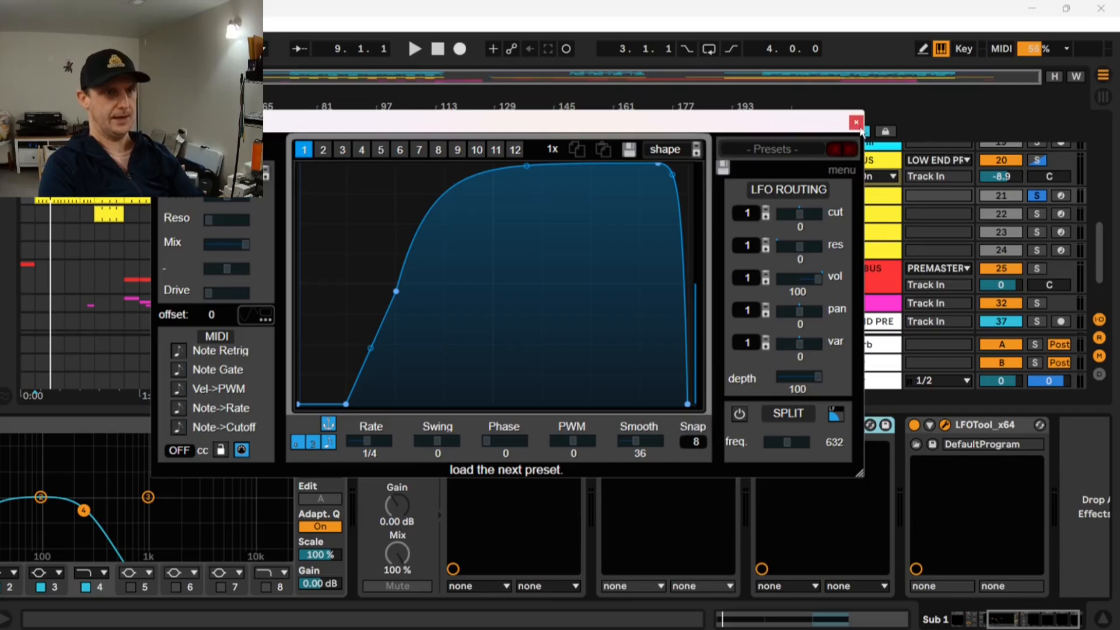
click(856, 124)
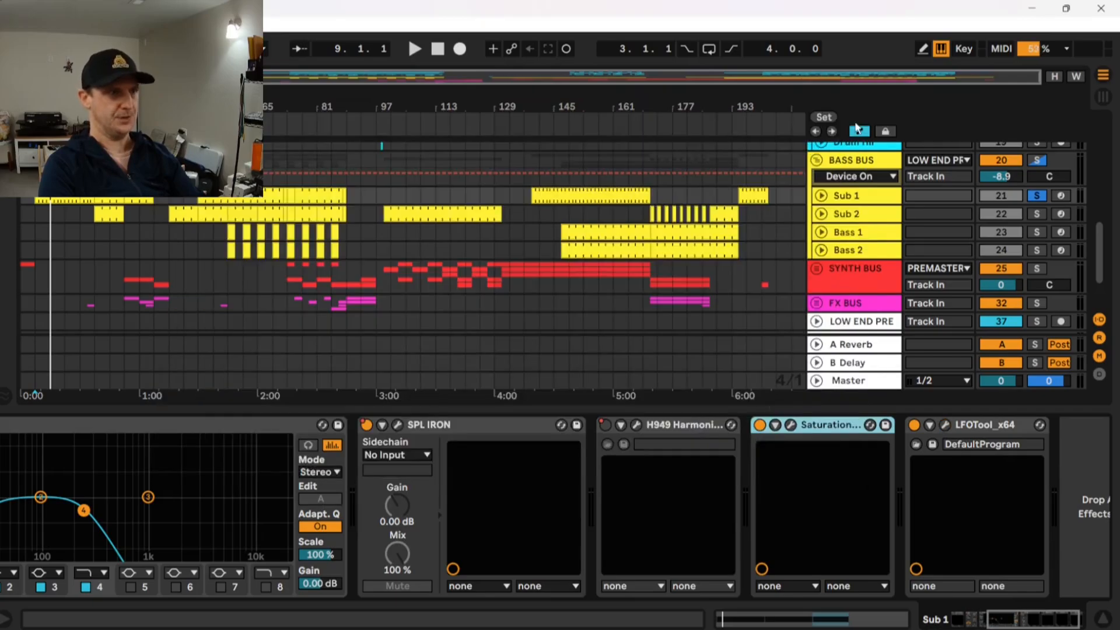
click(38, 203)
key(space)
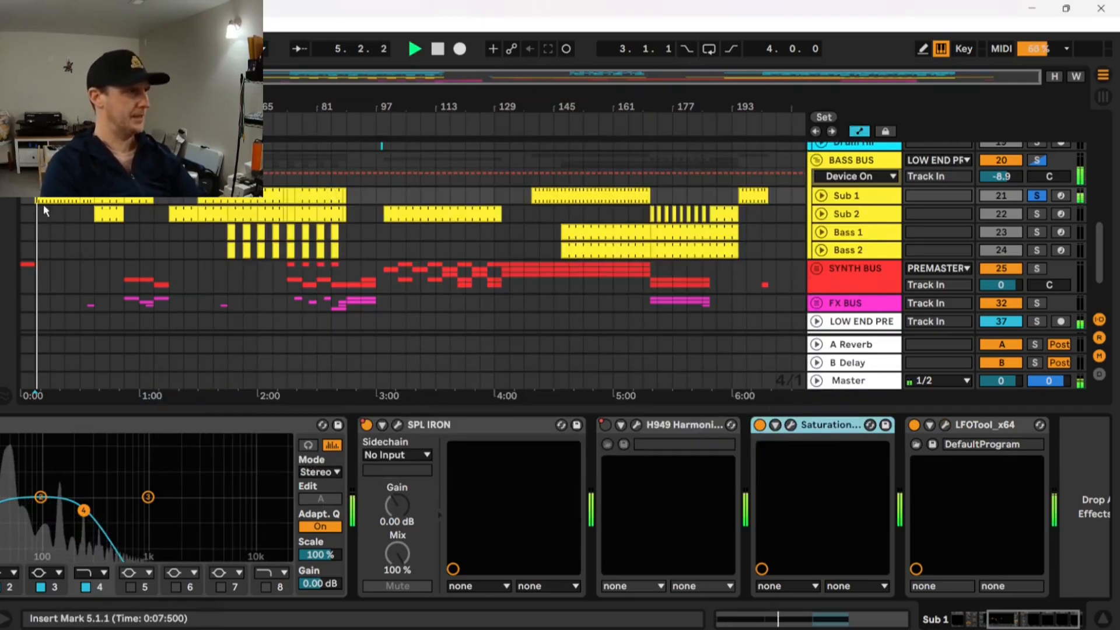
key(space)
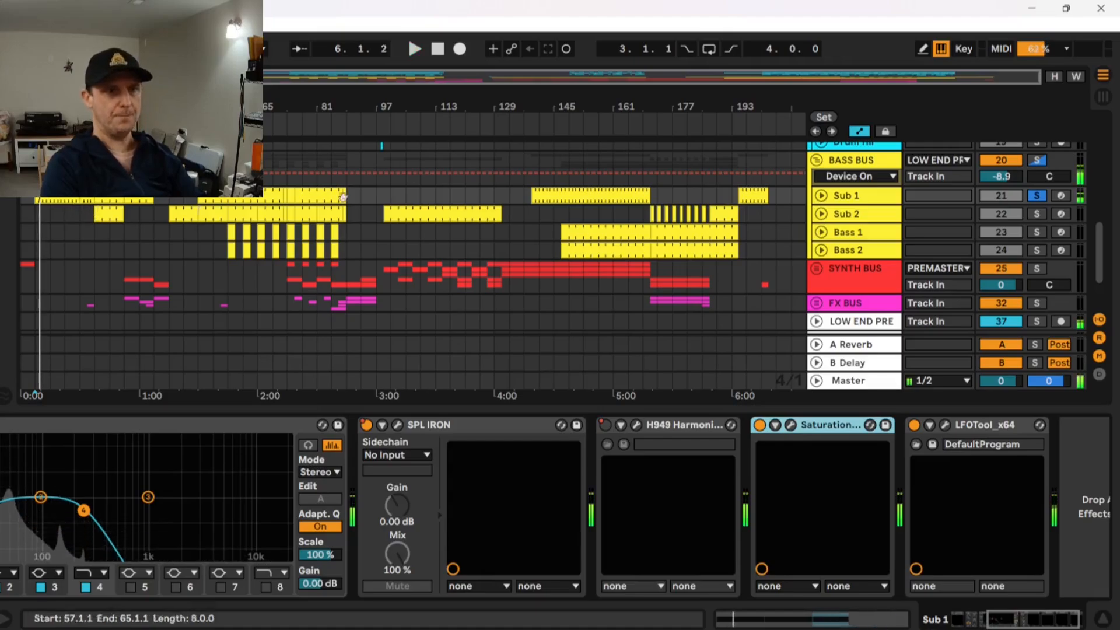
Solo the whole BASS BUS instead of Sub 1, and select Sub 2 to examine the rest of its device chain.
click(1036, 195)
click(1036, 160)
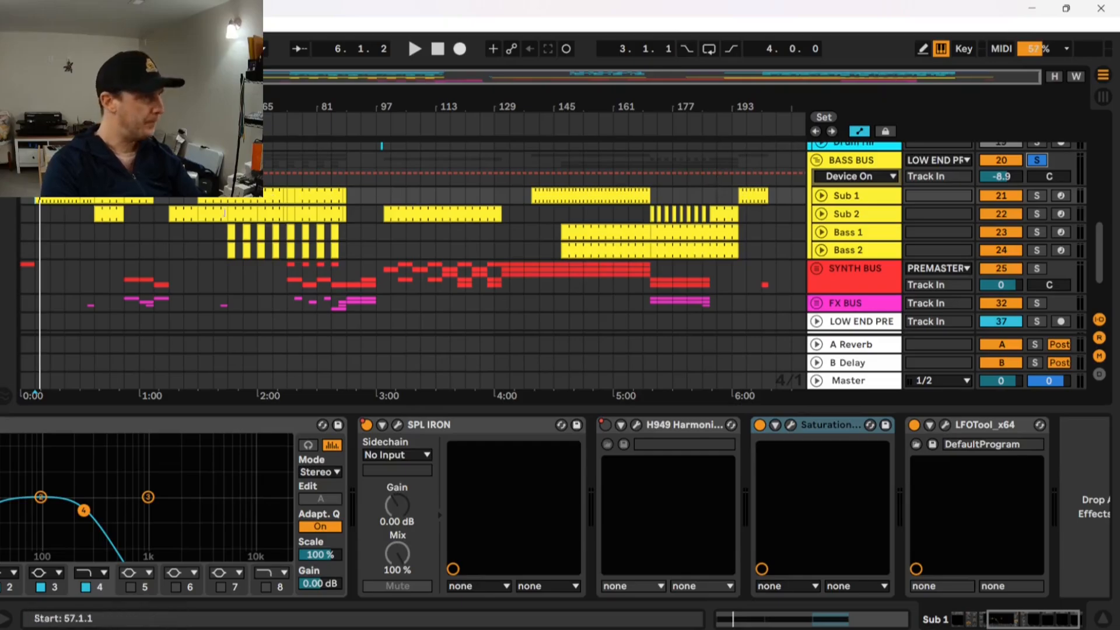
click(96, 216)
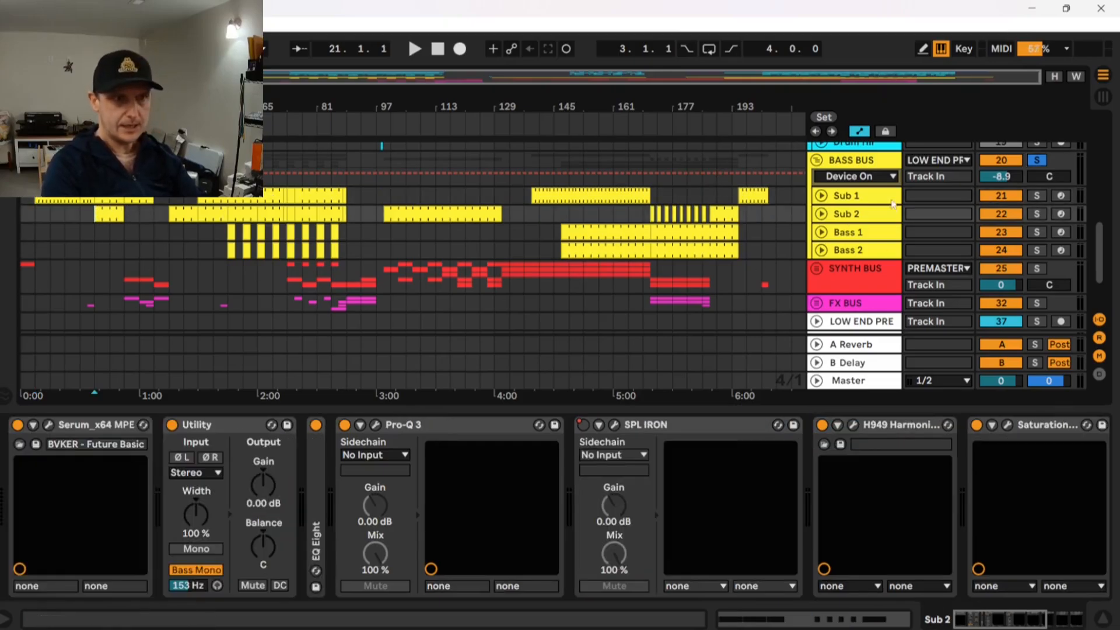
click(855, 217)
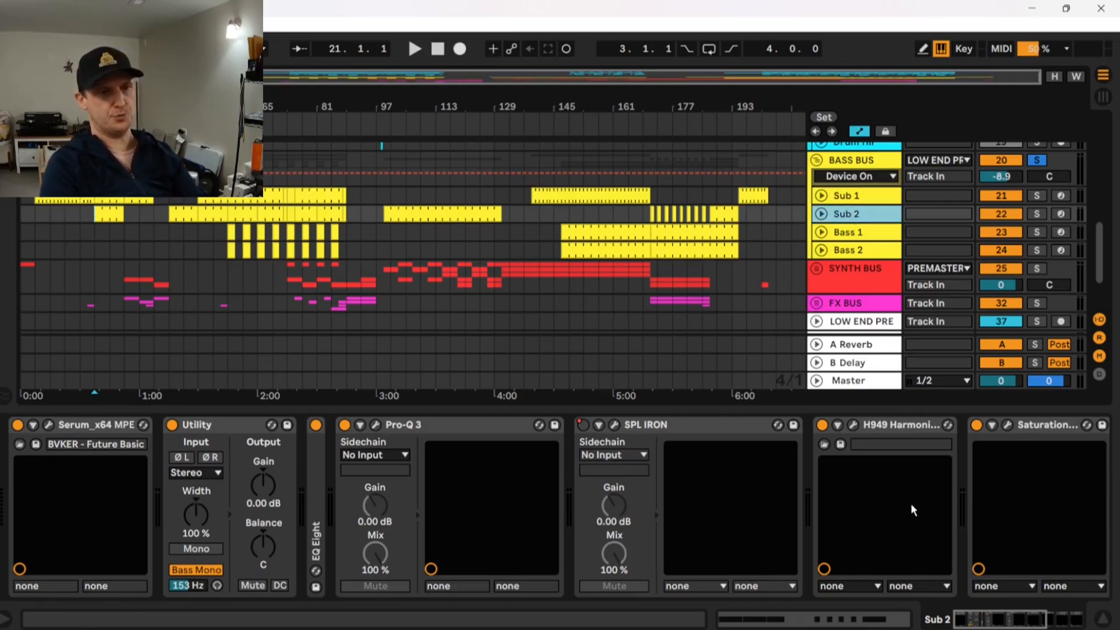
scroll(912, 508, right, 5)
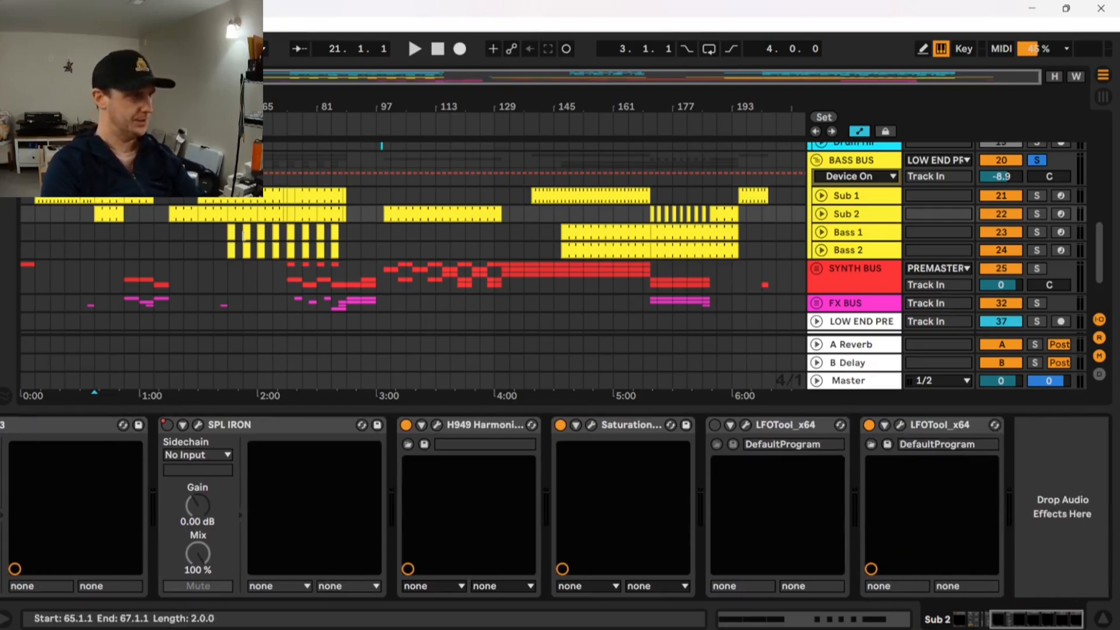
Play the soloed BASS BUS from bar 21, stop around bar 27 and unsolo the bus.
click(93, 222)
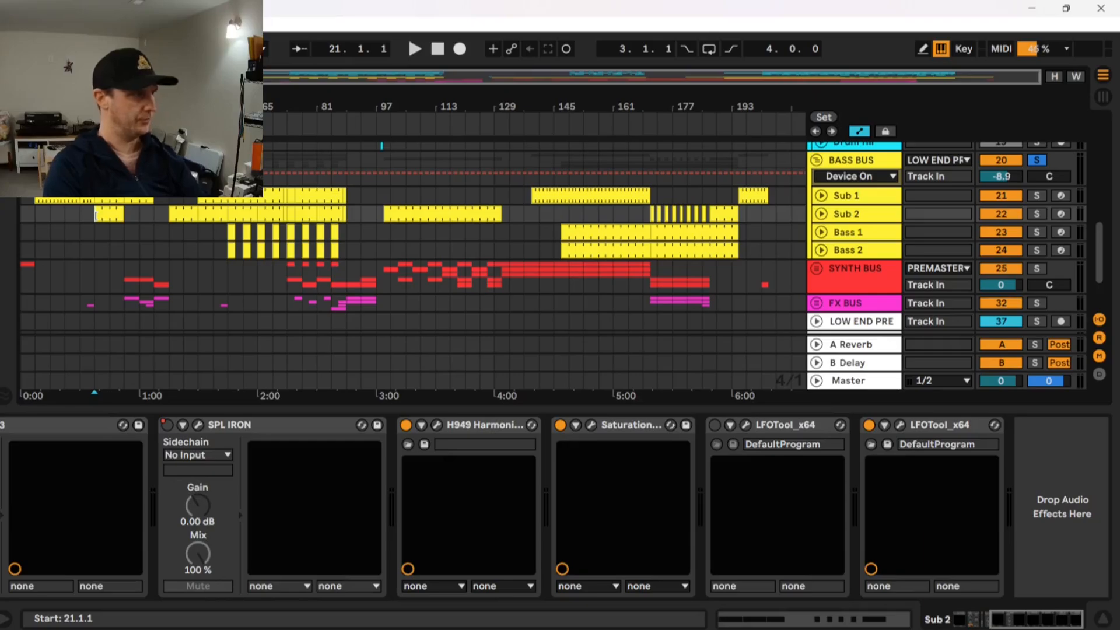
key(space)
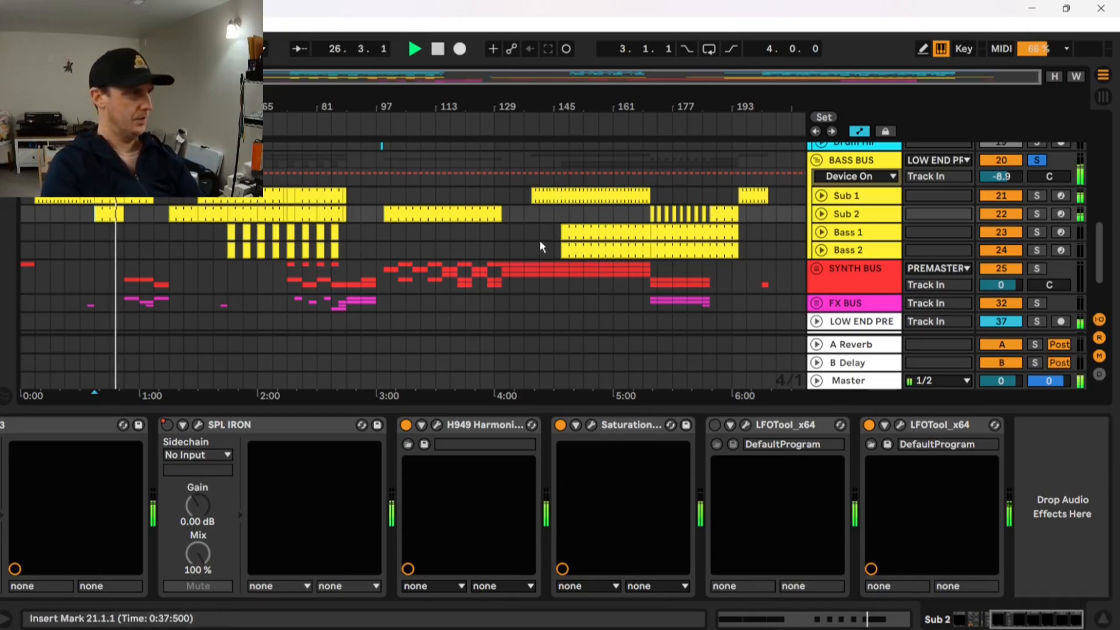
key(space)
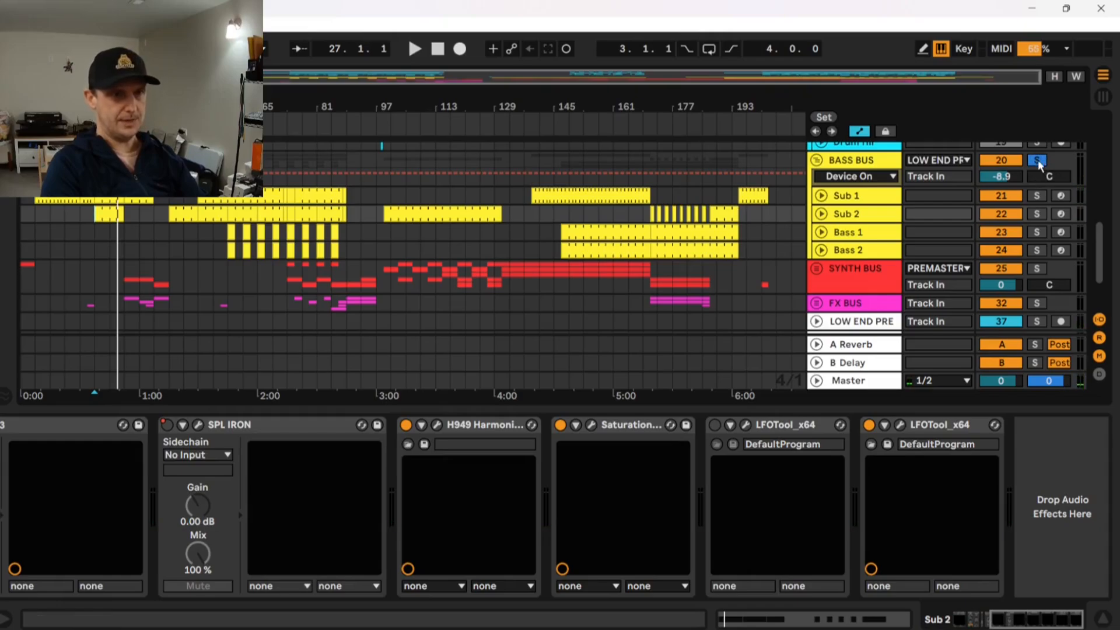
click(1038, 164)
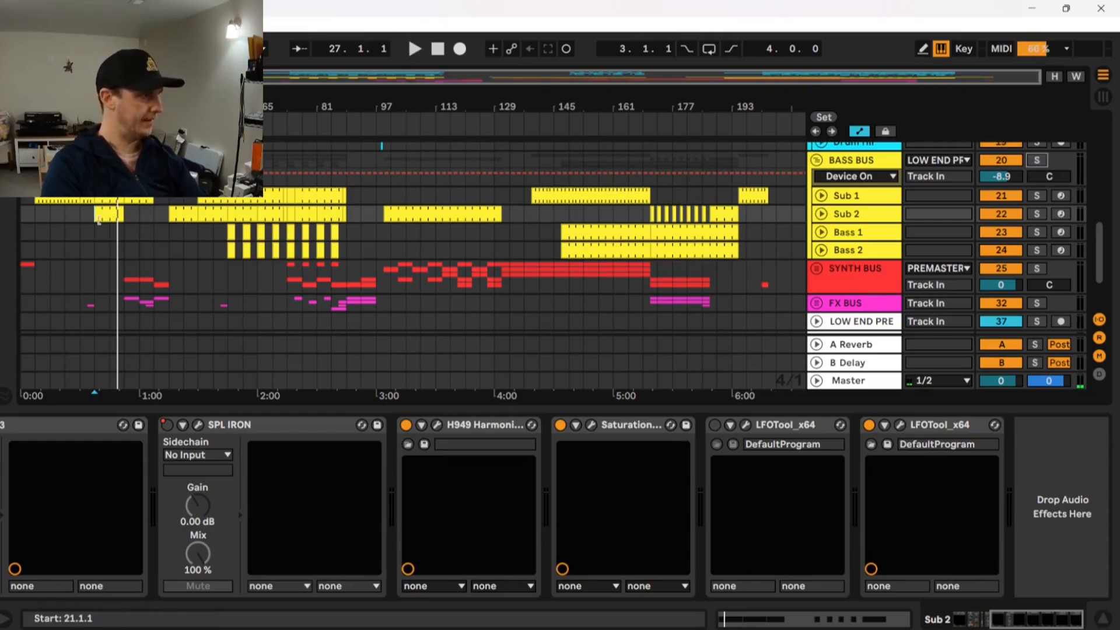
Set the playback start to bar 21 on Sub 2 and review the kick, drum and bass tracks' arrangement around that point.
click(93, 217)
scroll(97, 236, up, 3)
scroll(96, 229, up, 3)
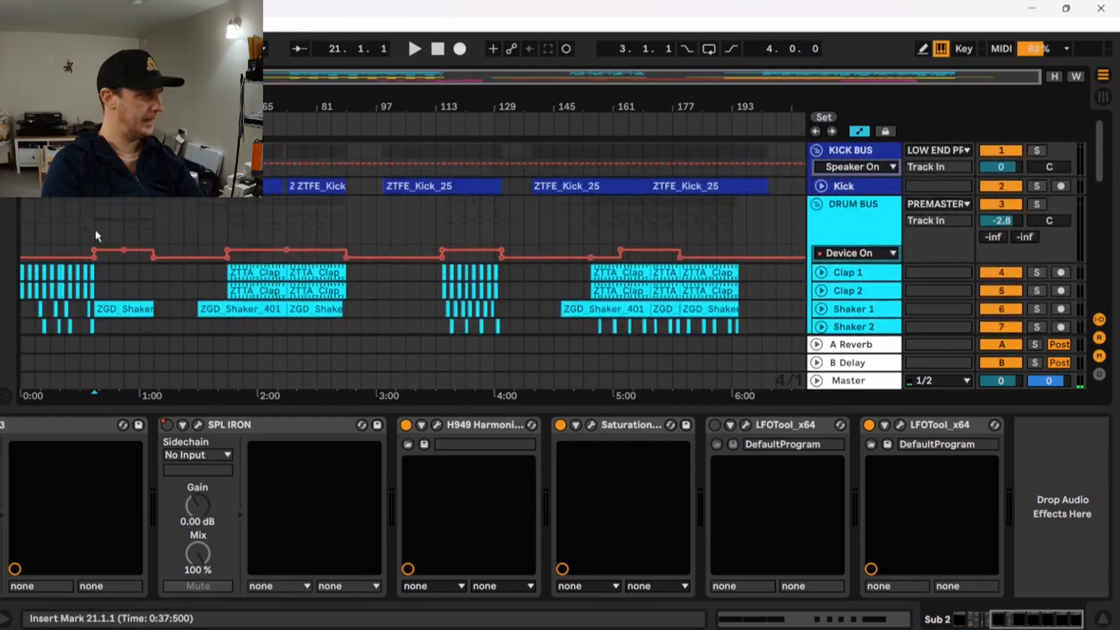
scroll(96, 230, down, 5)
scroll(96, 212, up, 3)
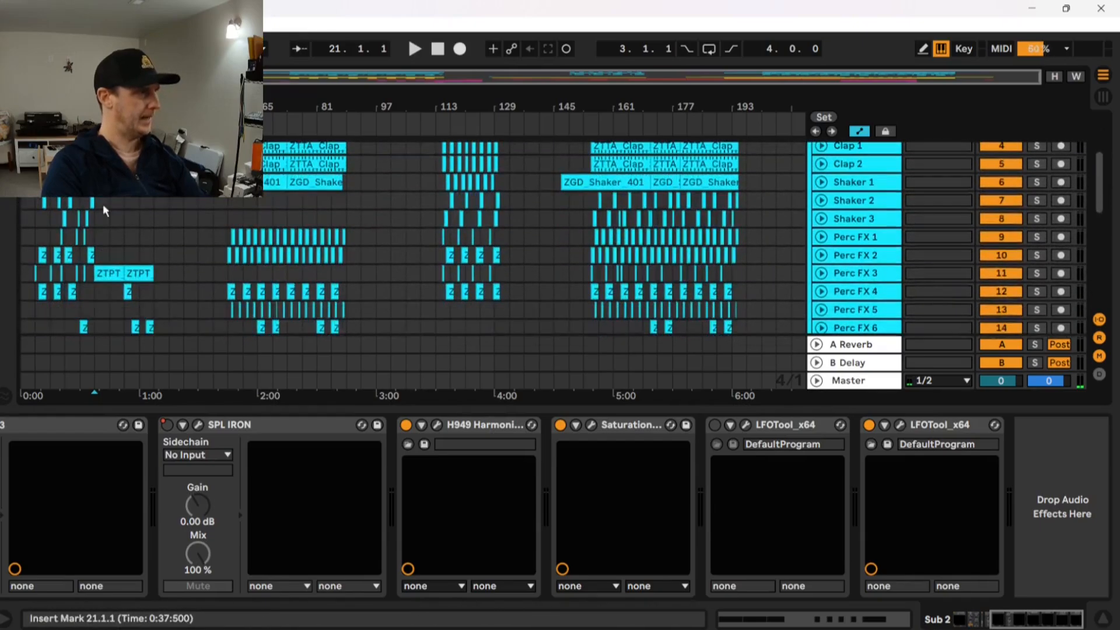
scroll(102, 207, down, 3)
scroll(101, 207, up, 3)
scroll(101, 207, down, 5)
scroll(100, 205, down, 8)
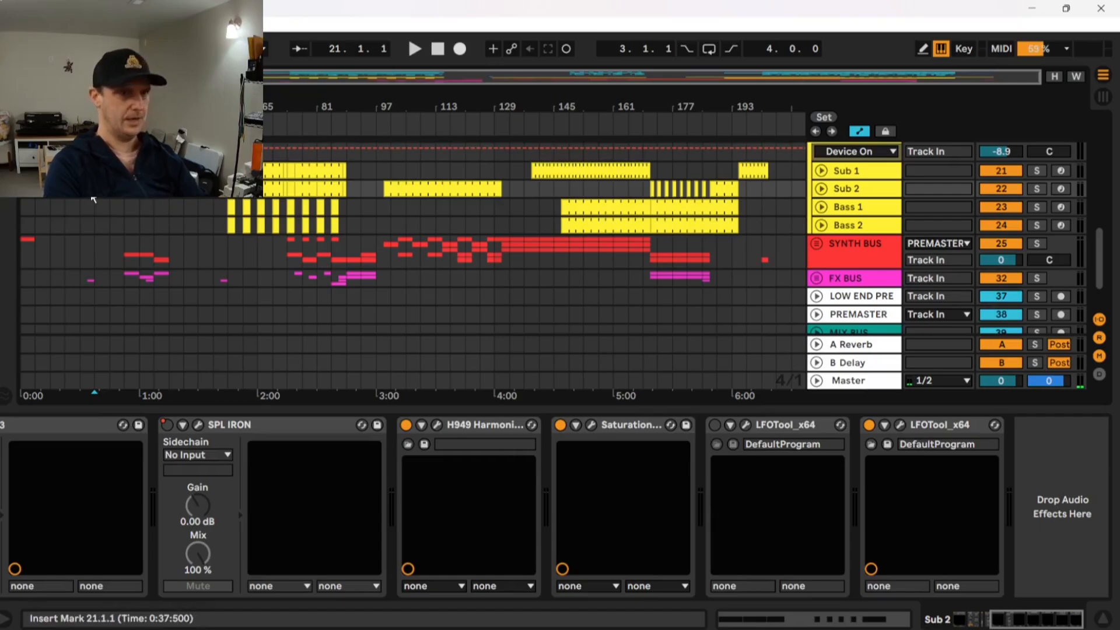
Play the full mix from bar 21 while examining the DRUM BUS Device On automation and the drum and bass clips.
key(space)
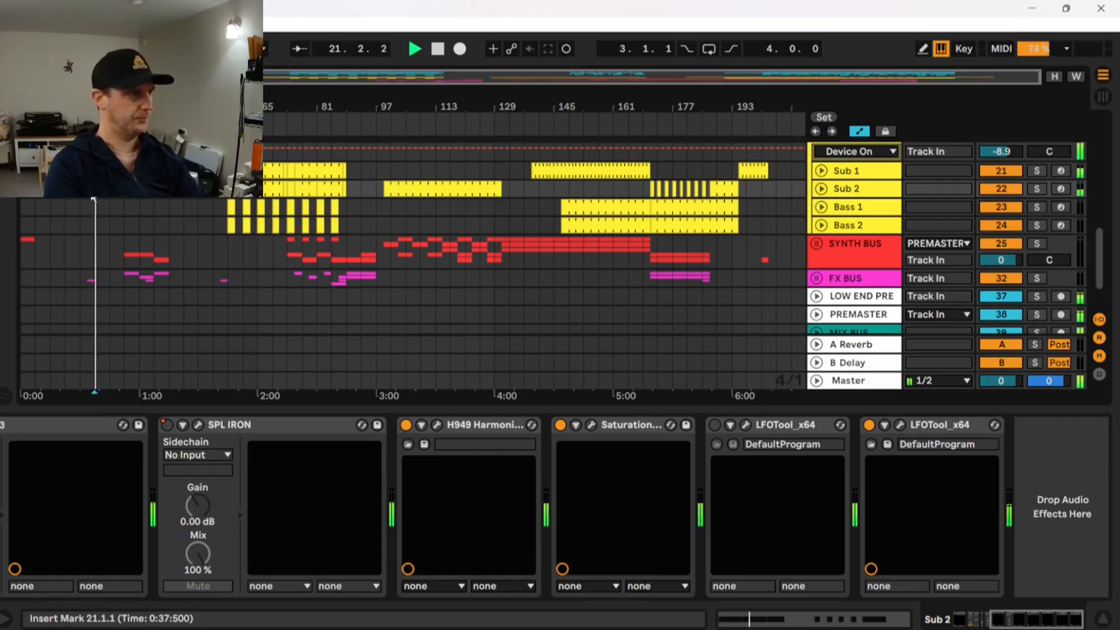
scroll(96, 221, up, 3)
scroll(98, 230, up, 9)
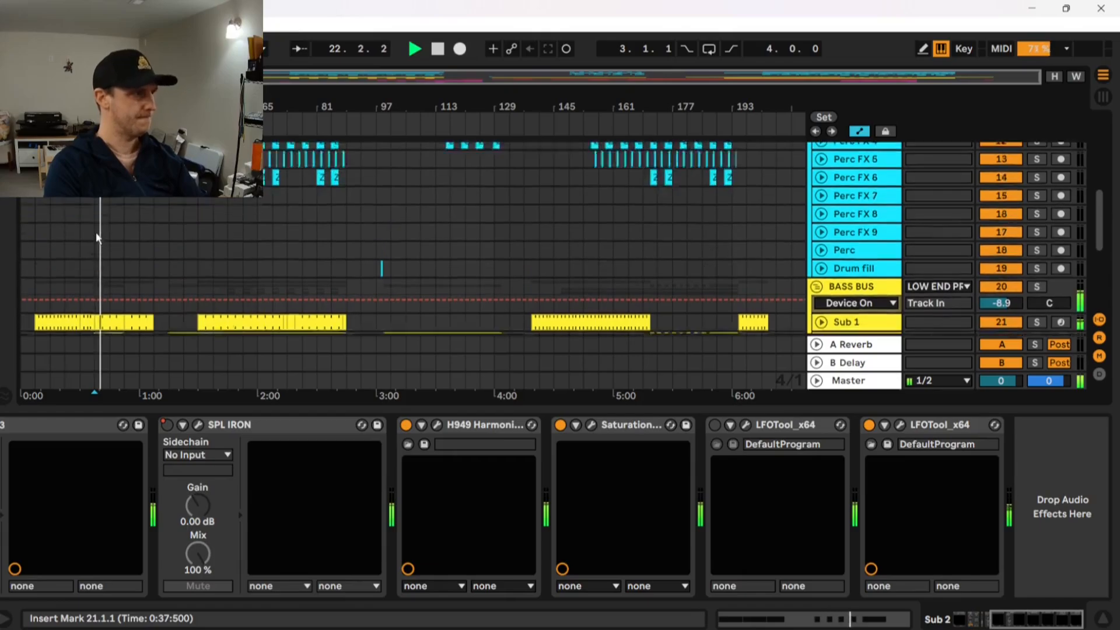
scroll(85, 231, up, 3)
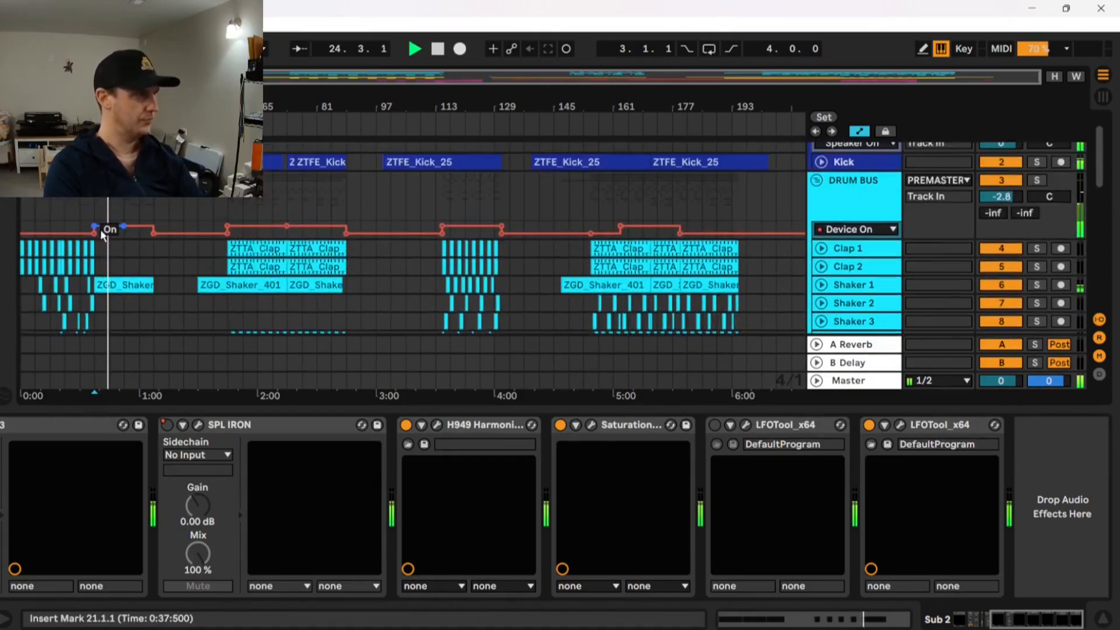
scroll(94, 234, up, 4)
scroll(99, 229, down, 1)
scroll(104, 229, up, 1)
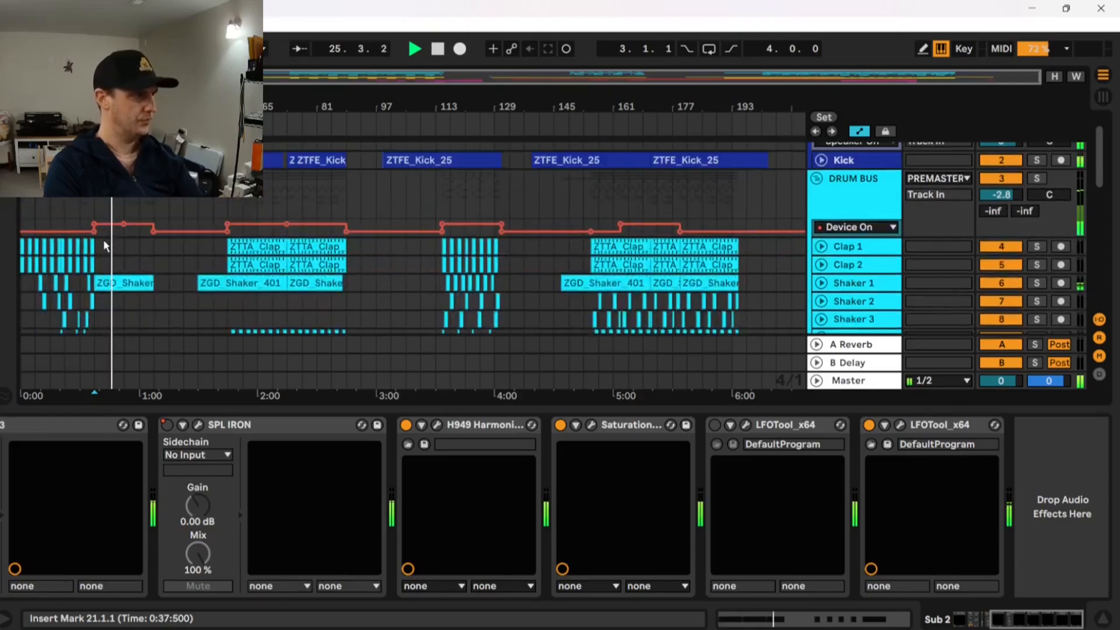
scroll(104, 231, down, 3)
scroll(523, 218, down, 4)
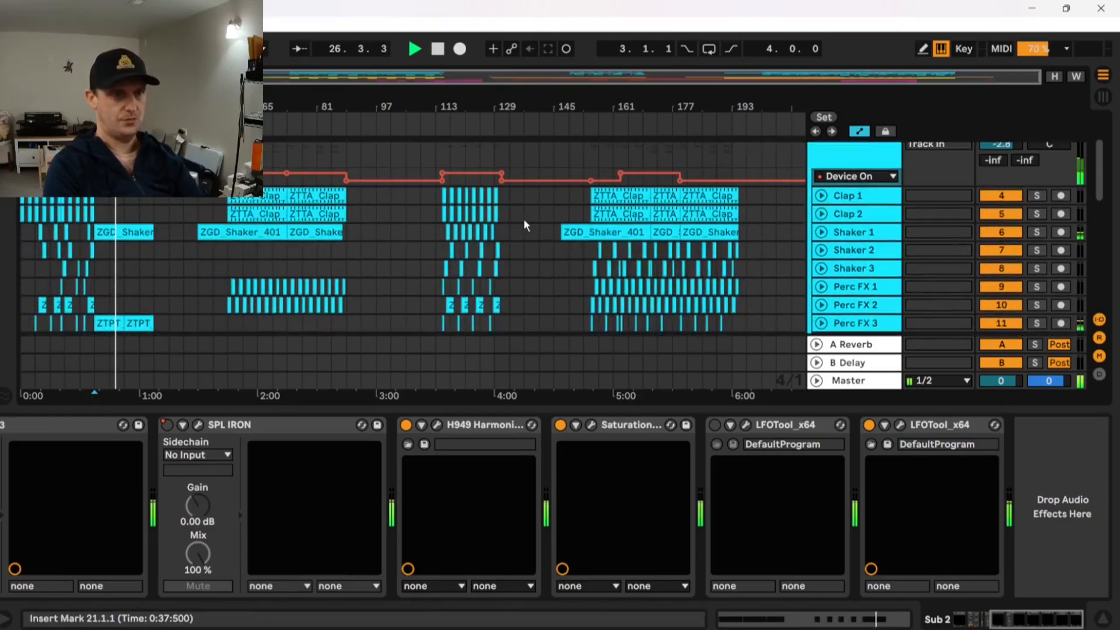
scroll(491, 207, down, 10)
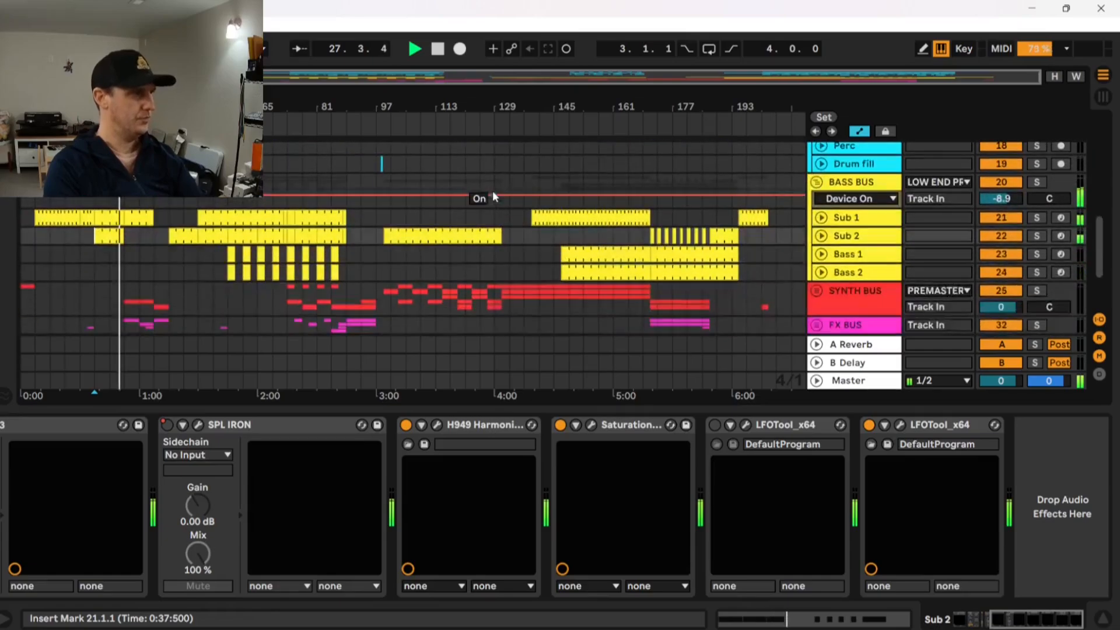
Select the BASS BUS and inspect the kick-sidechained EQ bands of its Pro-Q 3, closing the window again.
click(855, 189)
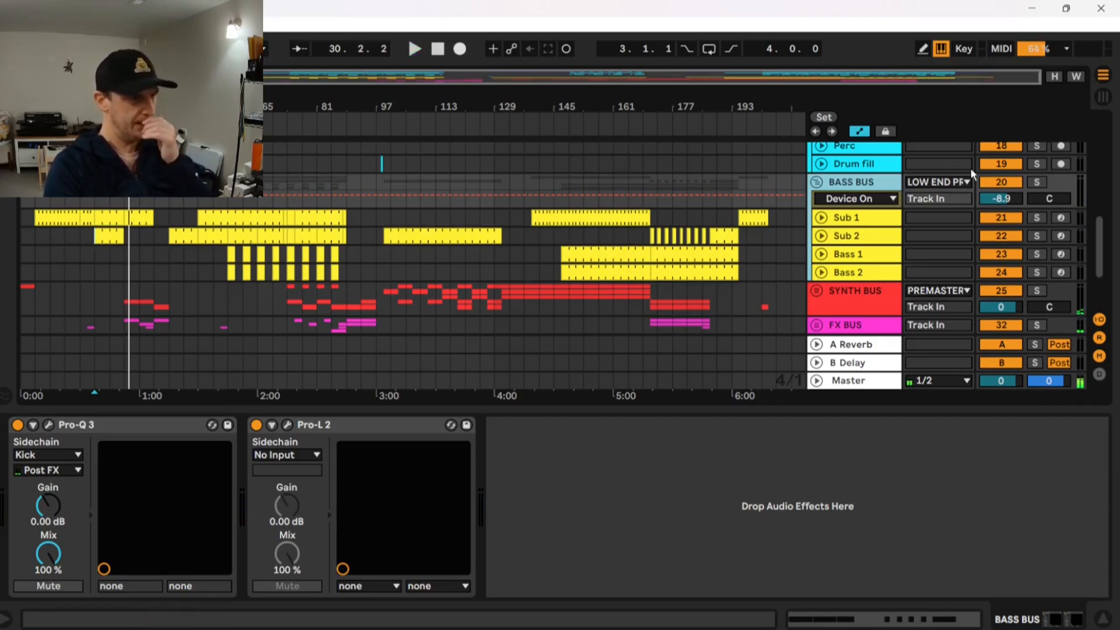
click(49, 425)
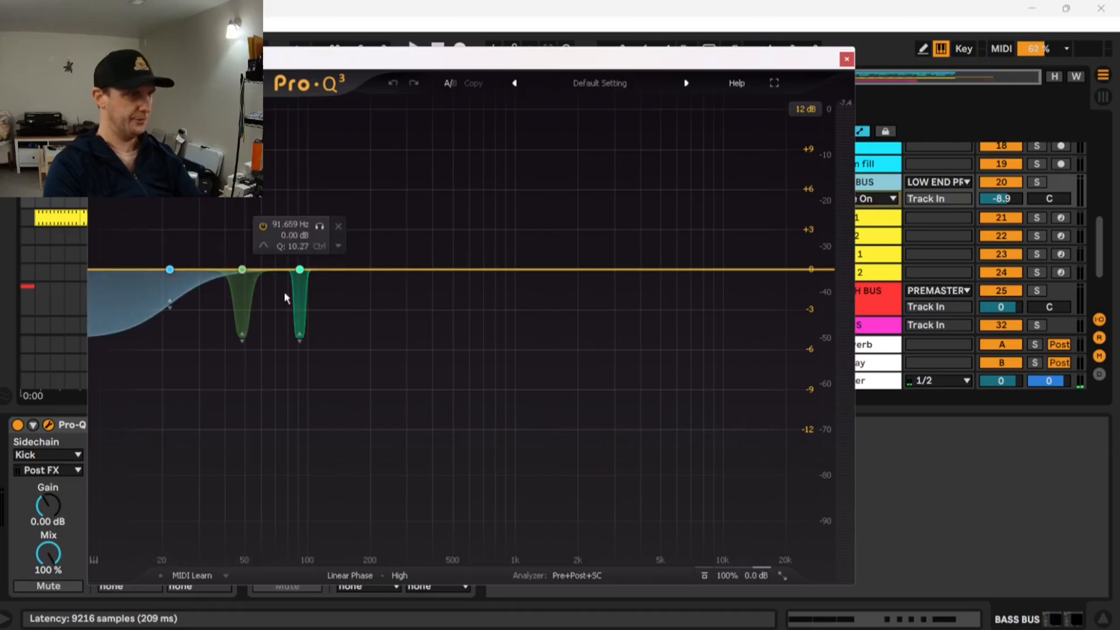
click(845, 60)
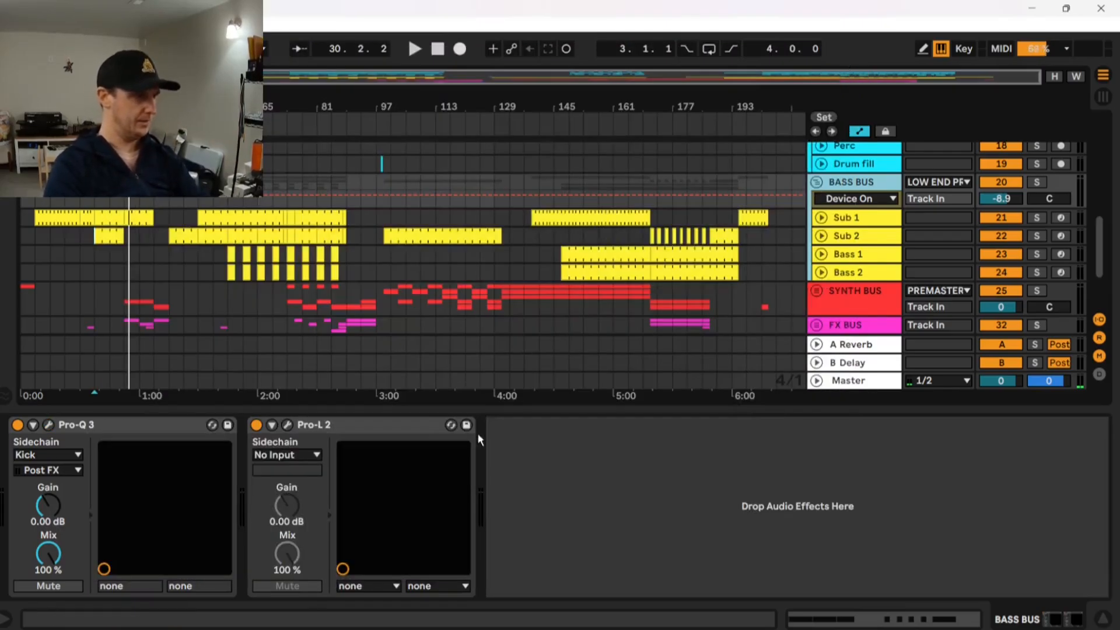
Inspect the Pro-L 2 limiter on the BASS BUS during playback, close its window and stop around bar 30.
click(508, 486)
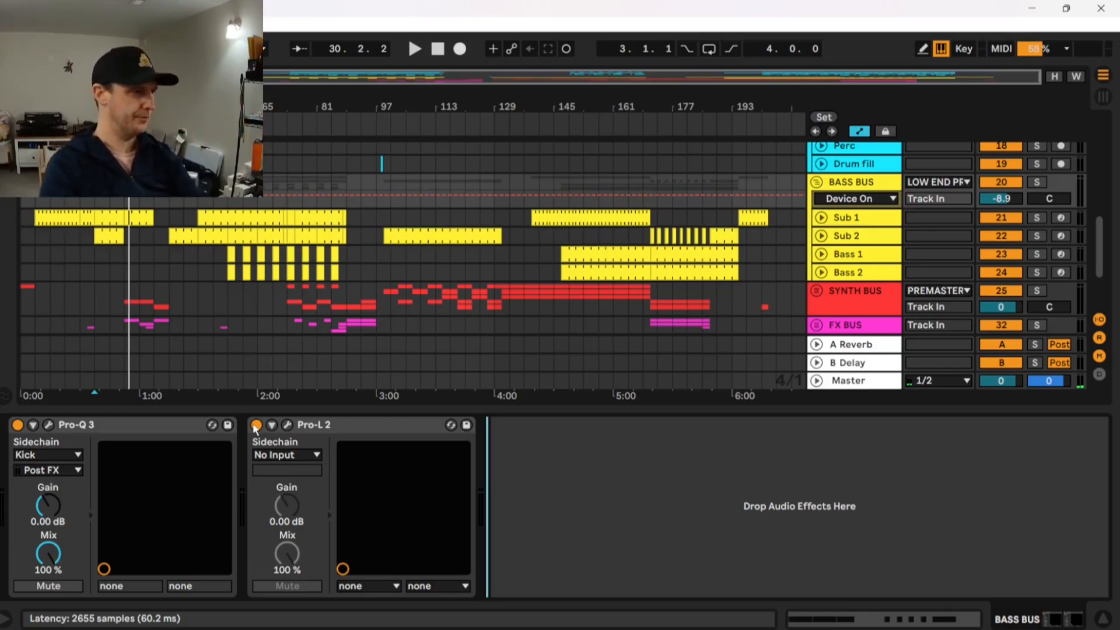
click(287, 425)
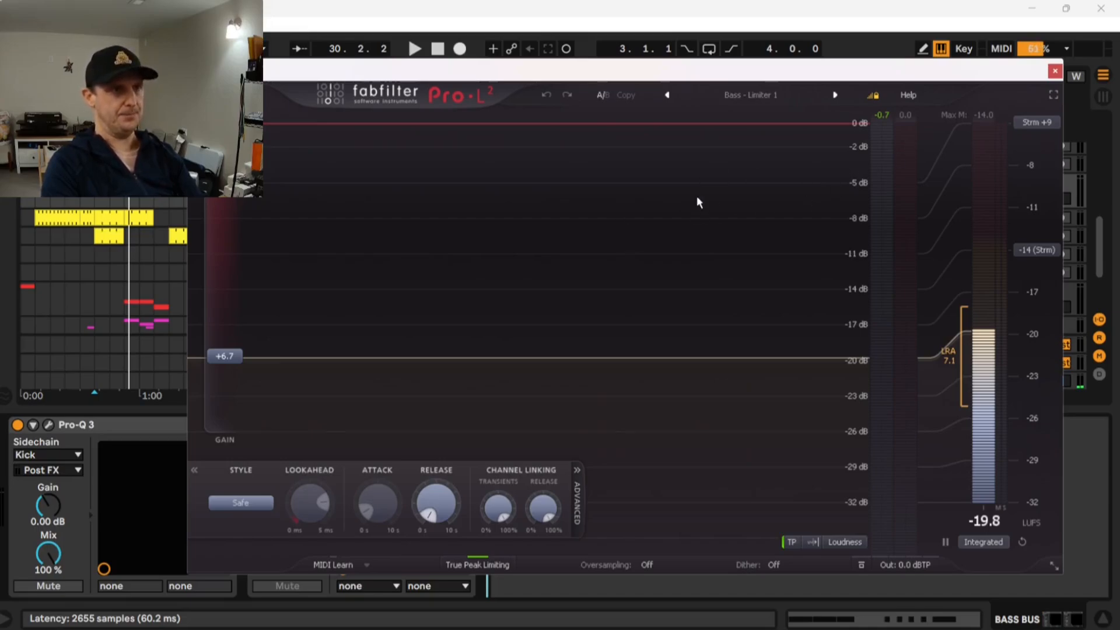
key(space)
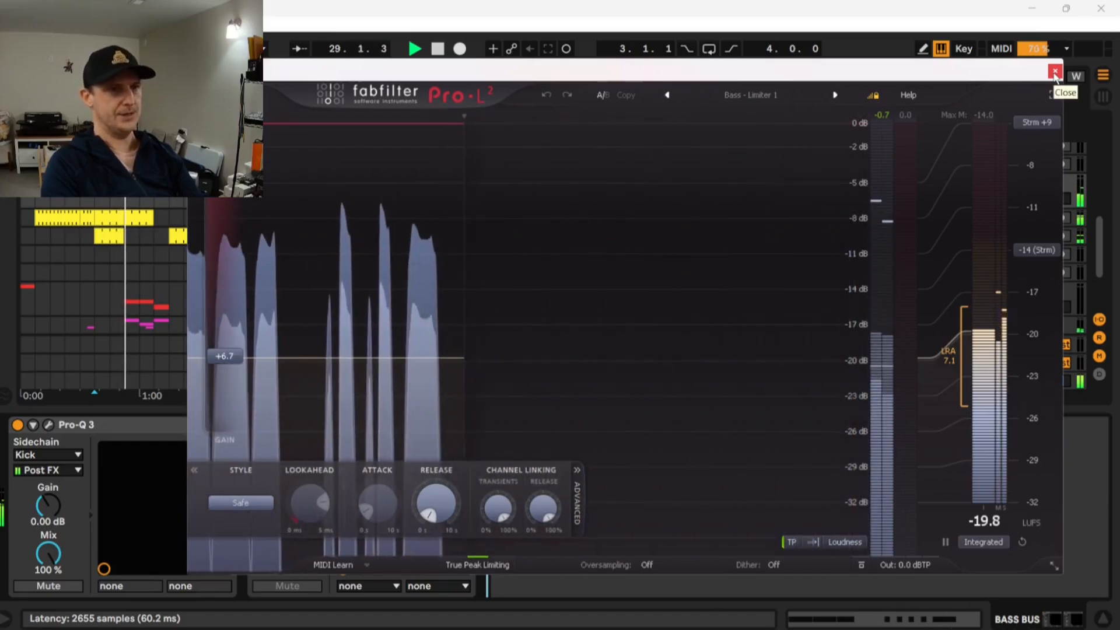
click(1054, 72)
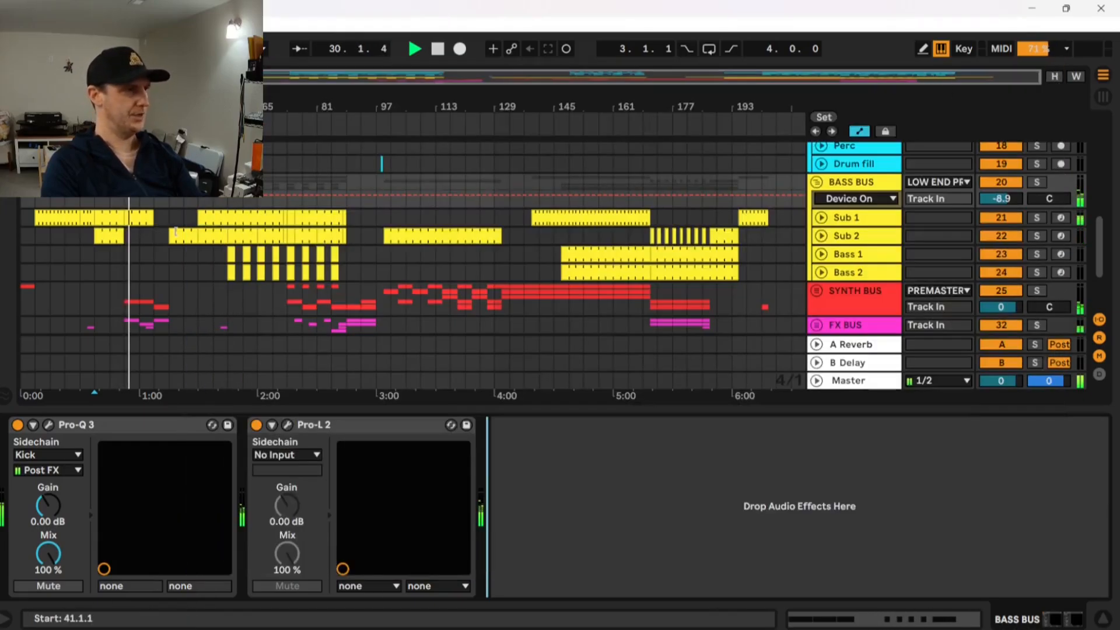
key(space)
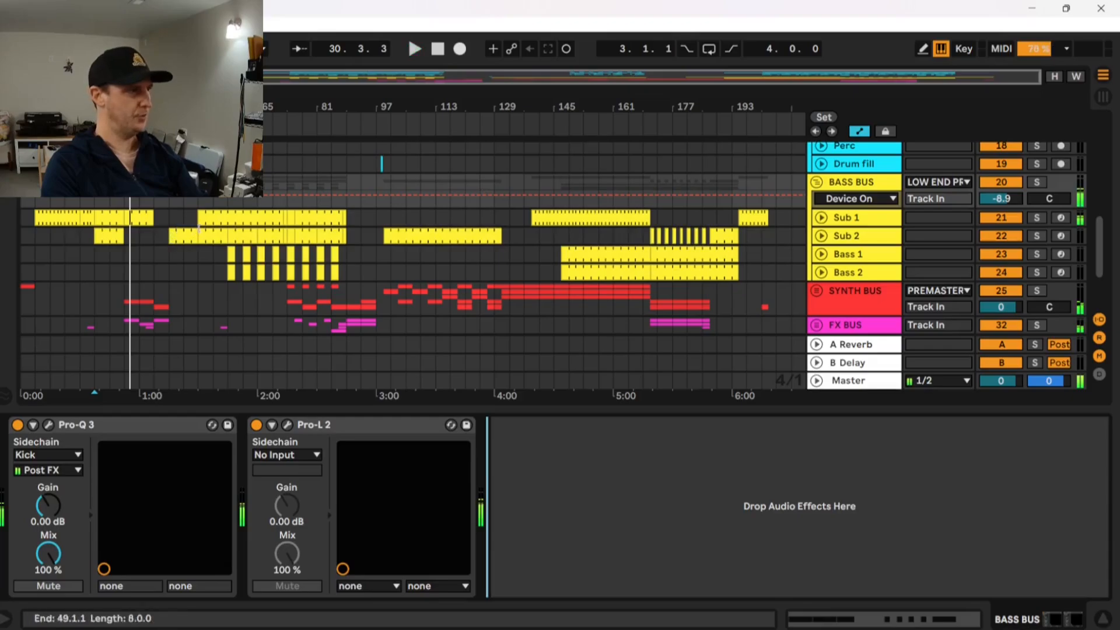
Show the Bass 1 devices at bar 57, return to bar 21 on Sub 2 and review the drum tracks' arrangement.
click(226, 256)
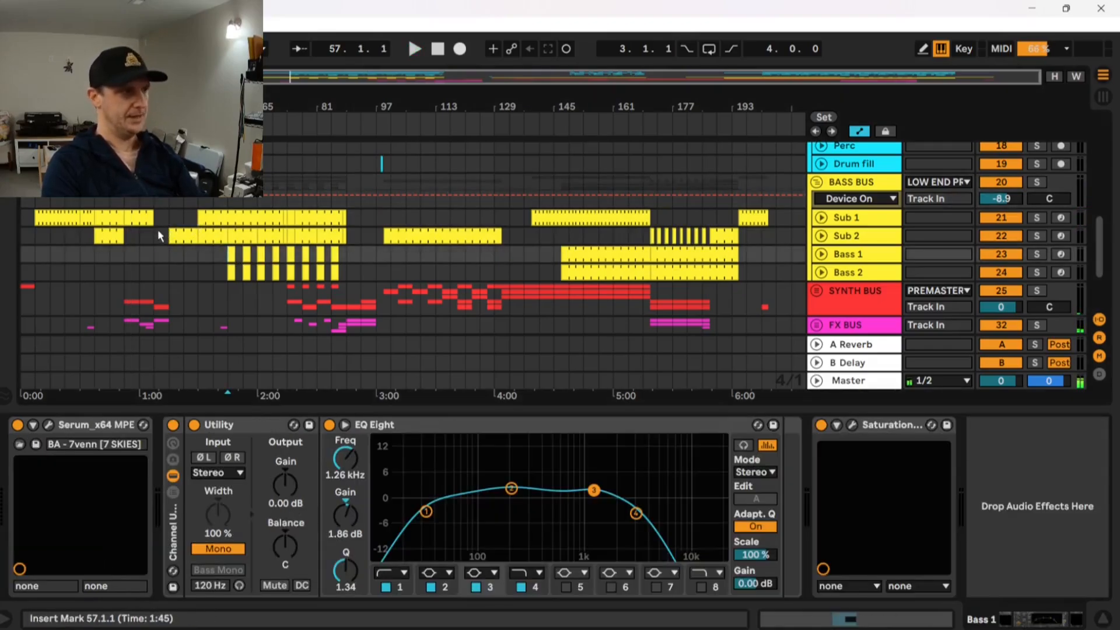
click(123, 239)
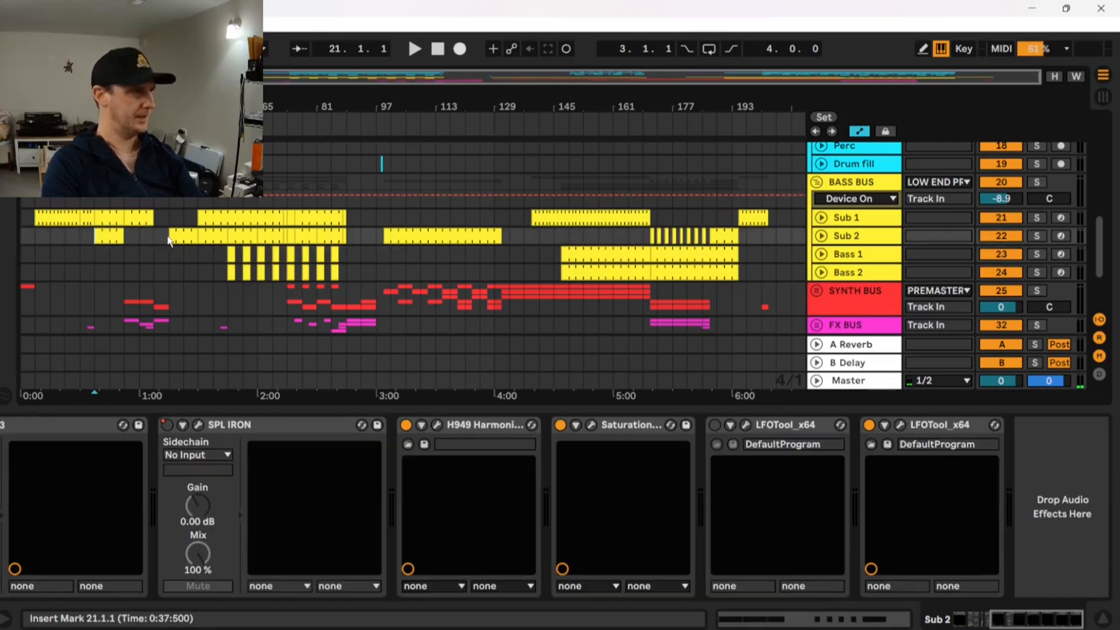
scroll(152, 234, up, 5)
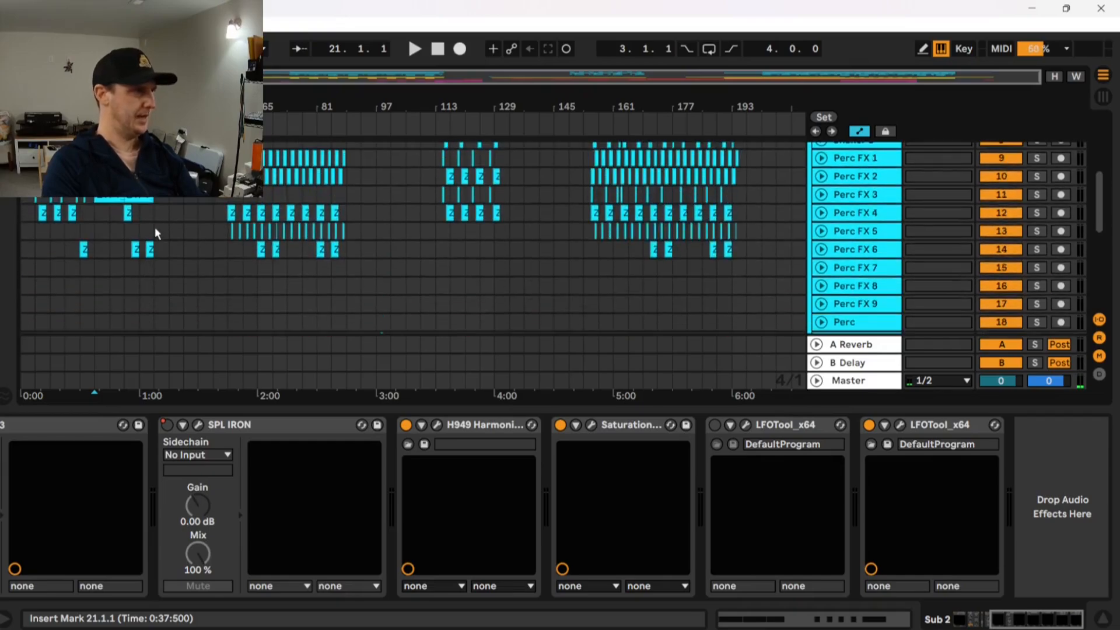
scroll(155, 228, up, 6)
scroll(160, 232, down, 2)
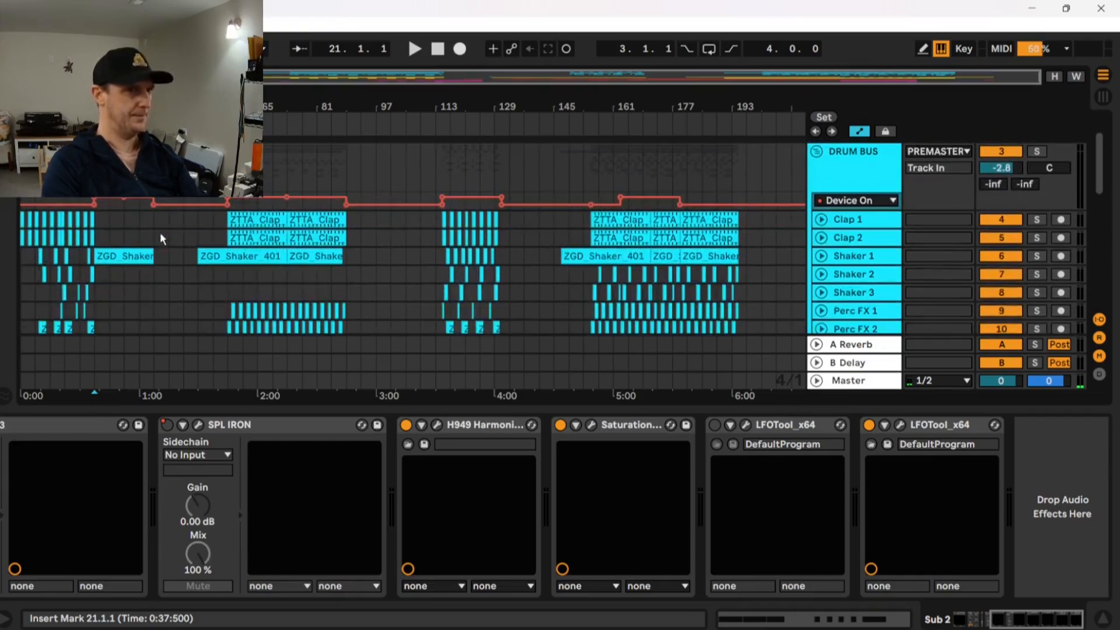
scroll(157, 232, up, 2)
scroll(164, 269, down, 5)
scroll(173, 237, down, 8)
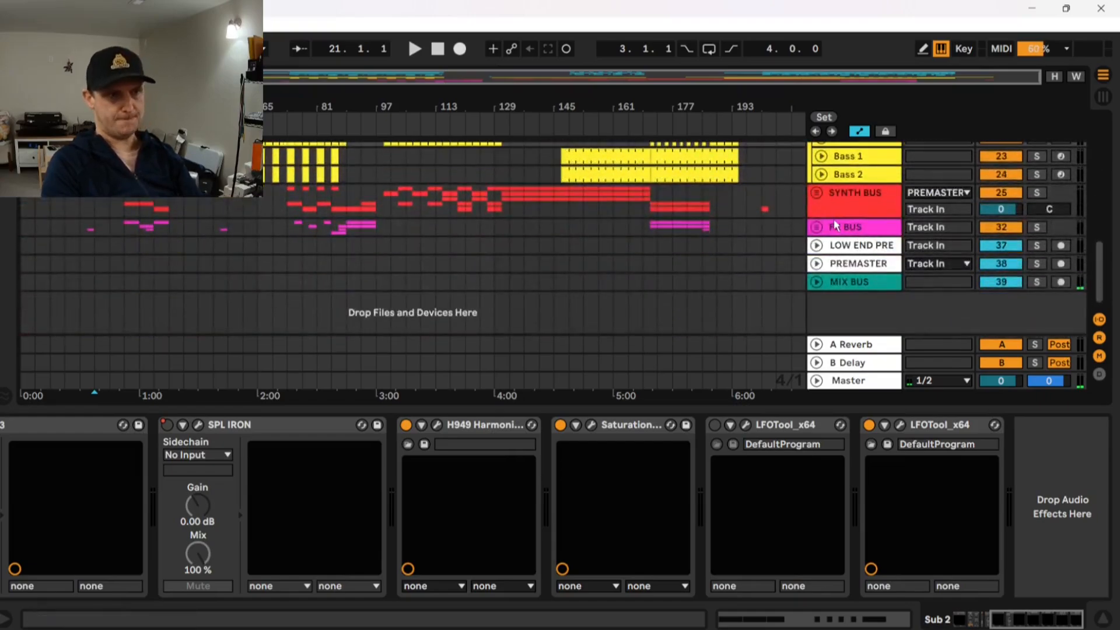
Unfold the SYNTH BUS group and place the playback start at bar 29 on the Brass track.
click(816, 193)
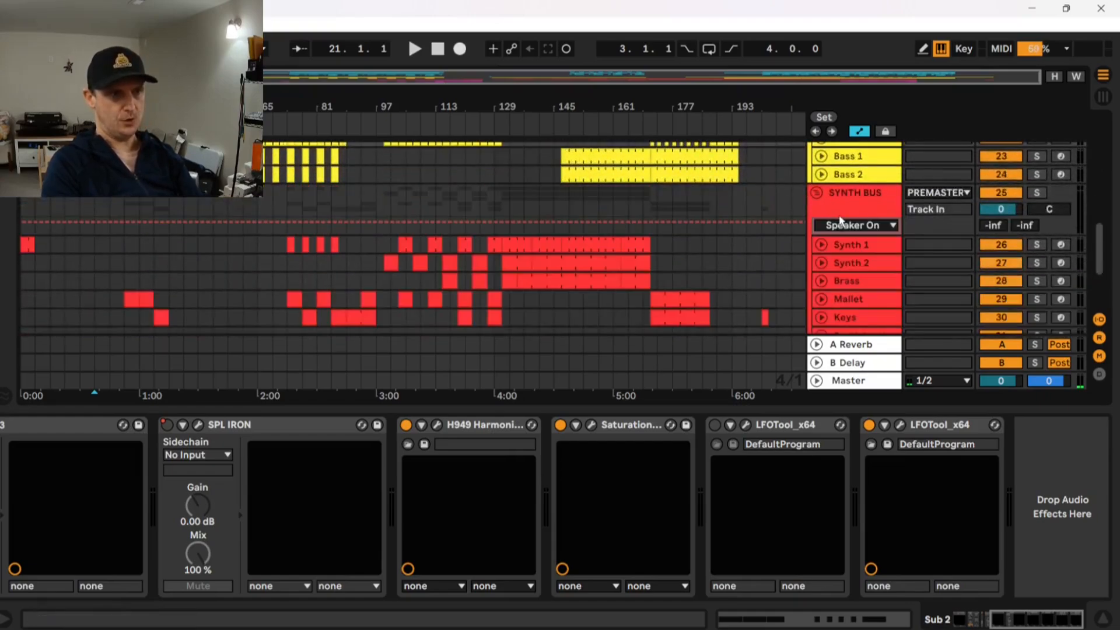
scroll(118, 258, down, 2)
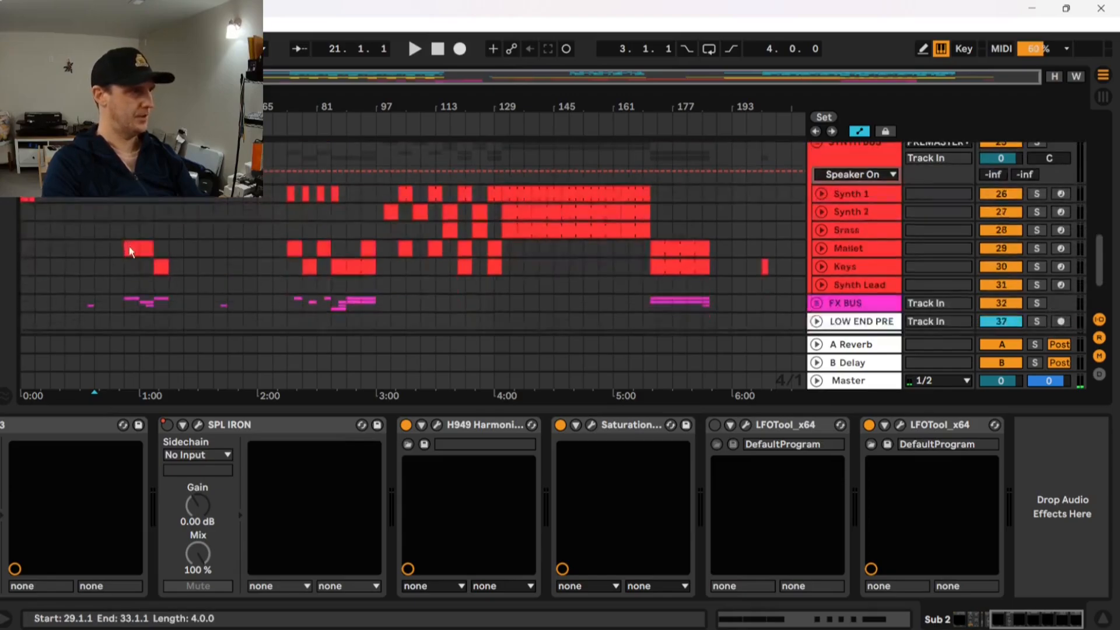
scroll(130, 251, down, 1)
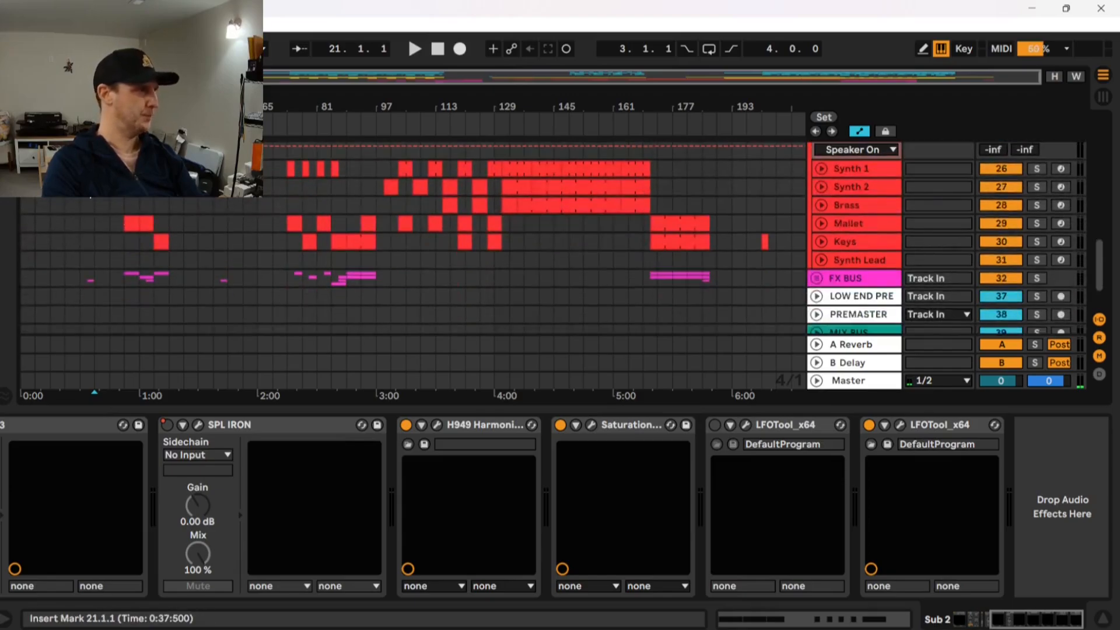
click(124, 199)
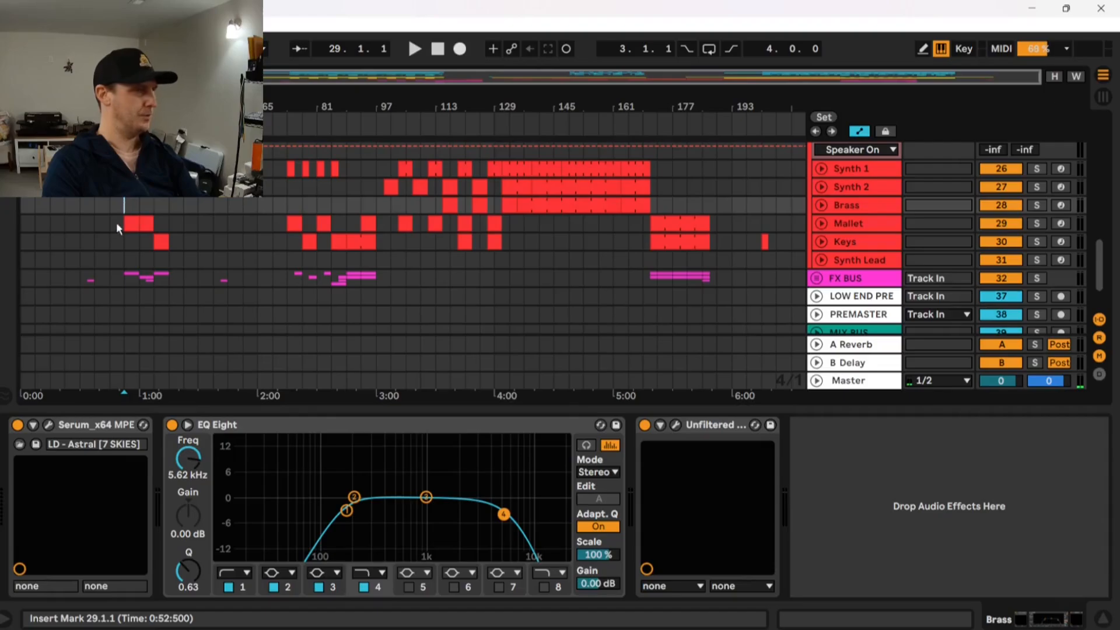
scroll(117, 293, up, 10)
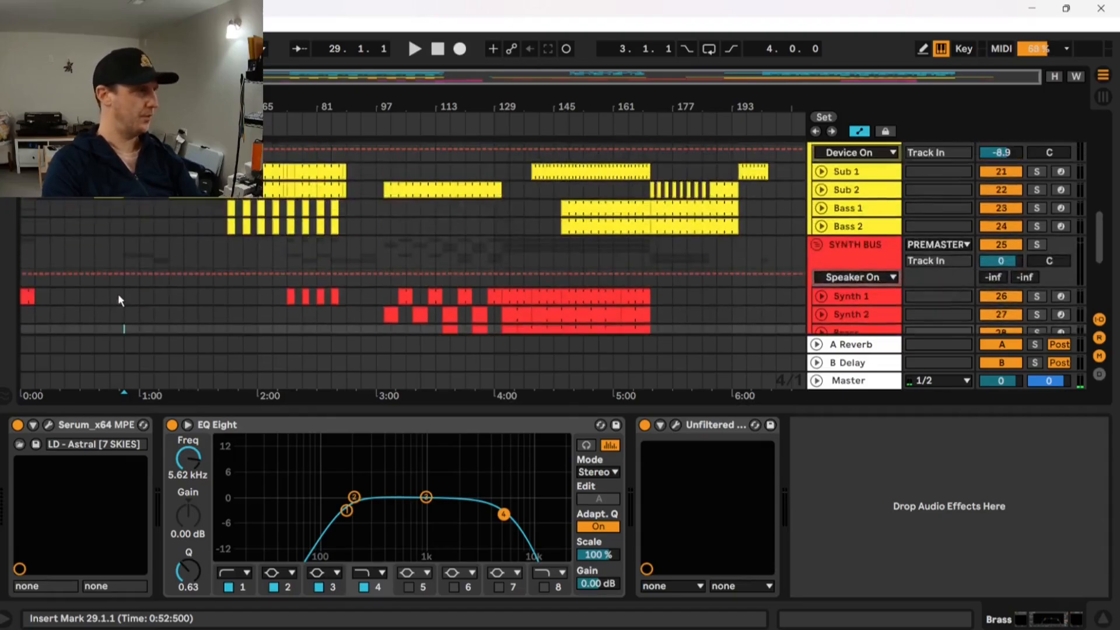
Review the drum, synth and FX tracks in the arrangement and check the synth channels in the session mixer.
scroll(120, 300, up, 4)
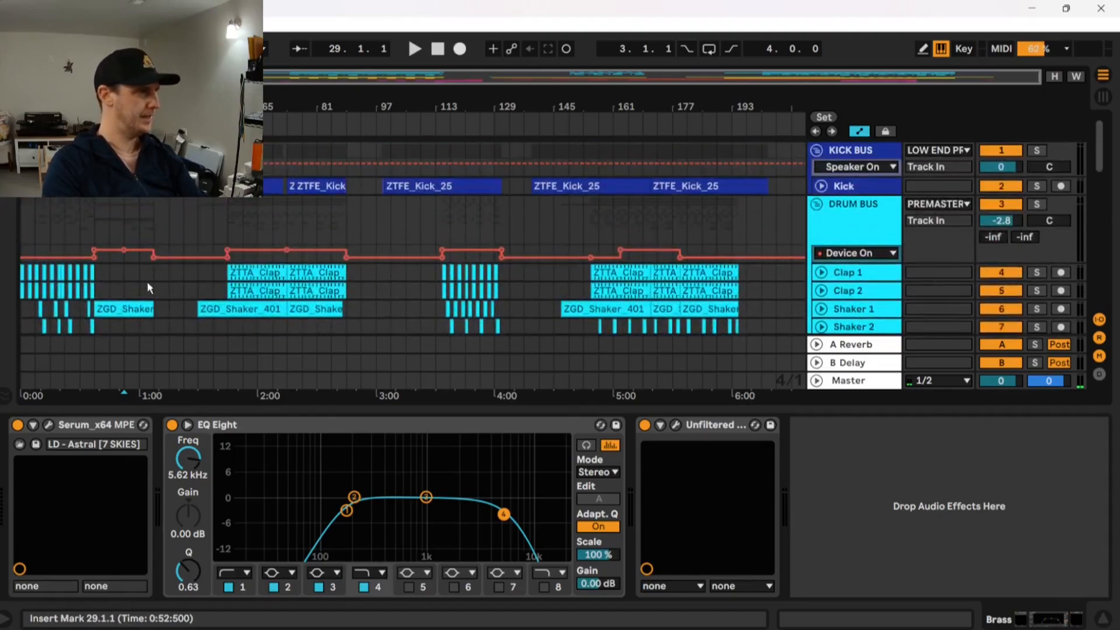
scroll(140, 262, down, 14)
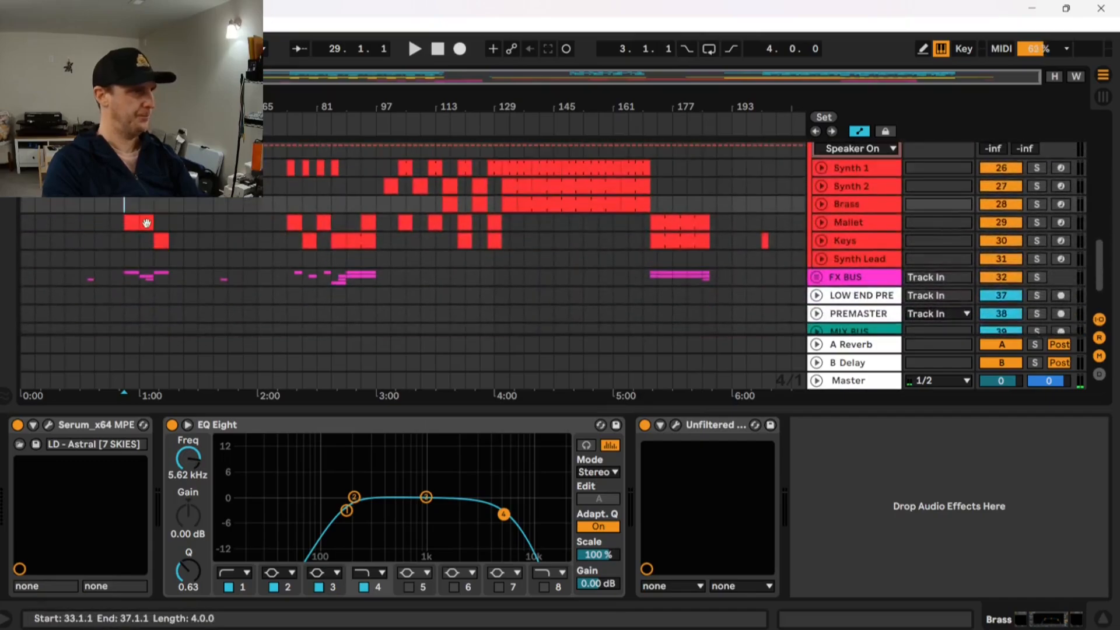
key(Tab)
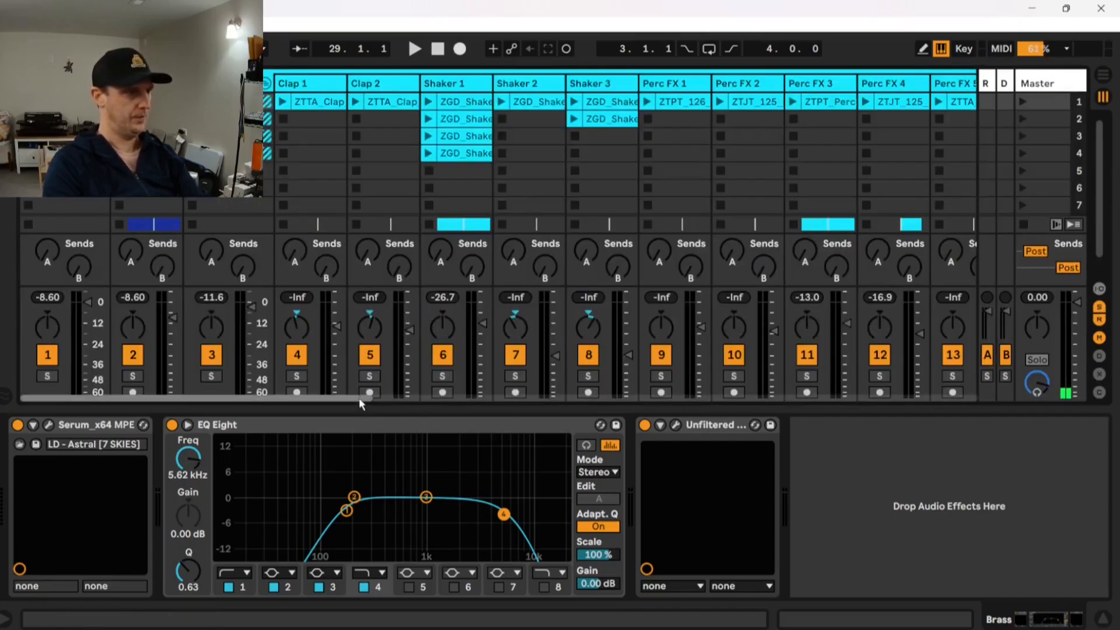
drag(359, 397, 876, 431)
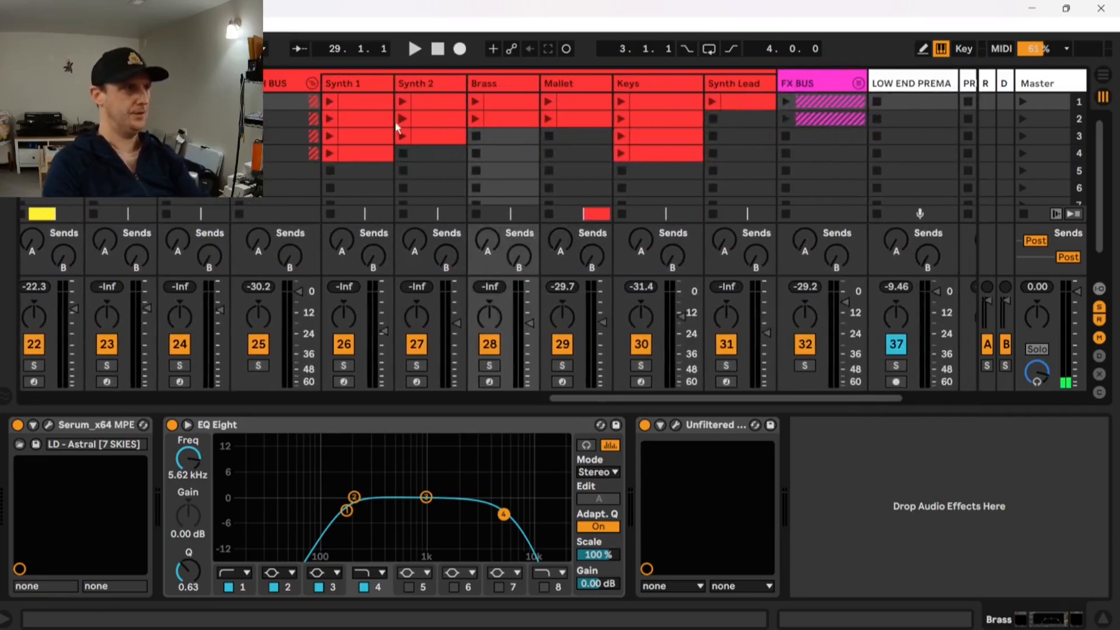
key(Tab)
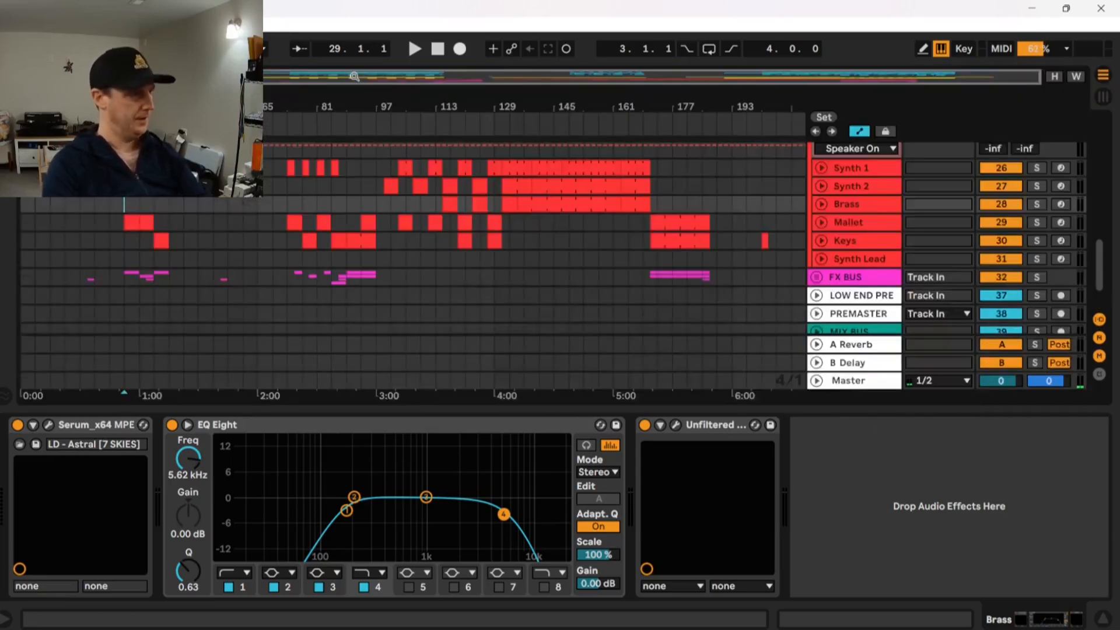
Select the Synth 1 track, show the automation lanes and look over those of the synth tracks.
click(847, 169)
key(a)
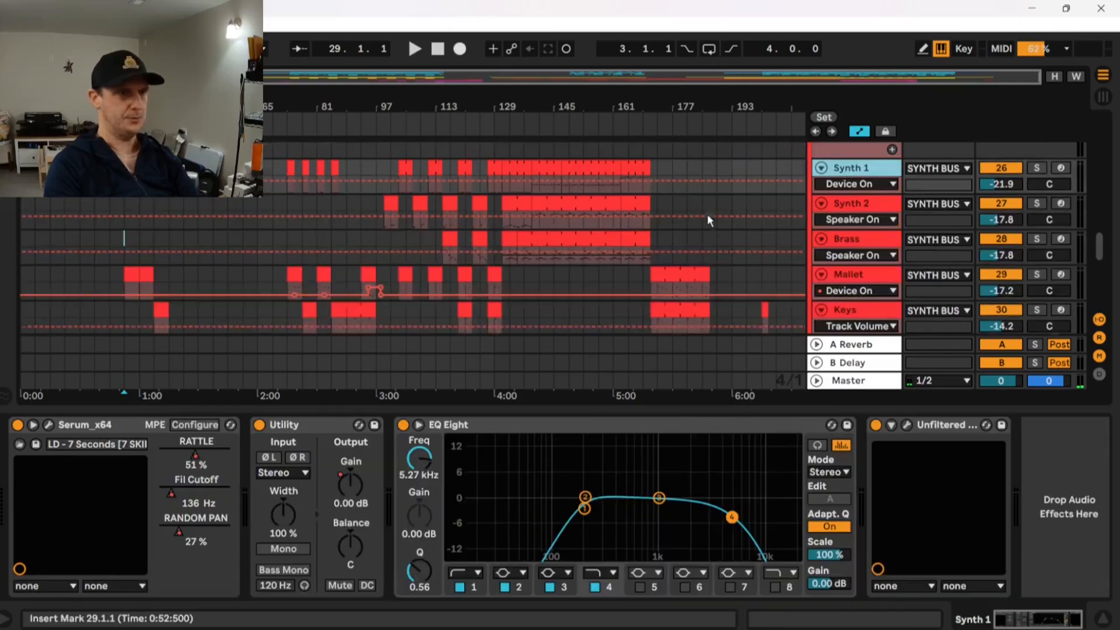
scroll(707, 216, up, 5)
scroll(791, 219, down, 5)
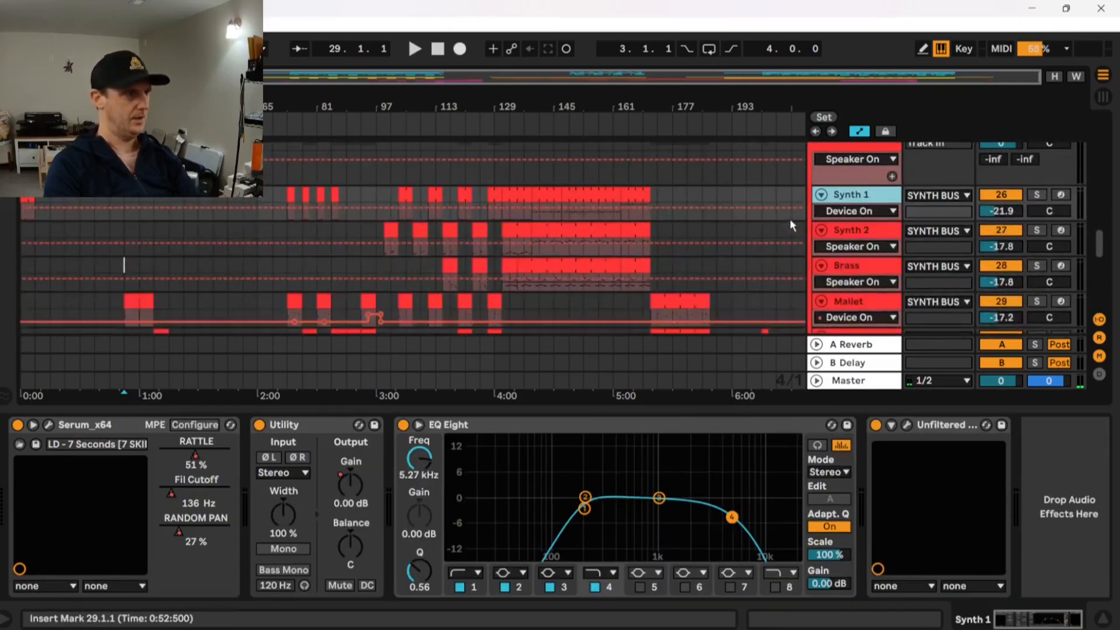
scroll(796, 222, down, 1)
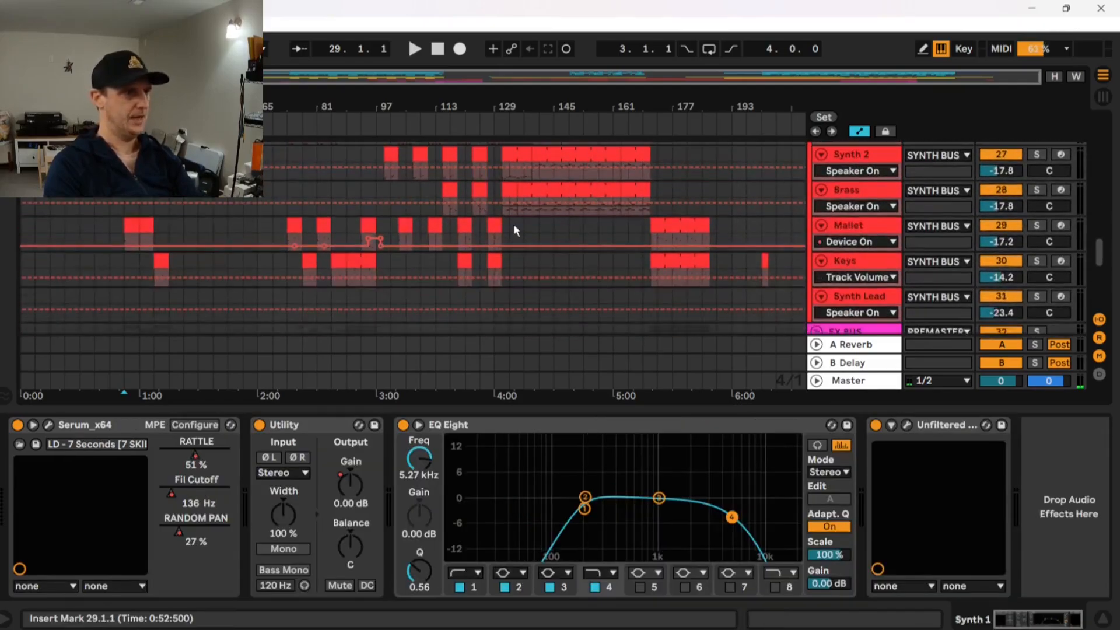
Play the arrangement from the Mallet clip at bar 29 while reviewing the FX BUS pads, stopping around bar 37.
click(125, 225)
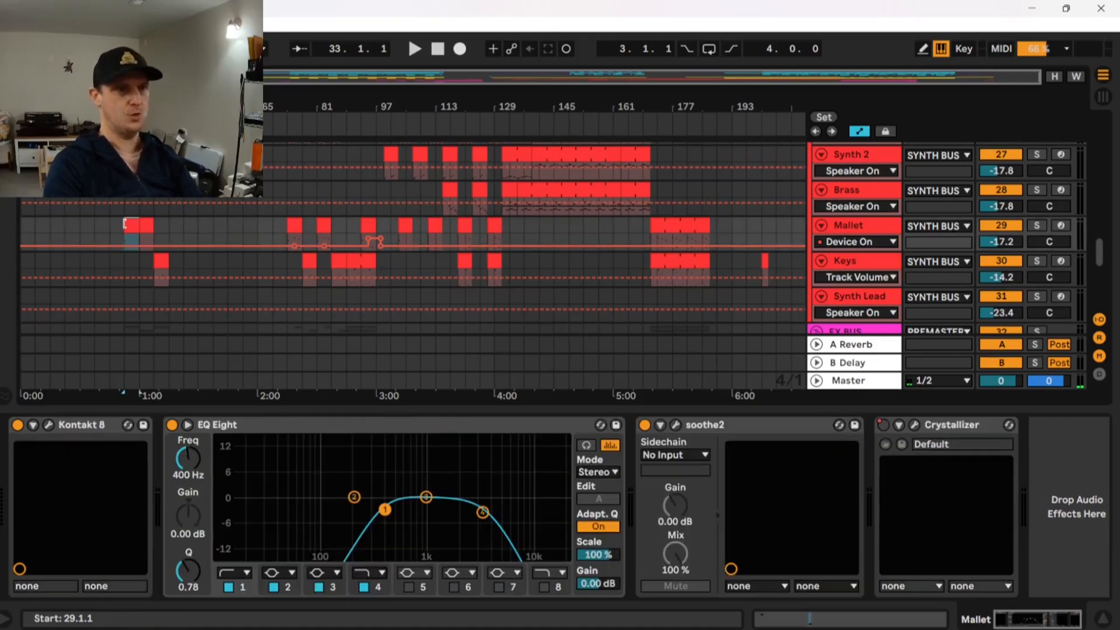
key(space)
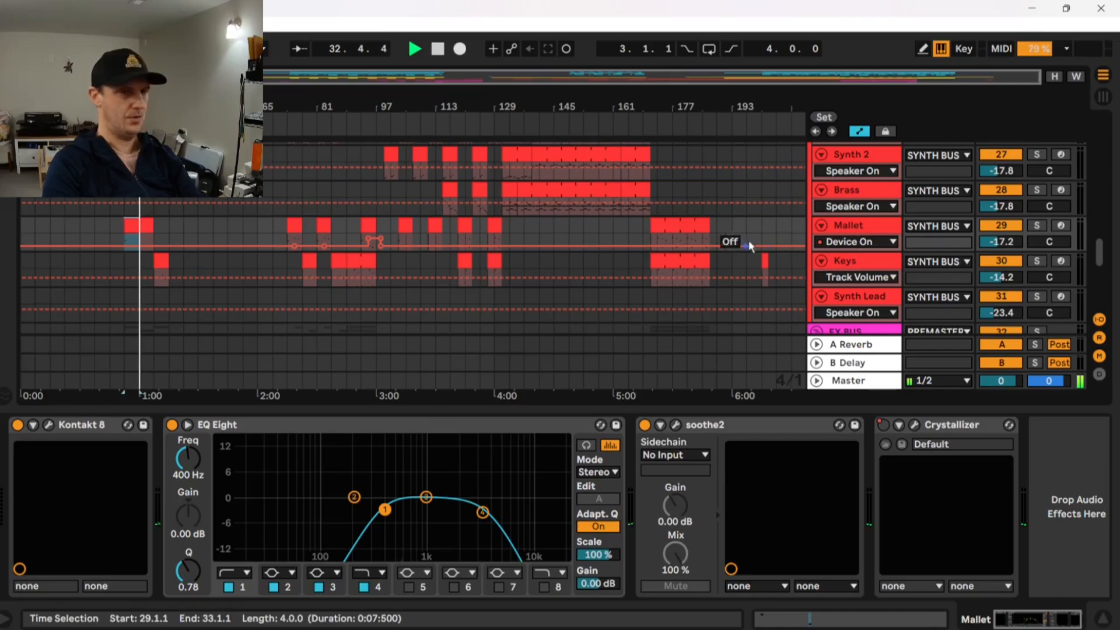
scroll(155, 264, down, 1)
scroll(155, 263, down, 2)
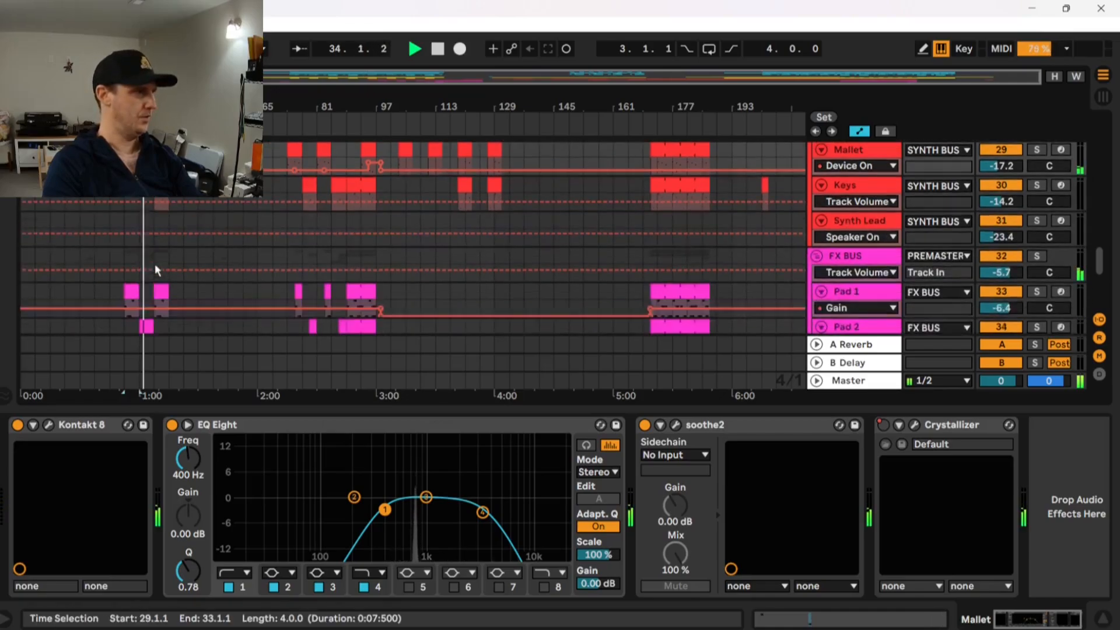
scroll(155, 264, down, 1)
scroll(156, 265, up, 2)
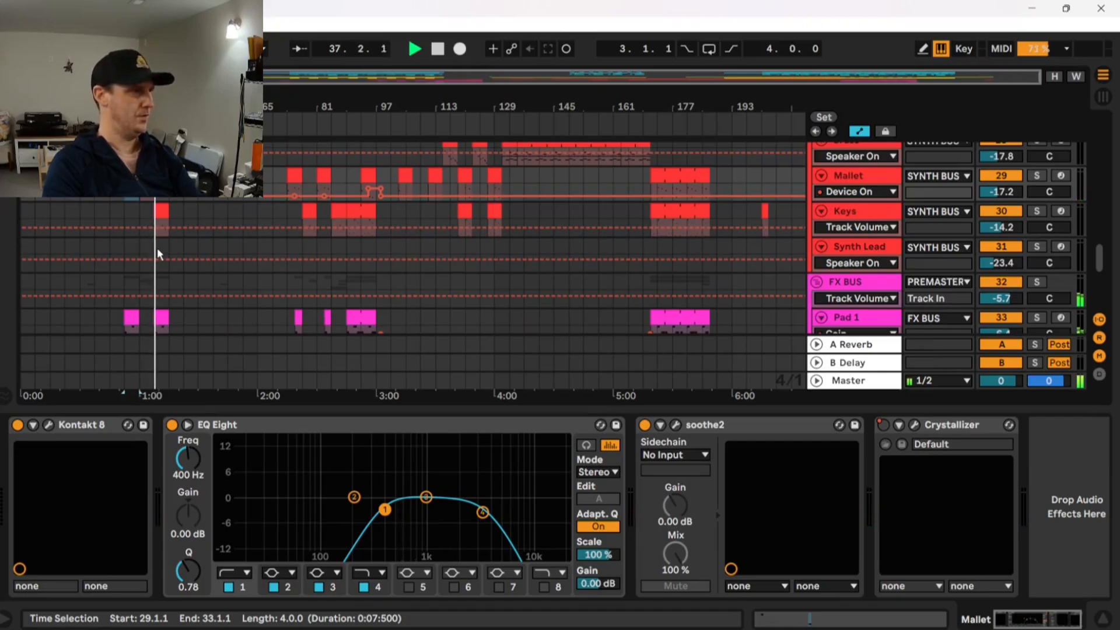
key(space)
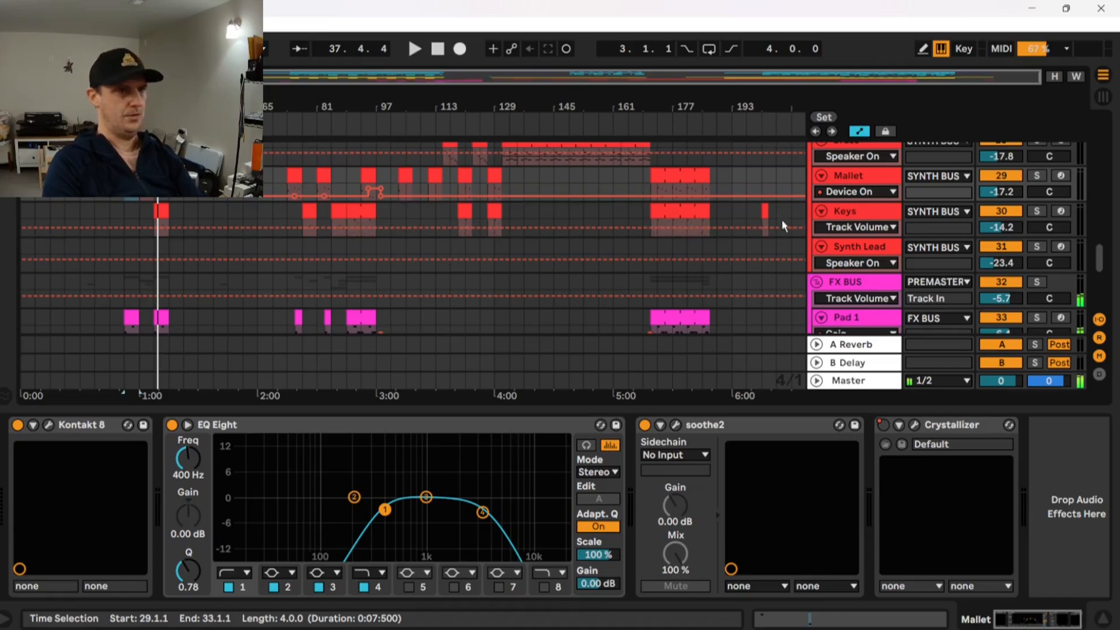
Select the Mallet track and inspect its Kontakt 8 Mallet Flux instrument, moving the plug-in window clear of the track controls.
click(853, 176)
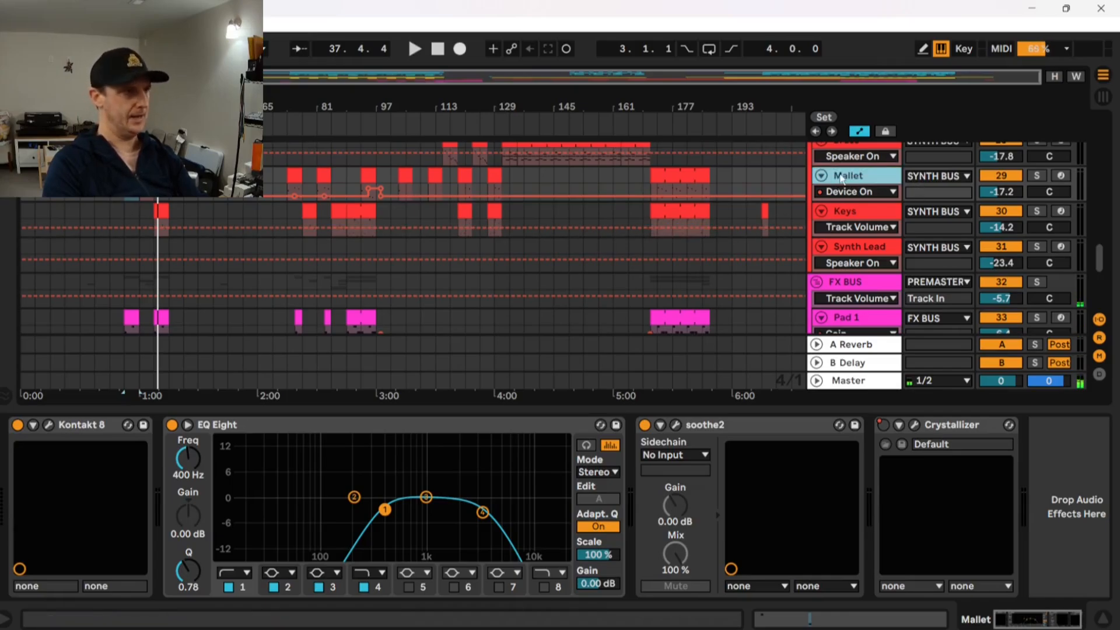
scroll(817, 180, up, 1)
scroll(853, 182, up, 1)
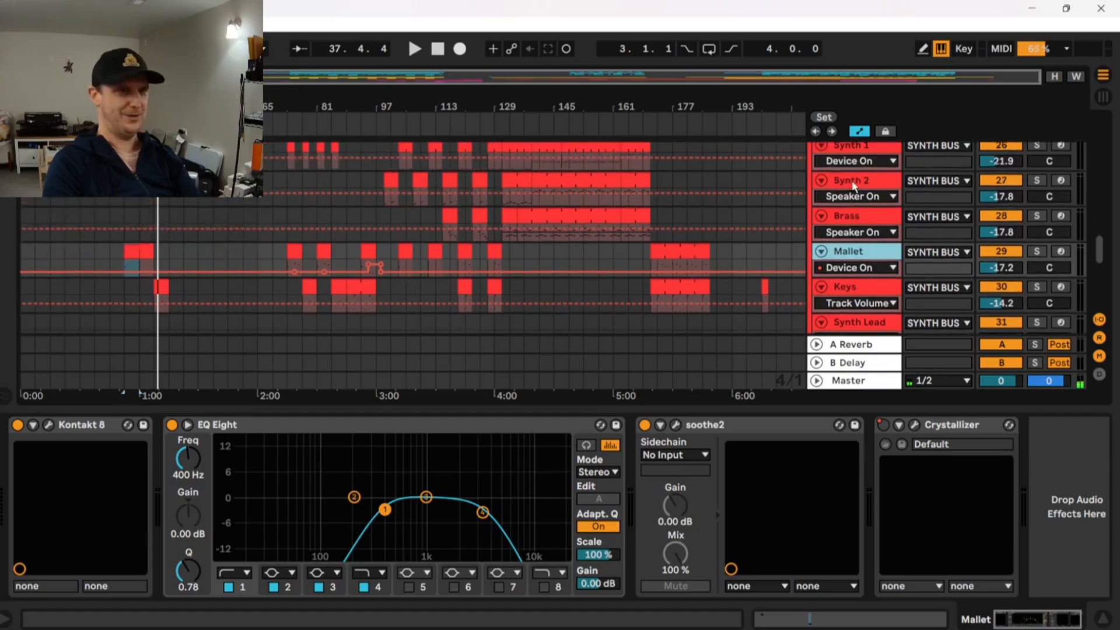
scroll(853, 182, down, 1)
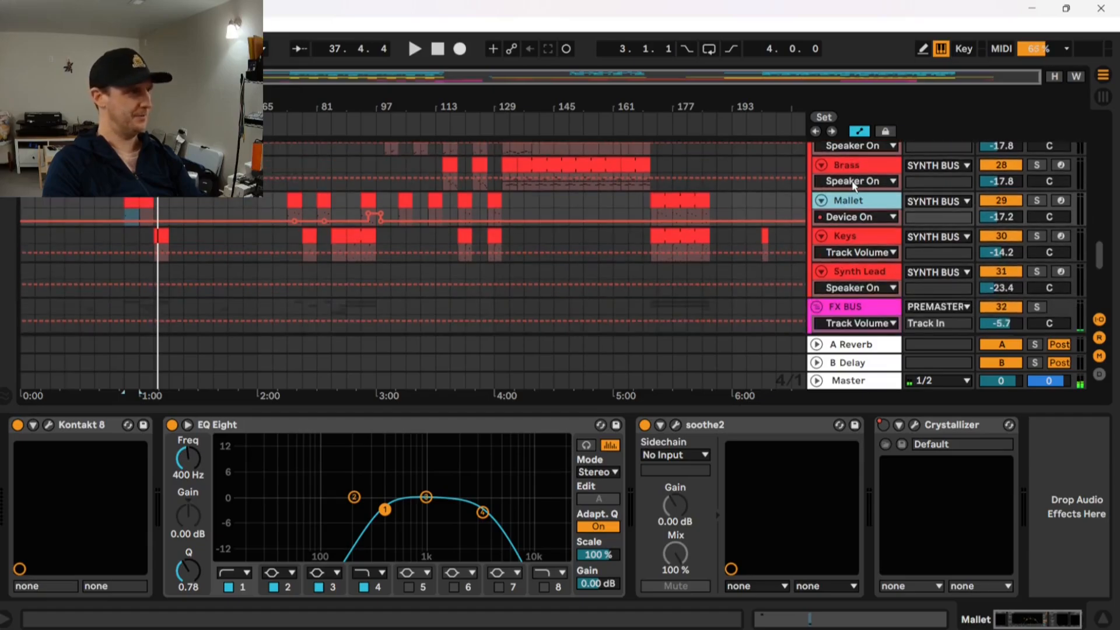
click(49, 425)
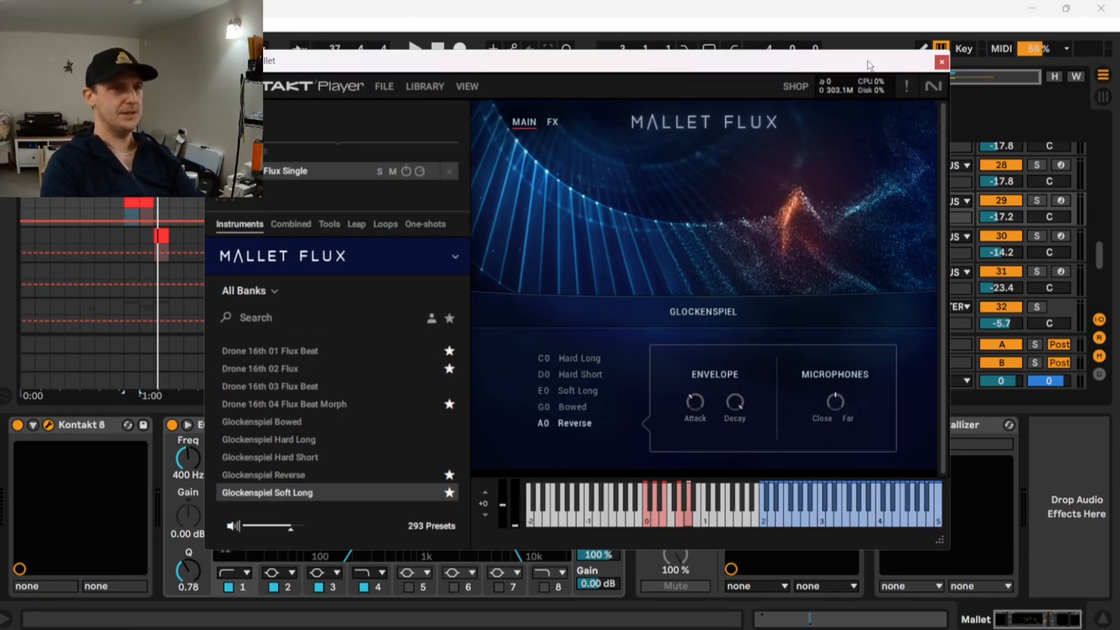
drag(867, 61, 858, 316)
Solo the Mallet track and play it from bar 29, closing the Kontakt window and stopping around bar 37.
click(1037, 201)
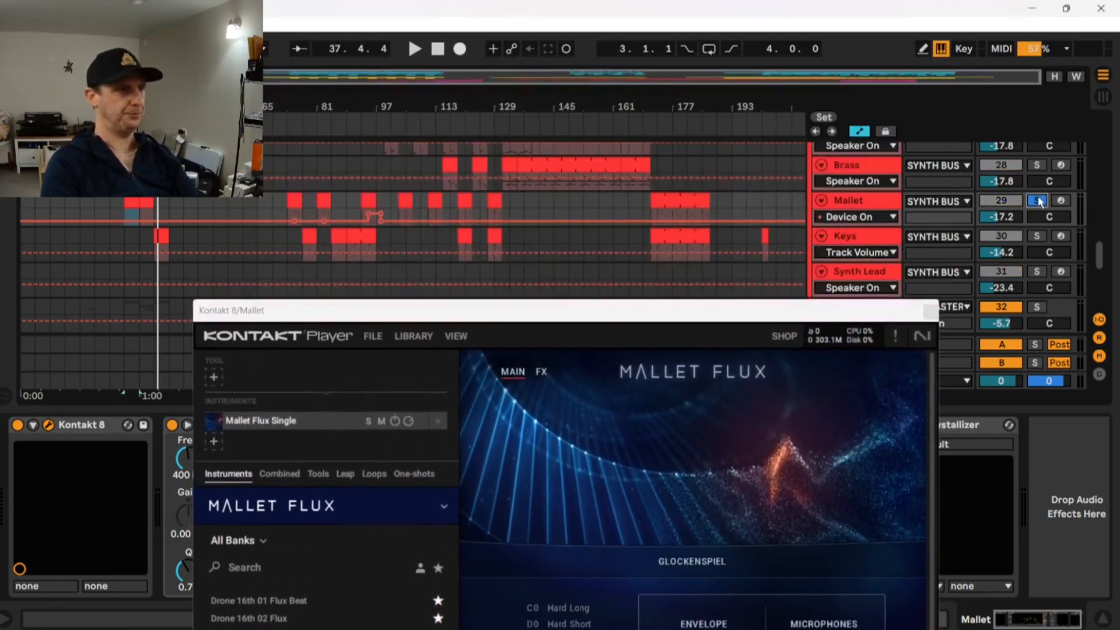
key(space)
drag(565, 309, 479, 77)
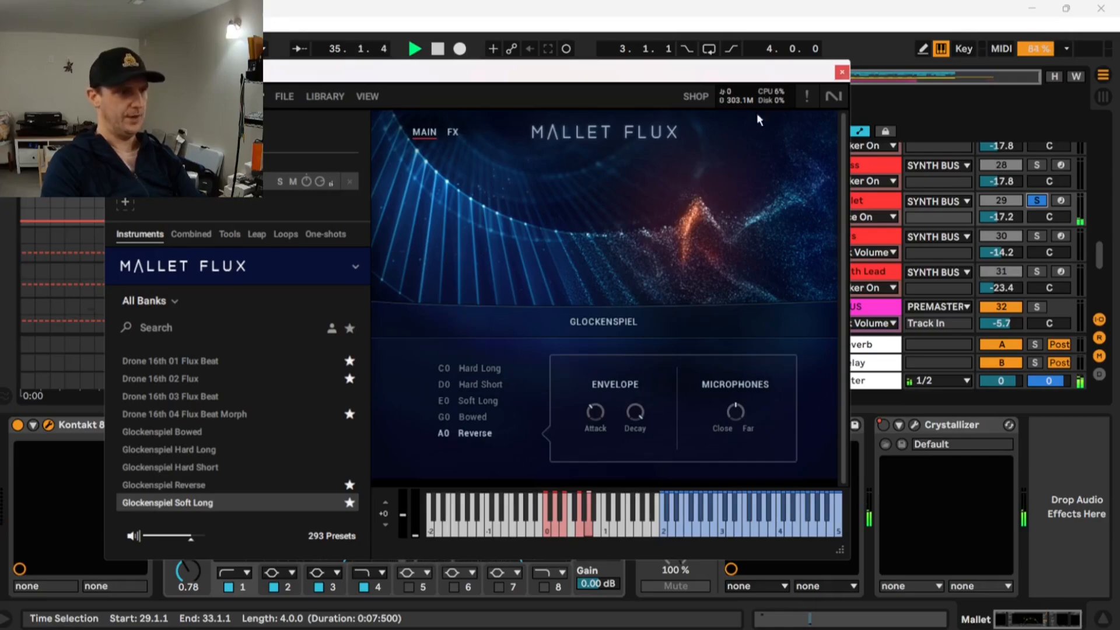
click(843, 73)
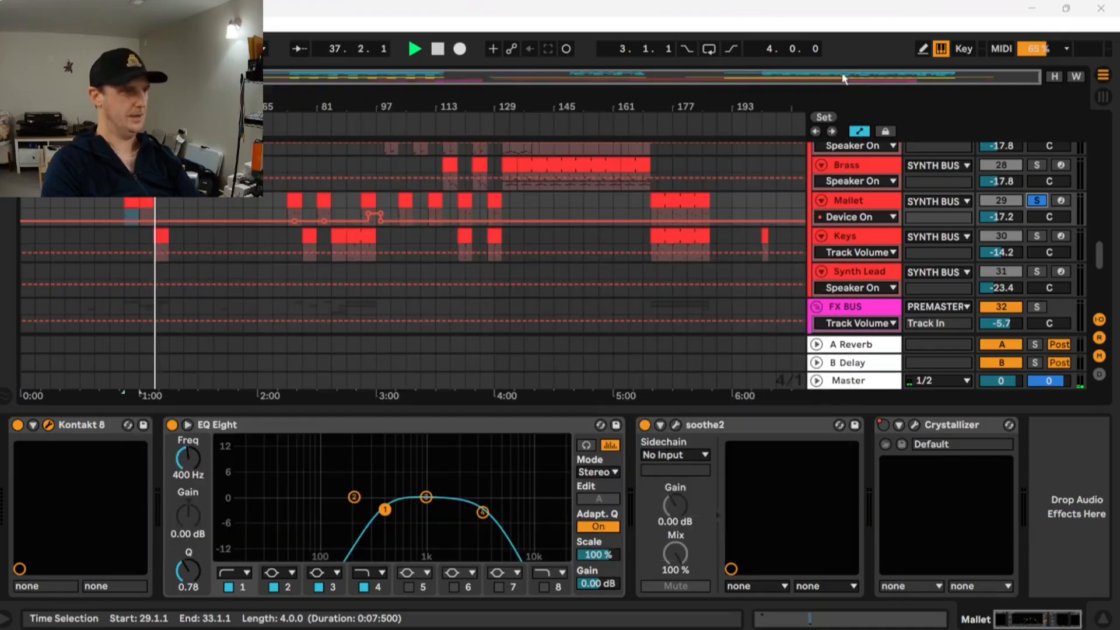
key(space)
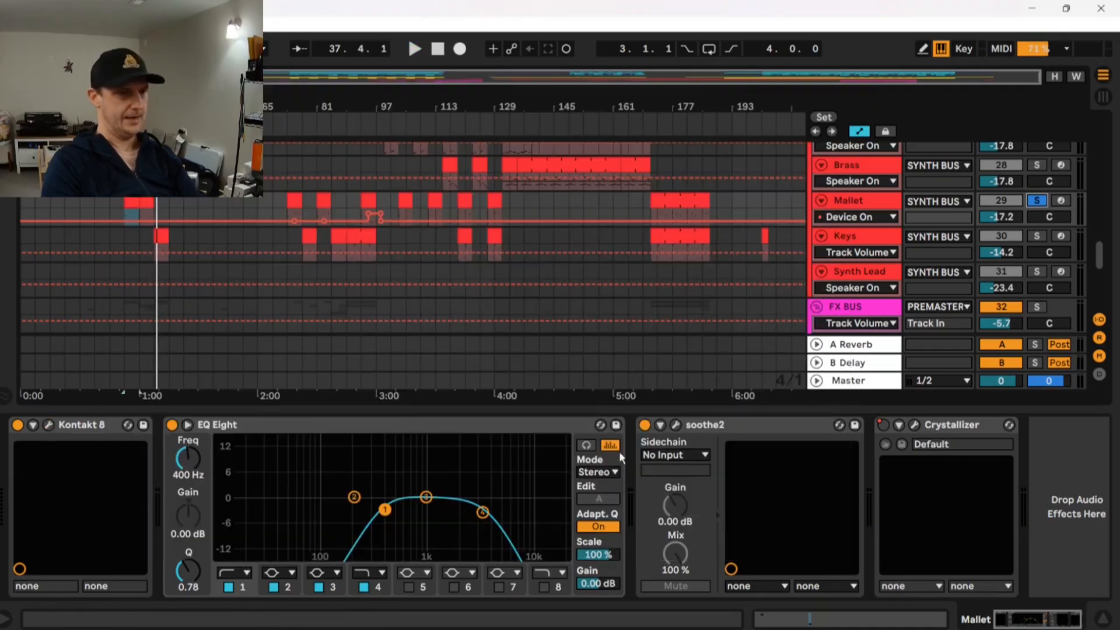
Inspect the Mallet track's soothe2 settings, close that window and open the Crystallizer plug-in.
click(676, 426)
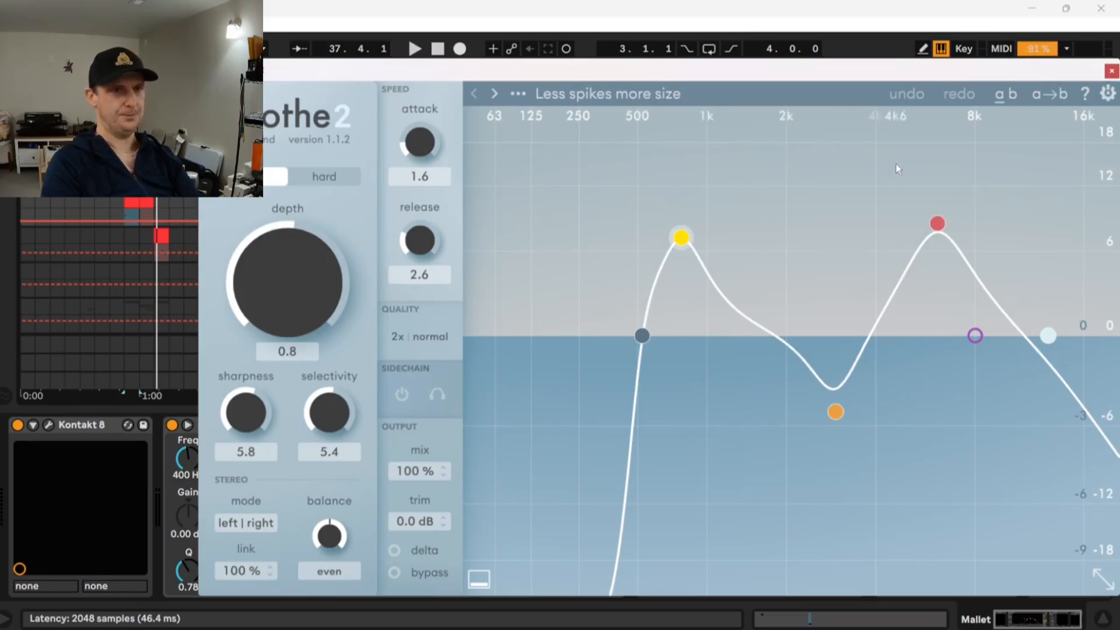
click(1110, 71)
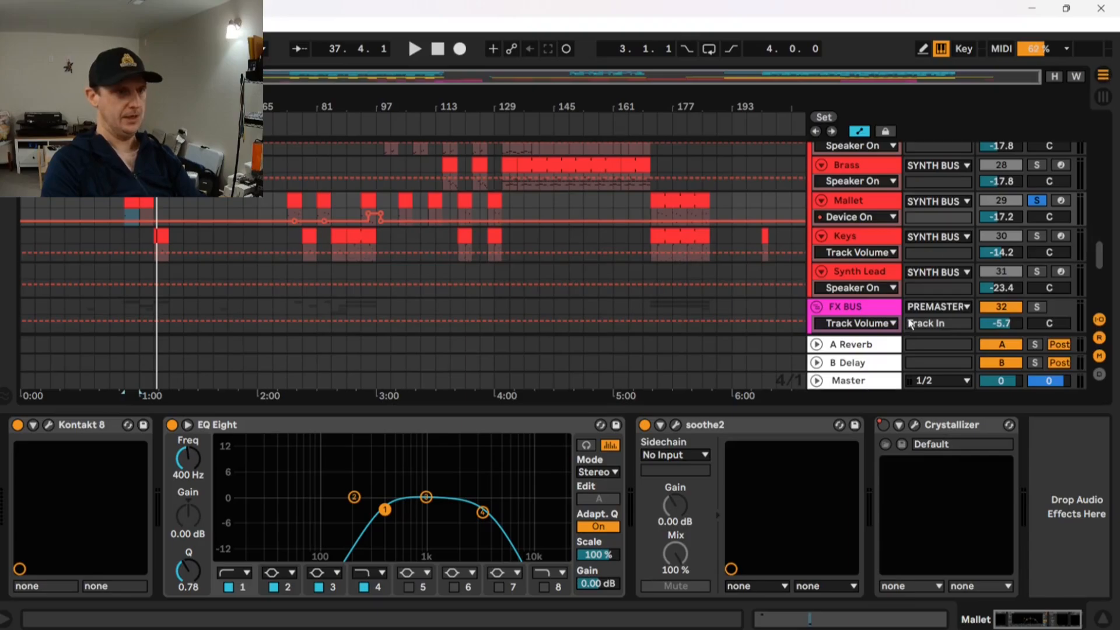
click(914, 426)
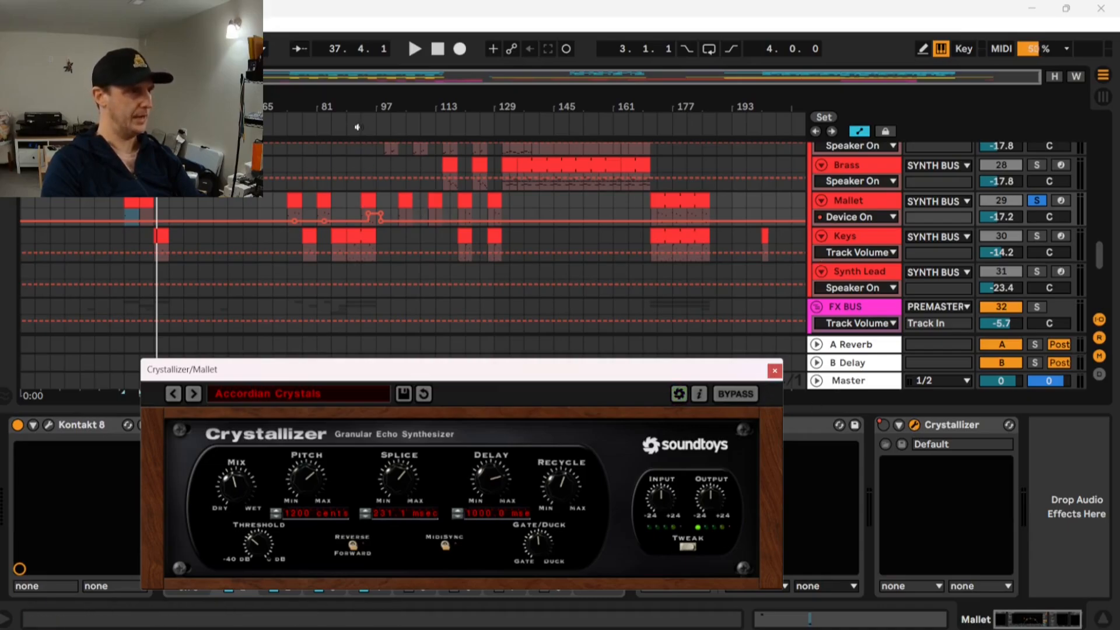
Play the soloed Mallet track from bar 93 with Crystallizer open, closing its window and stopping around bar 102.
click(359, 201)
key(space)
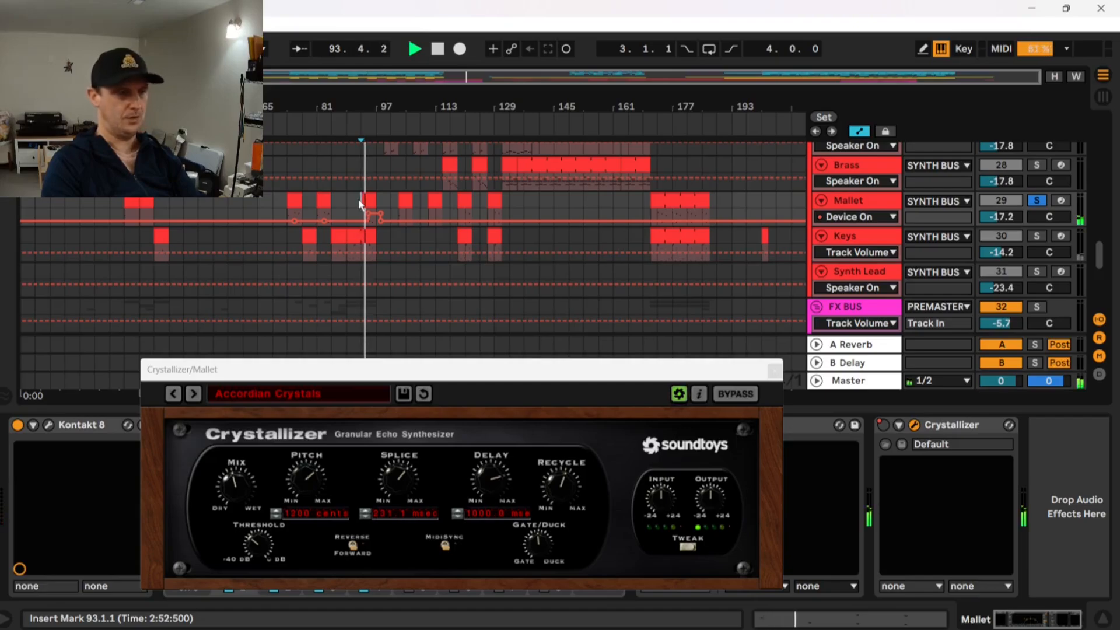
click(509, 365)
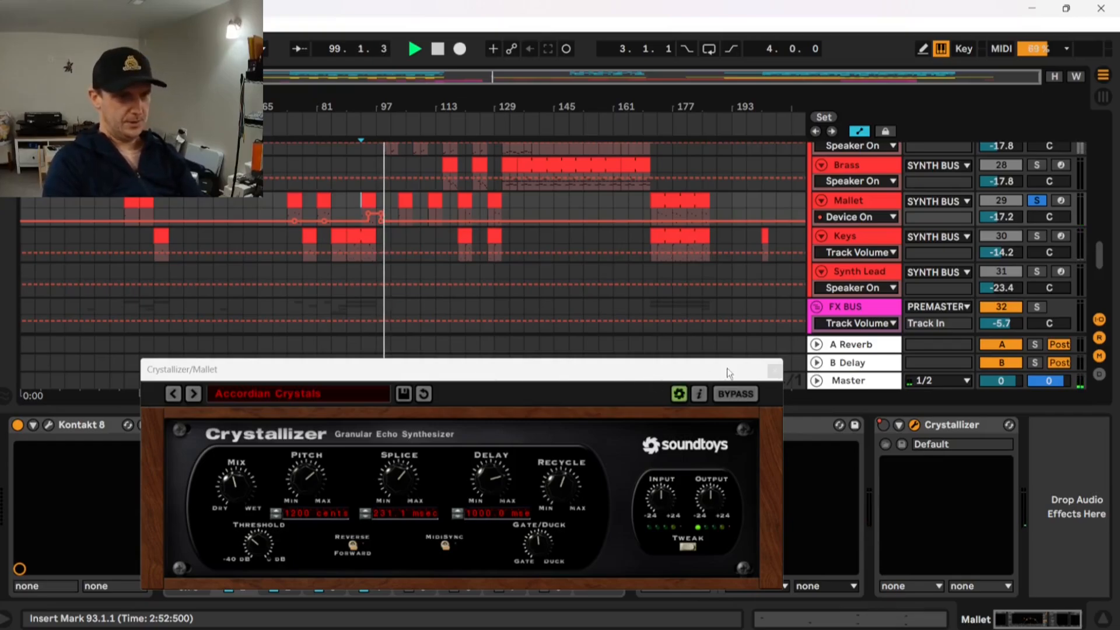
click(775, 372)
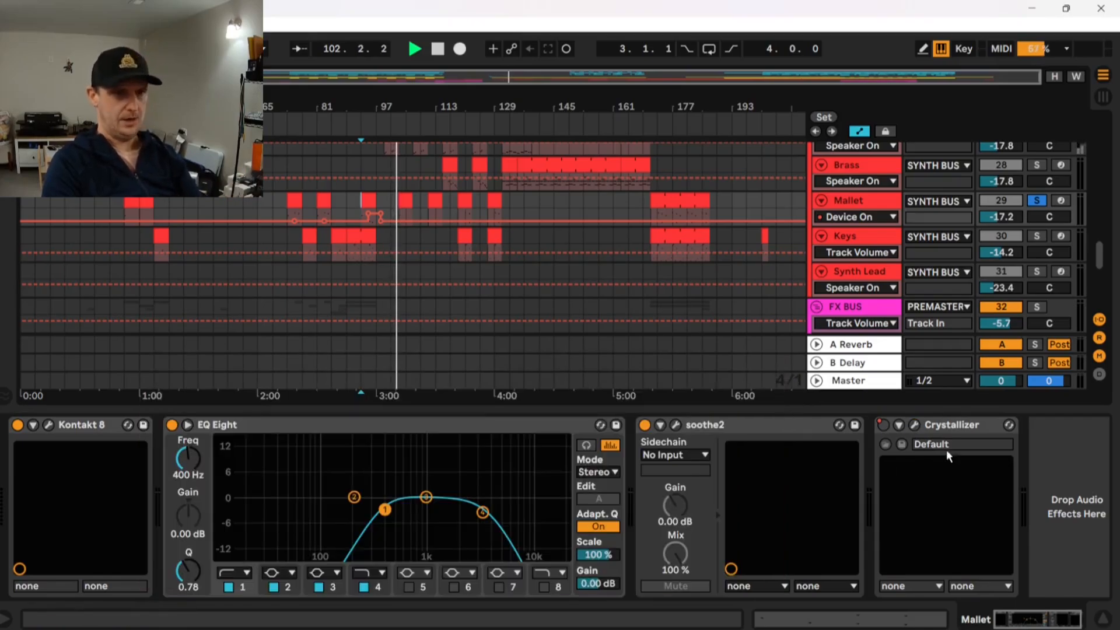
key(space)
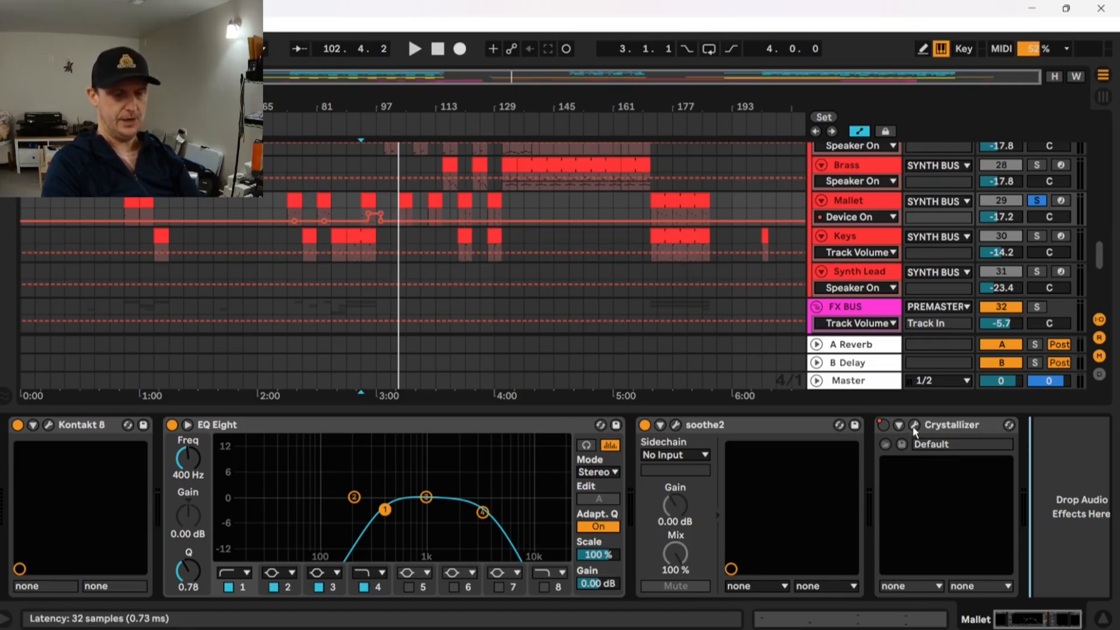
Replay the Mallet track from bar 93, unsolo it to hear the full mix and stop around bar 99.
click(360, 210)
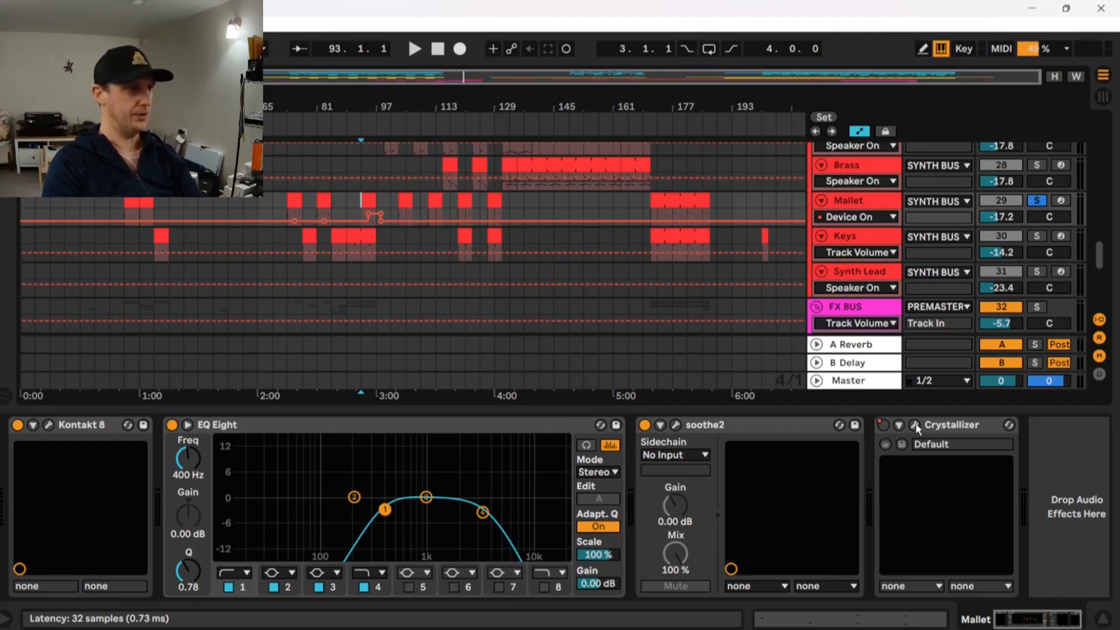
key(space)
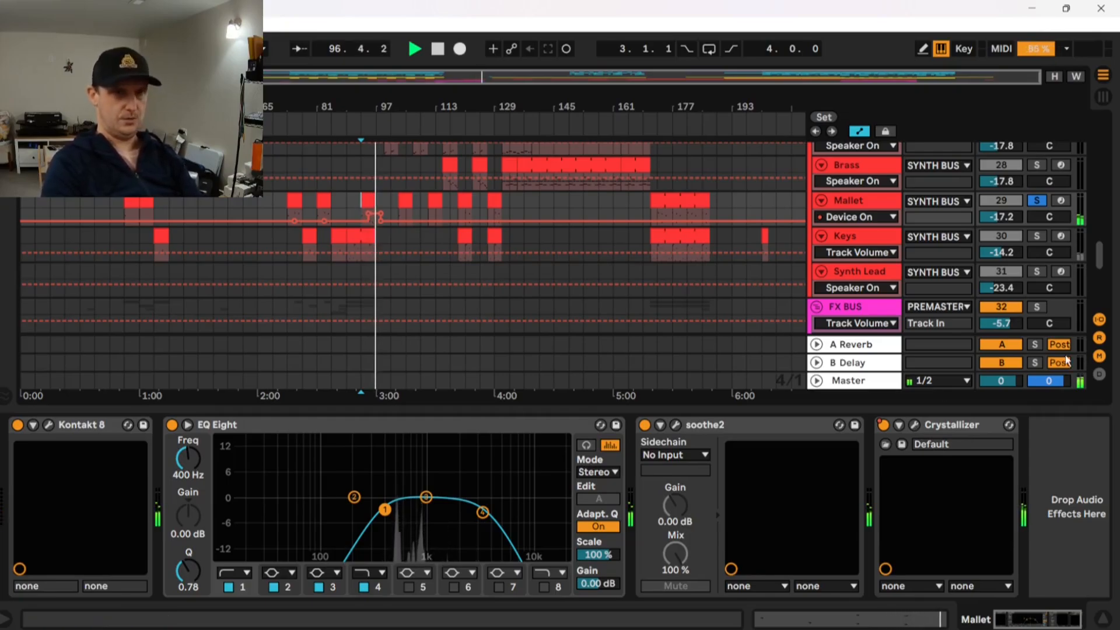
key(space)
click(1037, 201)
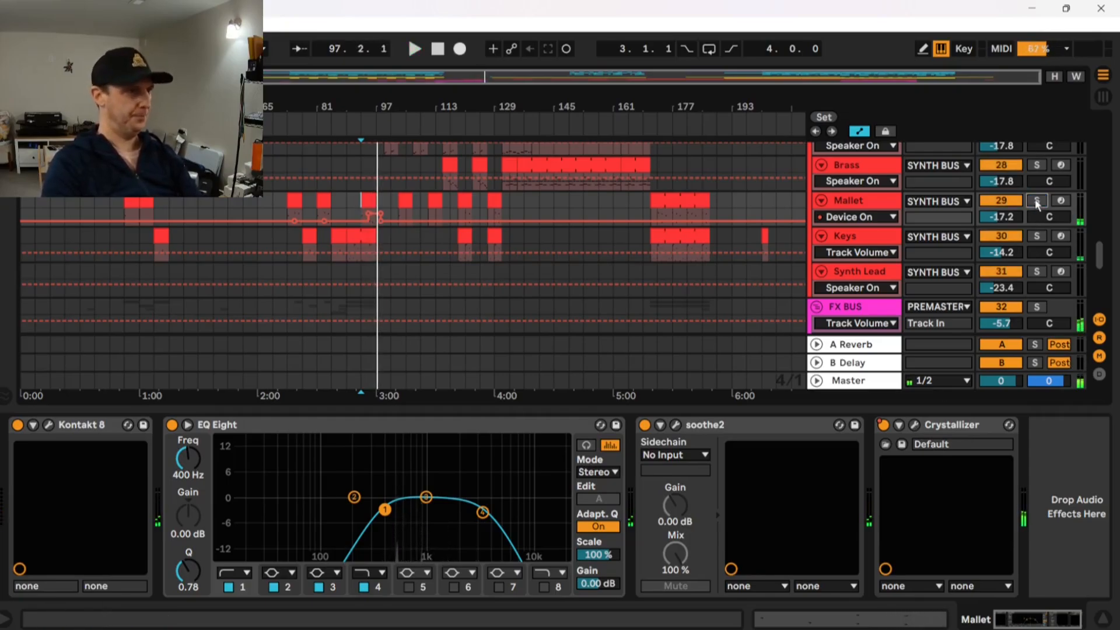
key(space)
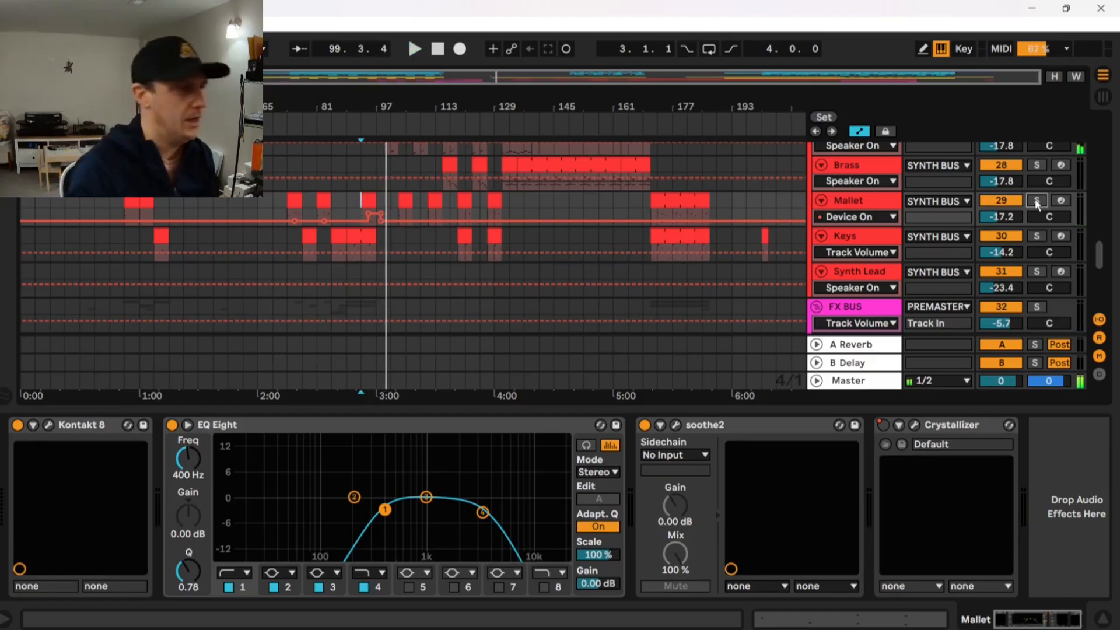
Open and close the Mallet track's Crystallizer window once more and solo the Keys track.
click(915, 425)
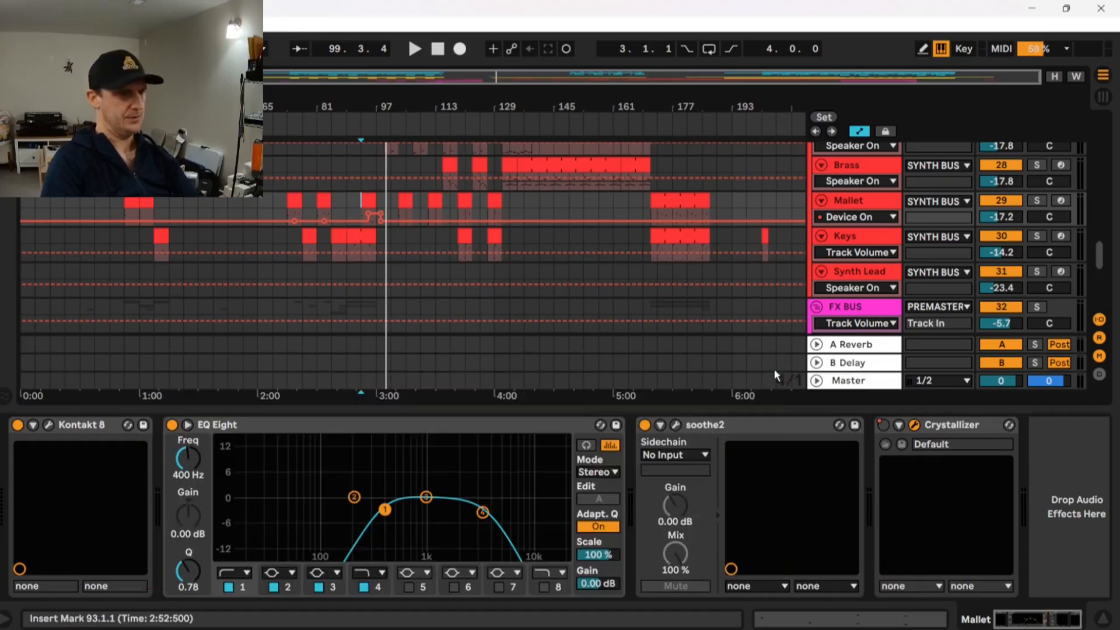
click(775, 371)
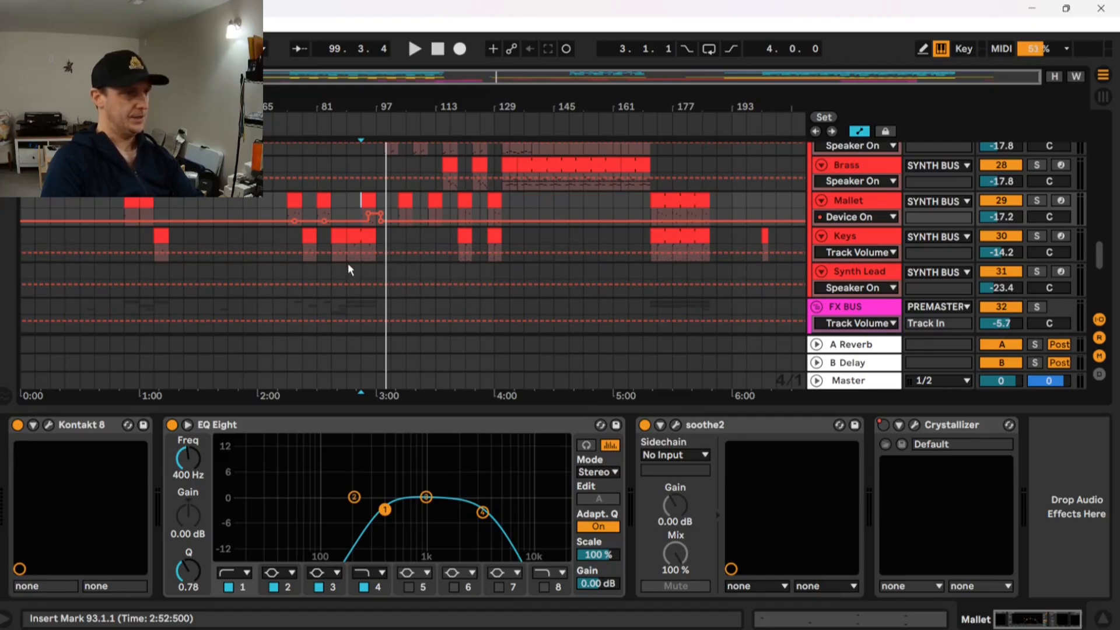
click(1035, 235)
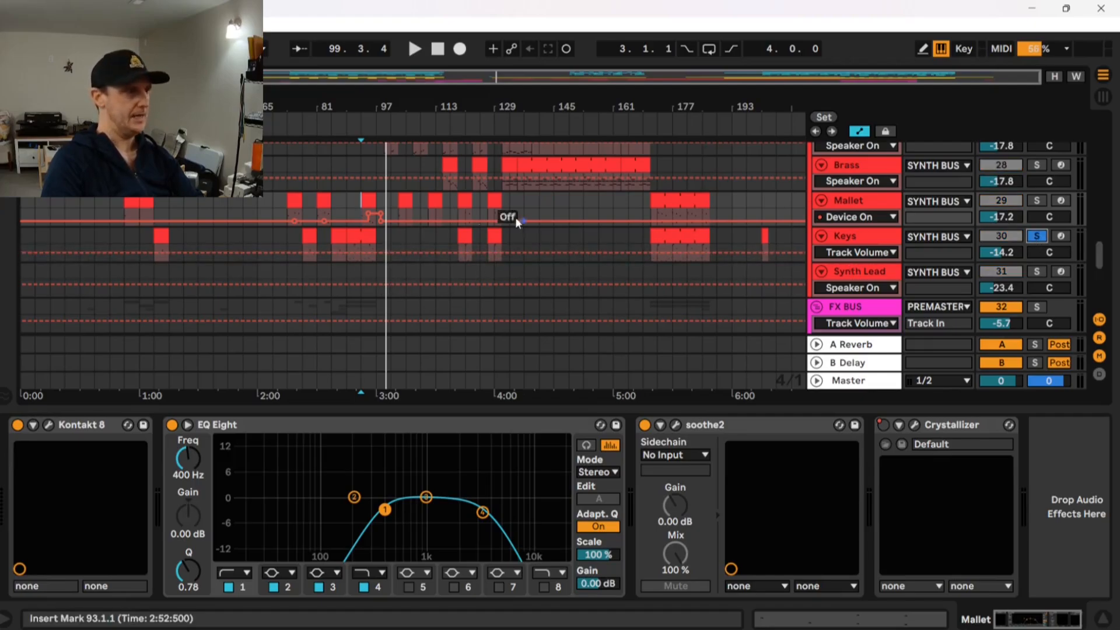
Play the soloed Keys track from the start of its first clip at bar 37.
click(302, 248)
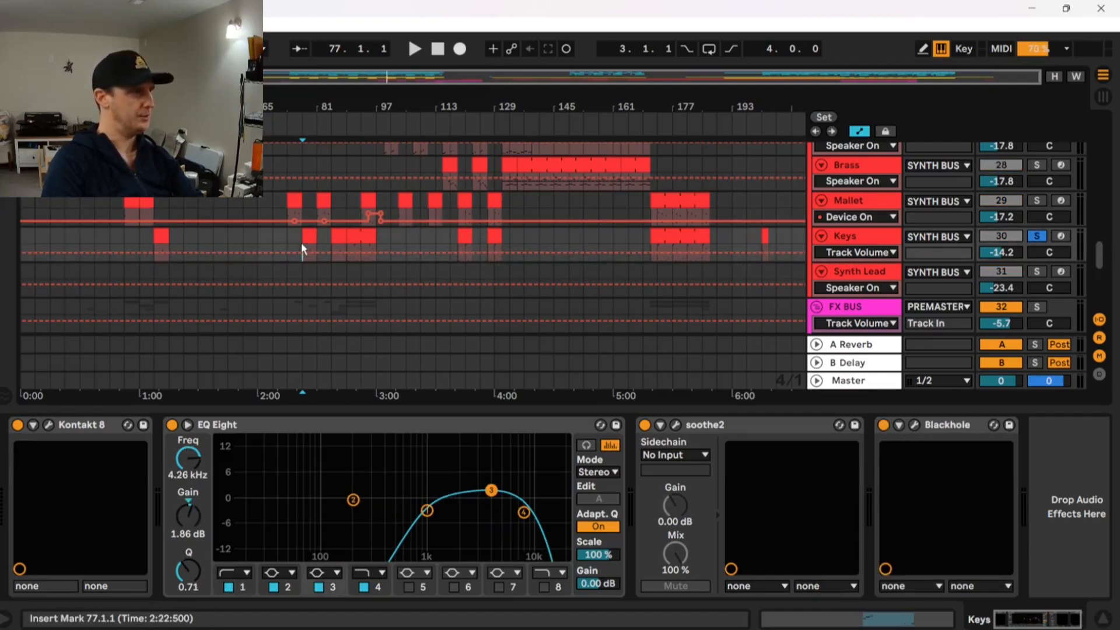
click(155, 237)
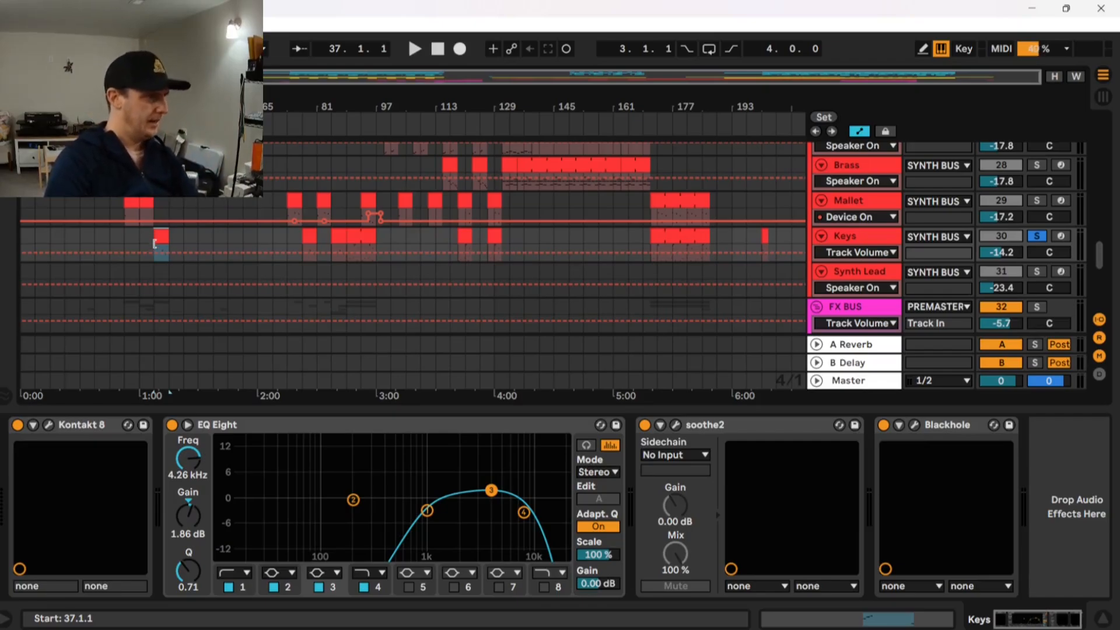
click(153, 240)
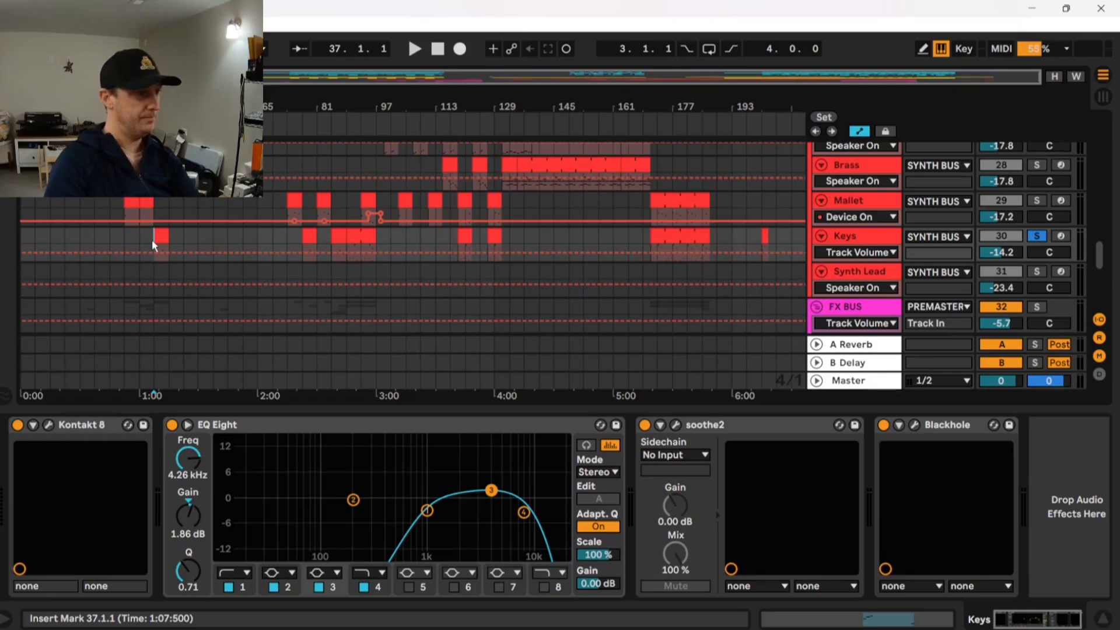
key(space)
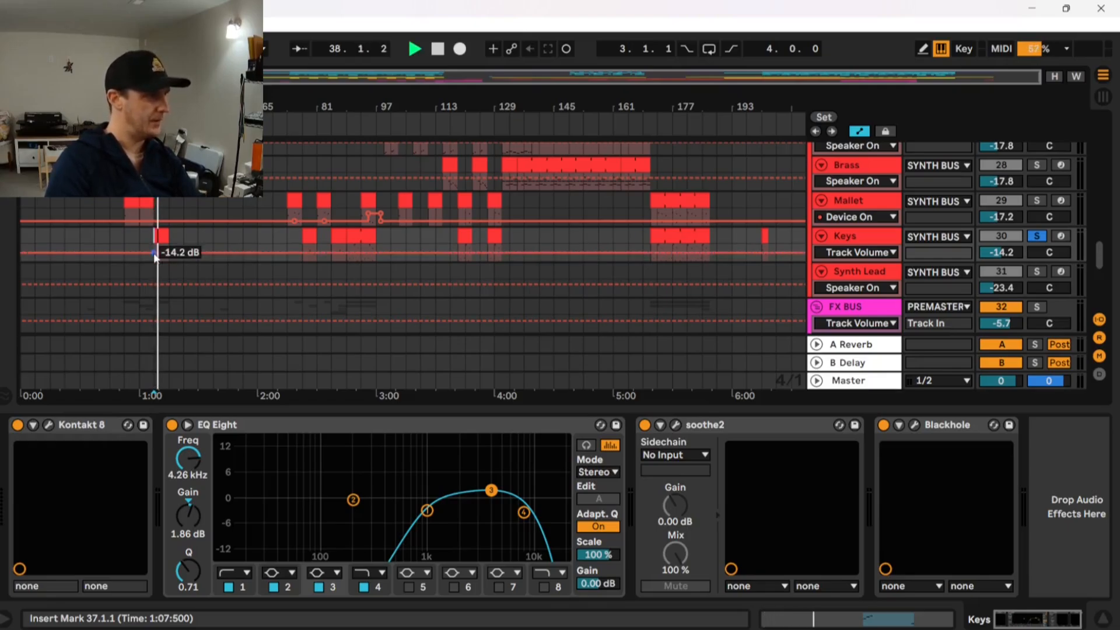
scroll(153, 251, up, 3)
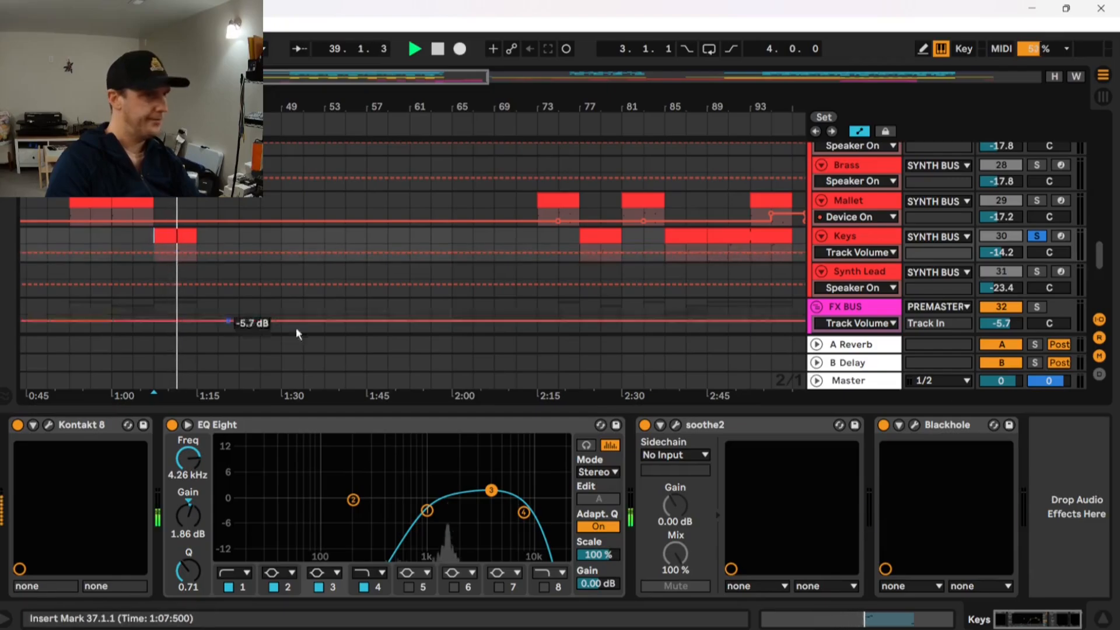
Make the Keys track's lane taller, place the insert mark at bar 39 and stop playback.
click(837, 265)
drag(838, 265, 838, 299)
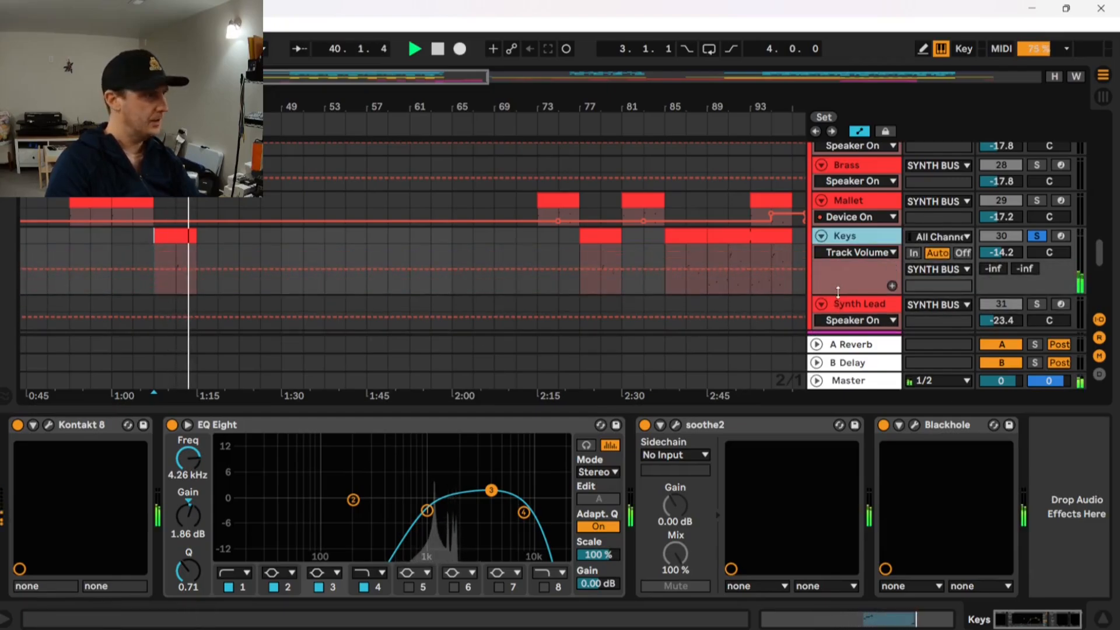
click(173, 286)
key(space)
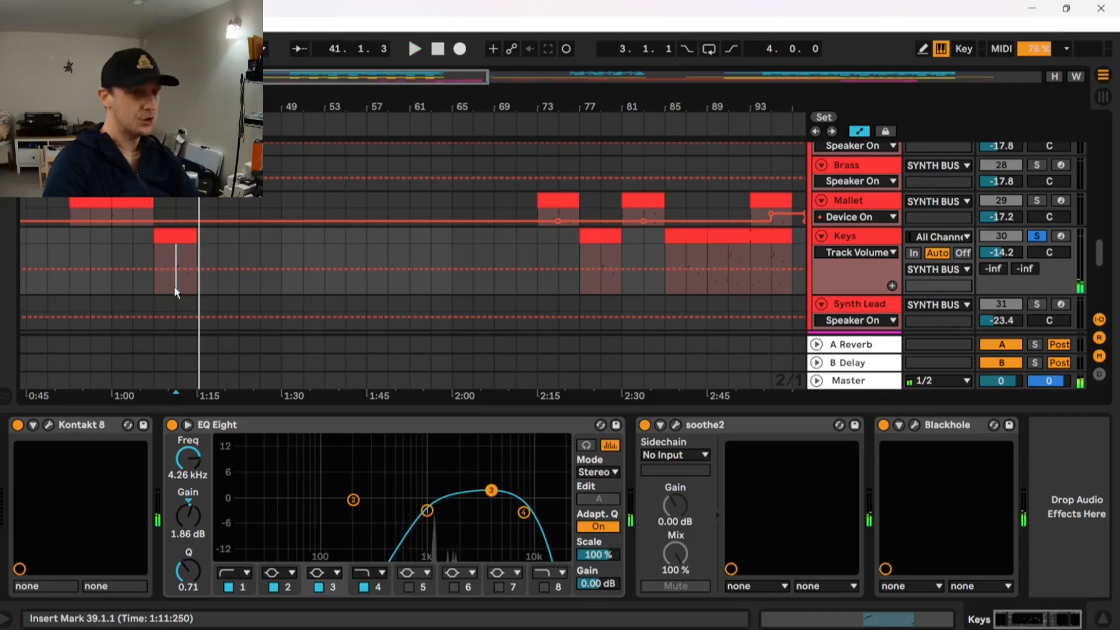
Open the notes of the Keys clip at bar 37, examine them and close the note editor.
double_click(180, 230)
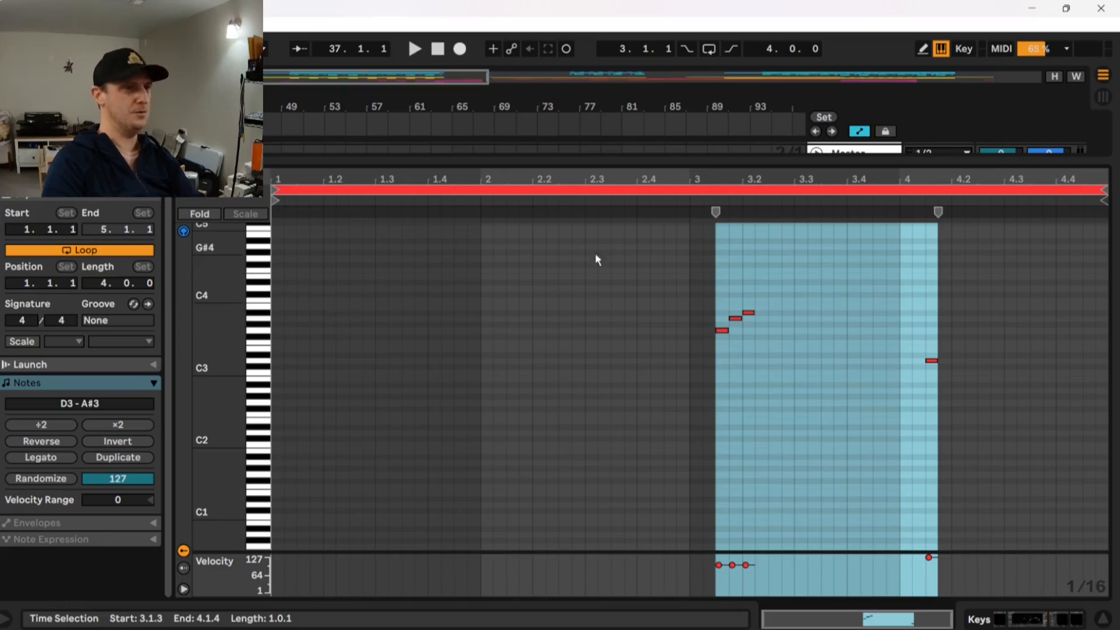
key(shift+Tab)
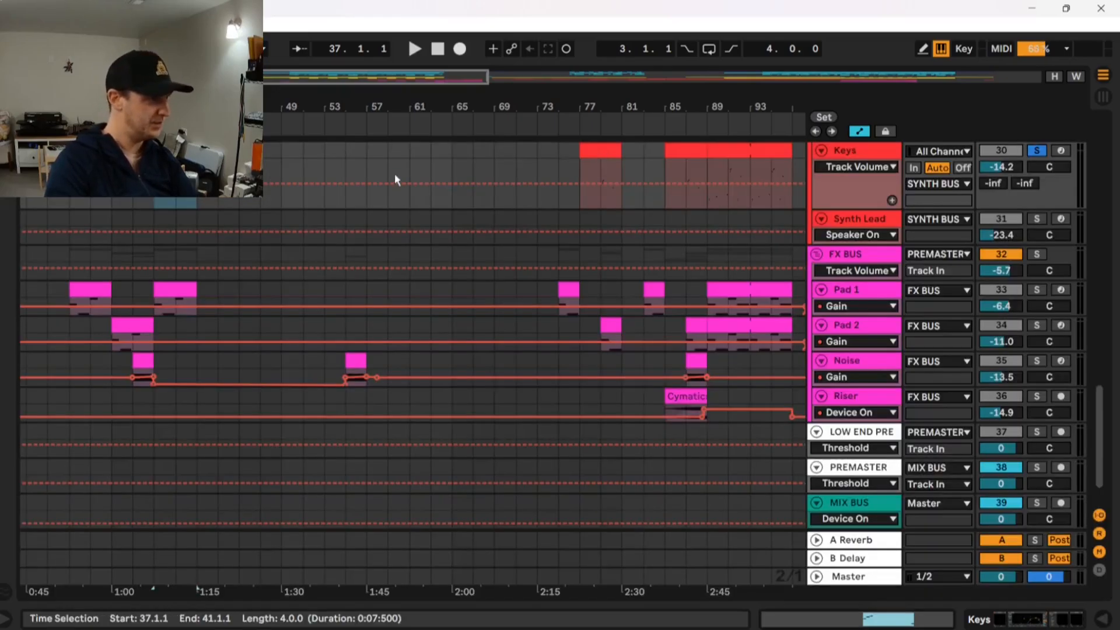
scroll(152, 298, up, 2)
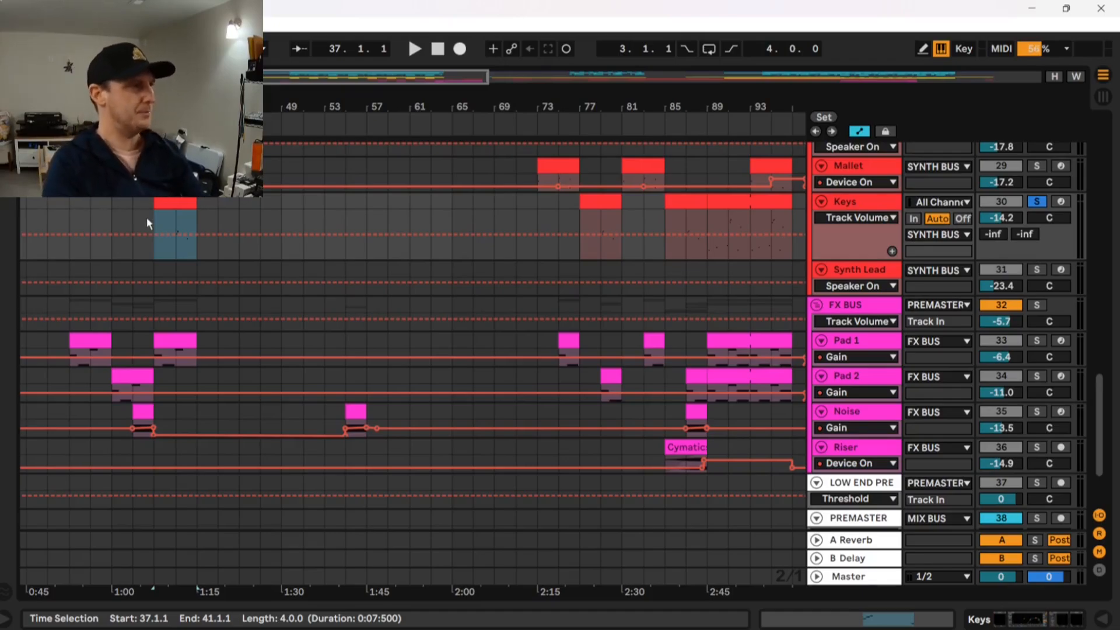
Play the soloed Keys track from bar 39, halfway through its first clip.
click(148, 215)
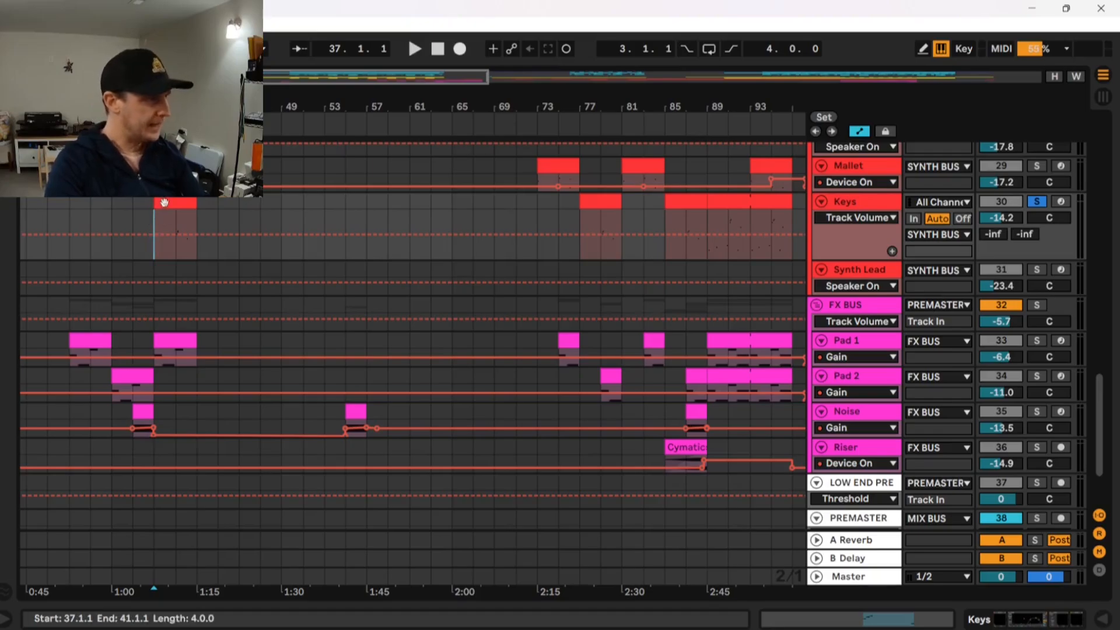
click(173, 221)
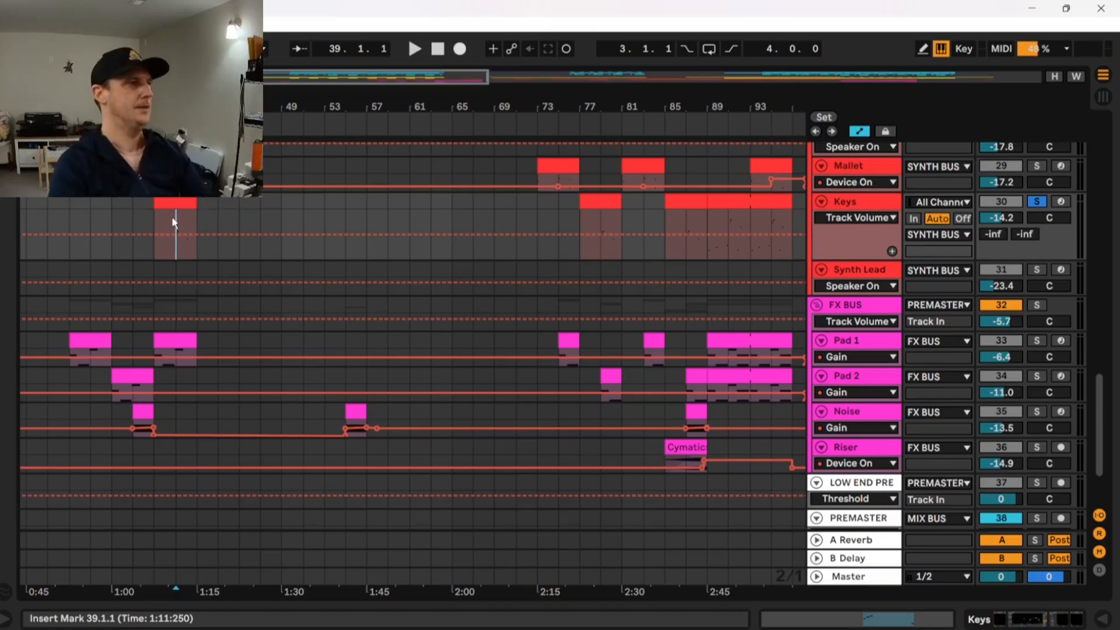
key(space)
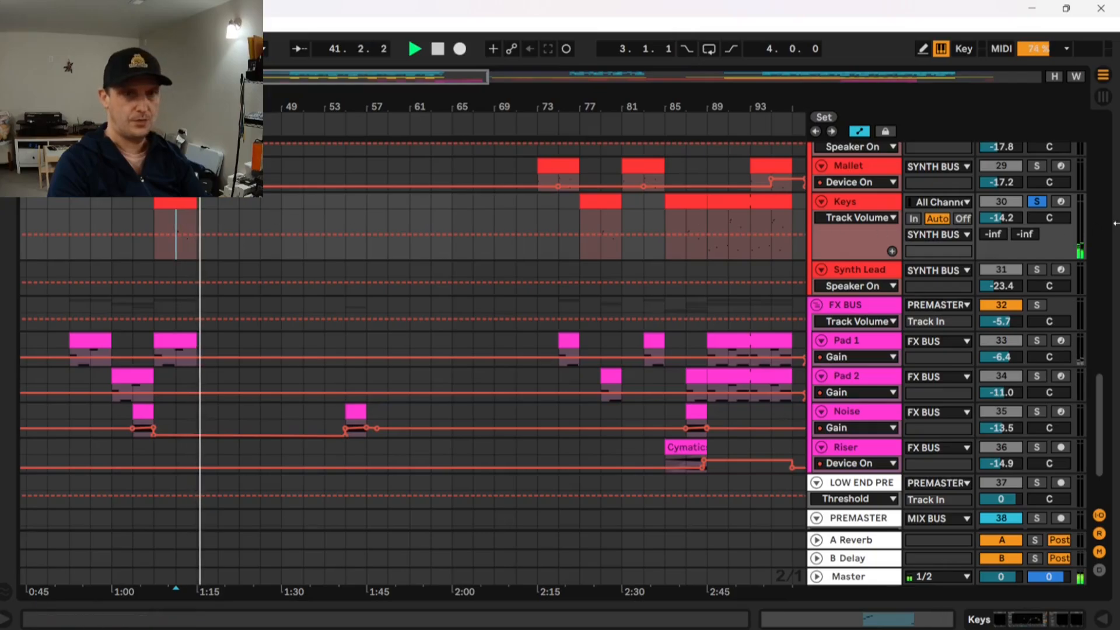
Show the Keys track's device chain, examine the Blackhole plug-in's settings and close its window.
click(855, 204)
double_click(852, 201)
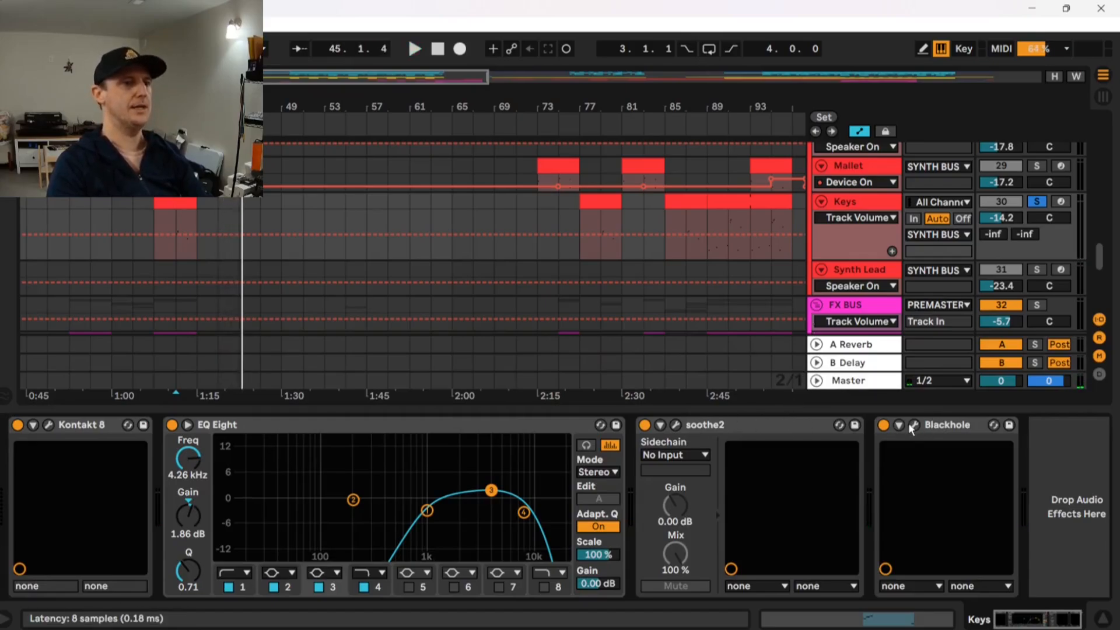
click(915, 427)
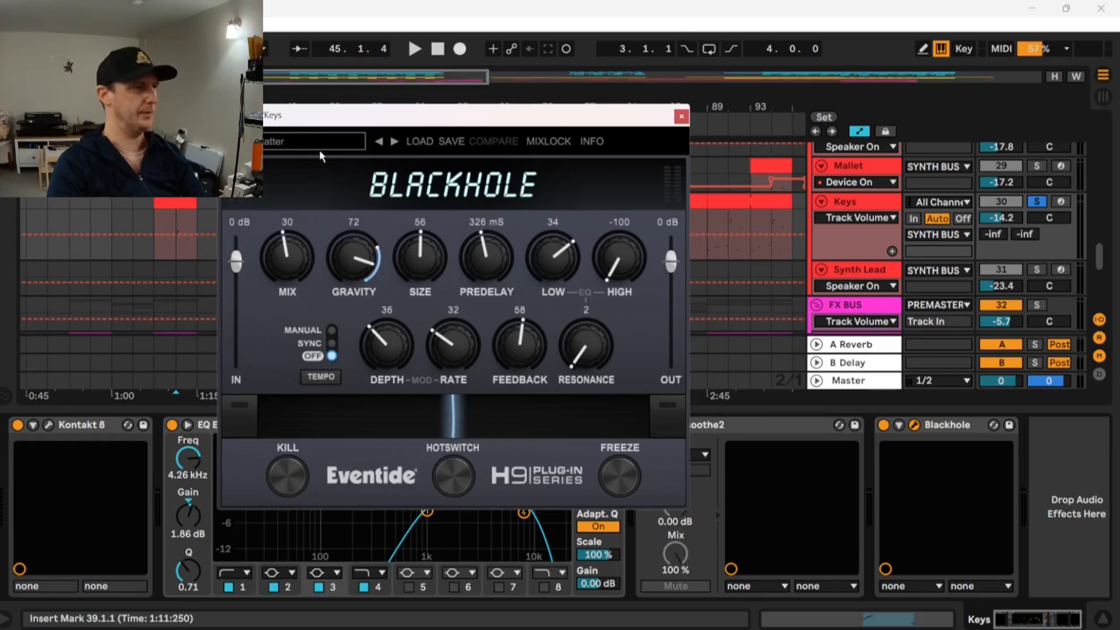
click(681, 117)
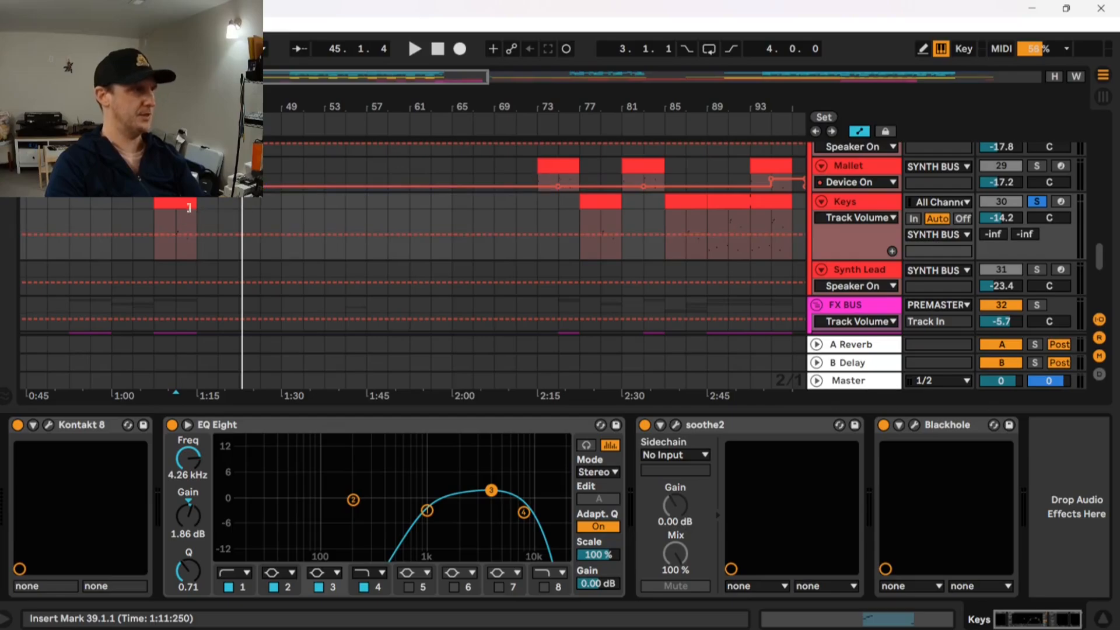
Replay the Keys track from bar 39, stop around bar 42 and unsolo the track.
click(176, 223)
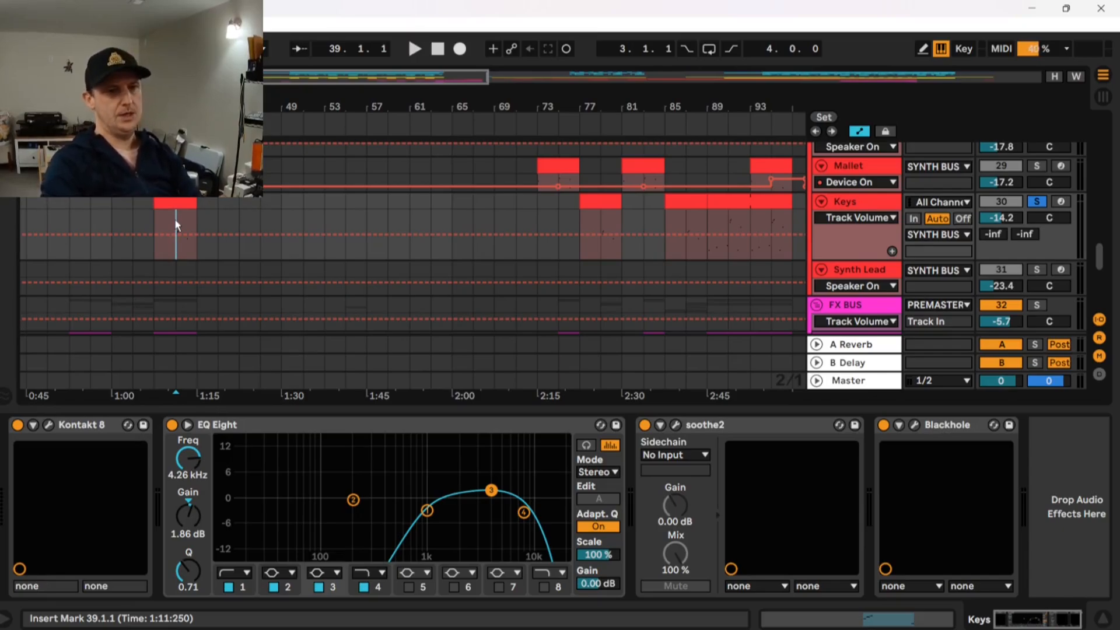
key(space)
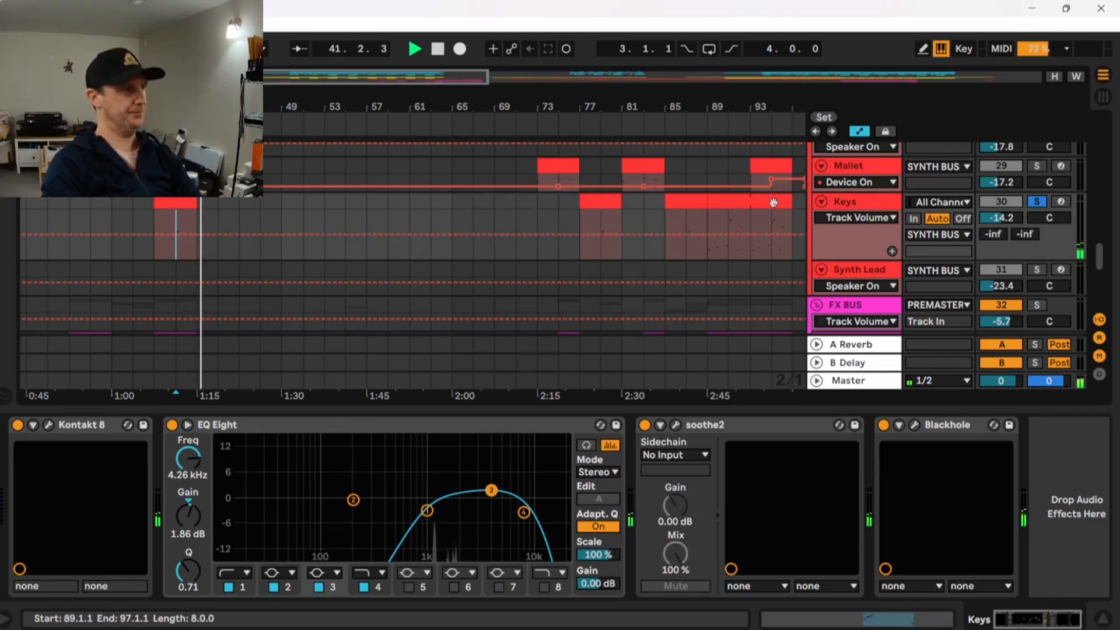
key(space)
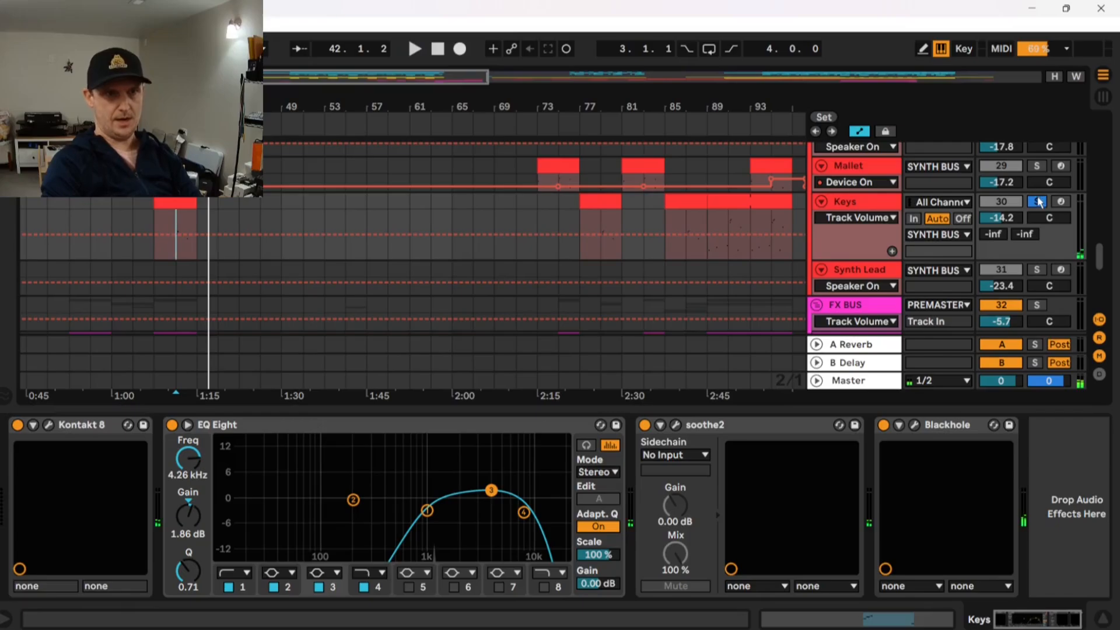
Select the FX BUS and look over its pad, noise and riser tracks, the premaster buses and the kick and drum buses.
scroll(893, 231, down, 3)
click(840, 264)
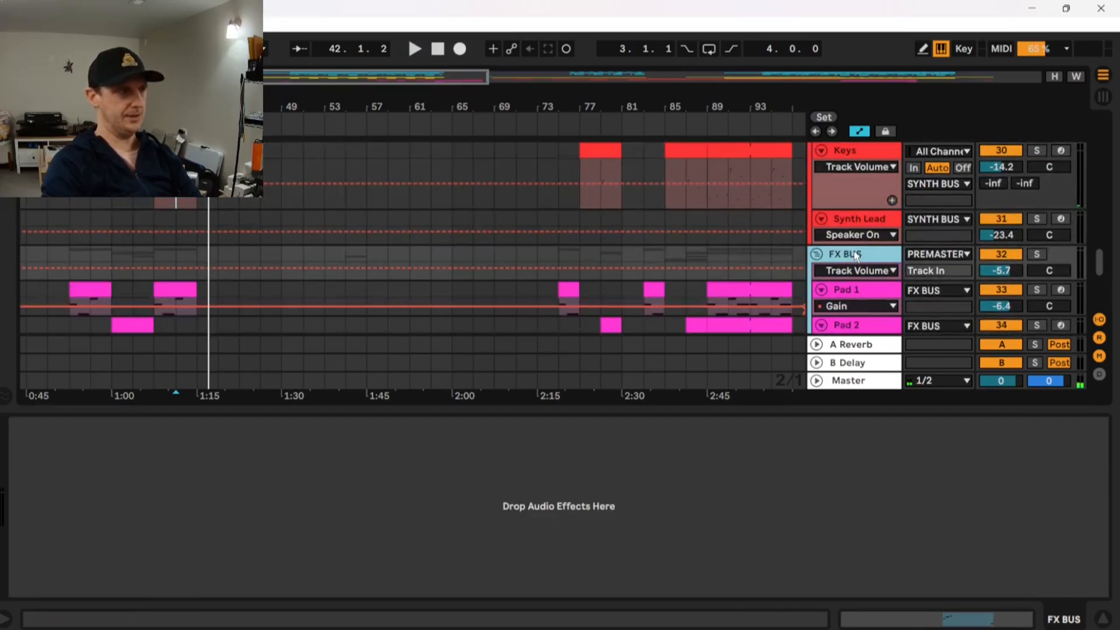
scroll(618, 198, down, 6)
scroll(673, 236, down, 2)
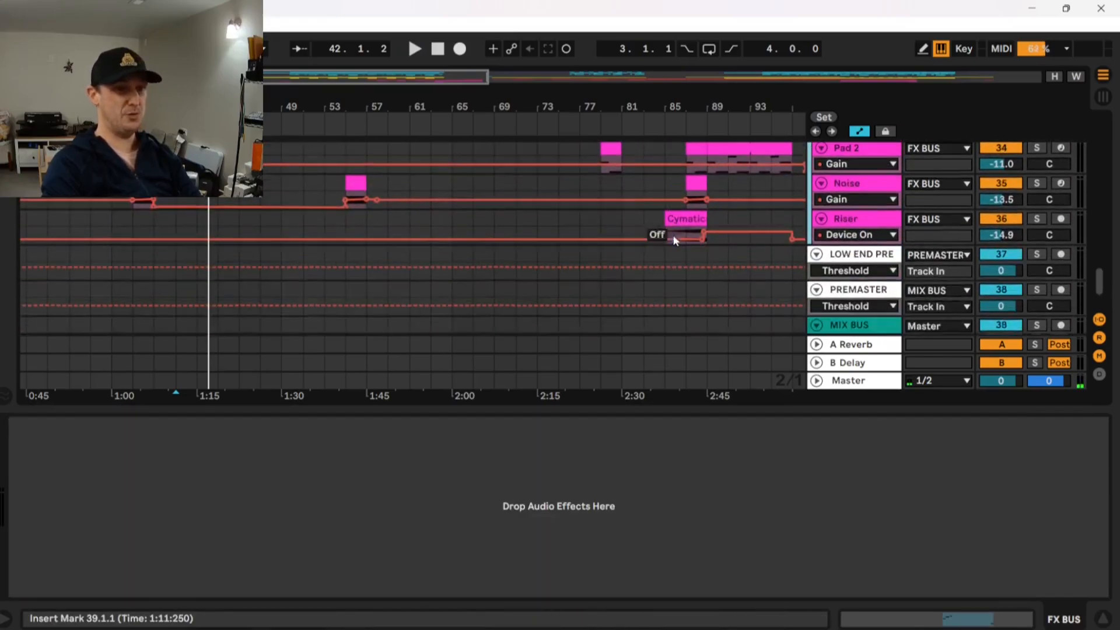
scroll(659, 256, up, 8)
scroll(648, 273, up, 15)
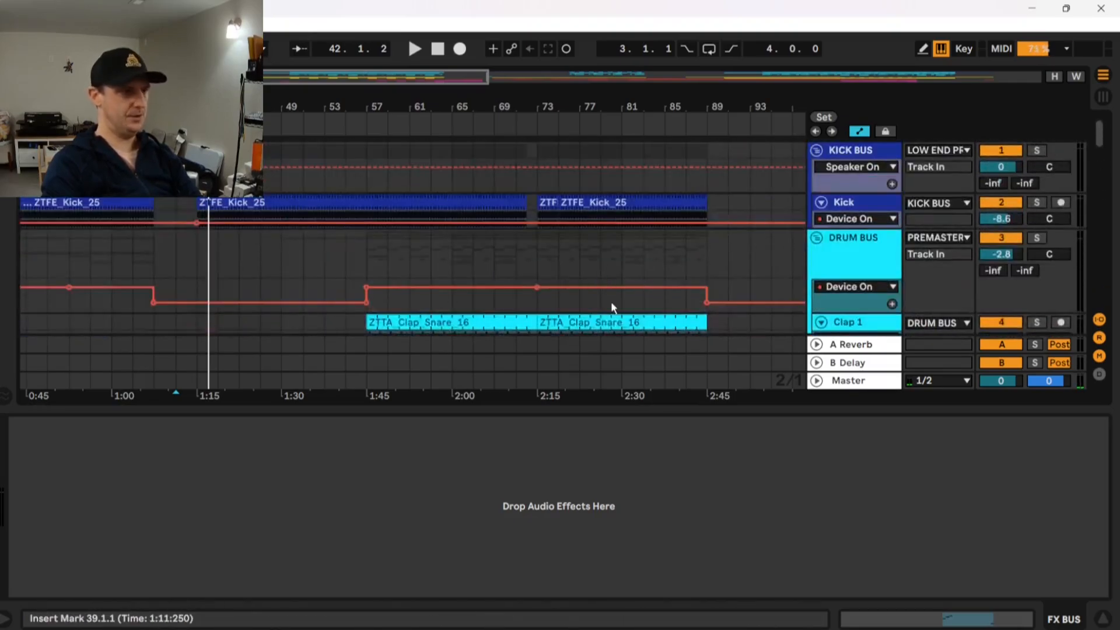
Switch to Session View and look across the mixer from the bass, synth, FX and mix buses to the drum tracks.
key(Tab)
drag(575, 399, 591, 421)
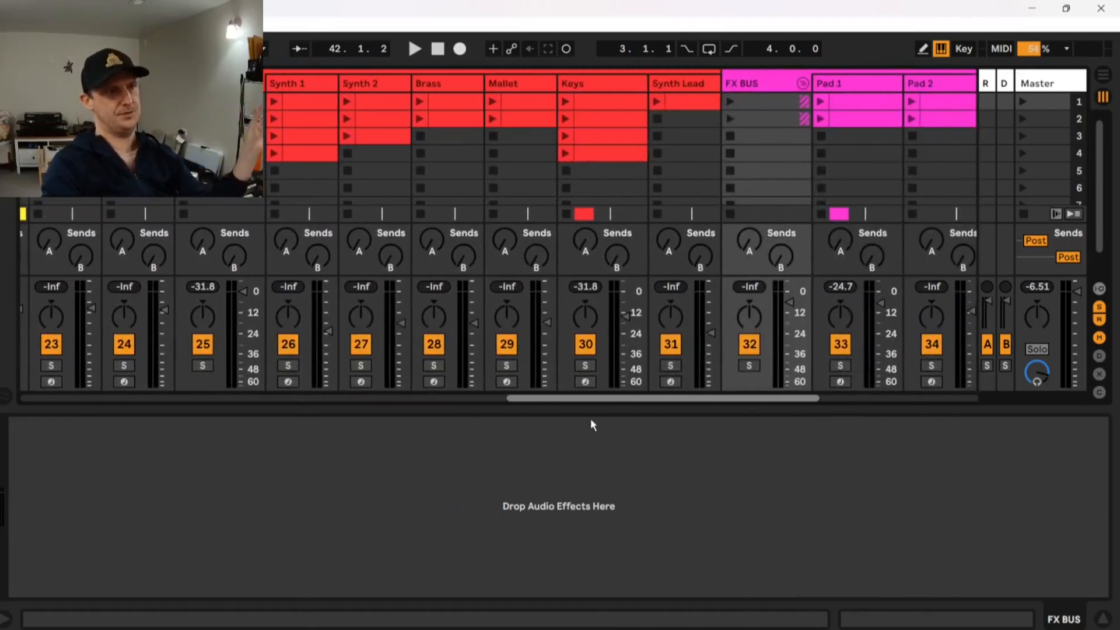
drag(591, 419, 517, 412)
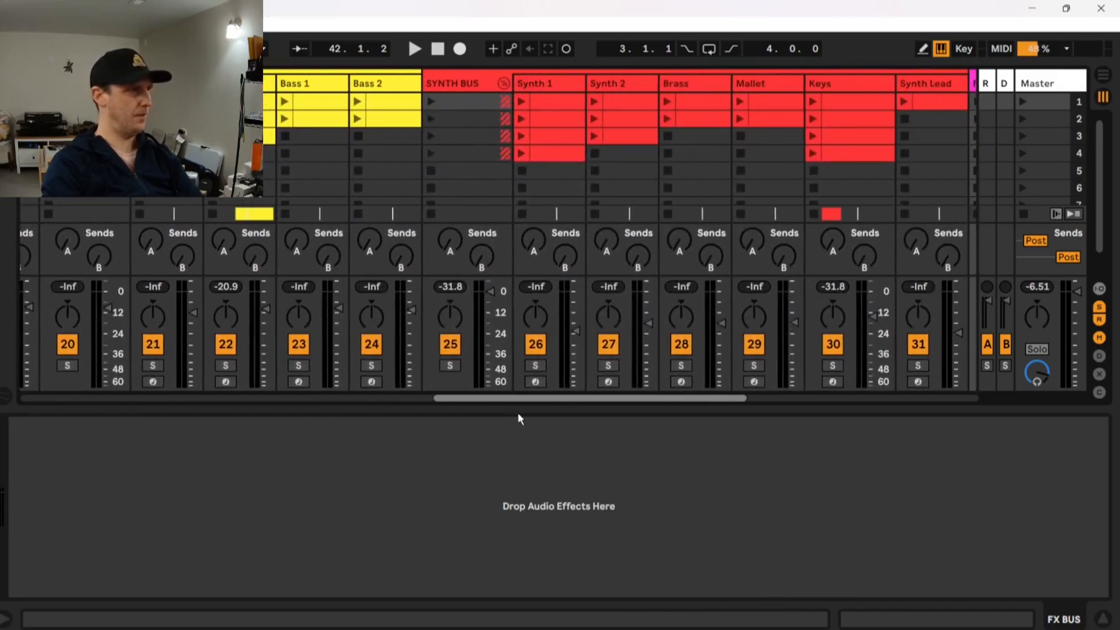
drag(517, 412, 587, 412)
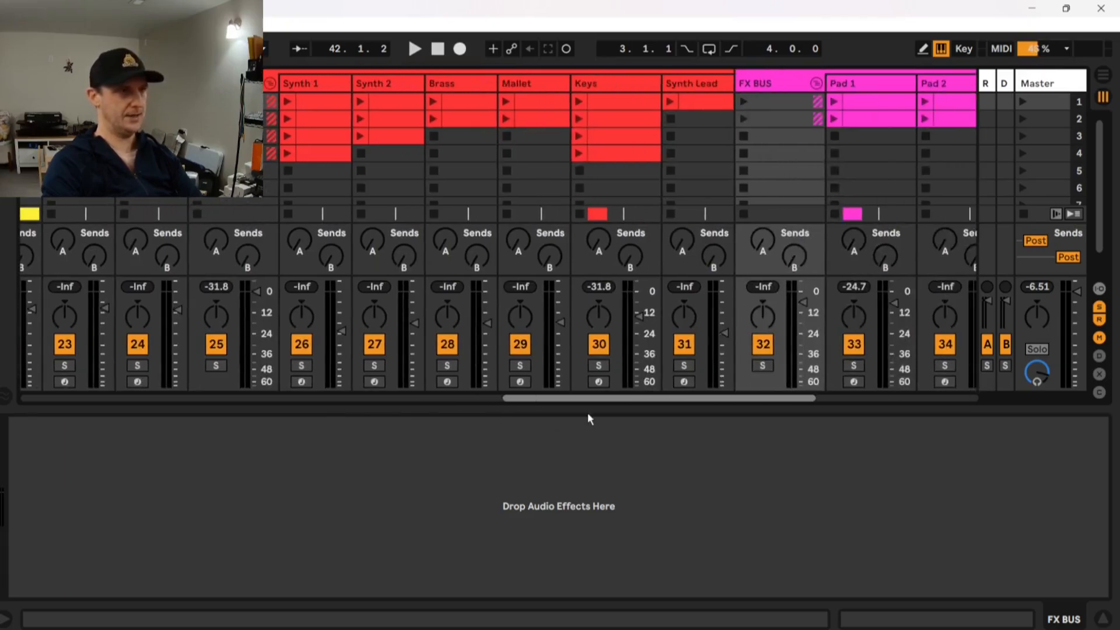
drag(587, 414, 738, 401)
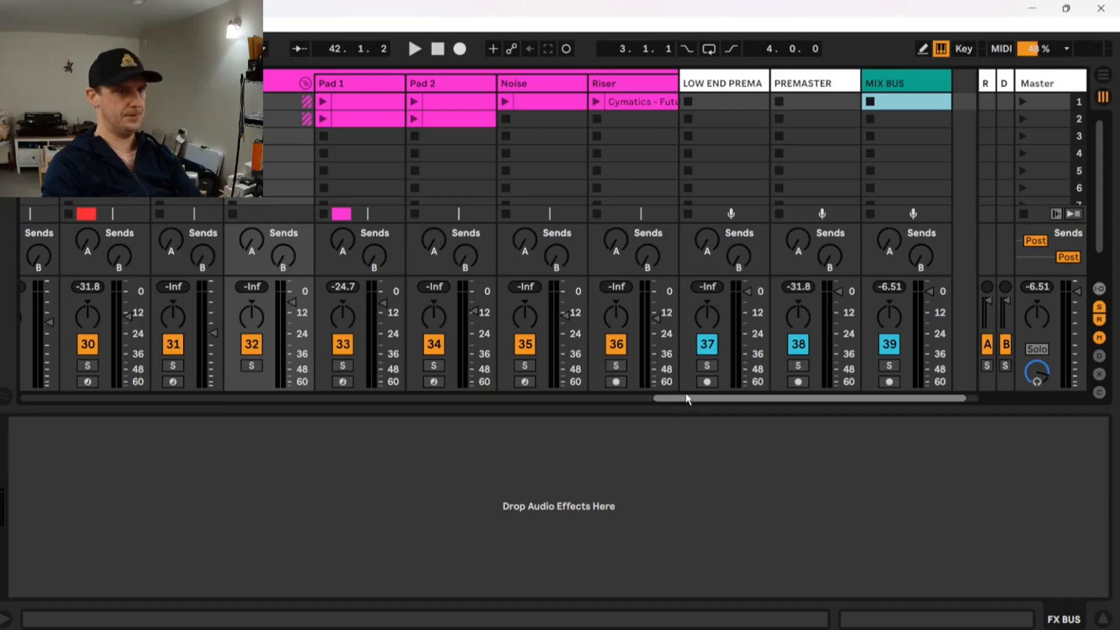
drag(685, 394, 848, 417)
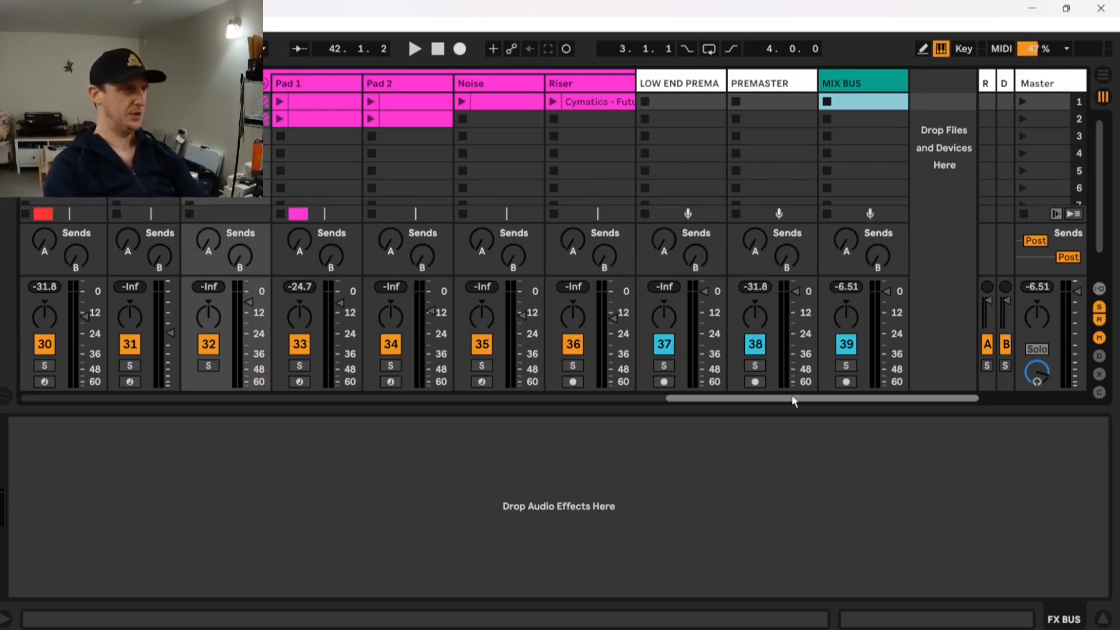
drag(794, 400, 188, 372)
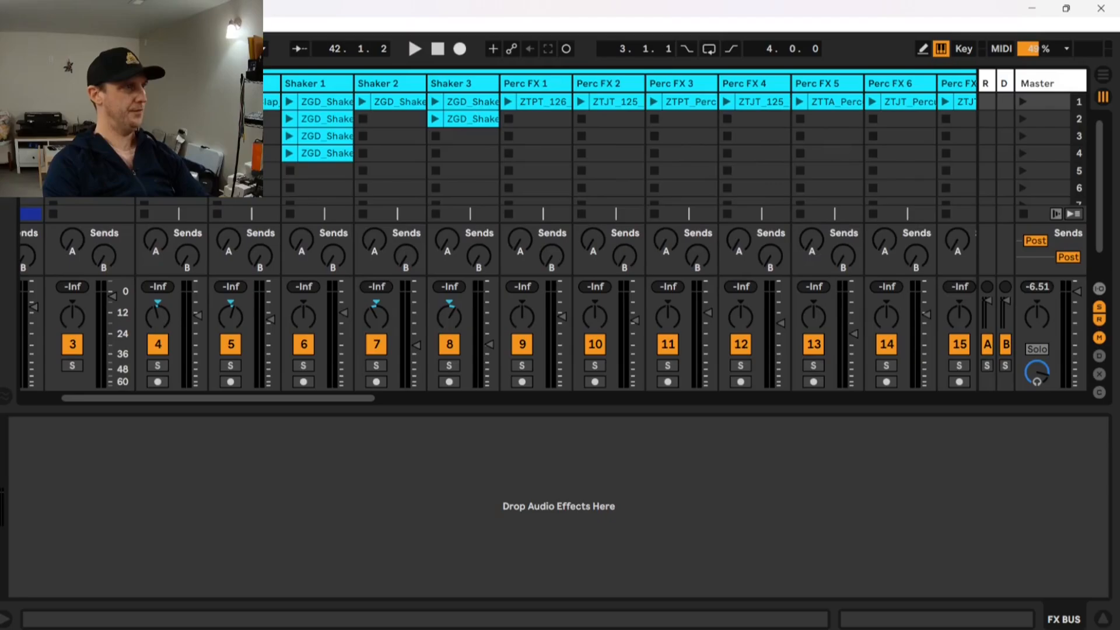
Examine the device chains of Clap 1, Shaker 1 and Shaker 2, ending on the DRUM BUS.
click(188, 372)
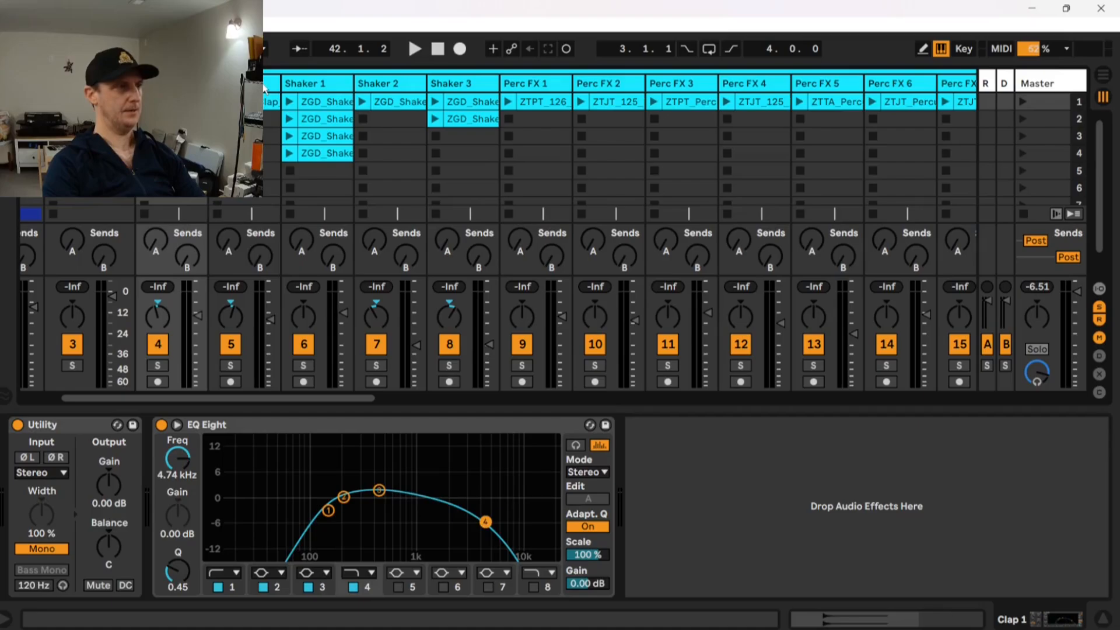
click(328, 89)
click(398, 88)
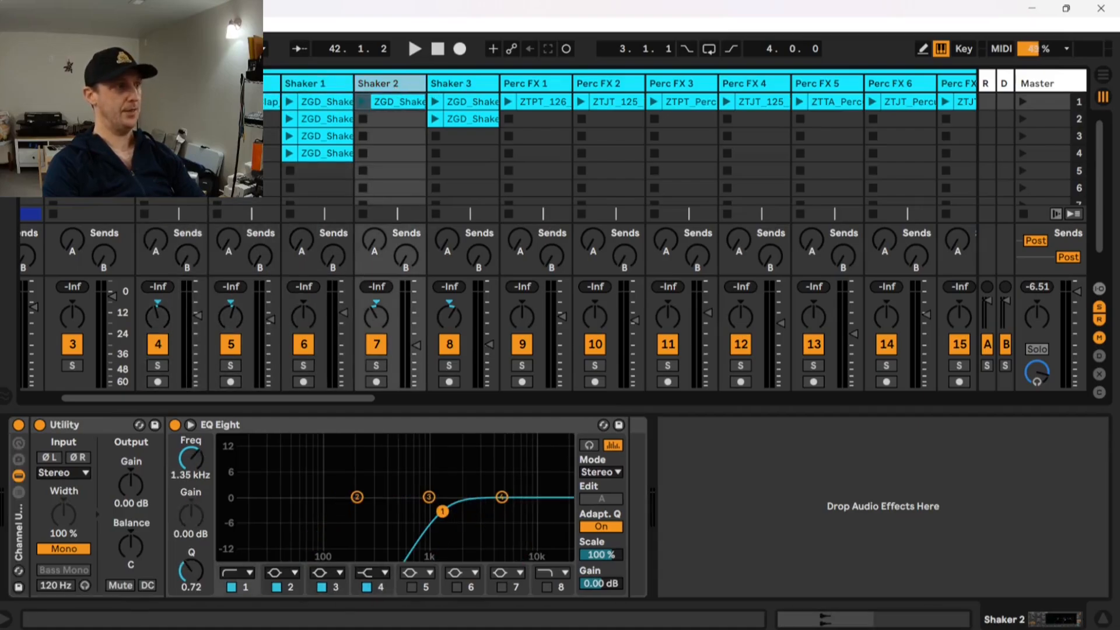
click(88, 83)
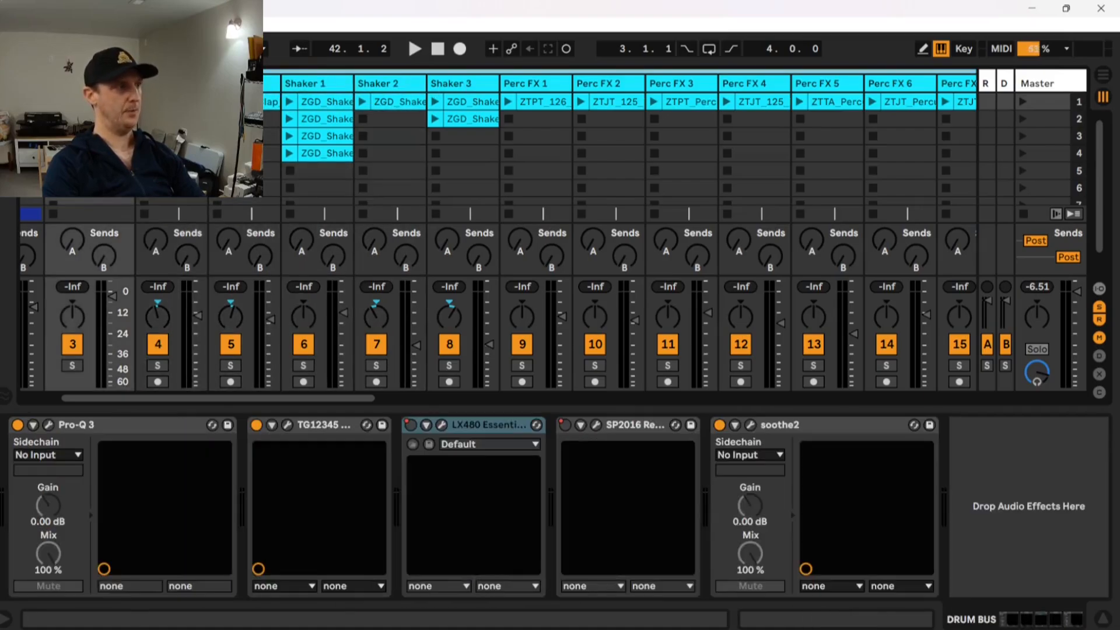
Examine the DRUM BUS's Pro-Q 3 and TG12345 plug-in settings, closing each window.
click(49, 425)
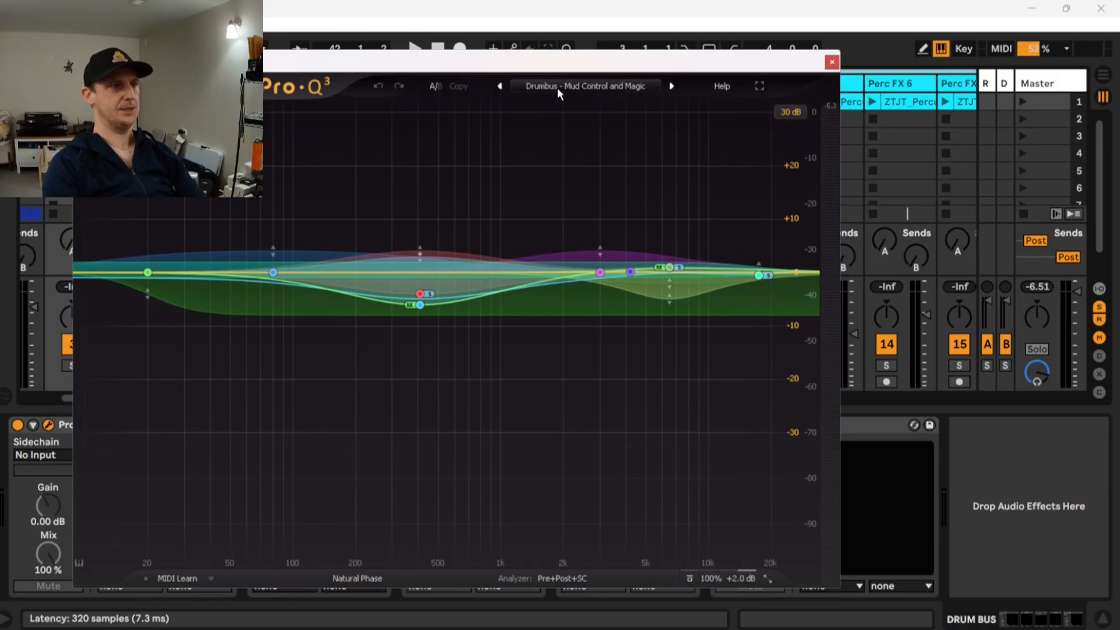
click(832, 62)
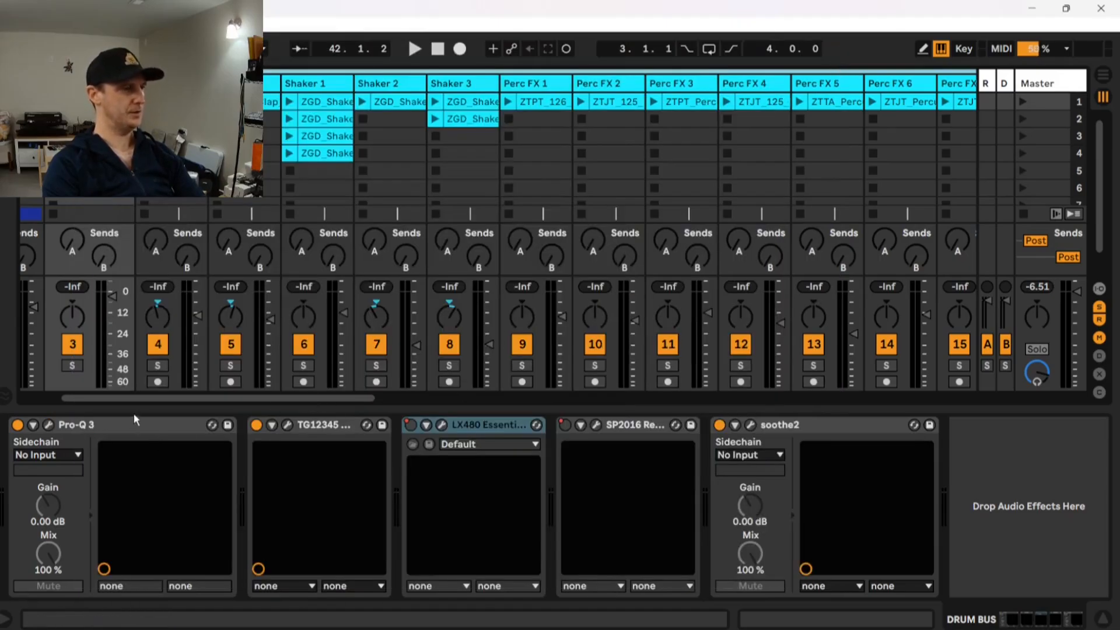
click(287, 426)
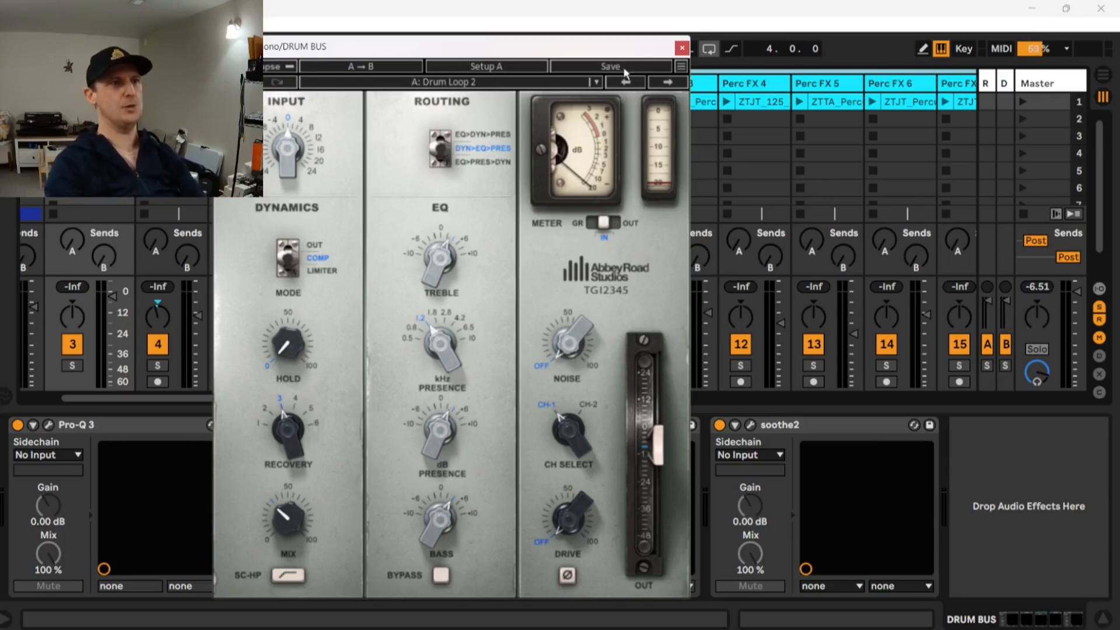
click(681, 49)
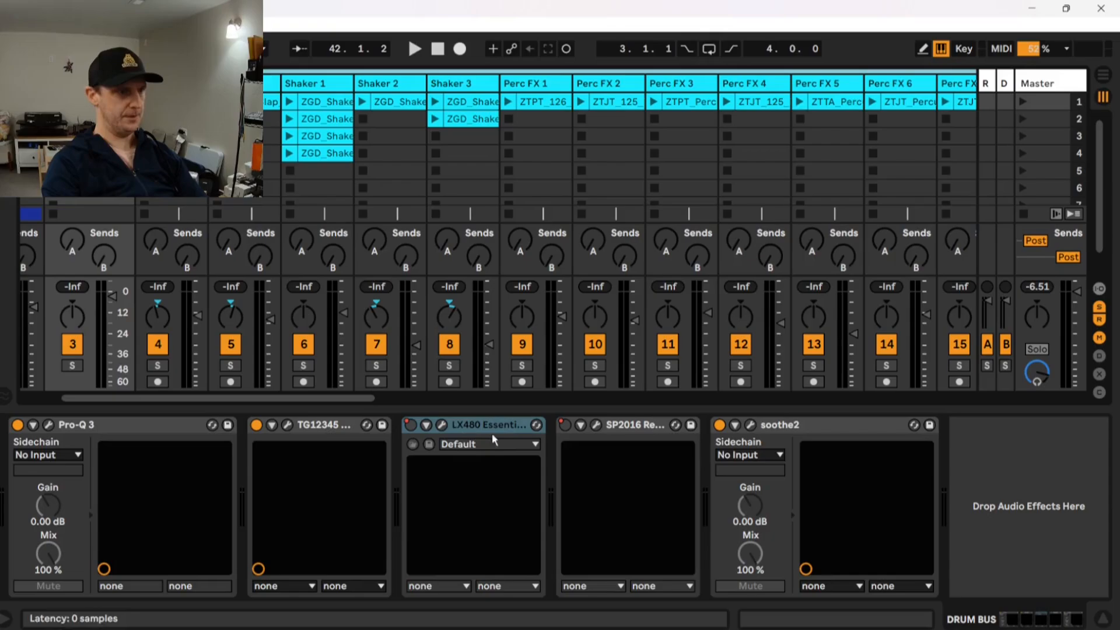
Examine the soothe2 settings on the DRUM BUS, closing the plug-in window.
click(750, 426)
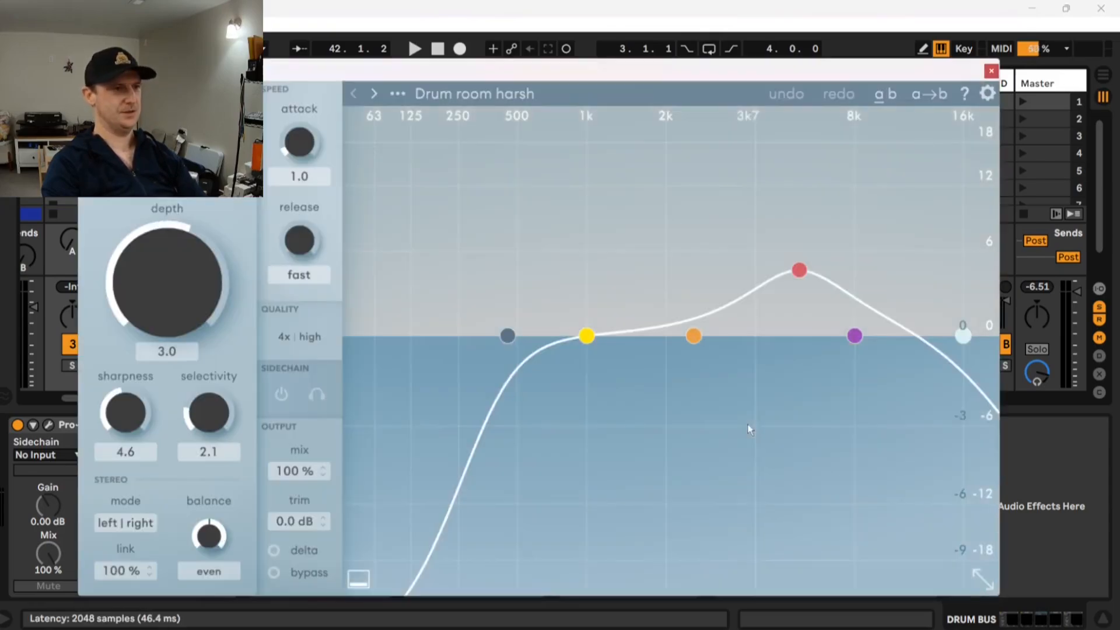
click(992, 72)
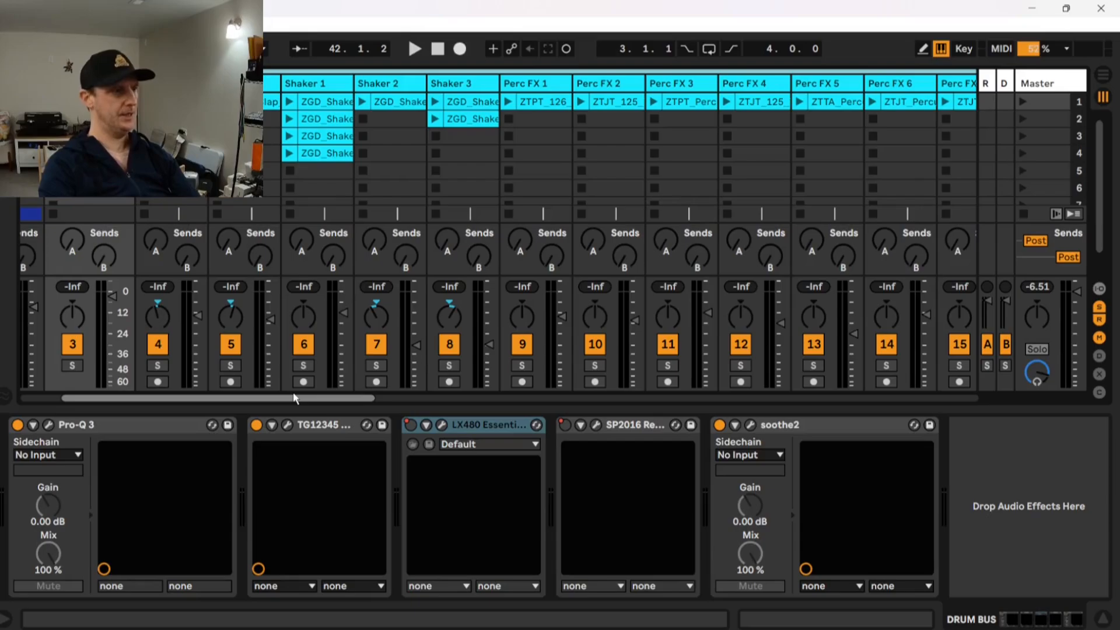
Solo the LOW END PREMASTER track, switch to Arrangement View and play the arrangement from bar 39.
drag(298, 397, 959, 386)
click(673, 97)
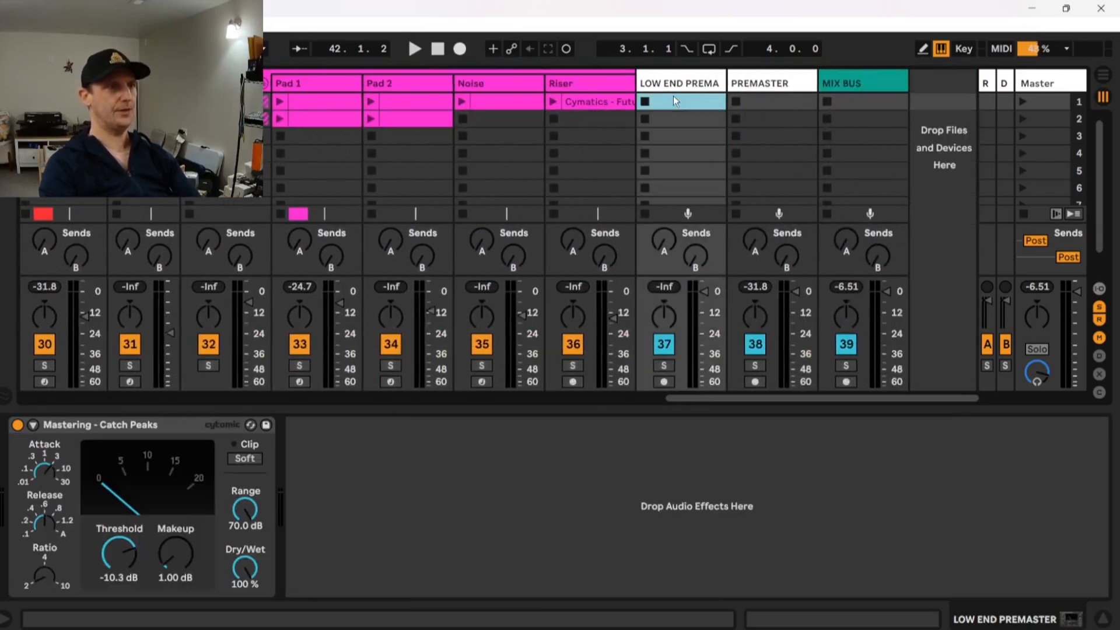
click(663, 87)
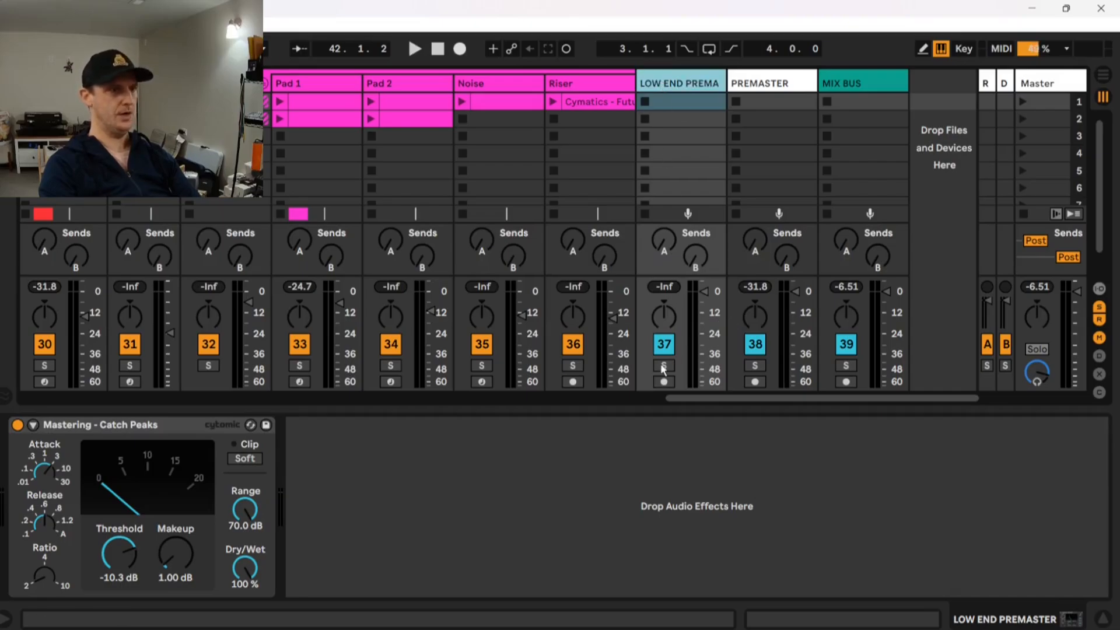
key(Tab)
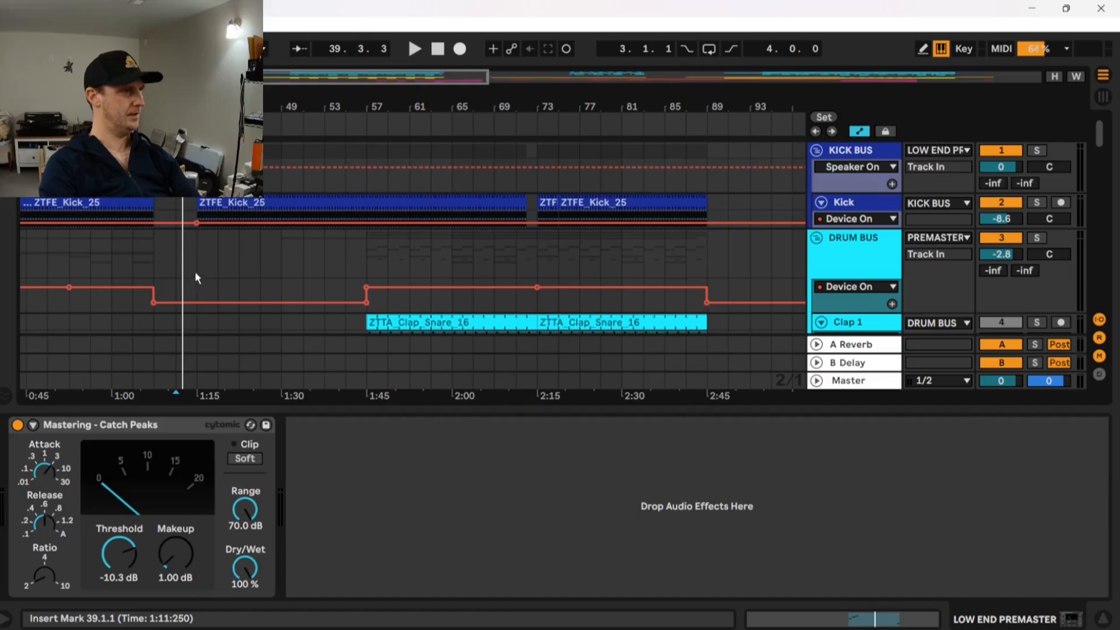
scroll(201, 251, down, 15)
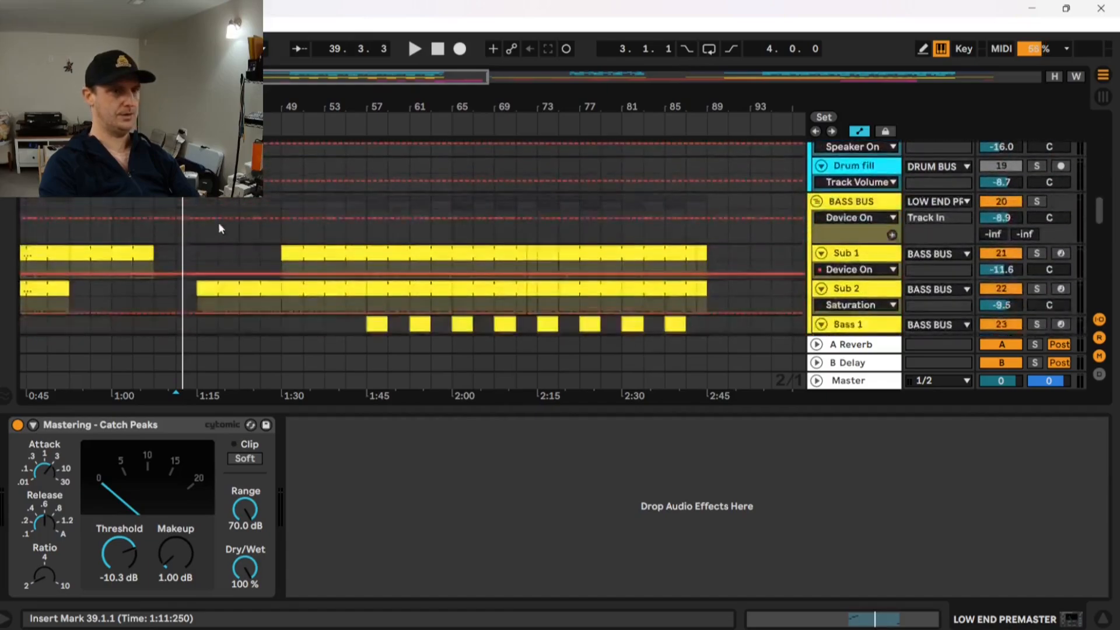
scroll(219, 228, down, 15)
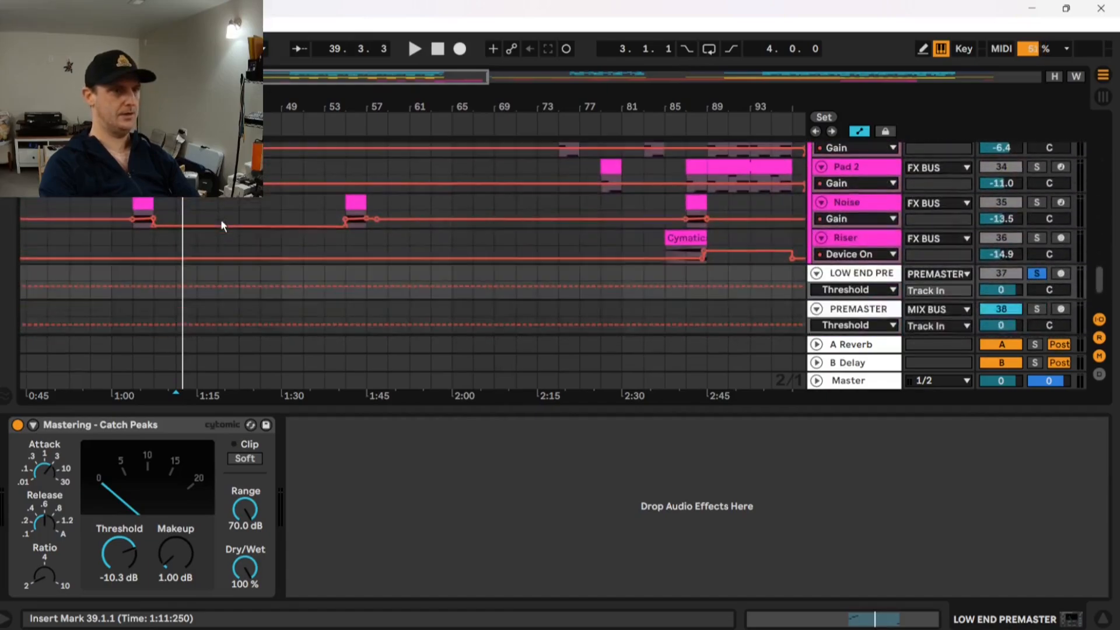
scroll(224, 221, down, 3)
key(space)
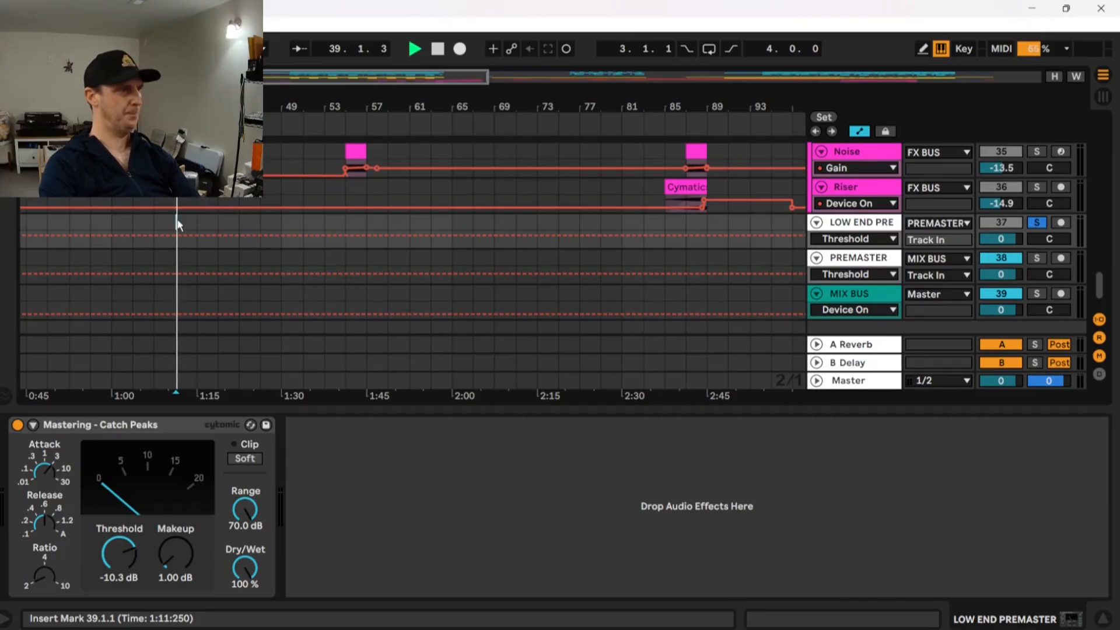
Restart playback from bar 57, then return to Session View to watch the LOW END PREMASTER's compressor.
scroll(216, 229, up, 2)
scroll(215, 229, up, 15)
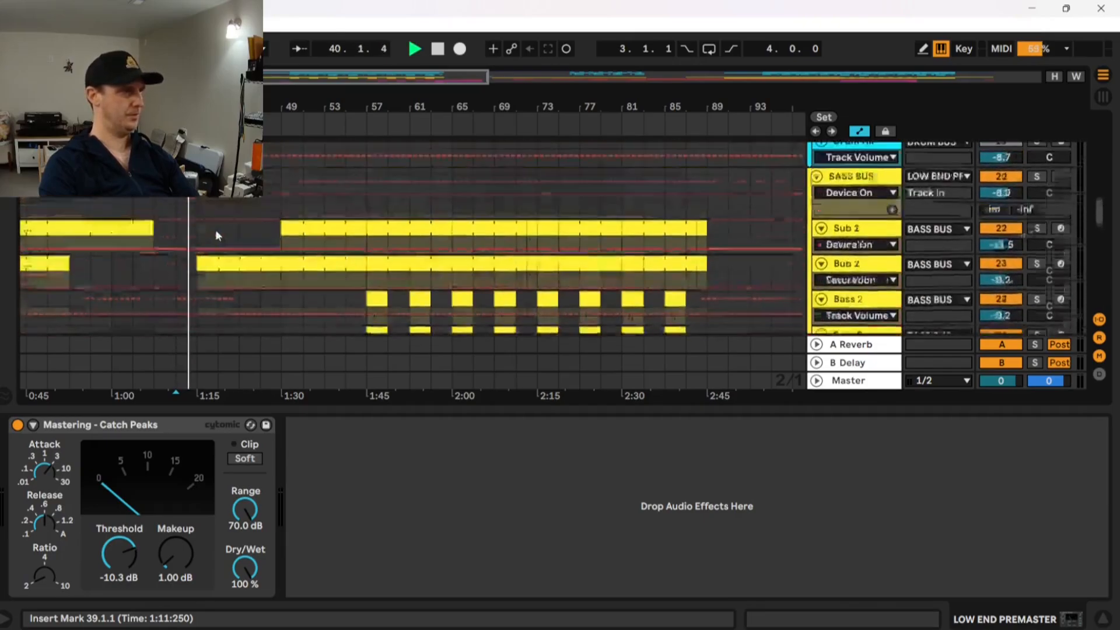
scroll(185, 216, up, 5)
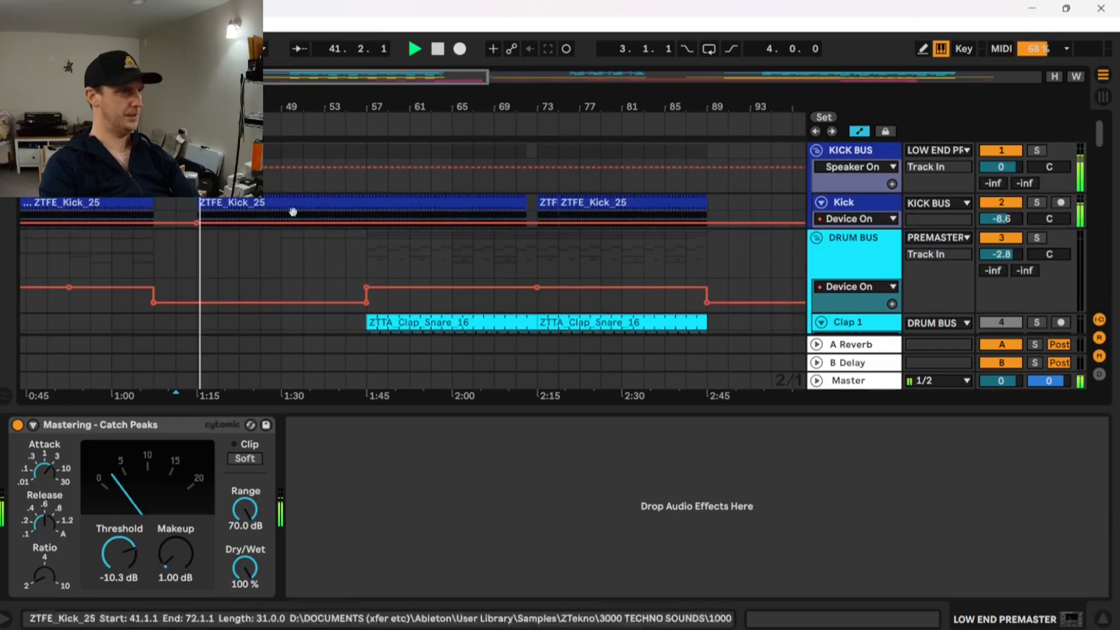
key(space)
click(368, 152)
key(space)
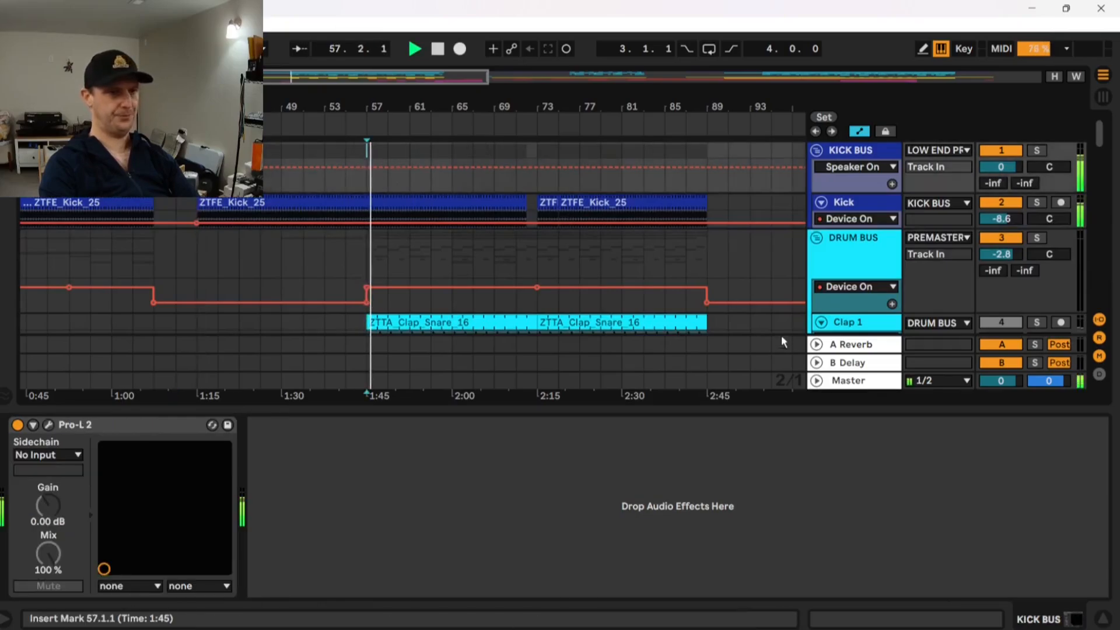
key(Tab)
click(724, 101)
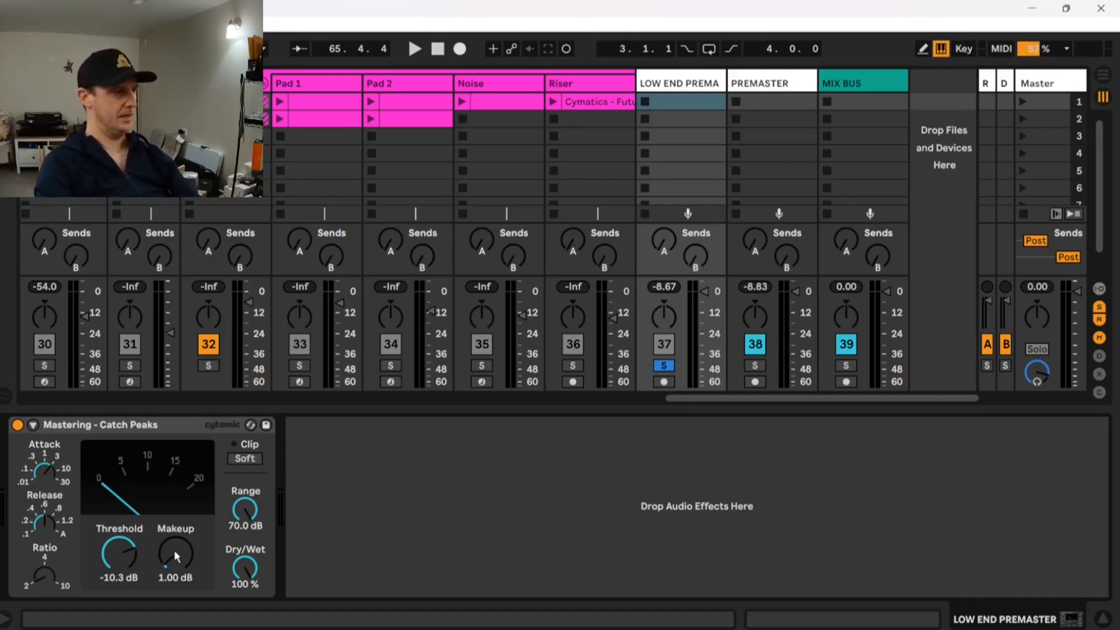
Move the solo from LOW END PREMASTER to PREMASTER and select PREMASTER to show its Glue Compressor.
click(663, 365)
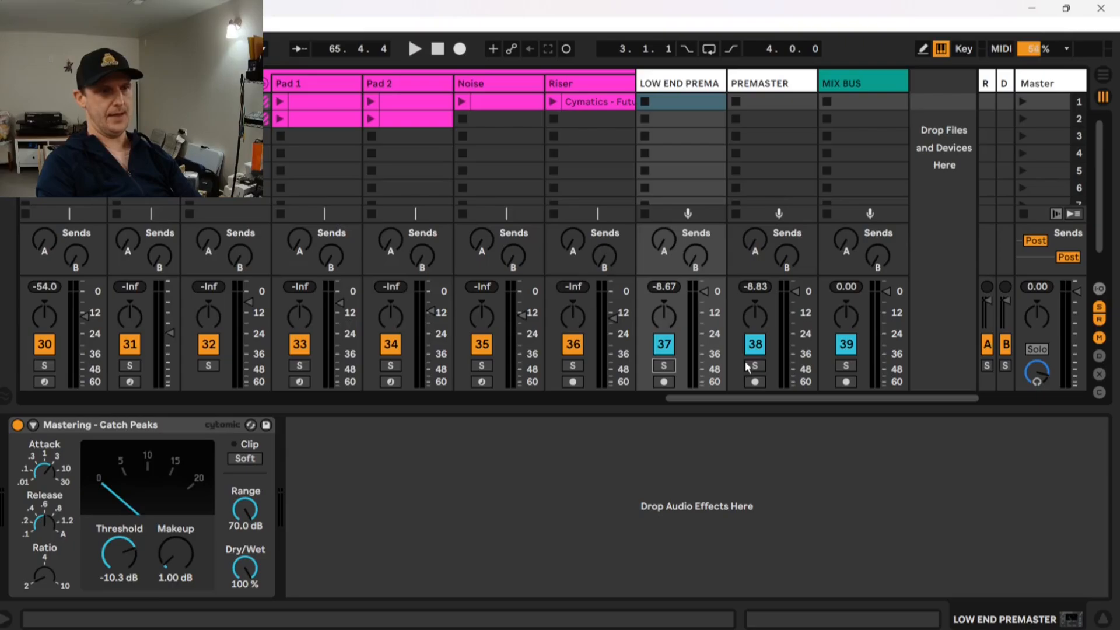
click(755, 365)
click(763, 85)
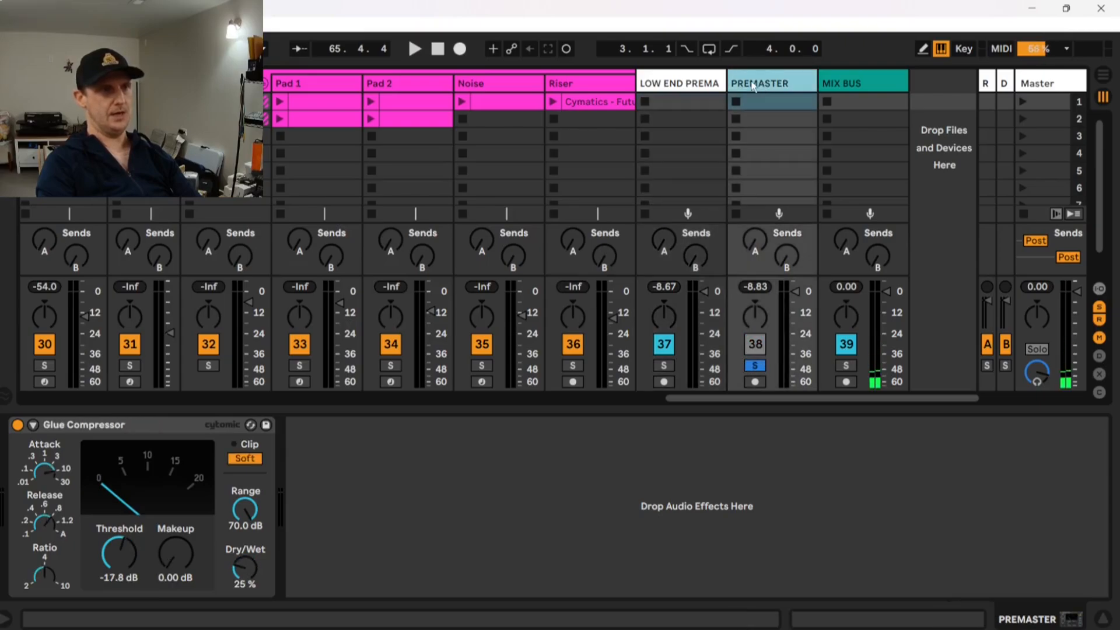
Play the soloed PREMASTER in short passages to observe how its Glue Compressor reacts, ending with playback stopped.
click(370, 496)
key(space)
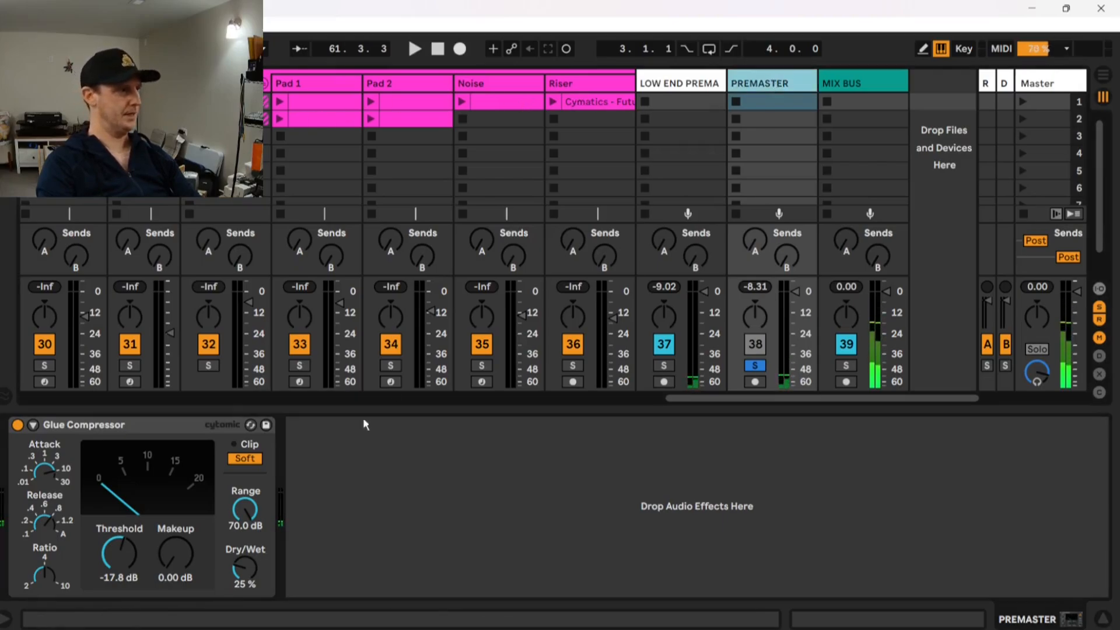
click(432, 495)
key(space)
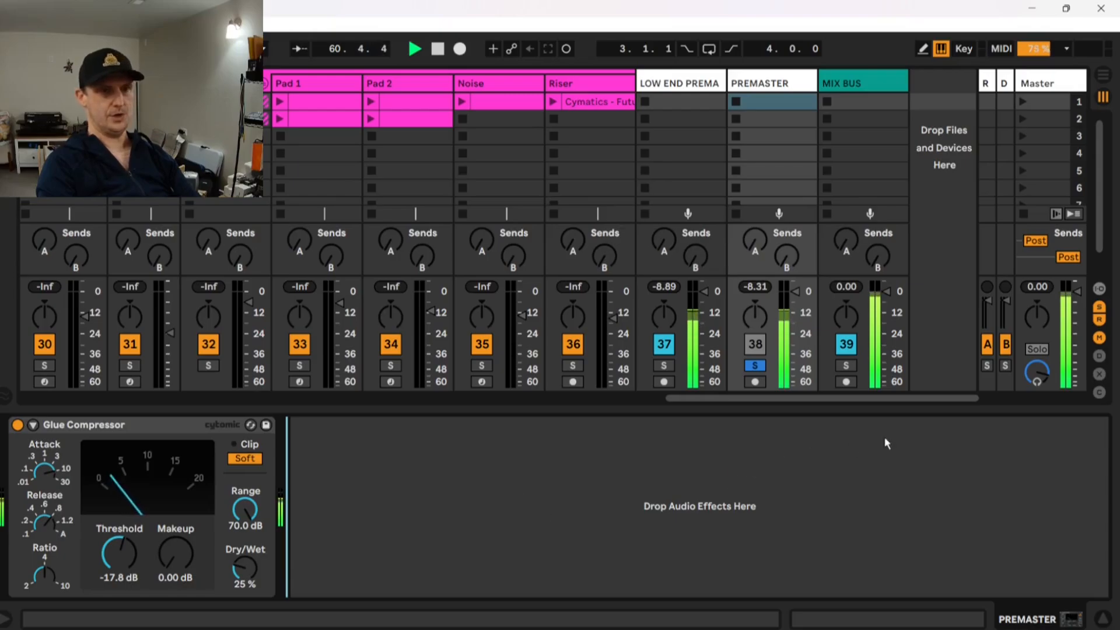
key(space)
Select the MIX BUS and look over its device chain from Pro-Q 3 to the final metering plug-in.
click(864, 83)
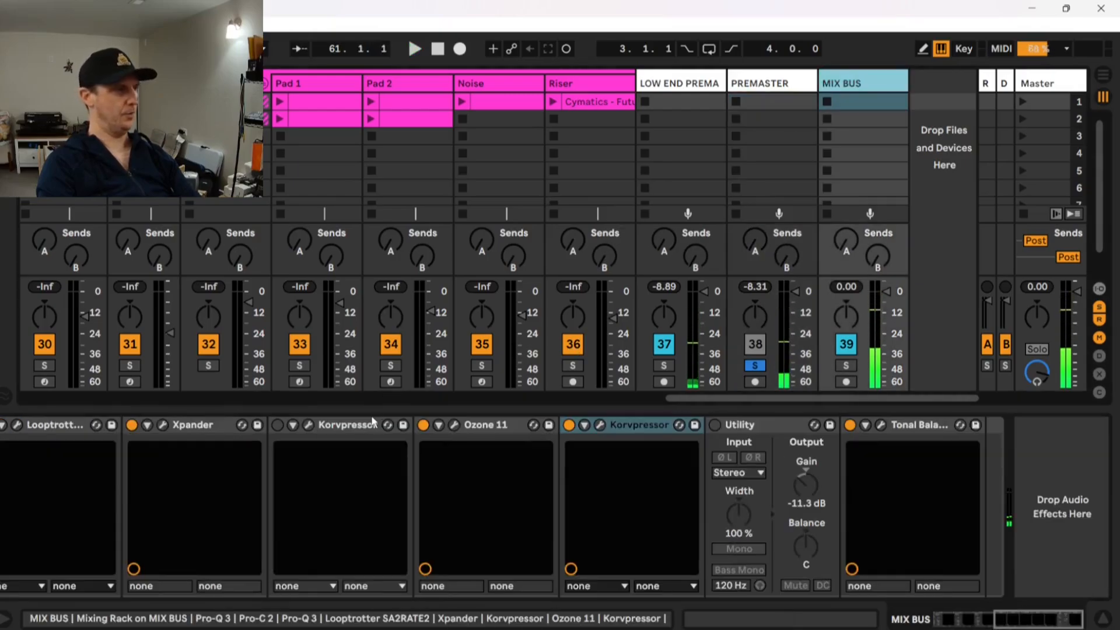
scroll(234, 467, left, 8)
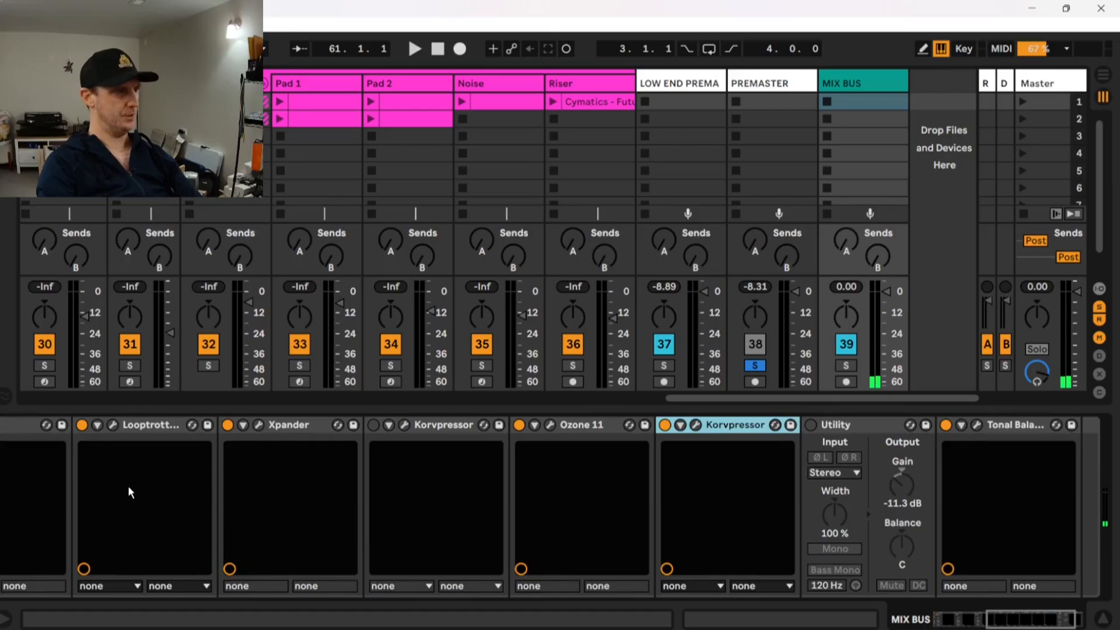
scroll(130, 492, left, 4)
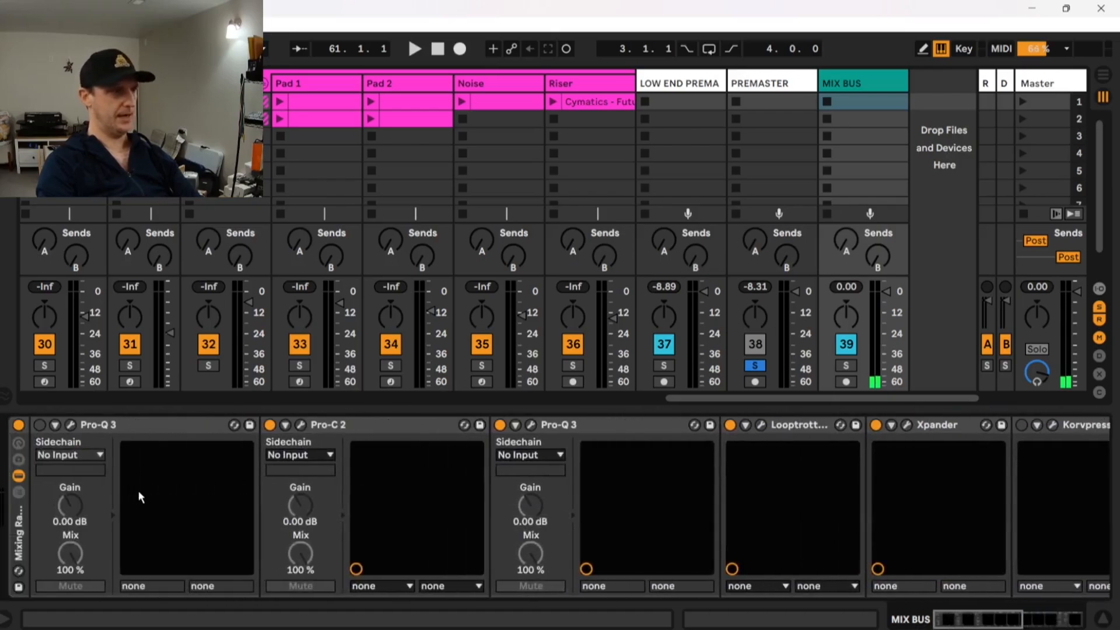
scroll(363, 483, right, 6)
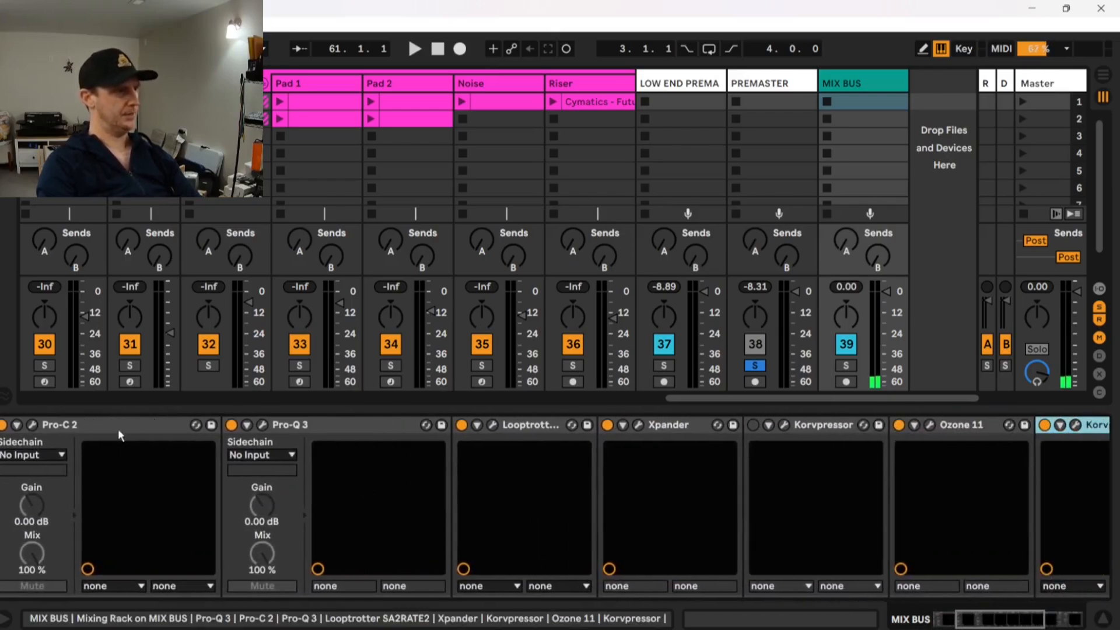
Examine the MIX BUS's Pro-C 2 compressor during playback, closing its window.
click(90, 421)
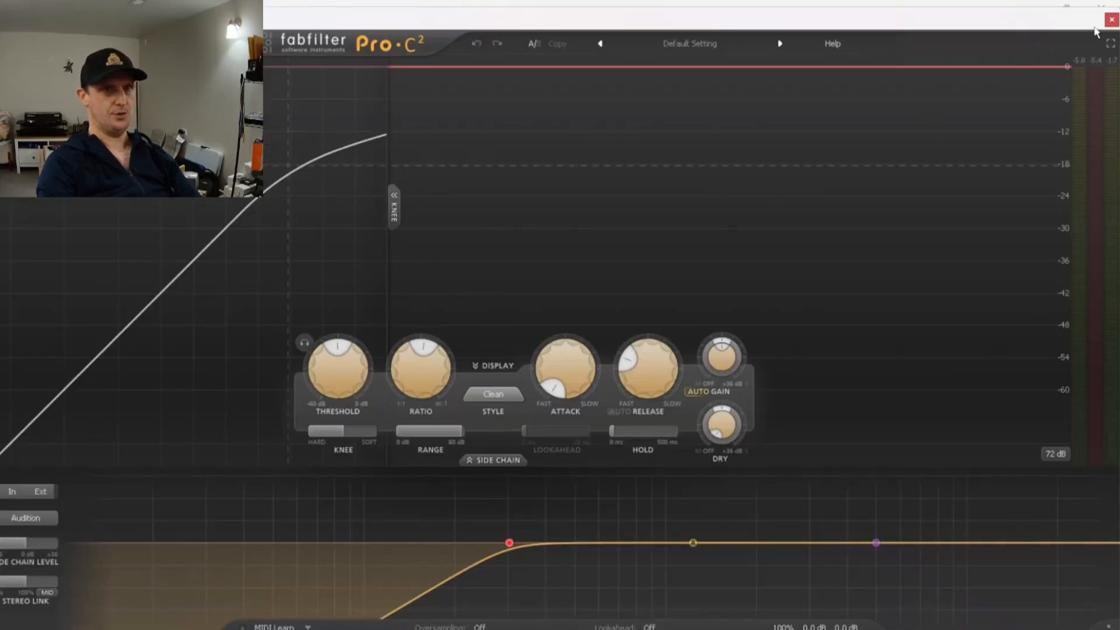
key(space)
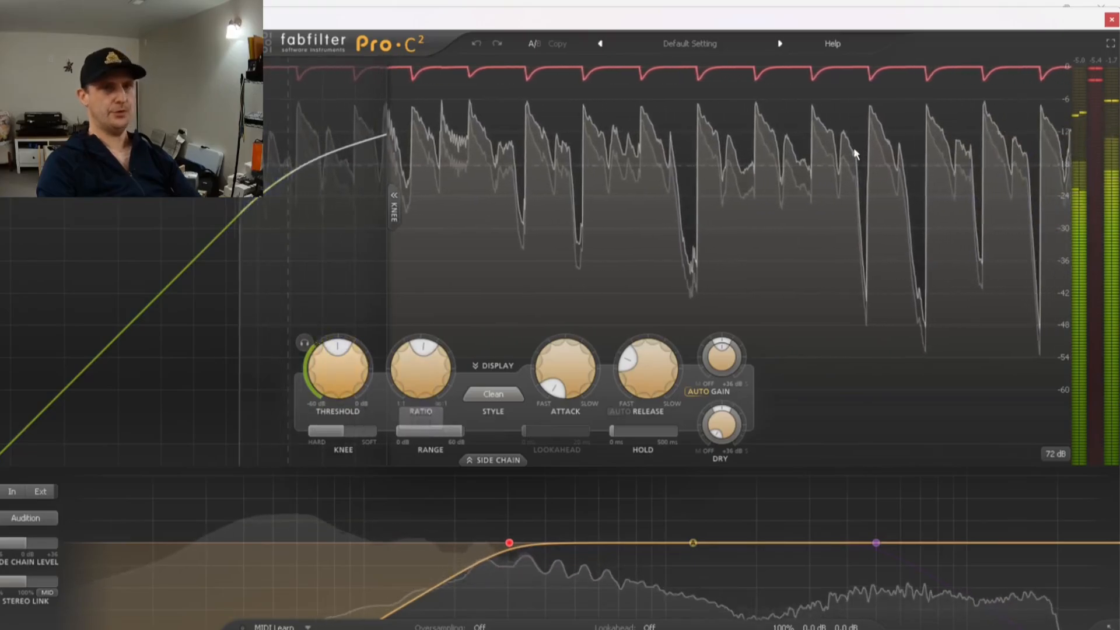
click(1111, 20)
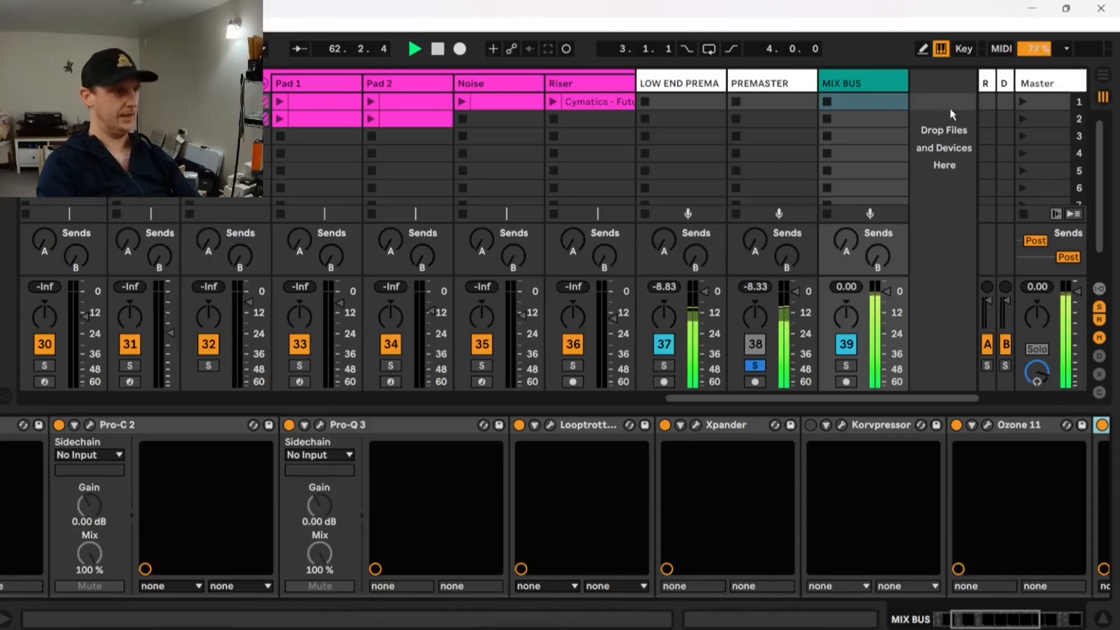
Examine the MIX BUS's second Pro-Q 3 and its Looptrotter SA2RATE2 settings, closing each window.
click(319, 424)
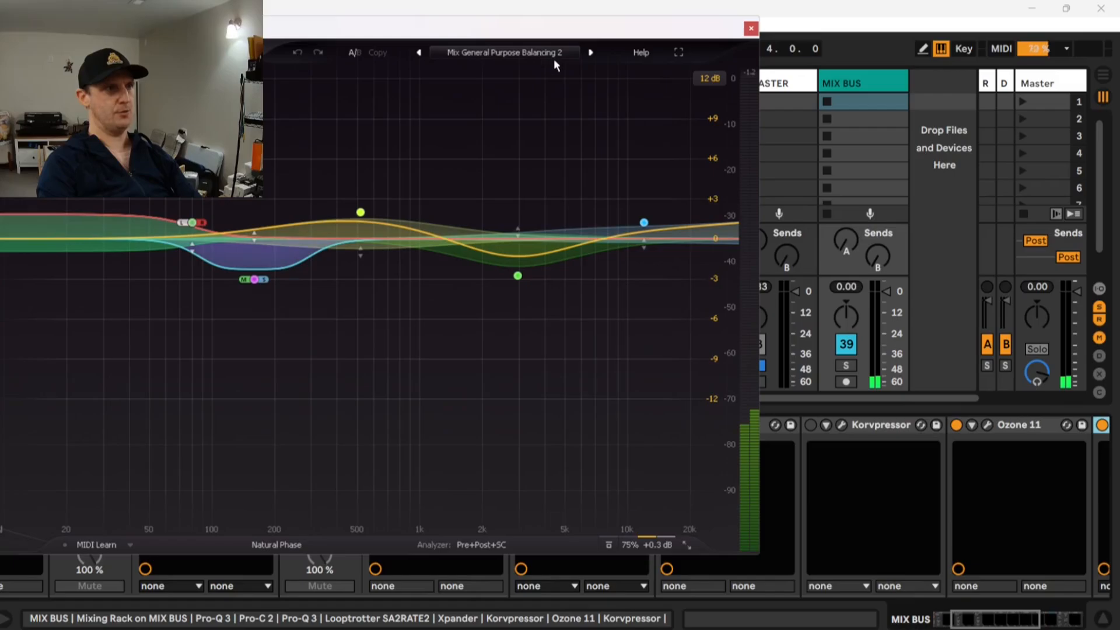
click(751, 28)
click(549, 427)
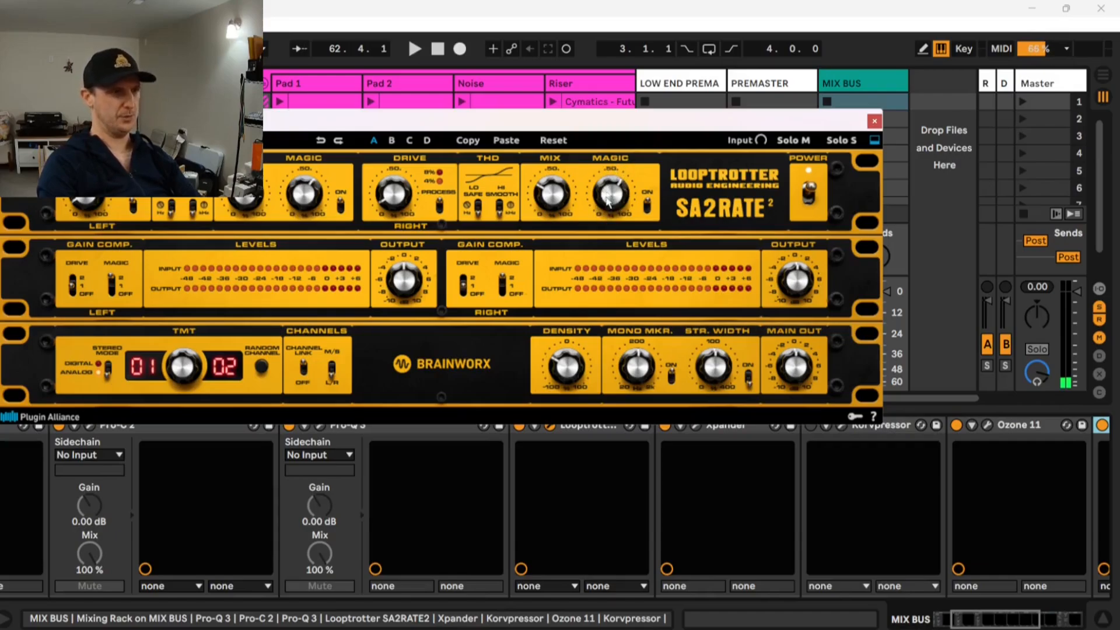
click(873, 122)
Examine the MIX BUS's Xpander in all three modes, ending on the enhancer, and close its window.
scroll(642, 460, down, 5)
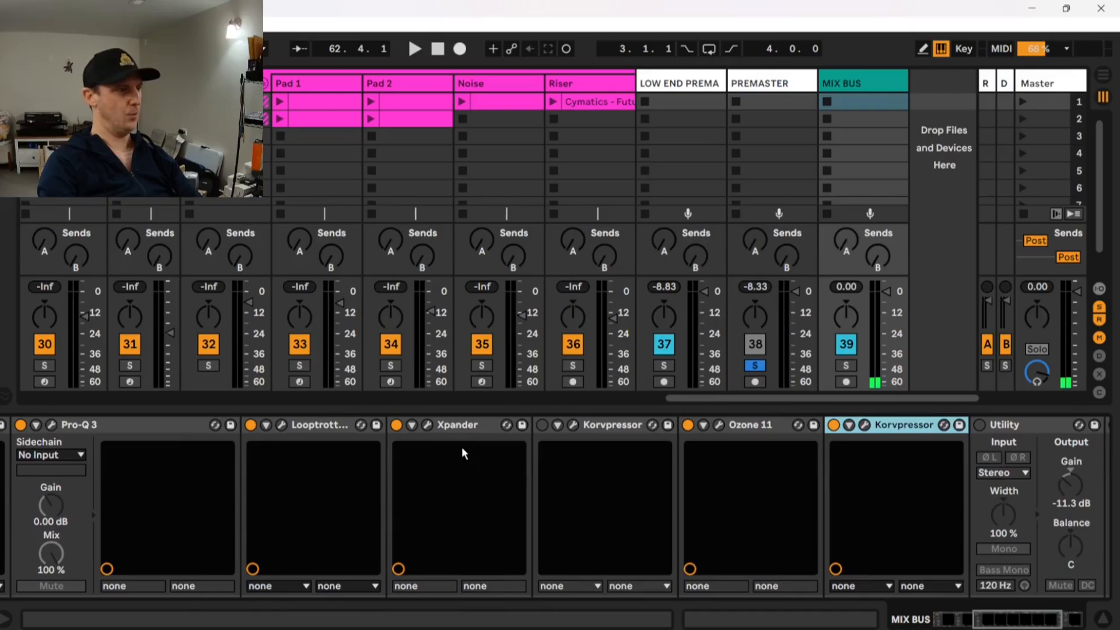
click(428, 425)
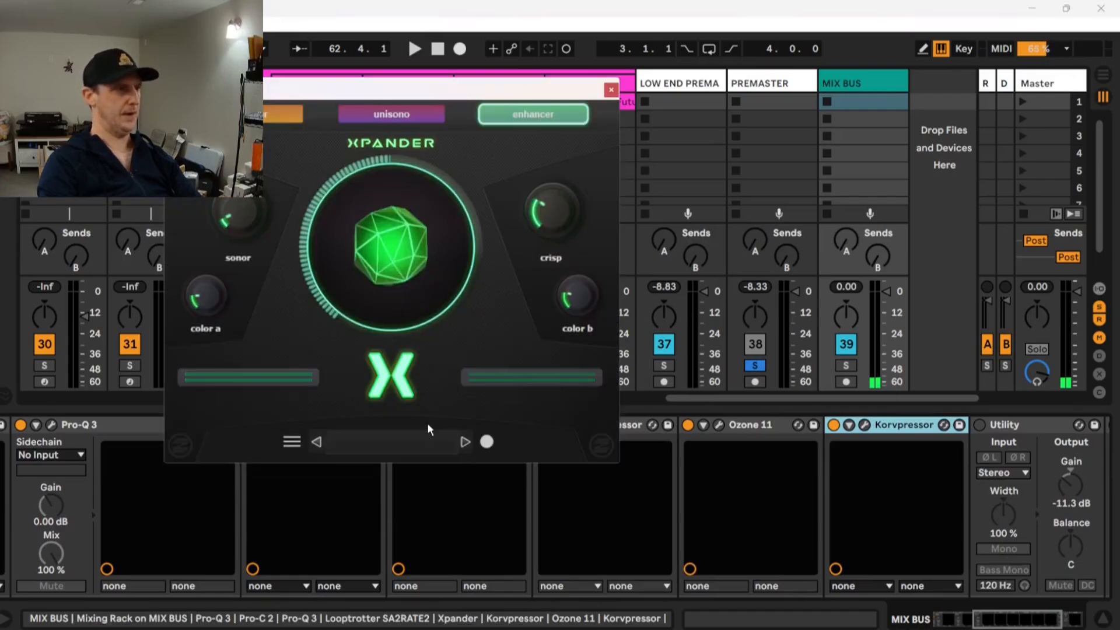
click(270, 116)
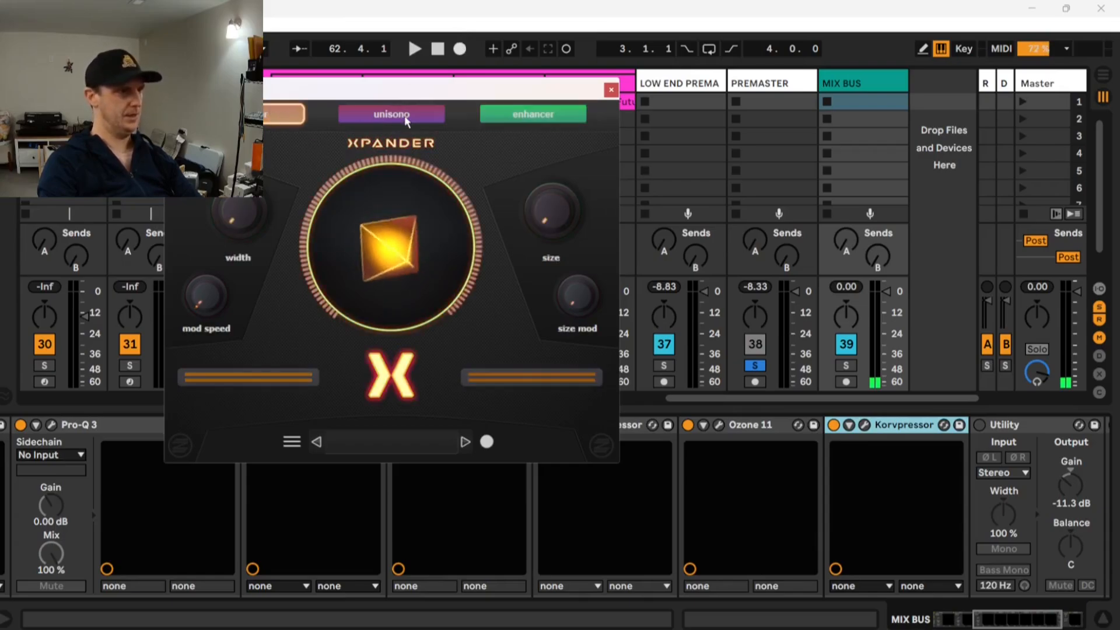
click(406, 117)
click(274, 115)
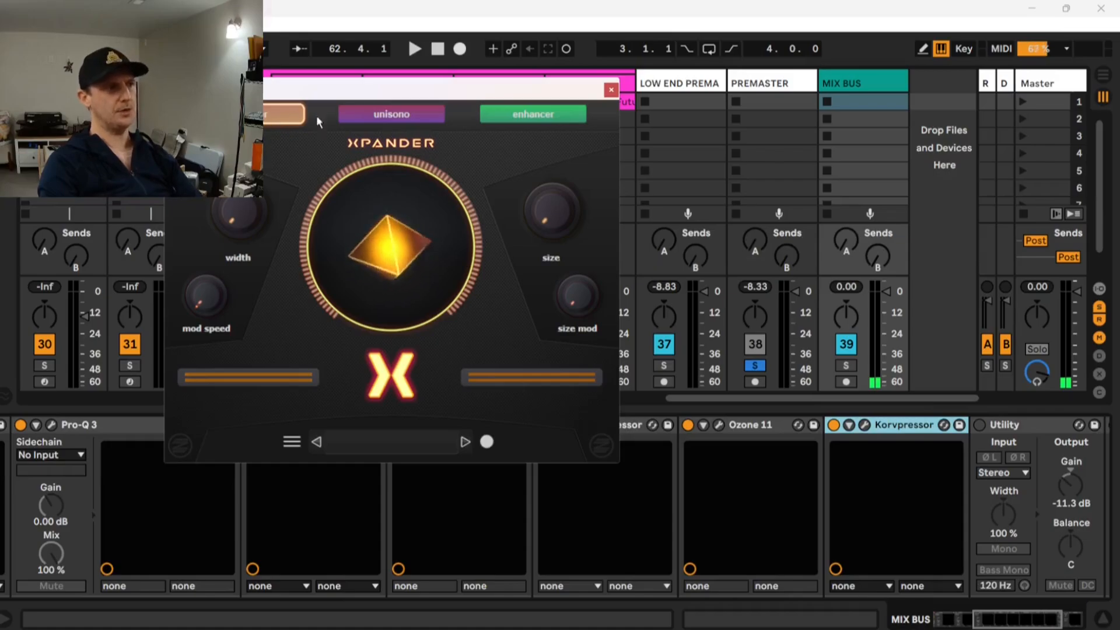
click(391, 115)
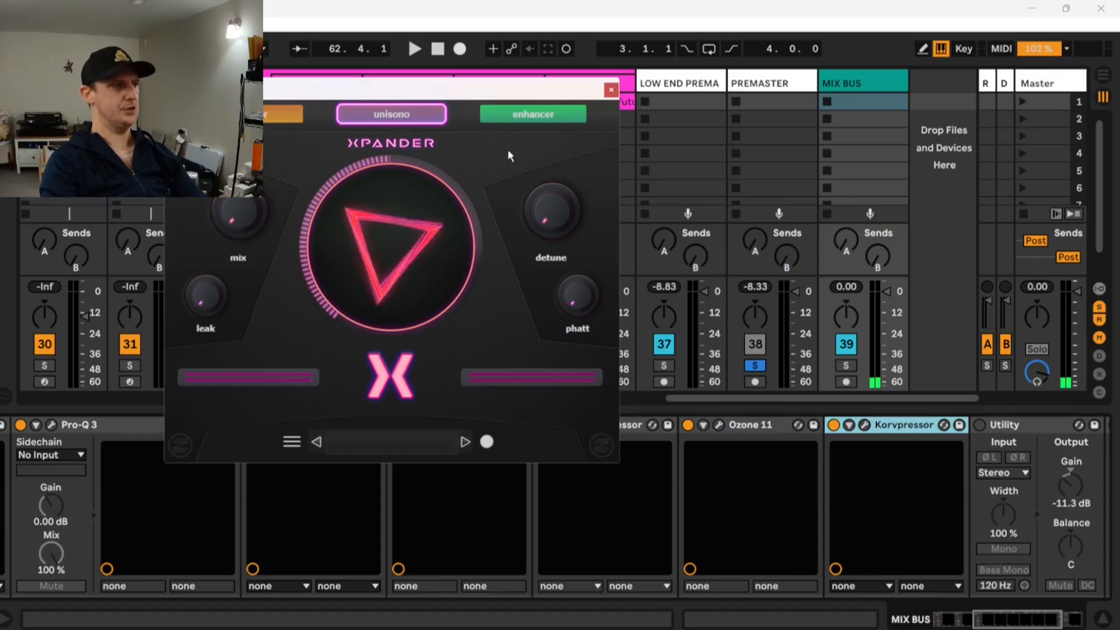
click(518, 118)
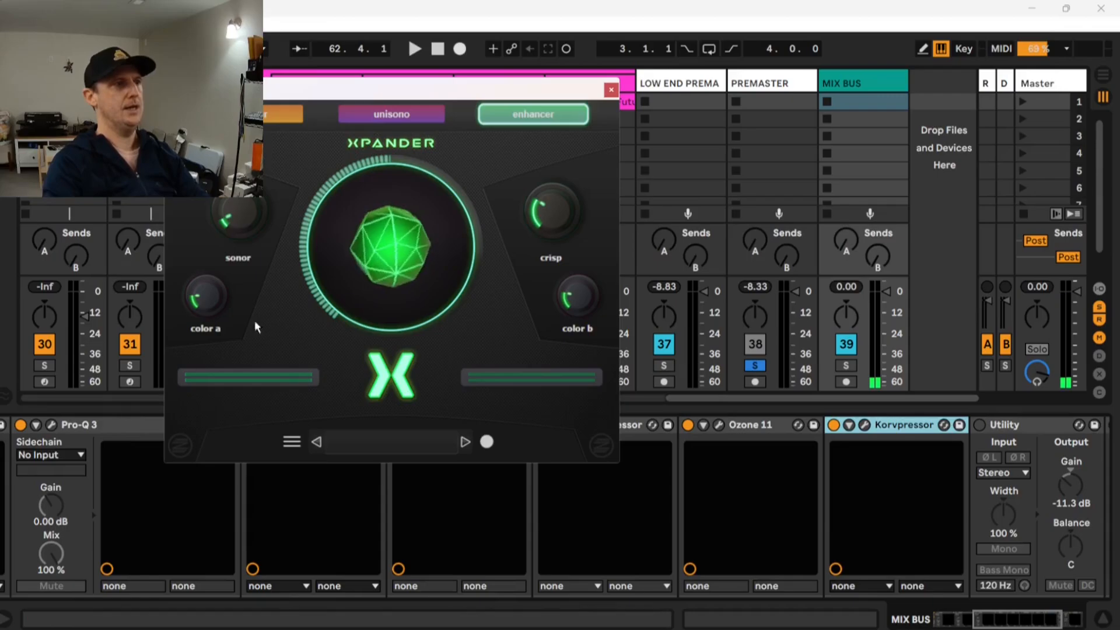
click(611, 91)
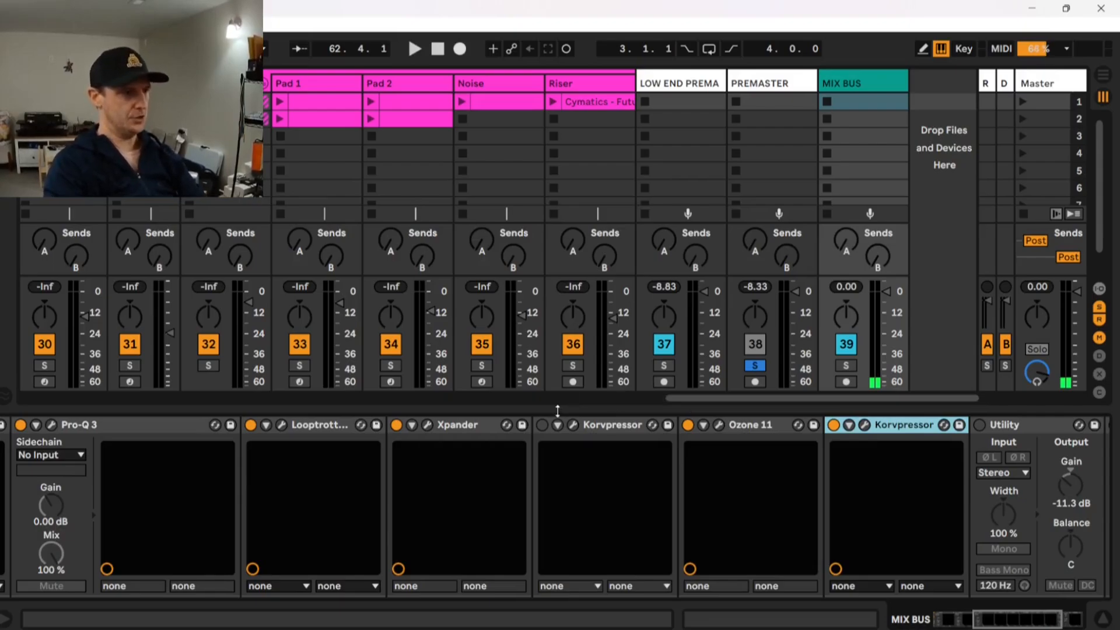
Examine the MIX BUS's Ozone 11 modules, covering Imager, Clarity, Stabilizer and Dynamic EQ, and close its window.
click(719, 427)
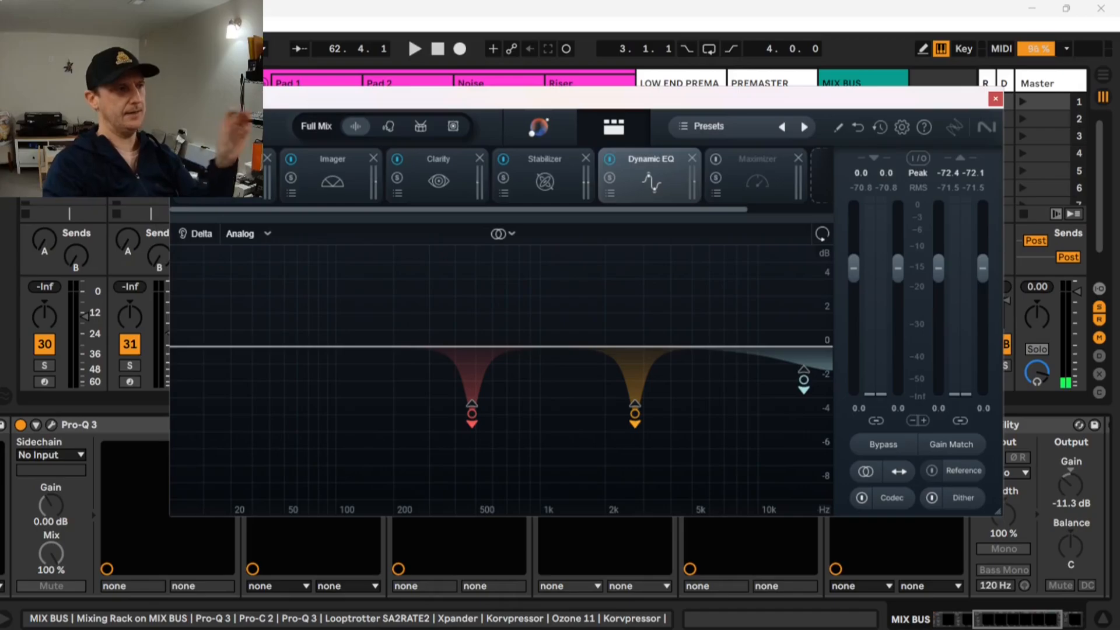
click(340, 183)
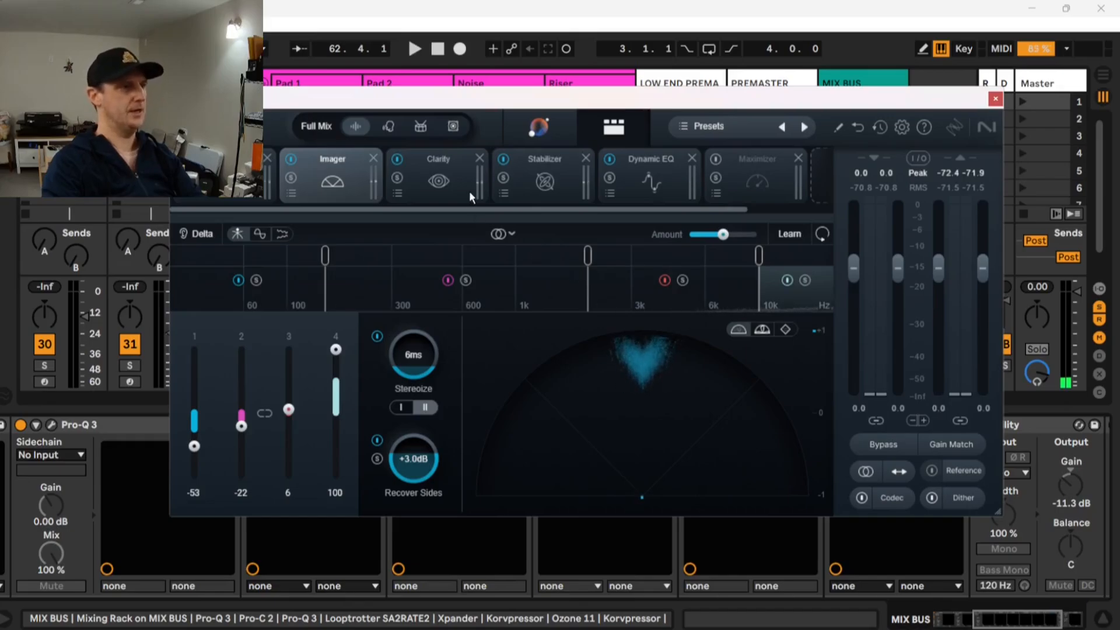
click(430, 184)
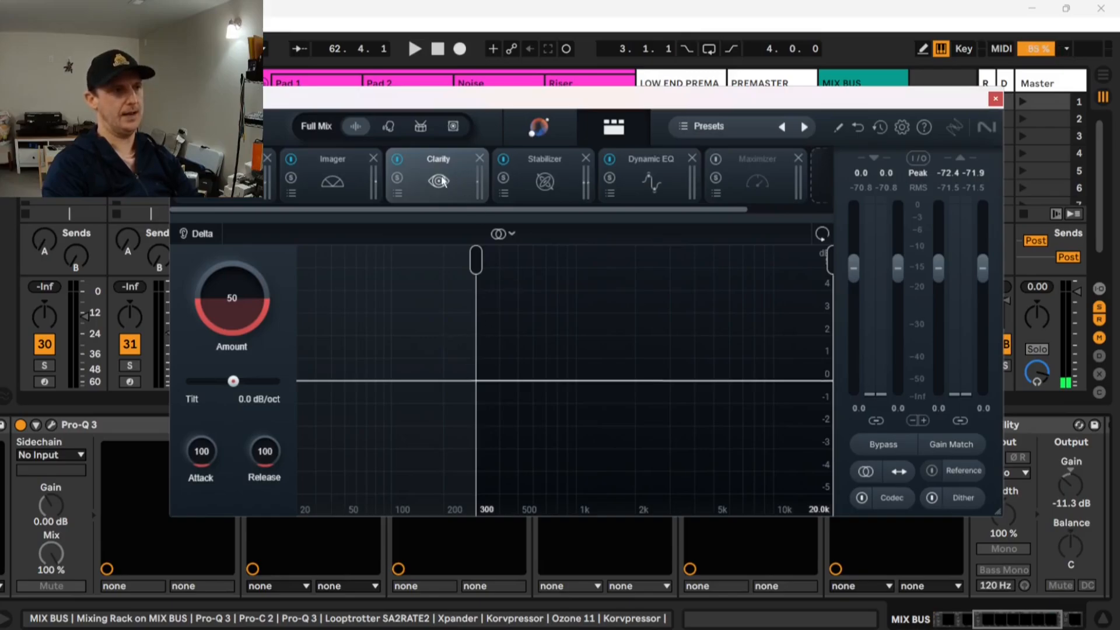
click(543, 181)
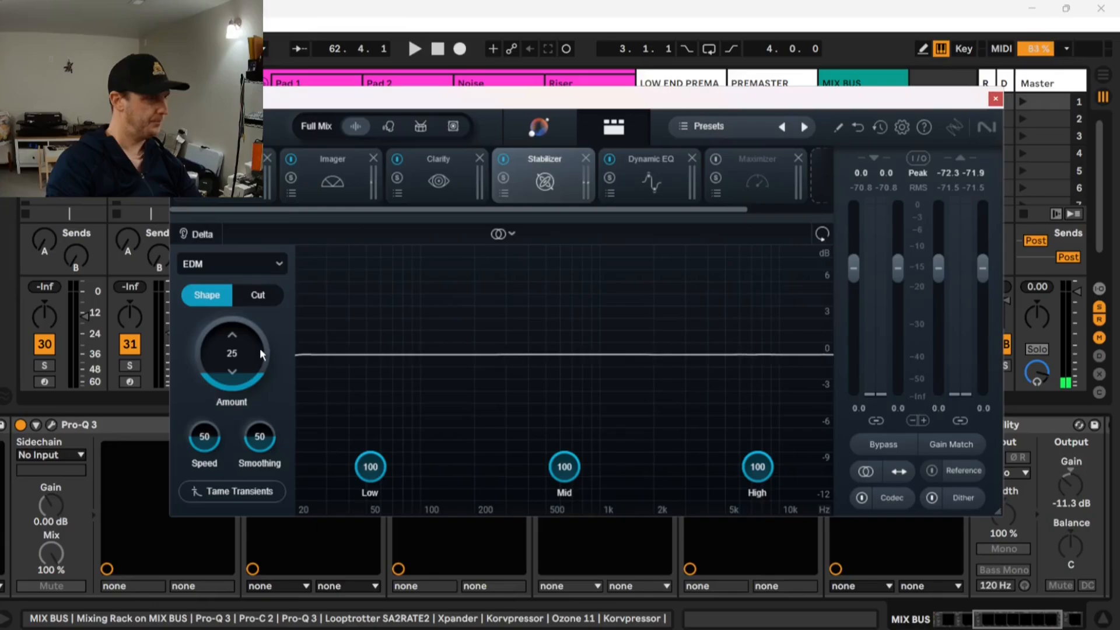
click(651, 188)
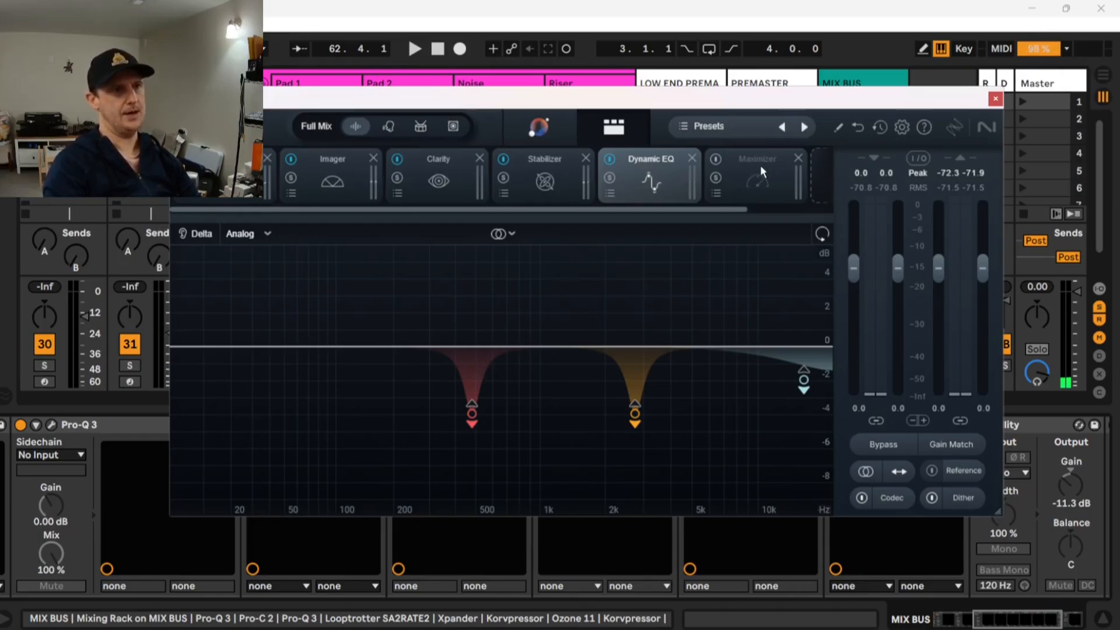
click(995, 99)
Bypass the Korvpressor just before the Utility on the MIX BUS and play the track briefly to check the Master level.
scroll(691, 500, right, 4)
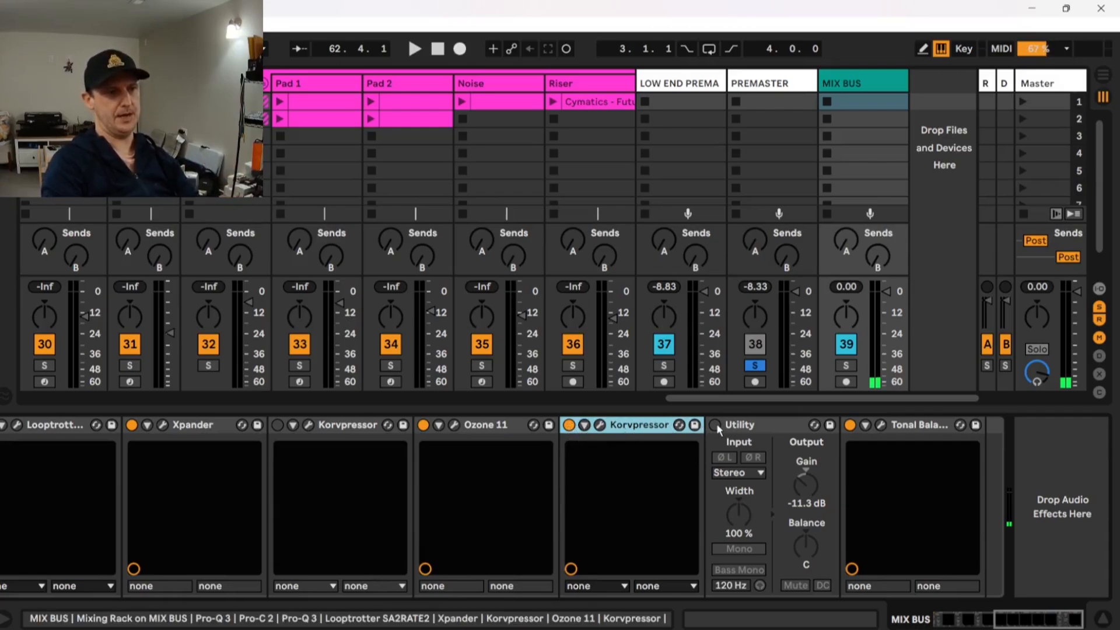
click(568, 425)
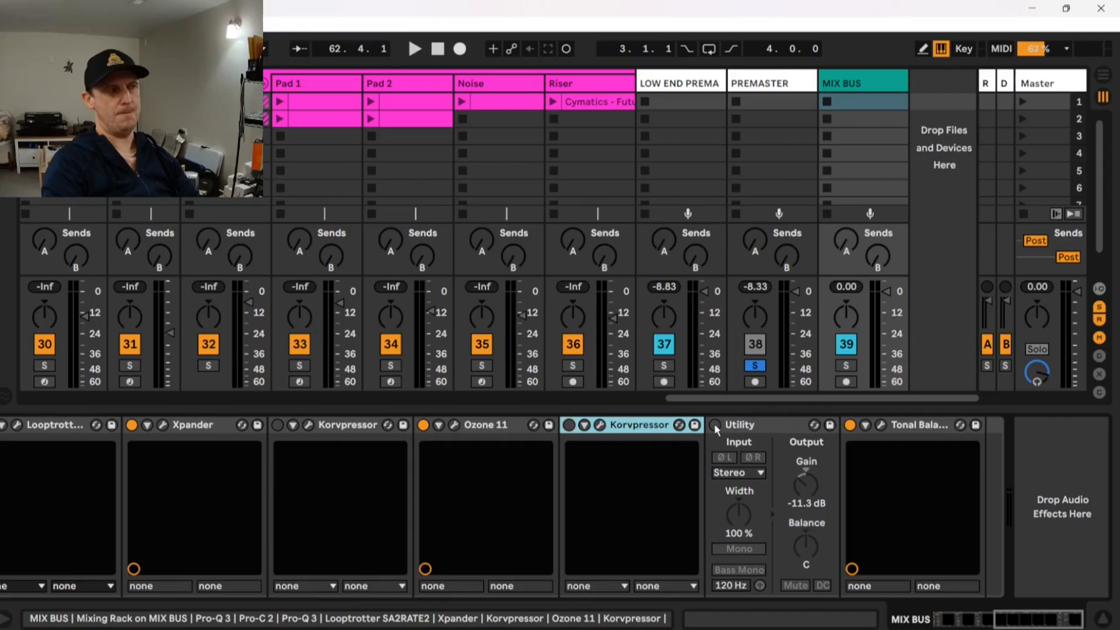
key(space)
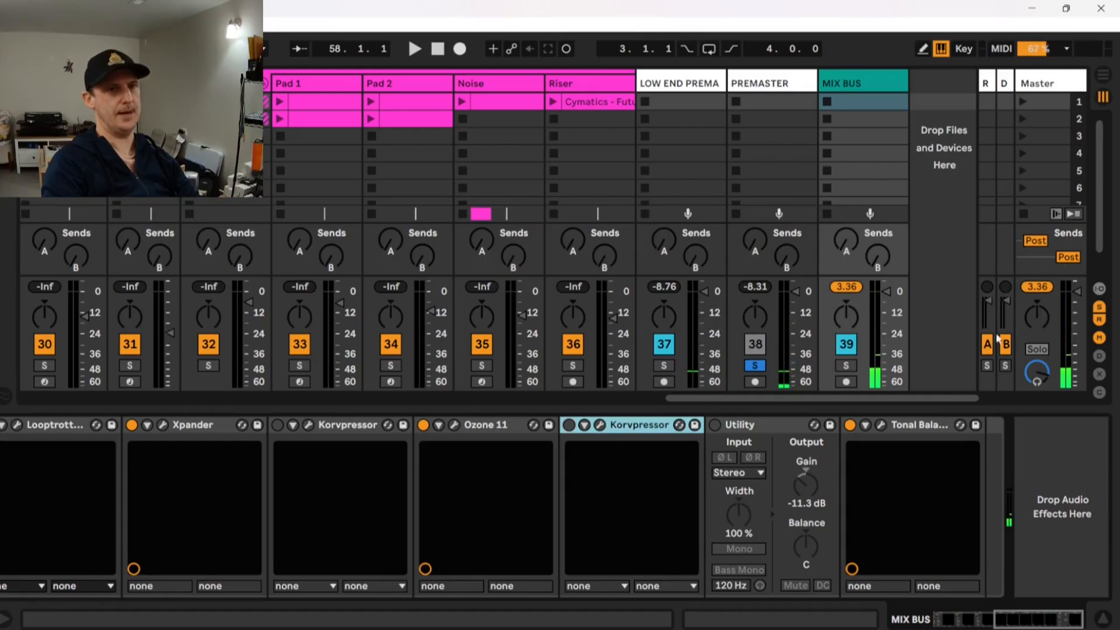
key(space)
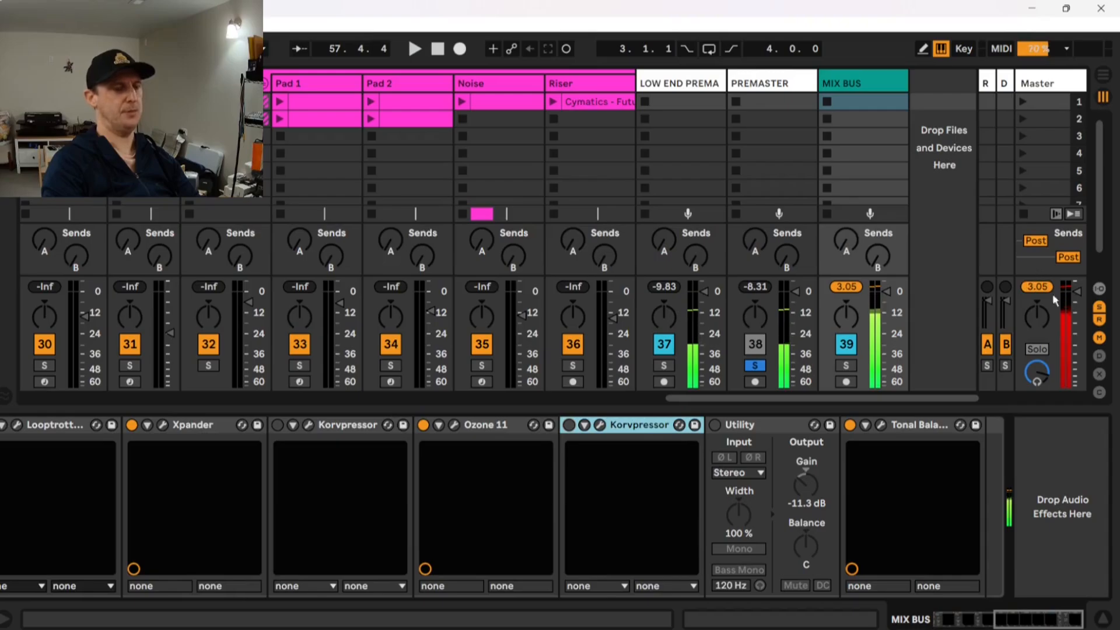
Enable the MIX BUS's Utility with its -11.3 dB gain, reset the Master peak reading and play the track to check the level.
click(715, 424)
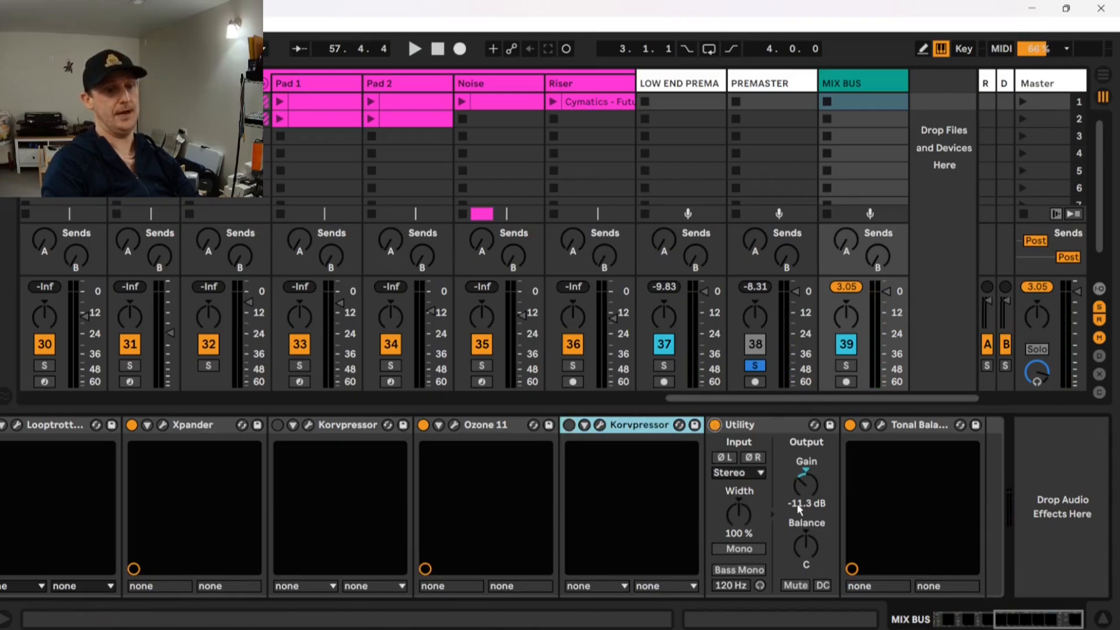
click(1042, 286)
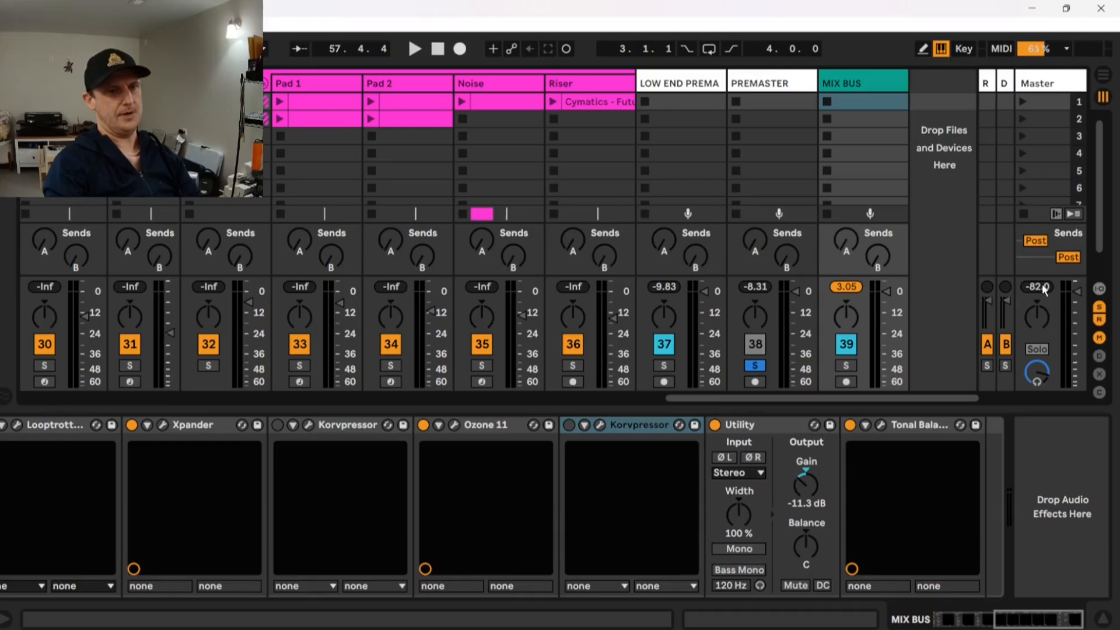
key(space)
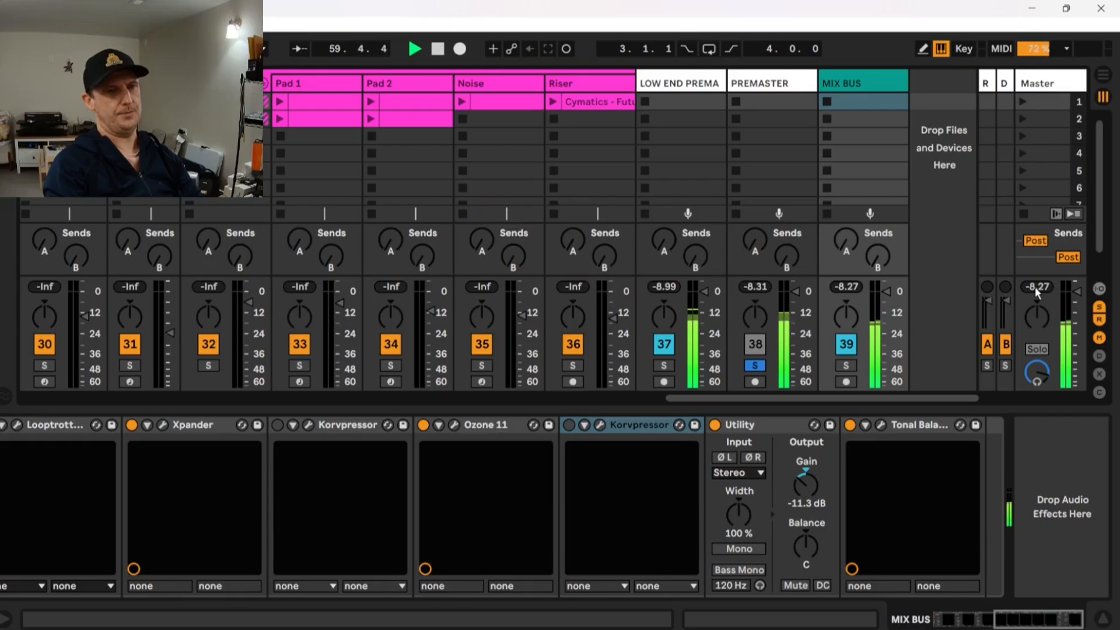
key(space)
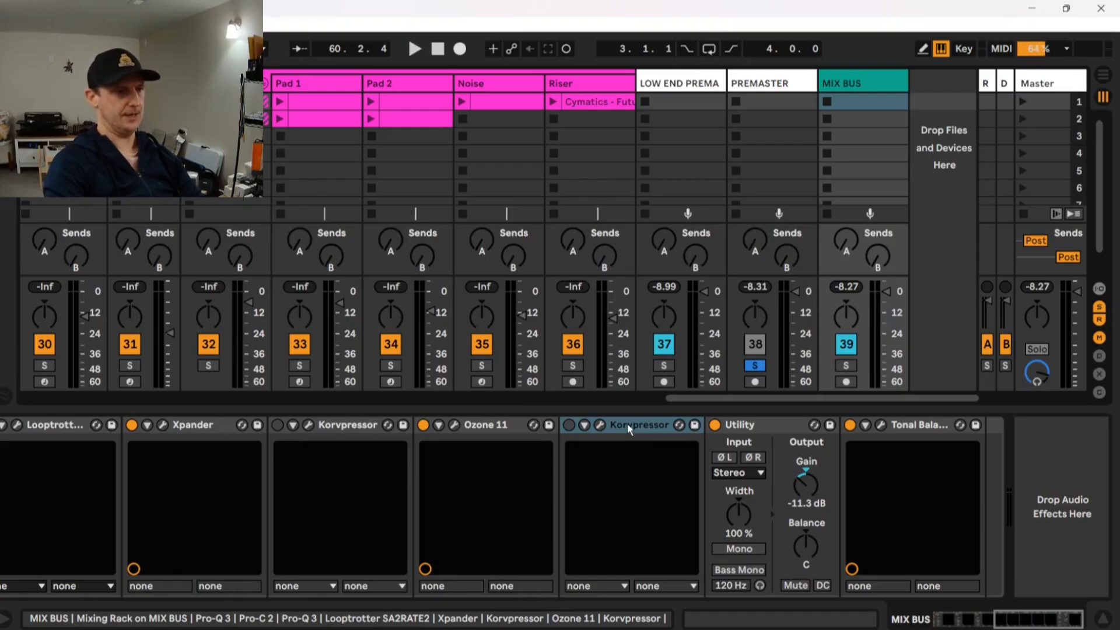
Re-enable the Korvpressor before the Utility and examine its Loudness Wars 2008 preset and Mix control during playback, closing its window.
click(570, 424)
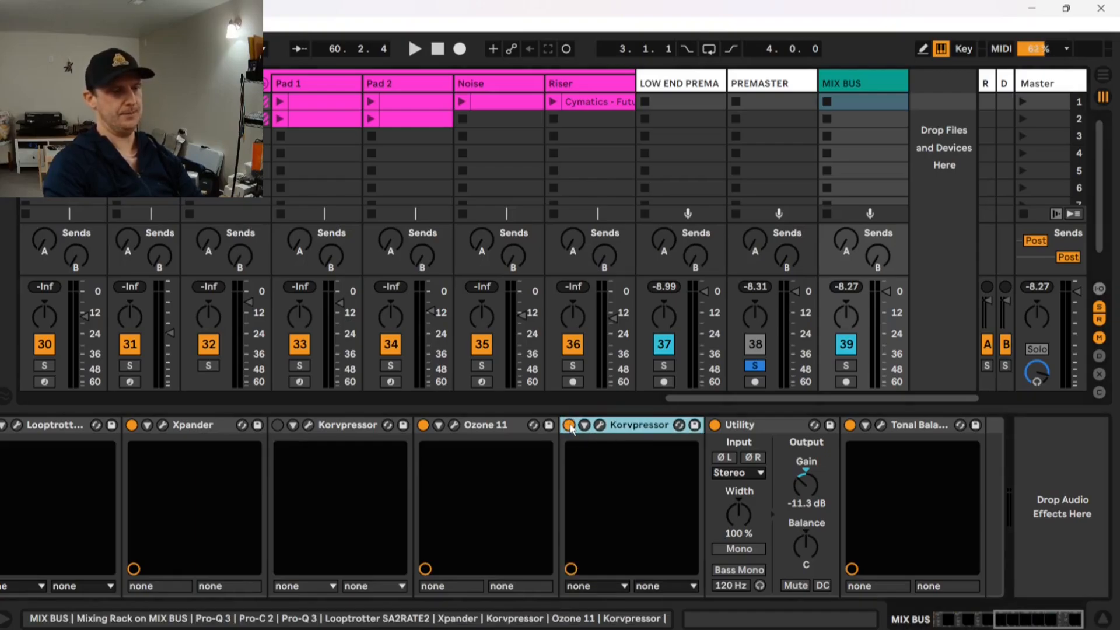
click(601, 426)
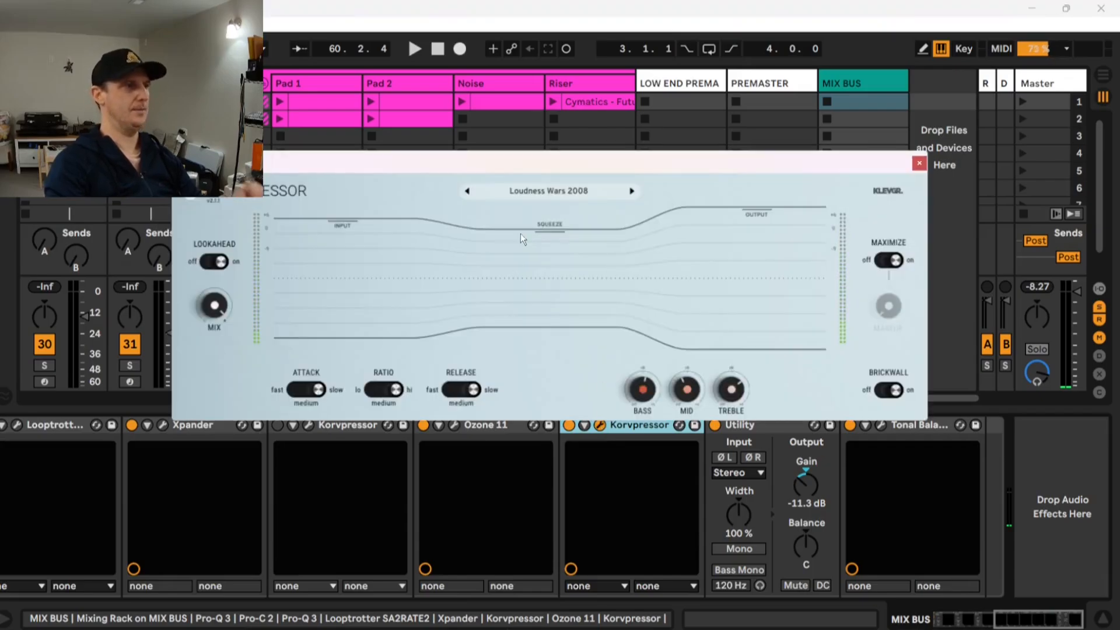
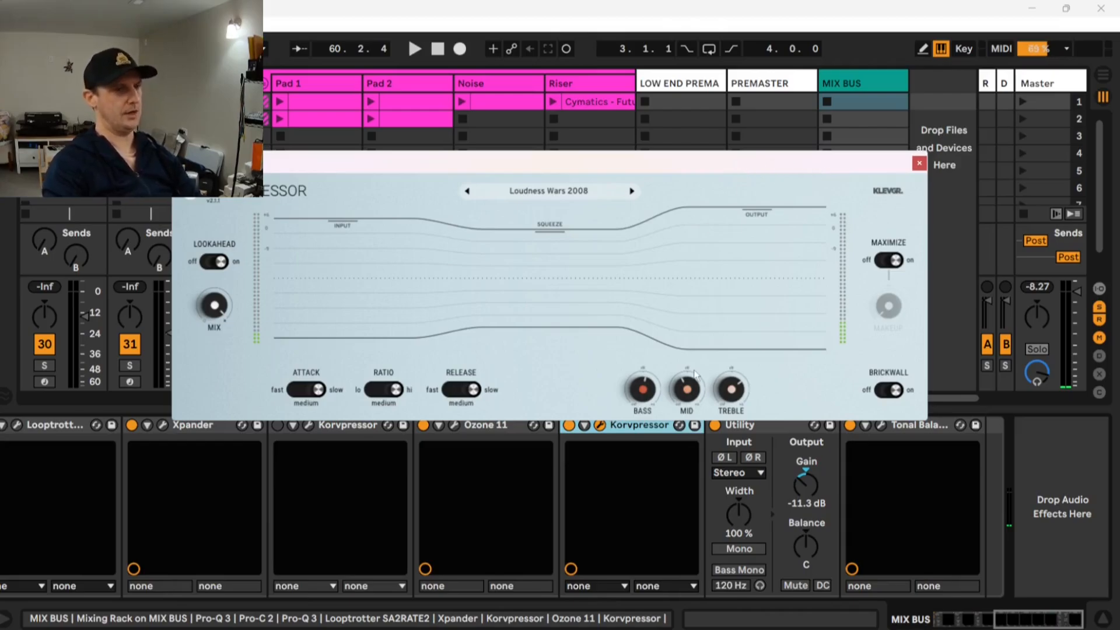
key(space)
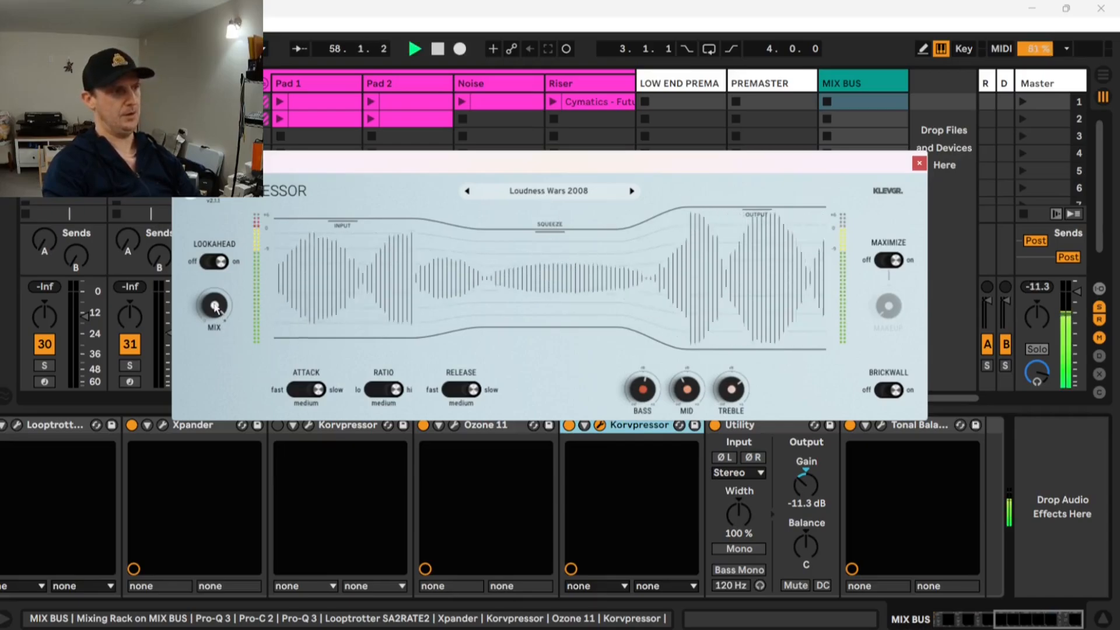
mouse_move(216, 309)
drag(215, 309, 236, 248)
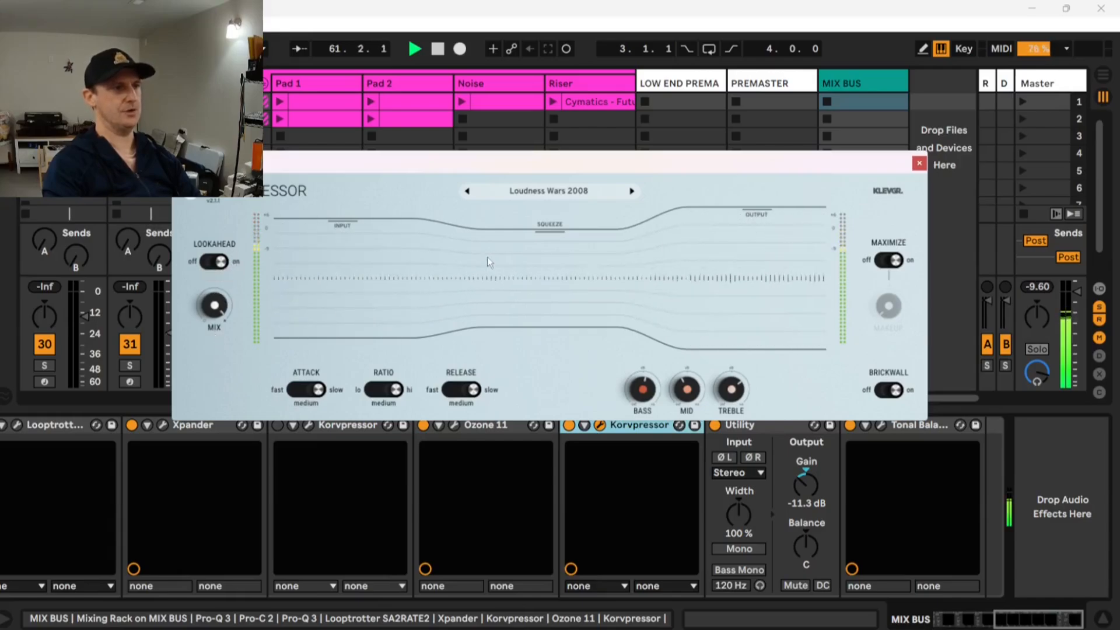
key(space)
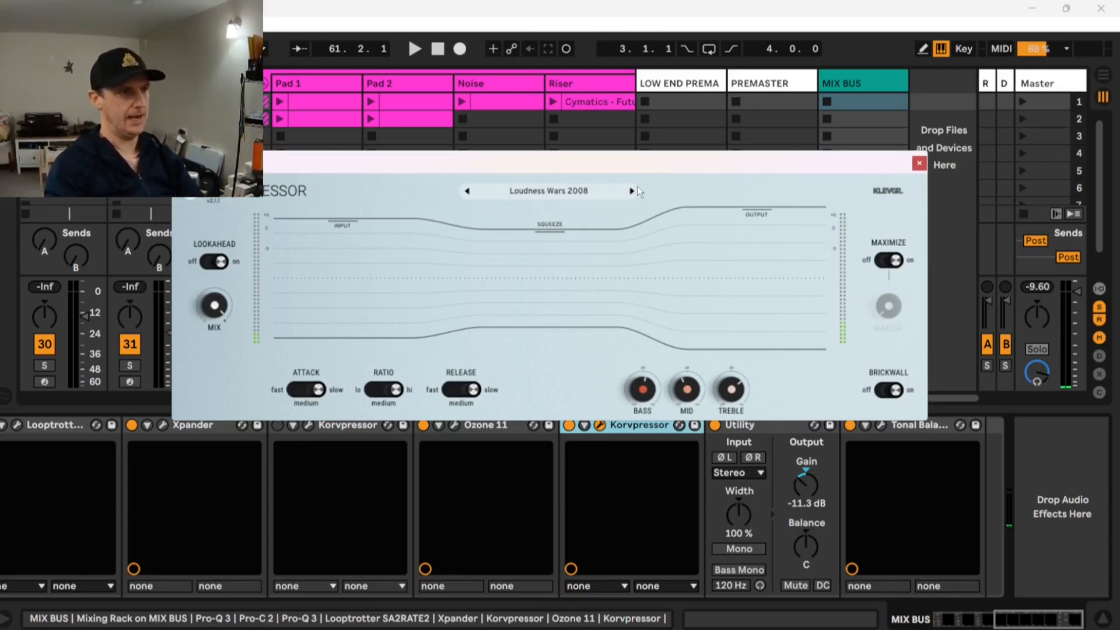
click(920, 165)
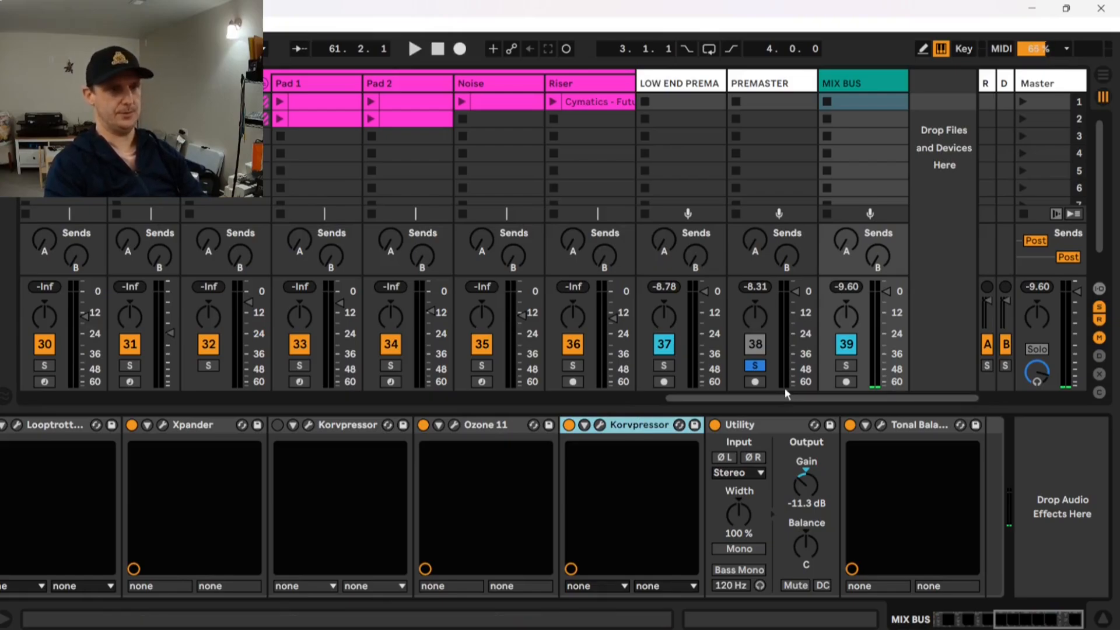
Select the Synth 1 track and locate its clips in the Arrangement view.
drag(705, 396, 551, 373)
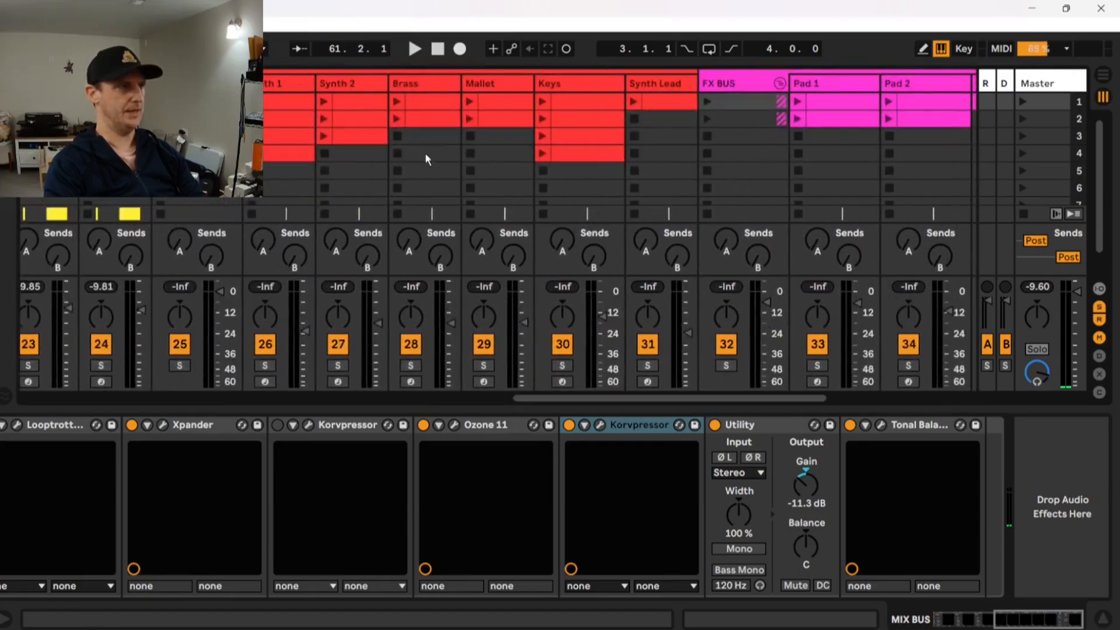
click(289, 84)
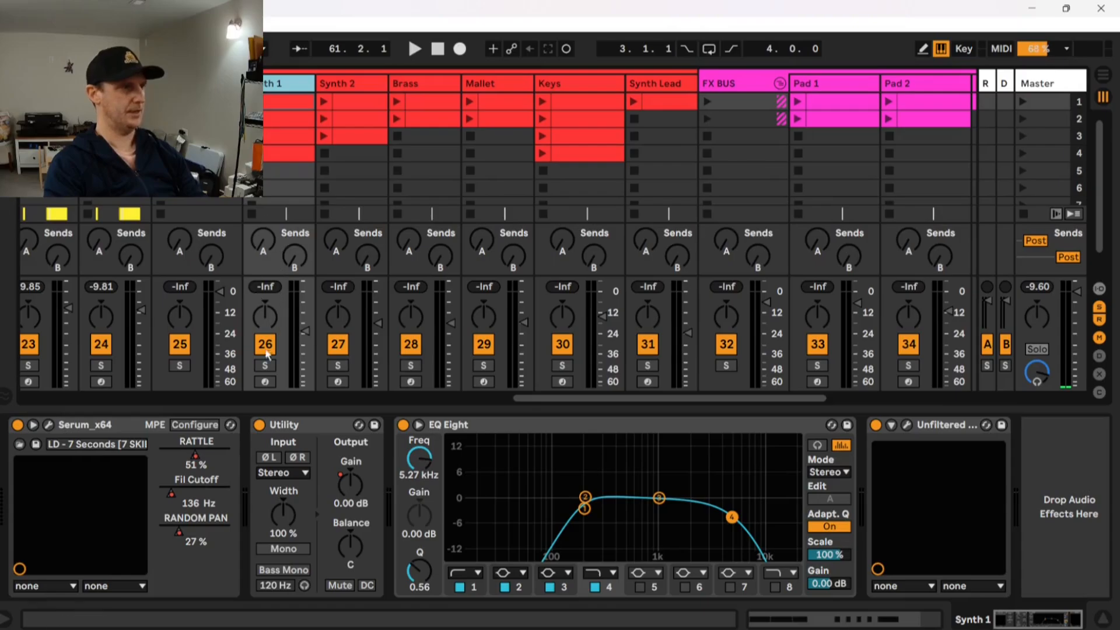
key(Tab)
scroll(221, 257, down, 5)
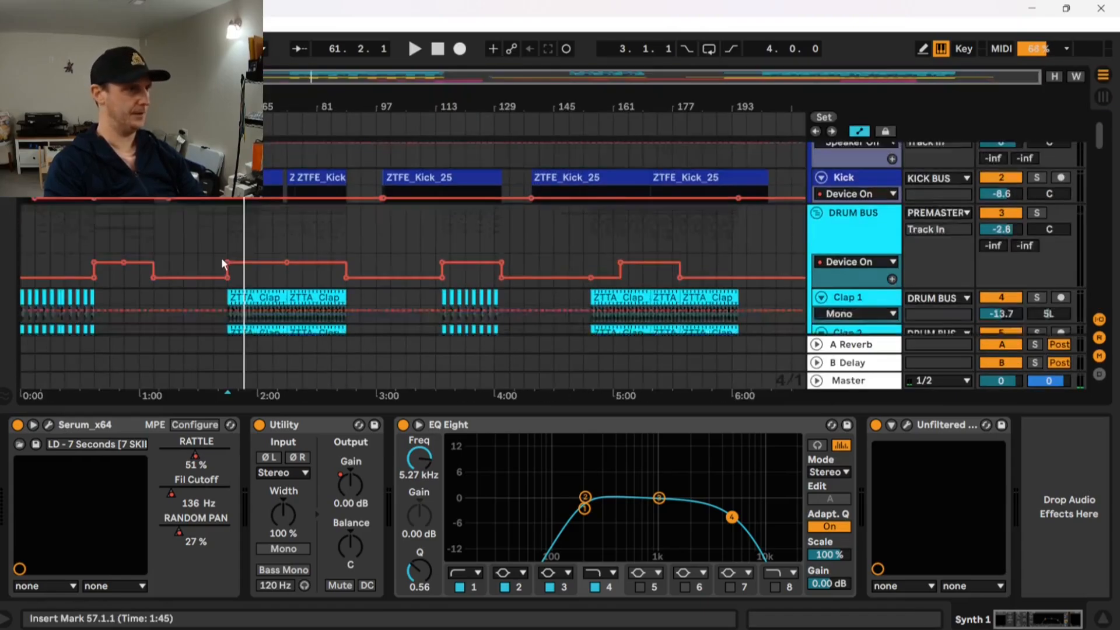
scroll(211, 242, down, 10)
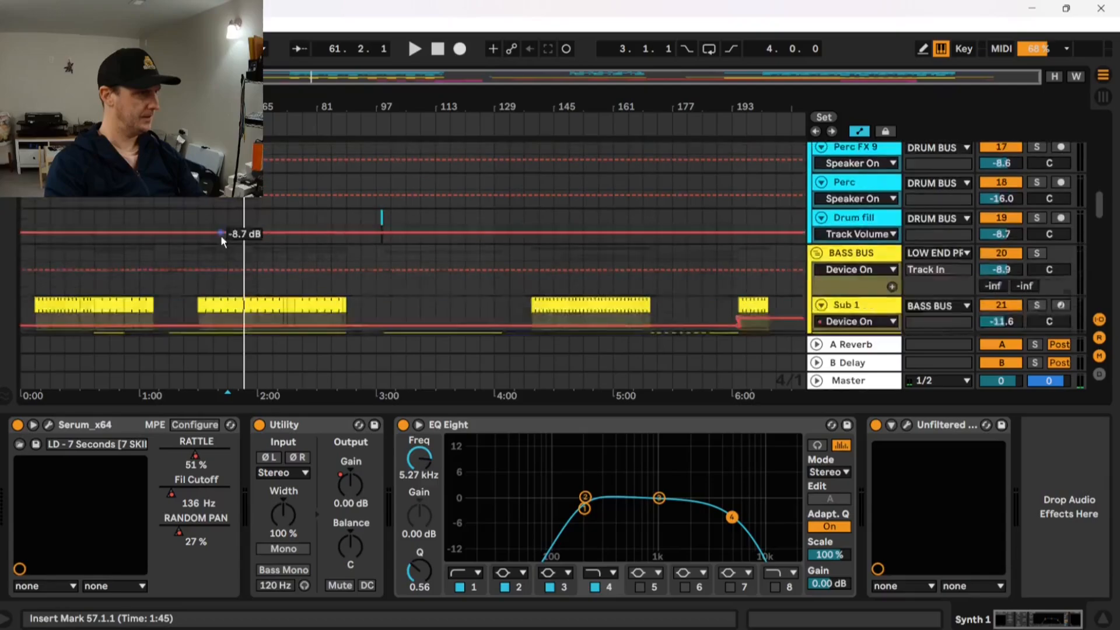
scroll(220, 235, down, 6)
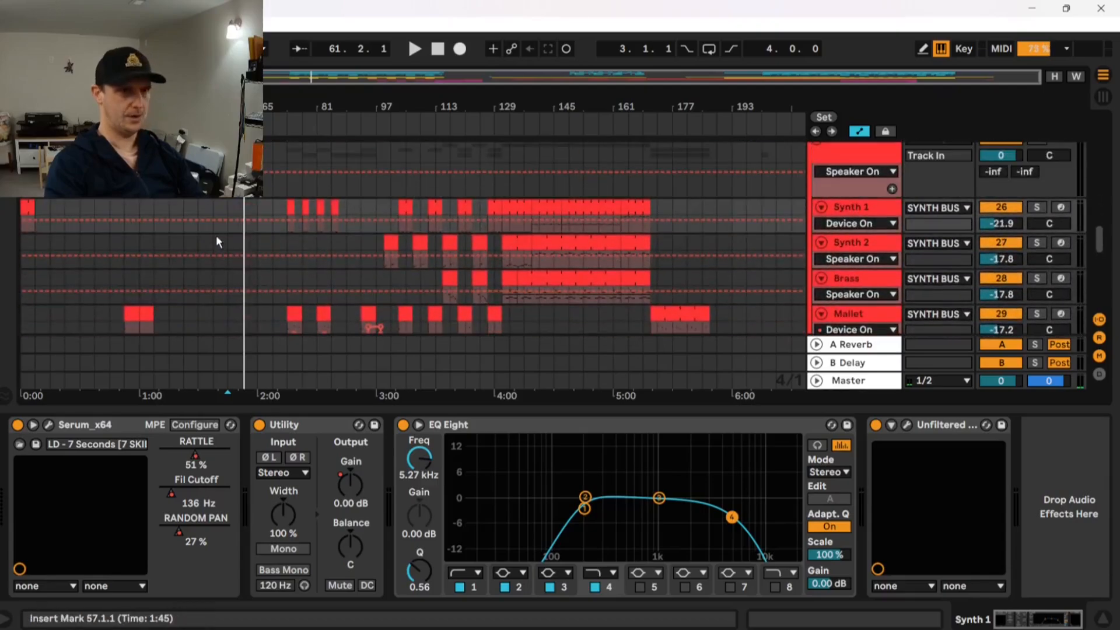
Play the arrangement from the Synth 1 clip at bar 73 and solo the Synth 1 track.
click(285, 202)
key(space)
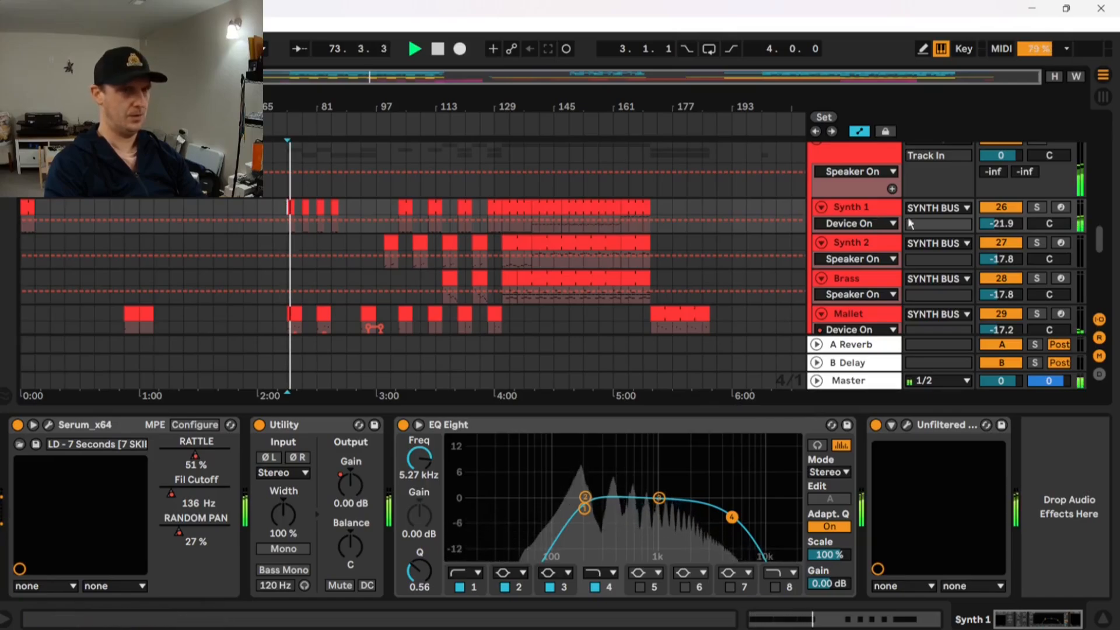
click(1037, 207)
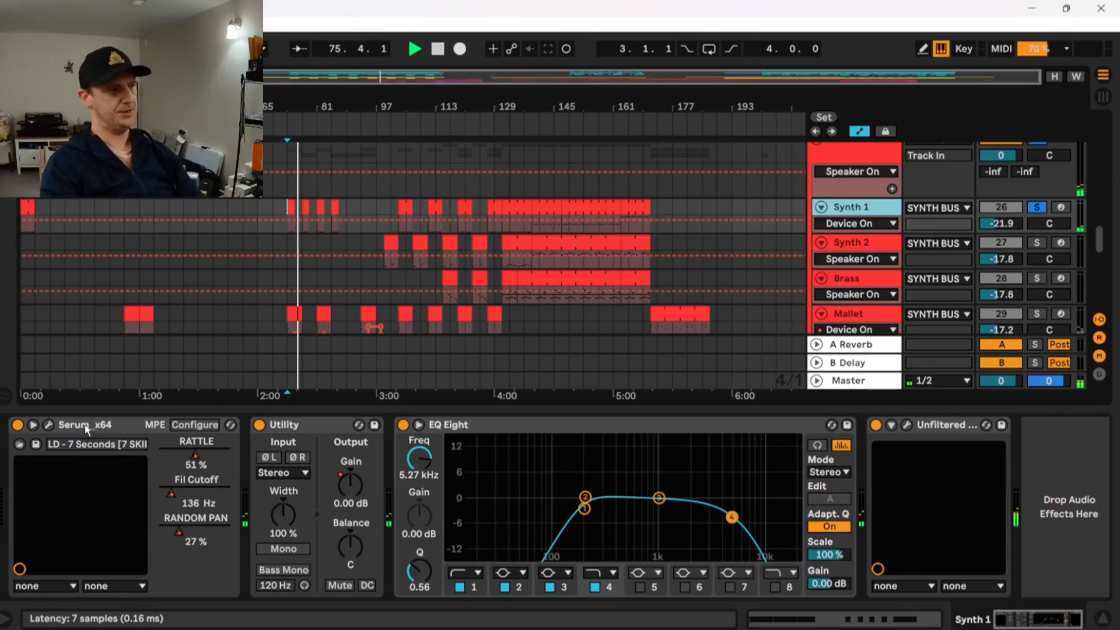
key(space)
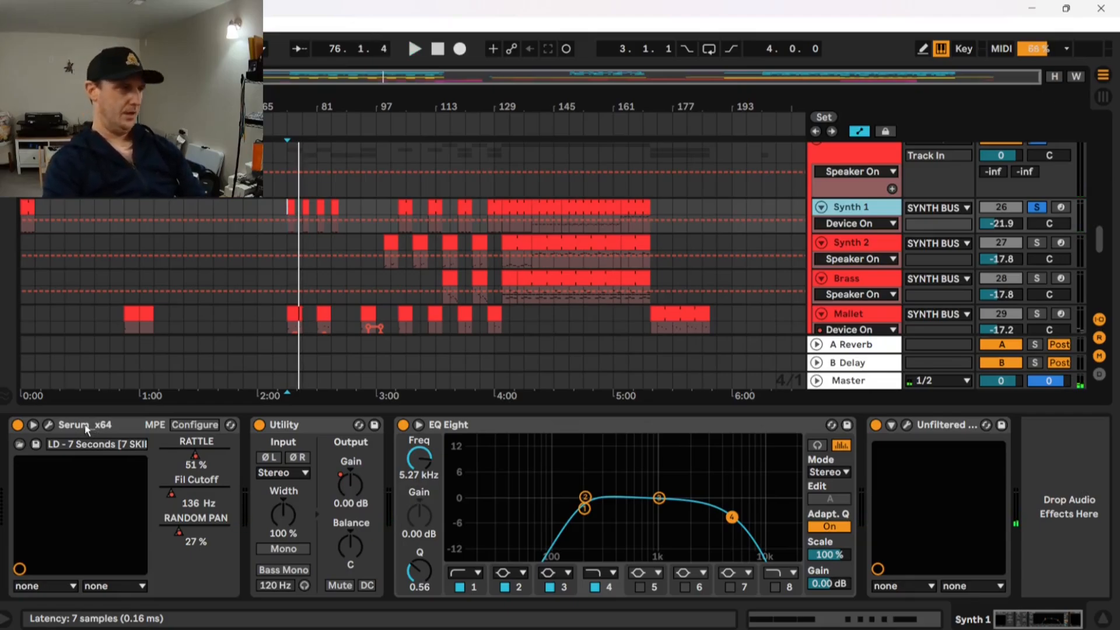
Examine the Serum patch on Synth 1 and the MIDI notes in its clip at bar 73.
click(49, 424)
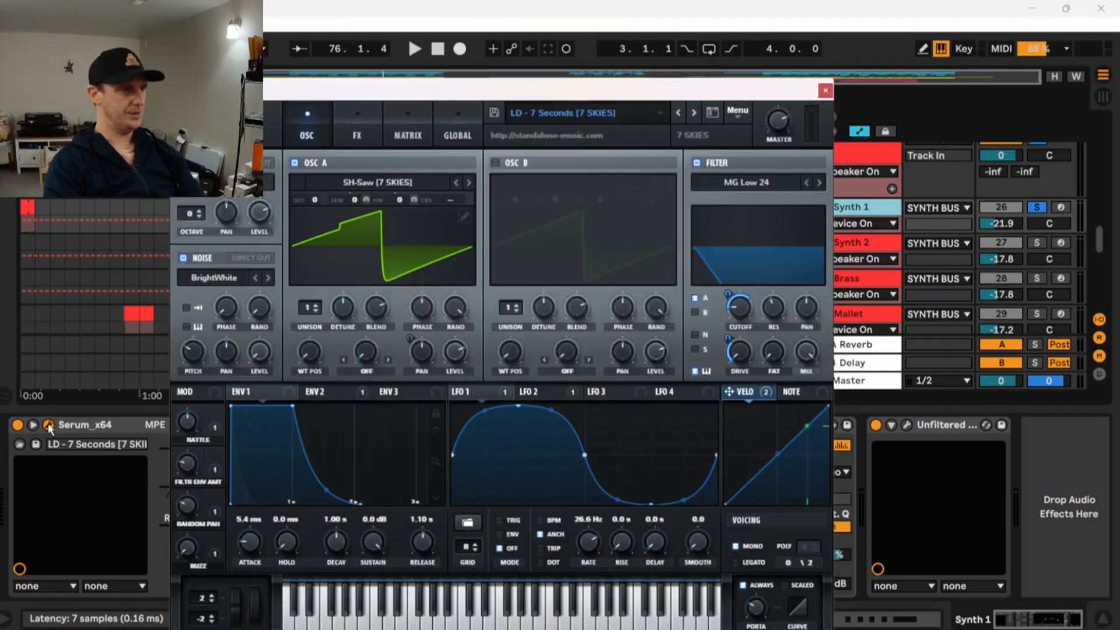
click(825, 92)
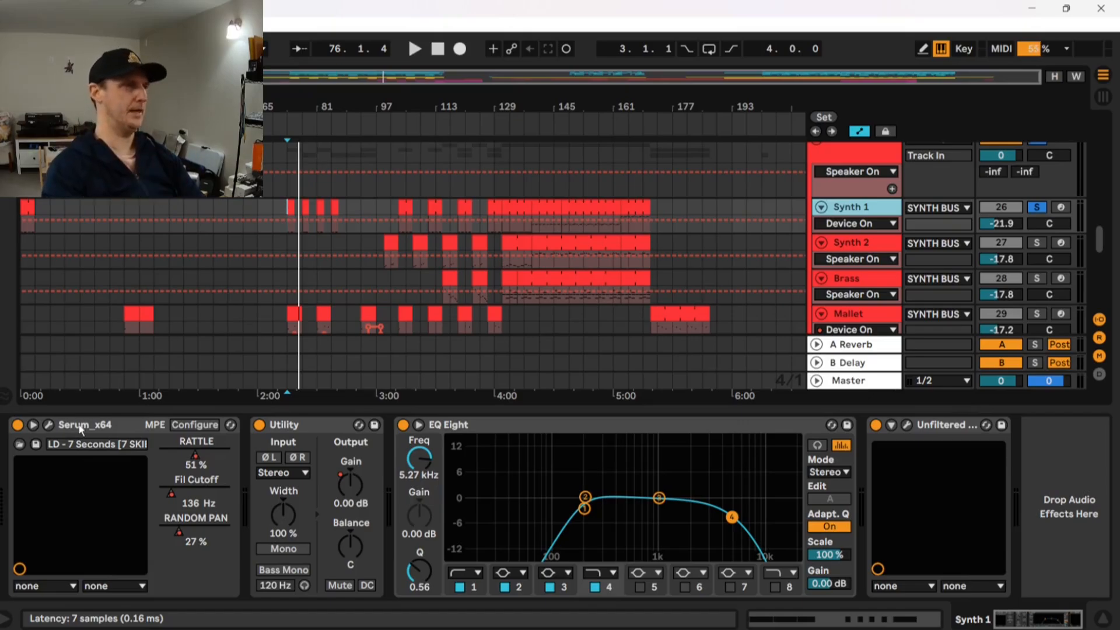
scroll(293, 222, up, 4)
double_click(285, 207)
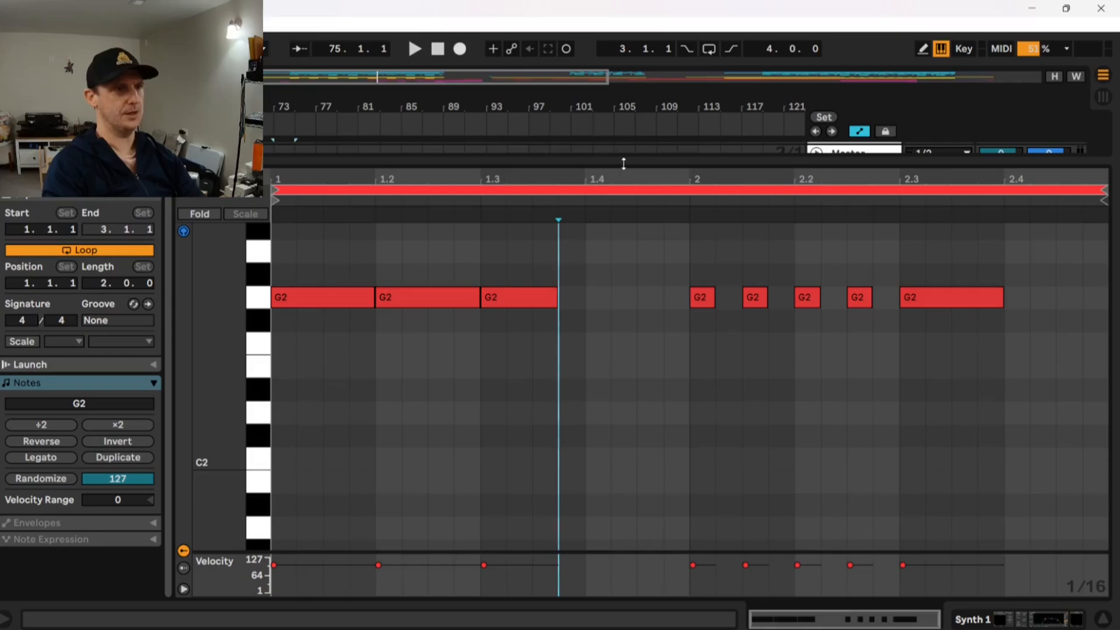
key(ctrl+alt+l)
scroll(366, 245, up, 3)
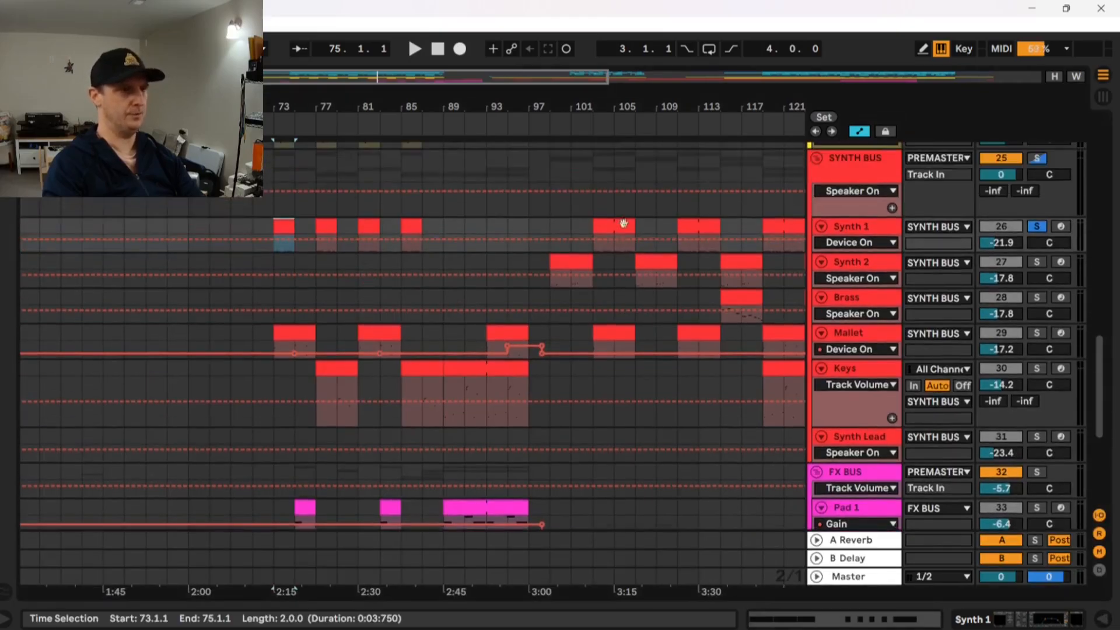
Show the Synth 1 device chain and audition its soloed clips from bar 73 and bar 103.
click(862, 227)
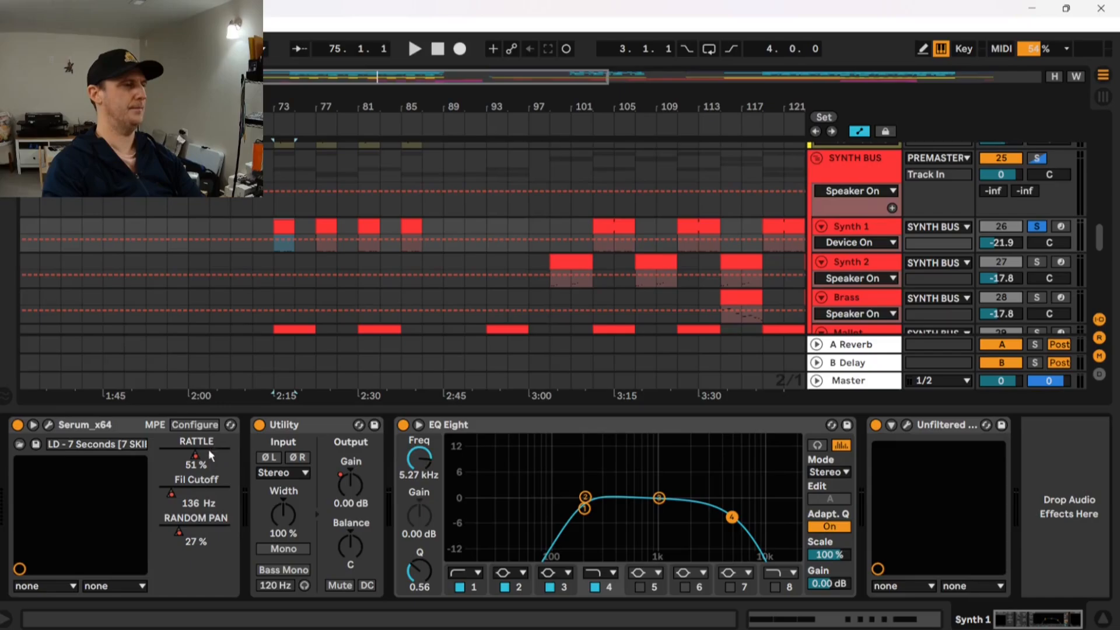
click(117, 426)
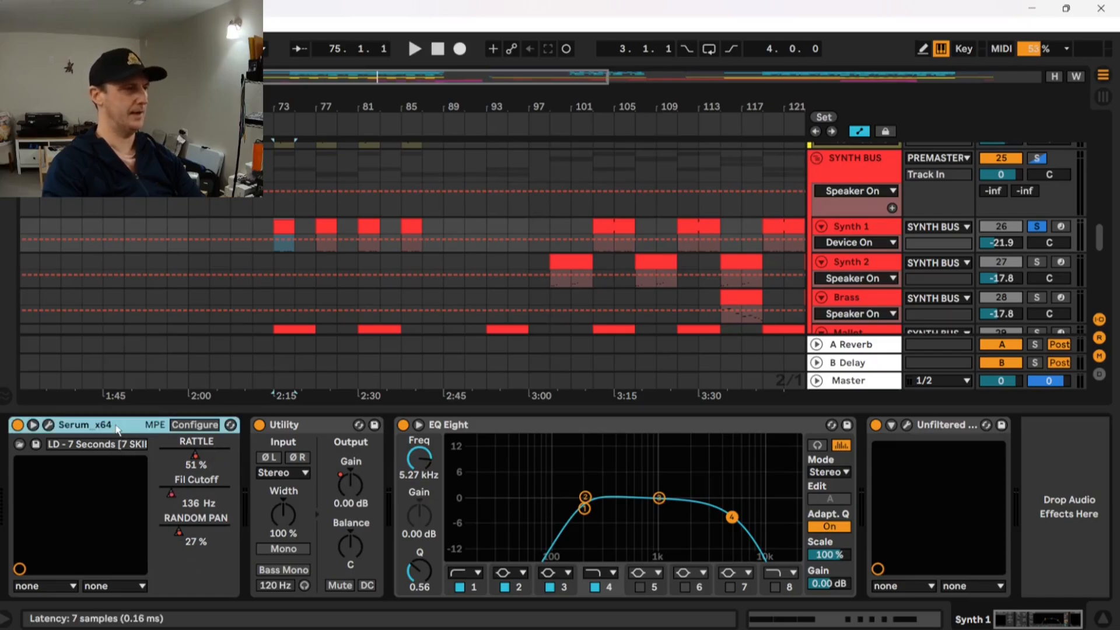
key(space)
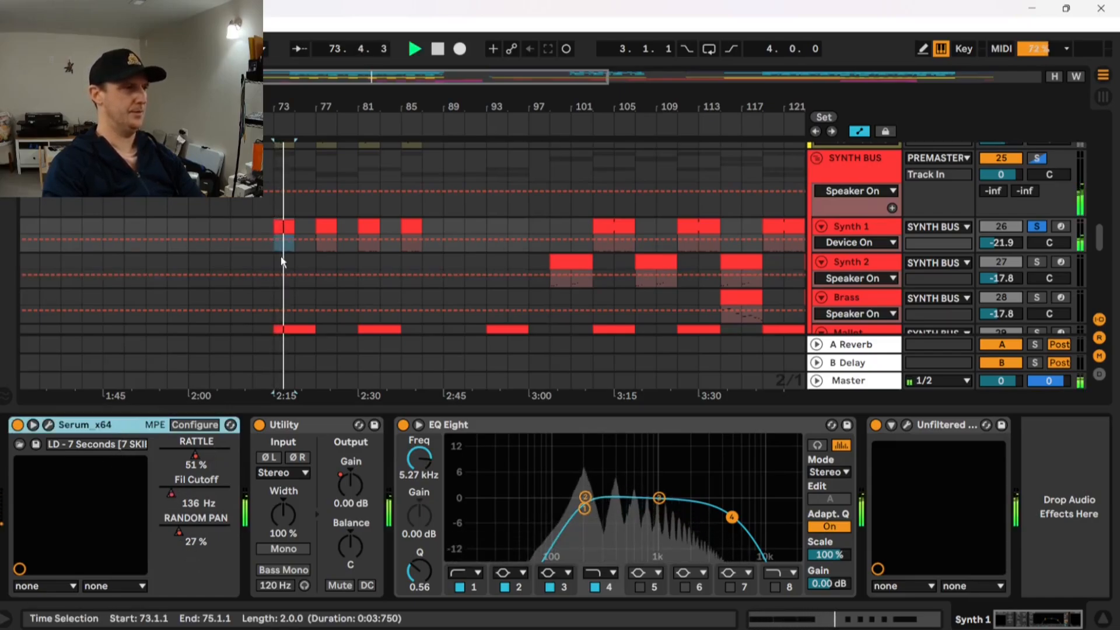
click(595, 241)
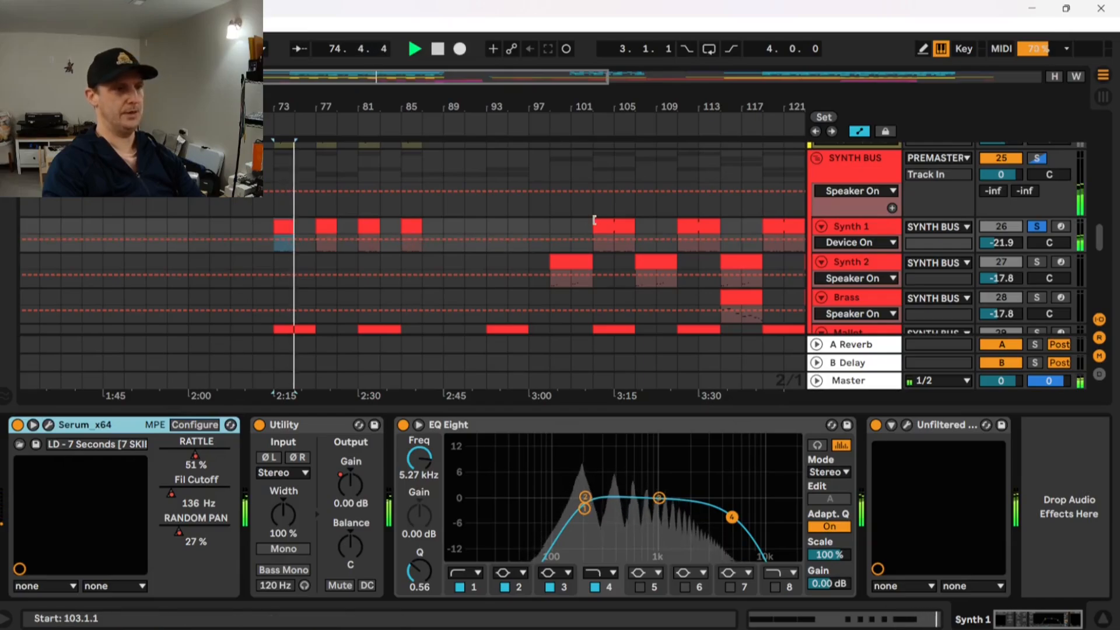
key(space)
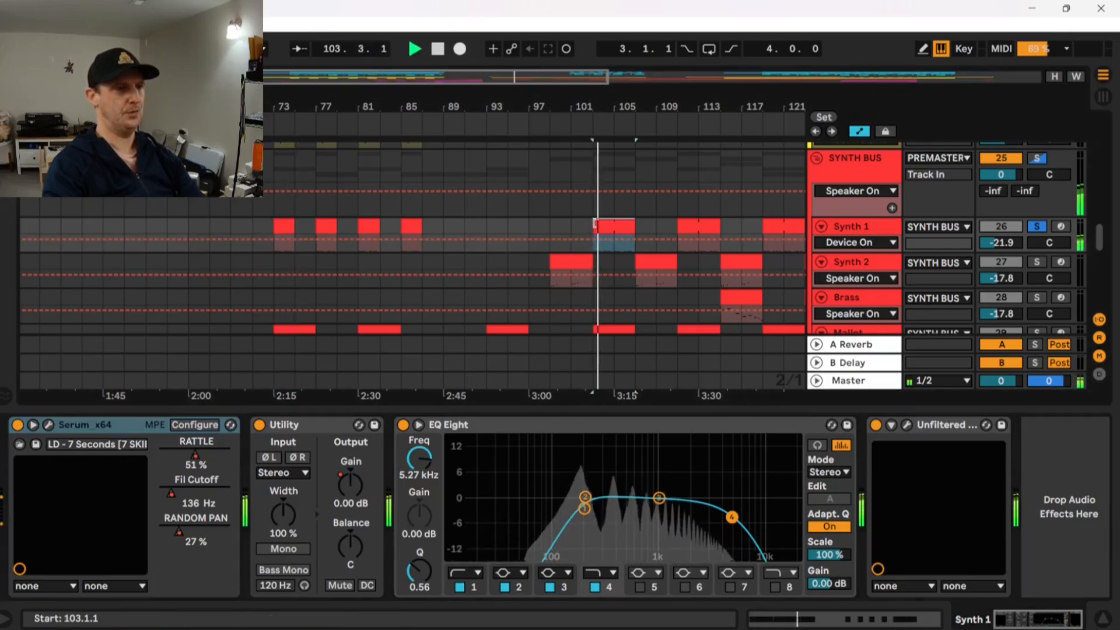
scroll(595, 222, down, 1)
scroll(595, 222, right, 5)
scroll(579, 158, down, 1)
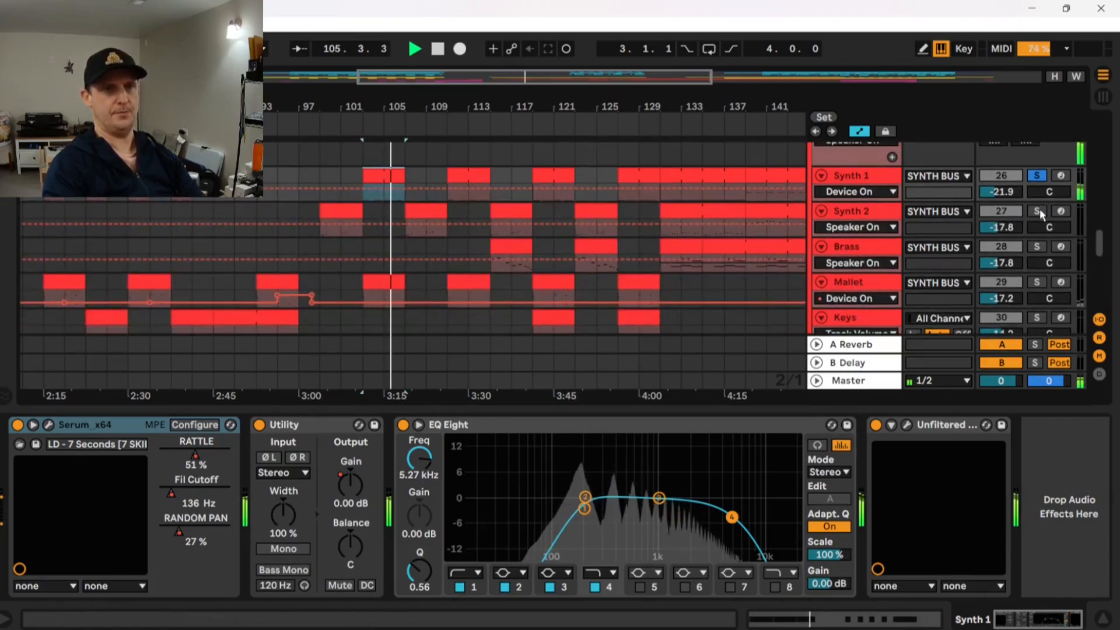
Solo Synth 2 together with Synth 1, audition its clip from bar 99 and examine its Serum patch.
click(1038, 210)
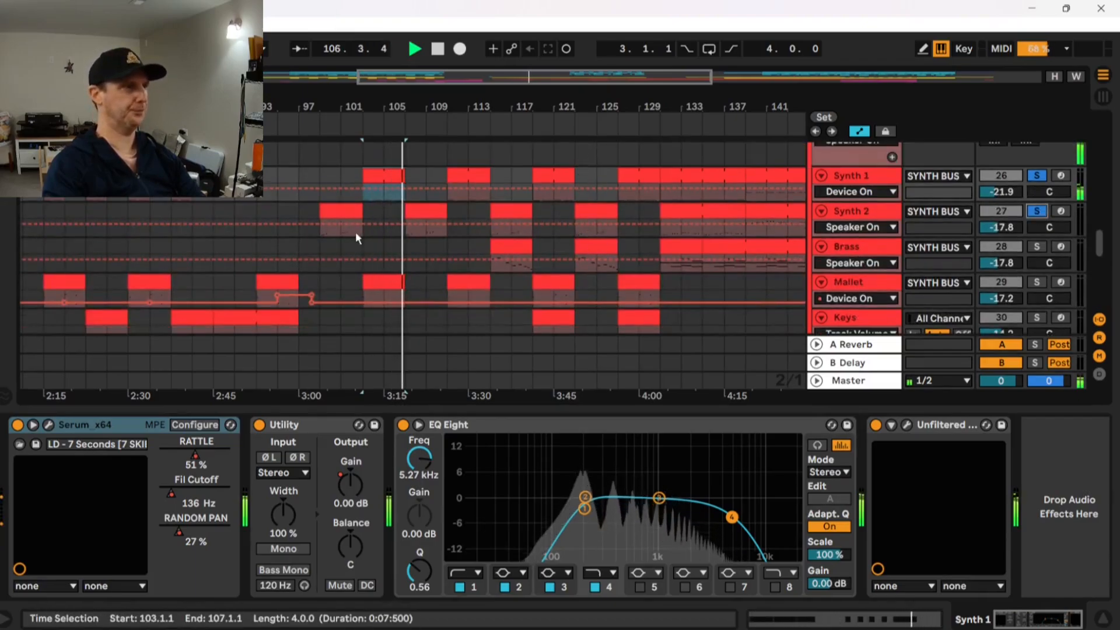
click(315, 208)
key(space)
click(334, 209)
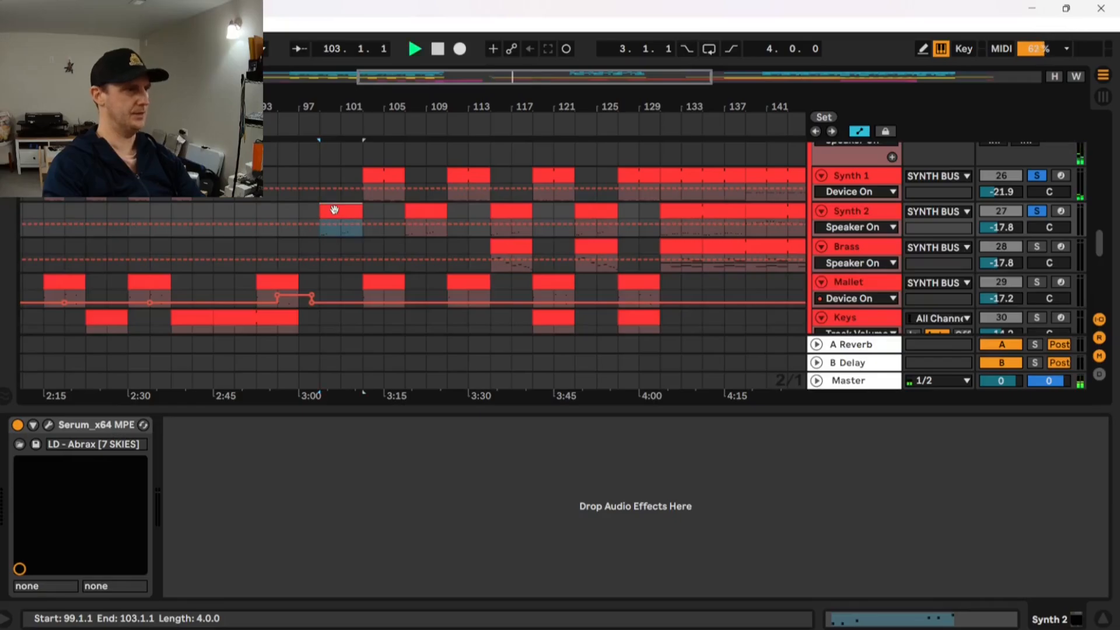
key(space)
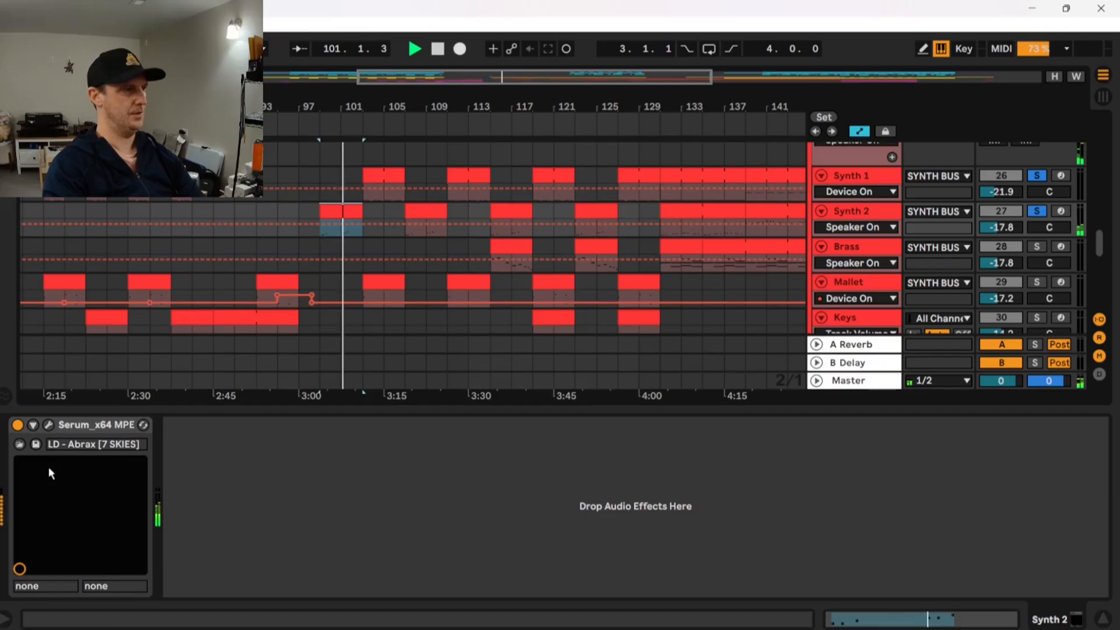
click(49, 426)
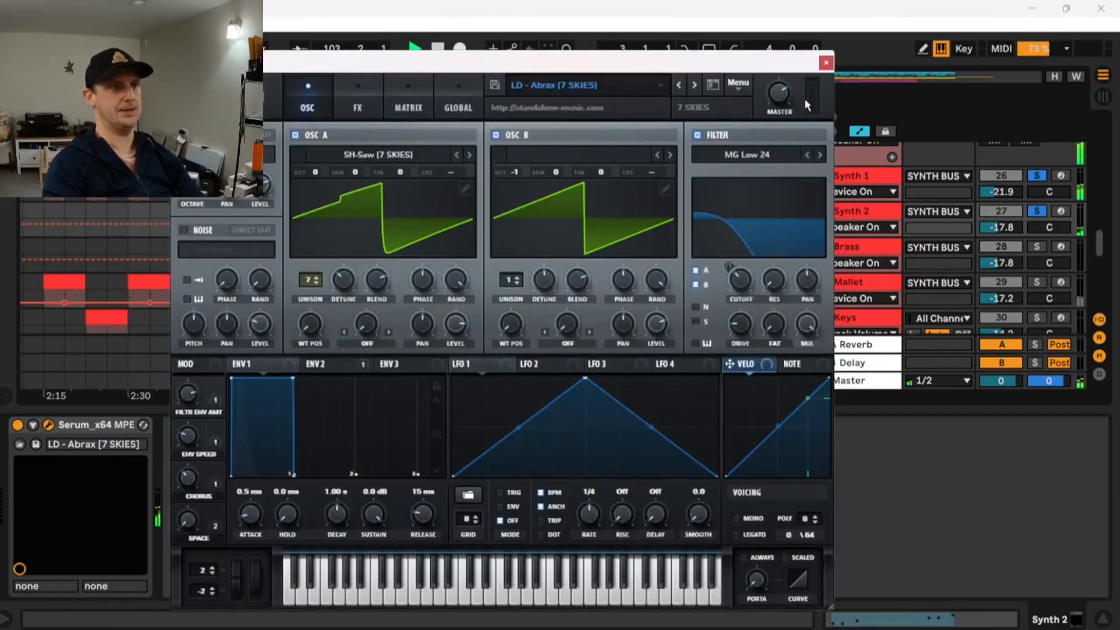
click(826, 63)
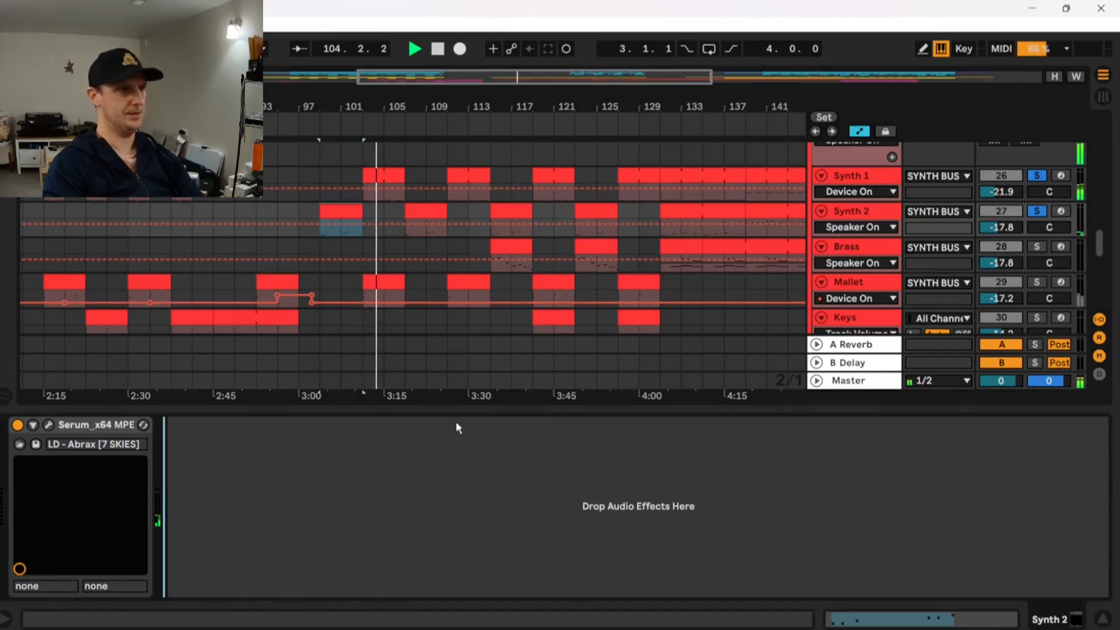
Solo only the Brass track and audition its clip from bar 115 with its device chain shown.
click(1035, 212)
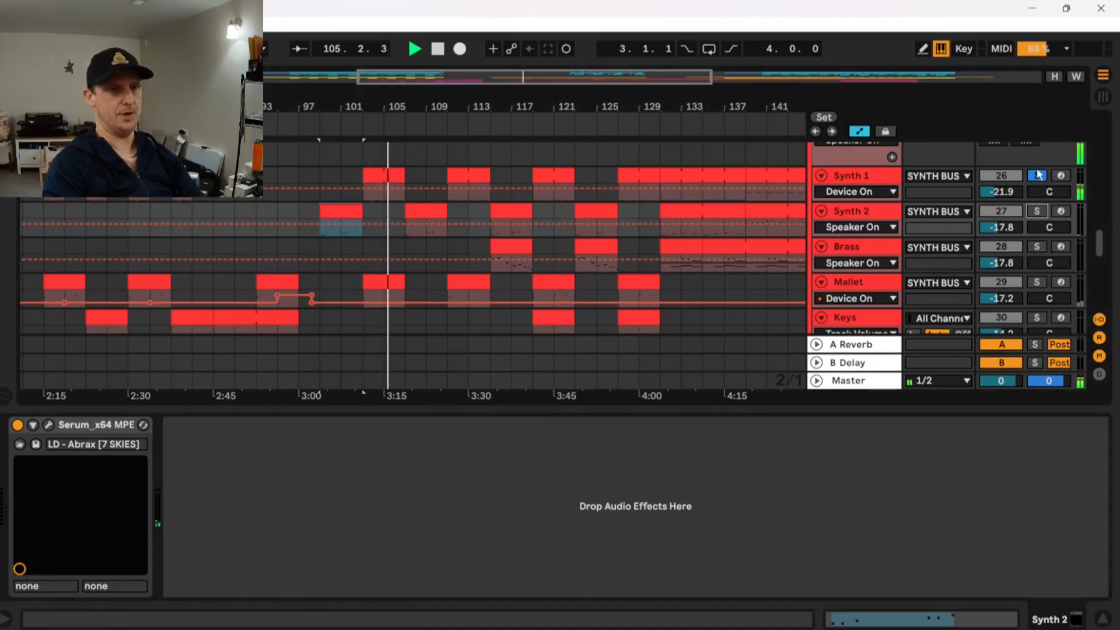
click(1036, 247)
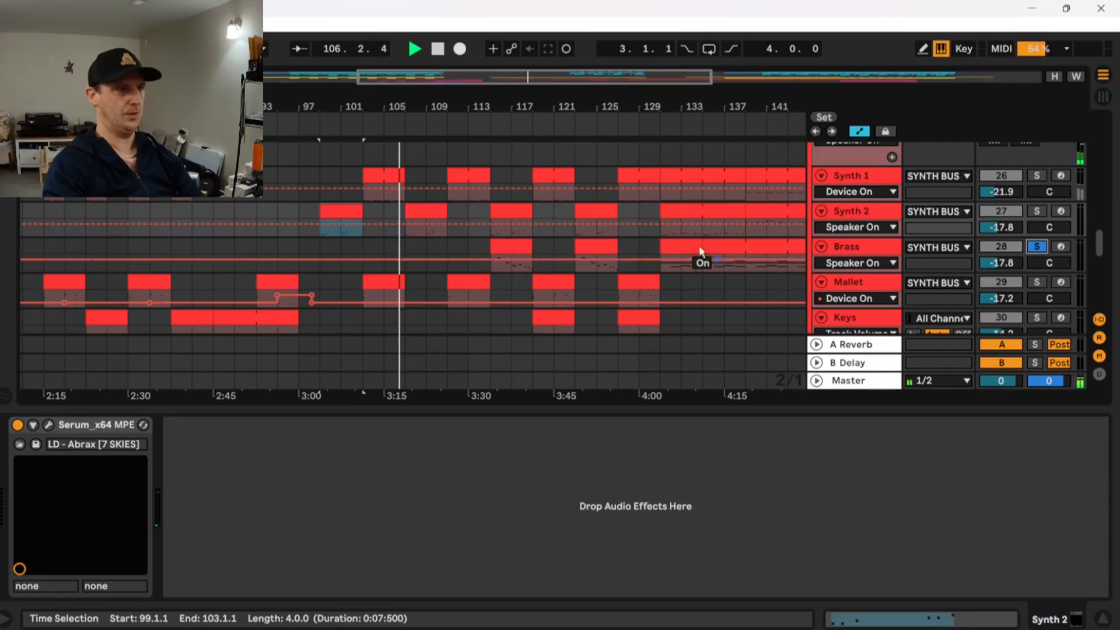
click(495, 242)
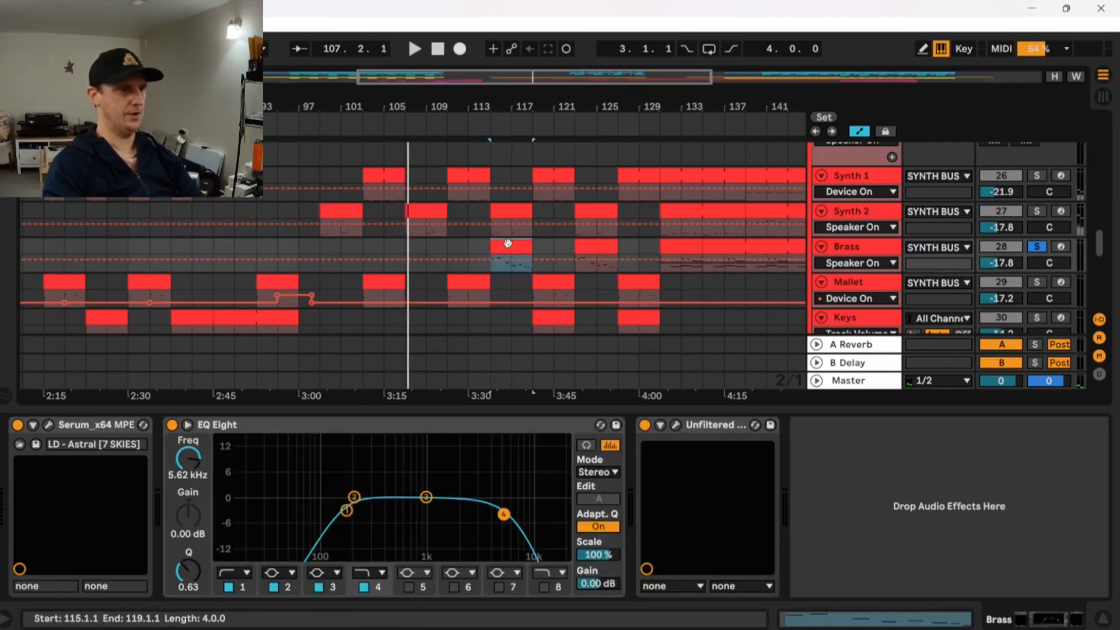
key(space)
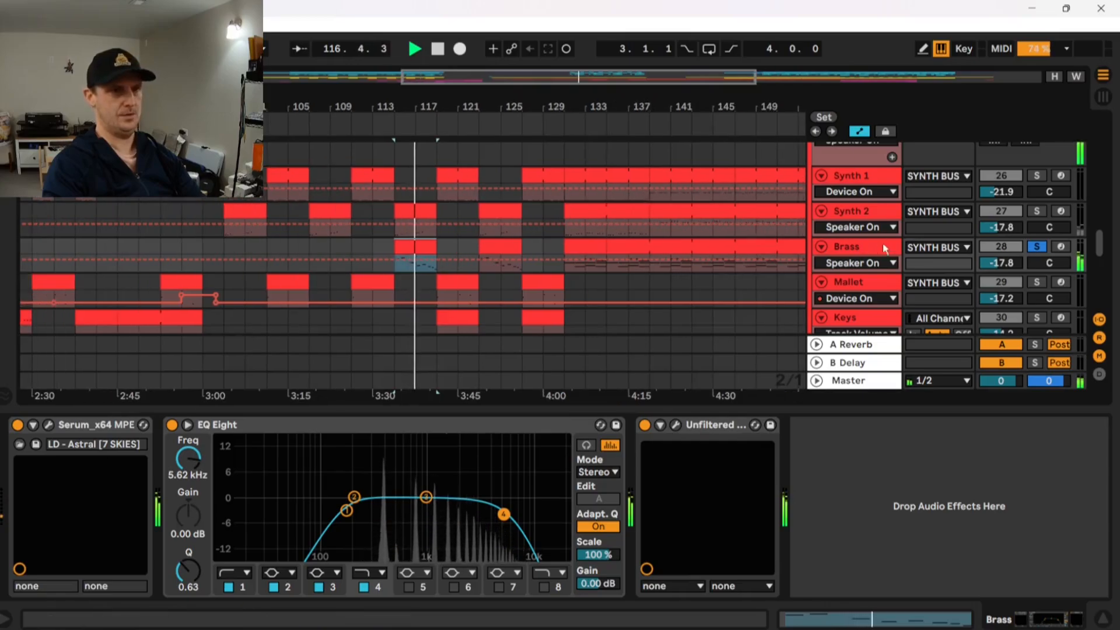
click(848, 248)
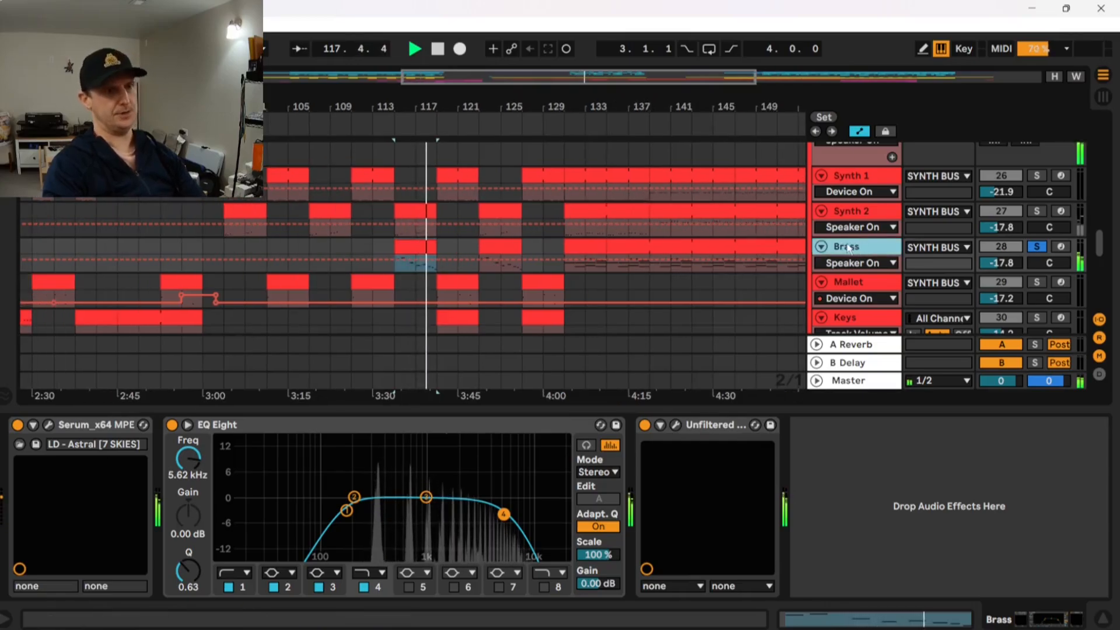
Examine the Tails reverb settings on the Brass track and replay the clip while watching its EQ Eight.
click(674, 425)
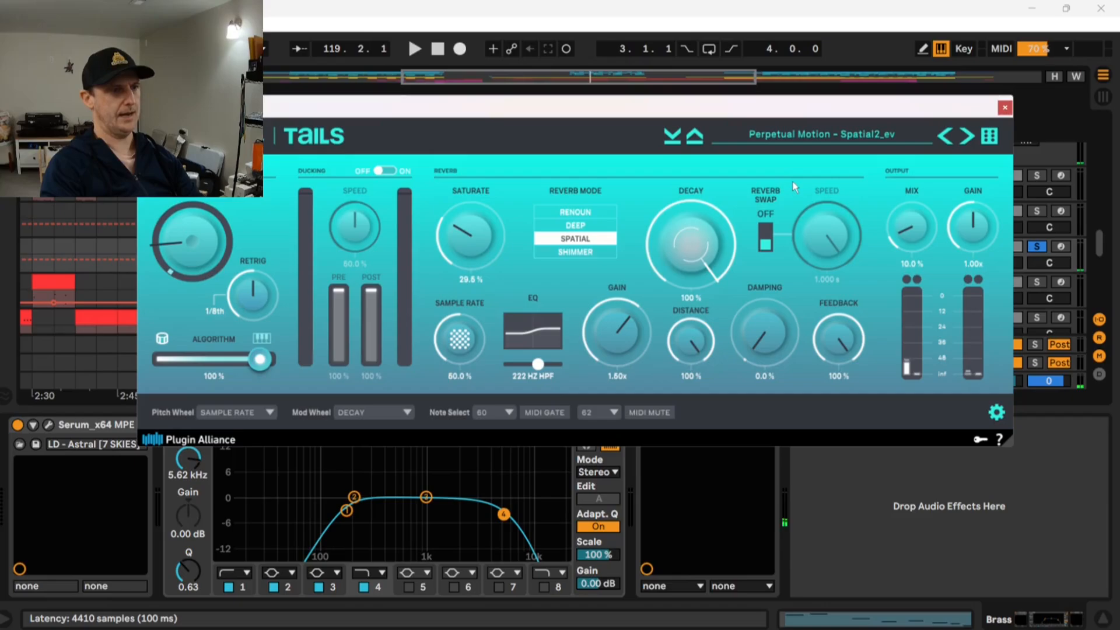
click(1004, 109)
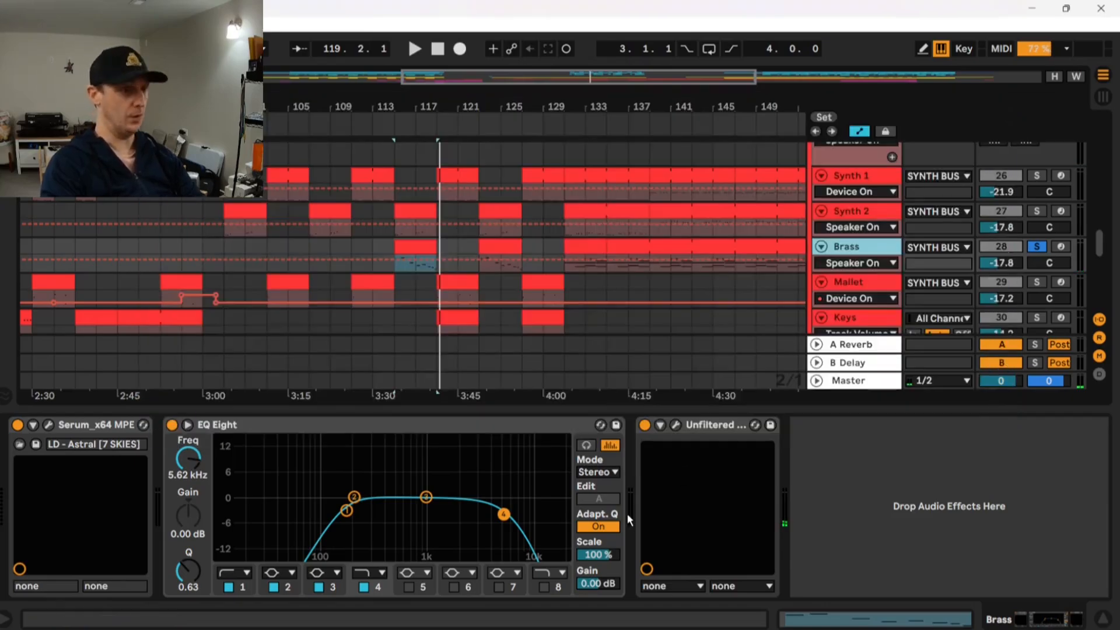
key(space)
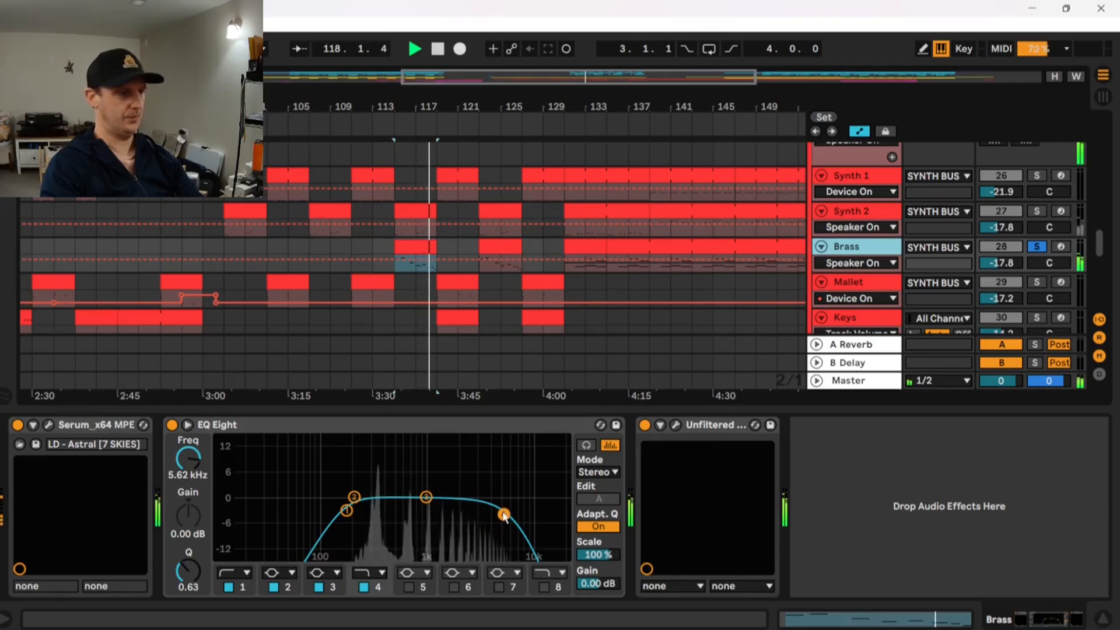
key(space)
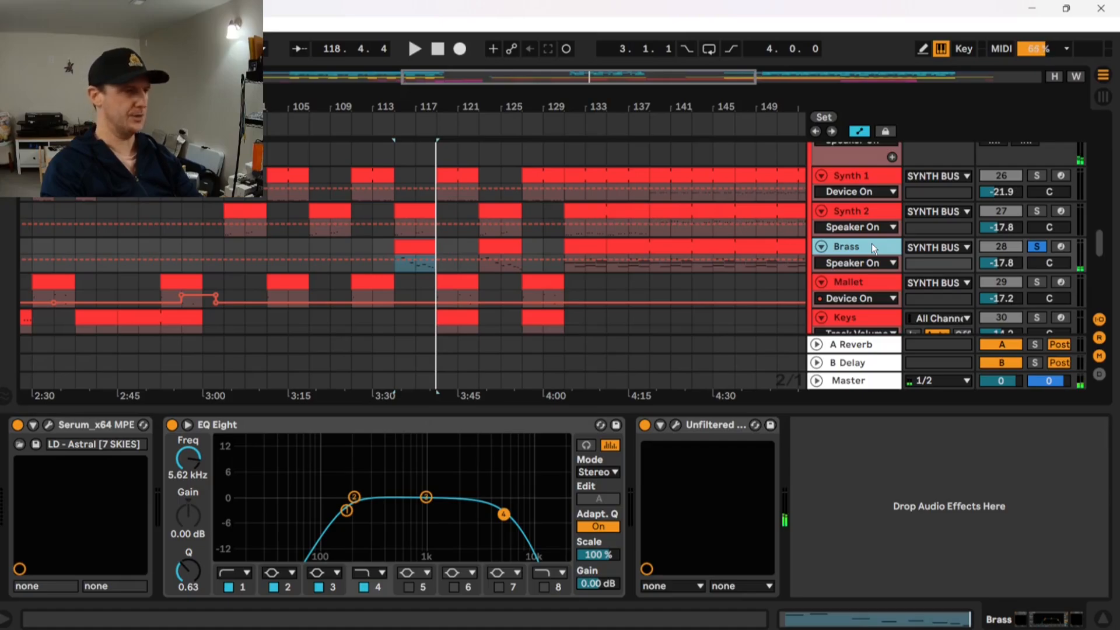
Turn off the Brass solo and play the full mix from the Brass clip at bar 115.
click(1037, 244)
scroll(871, 217, down, 1)
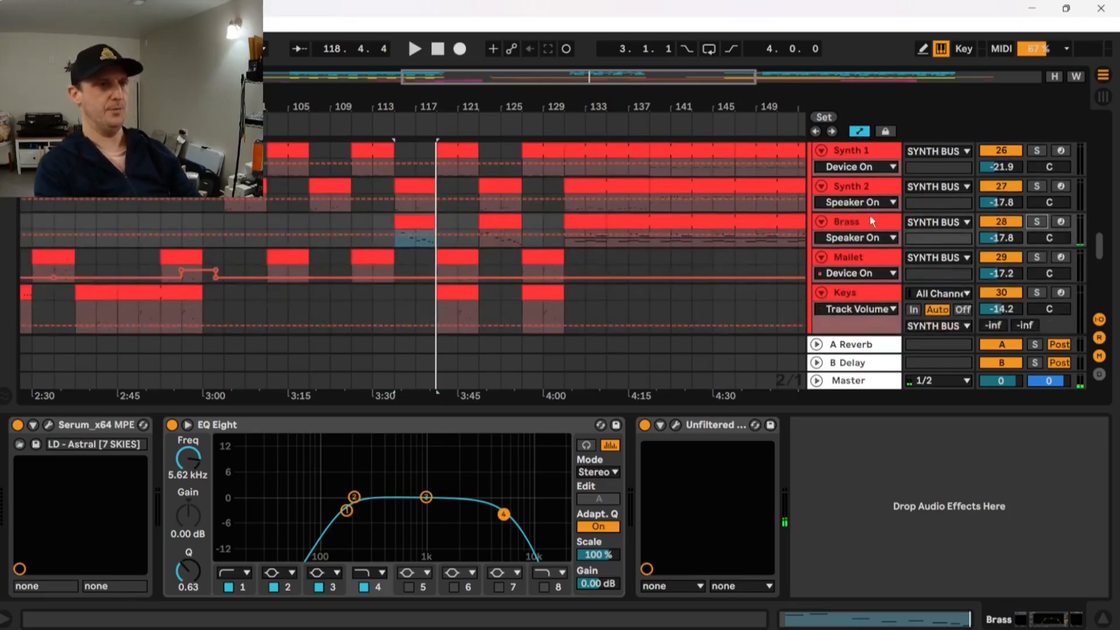
click(870, 217)
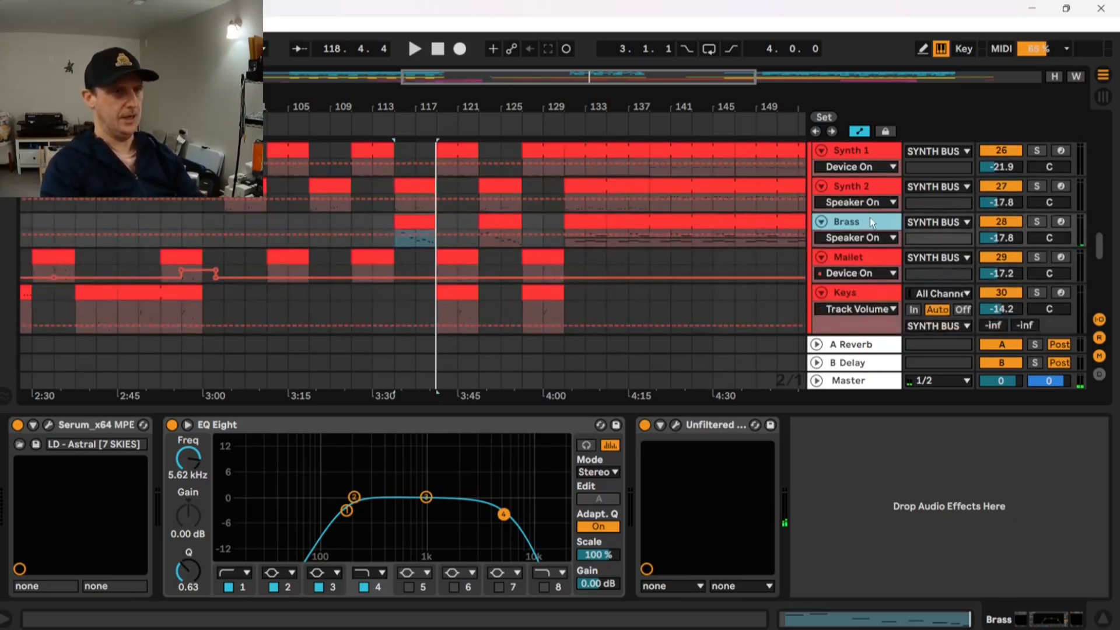
click(389, 219)
key(space)
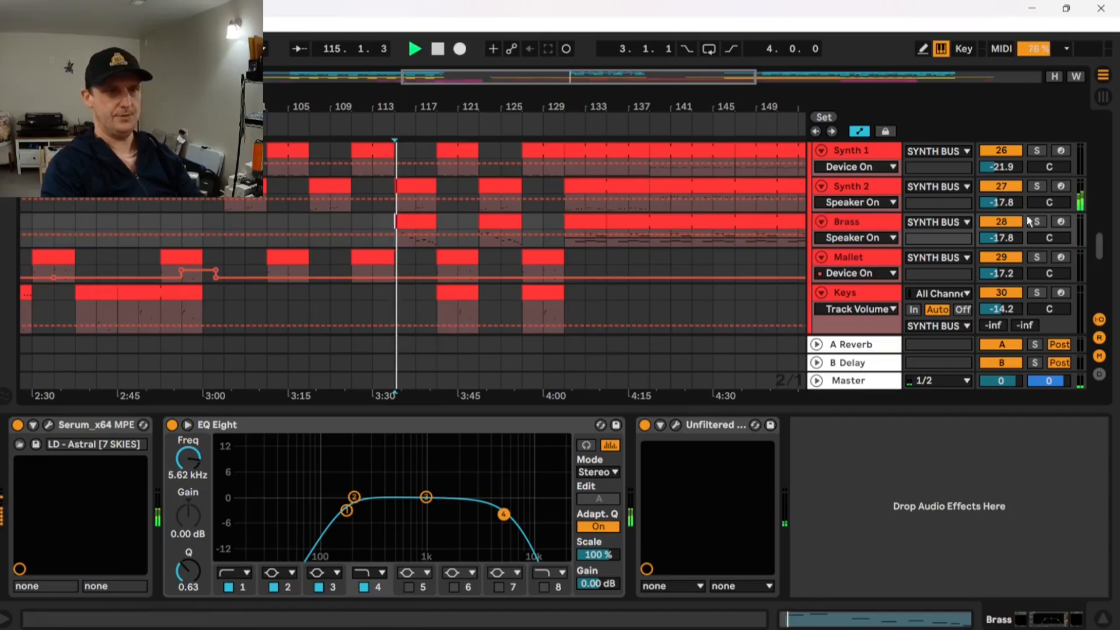
Solo Brass and Synth 2 in turn to compare their clips from bar 115, with the solos cleared and playback stopped at the end.
click(1036, 222)
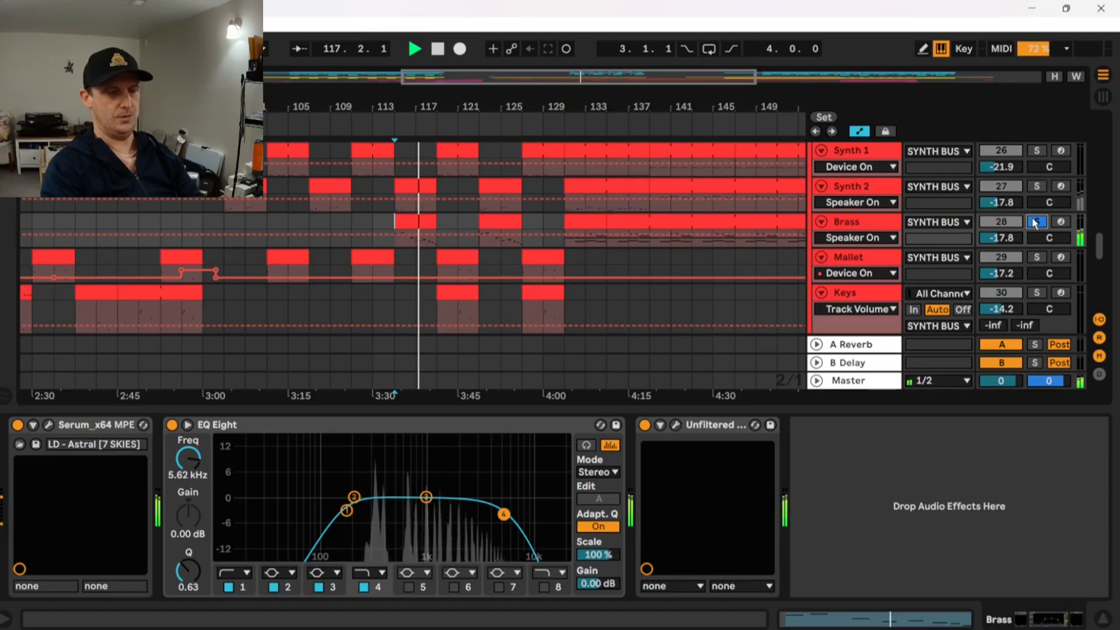
click(1037, 187)
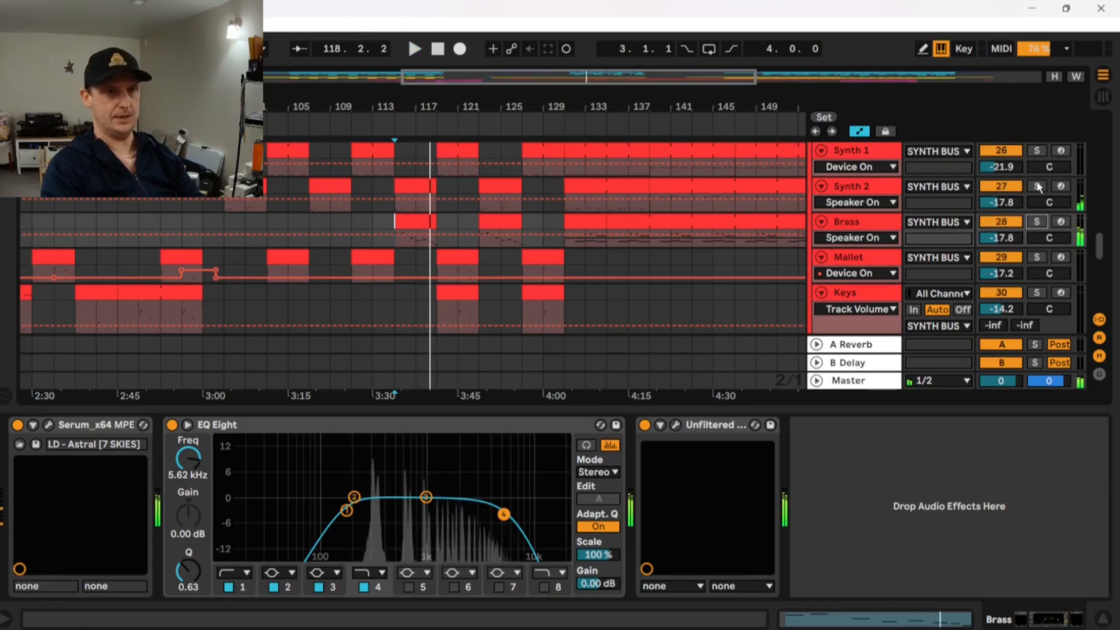
key(space)
key(space)
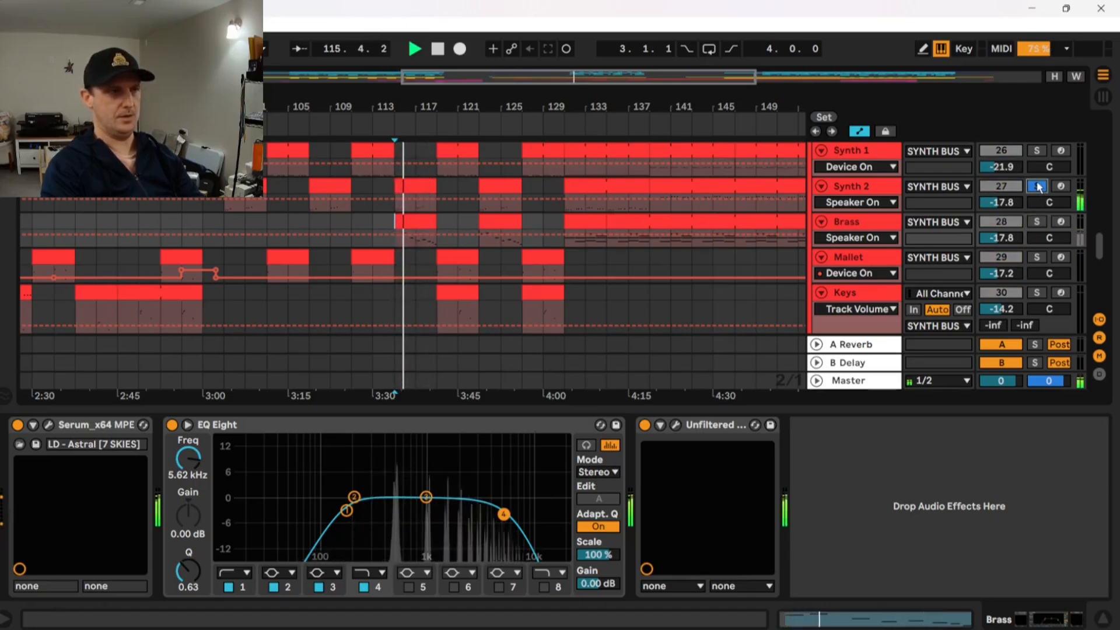
click(1037, 187)
key(space)
Solo only the Mallet track and look over the Mallet and Keys clips across the arrangement.
click(1037, 258)
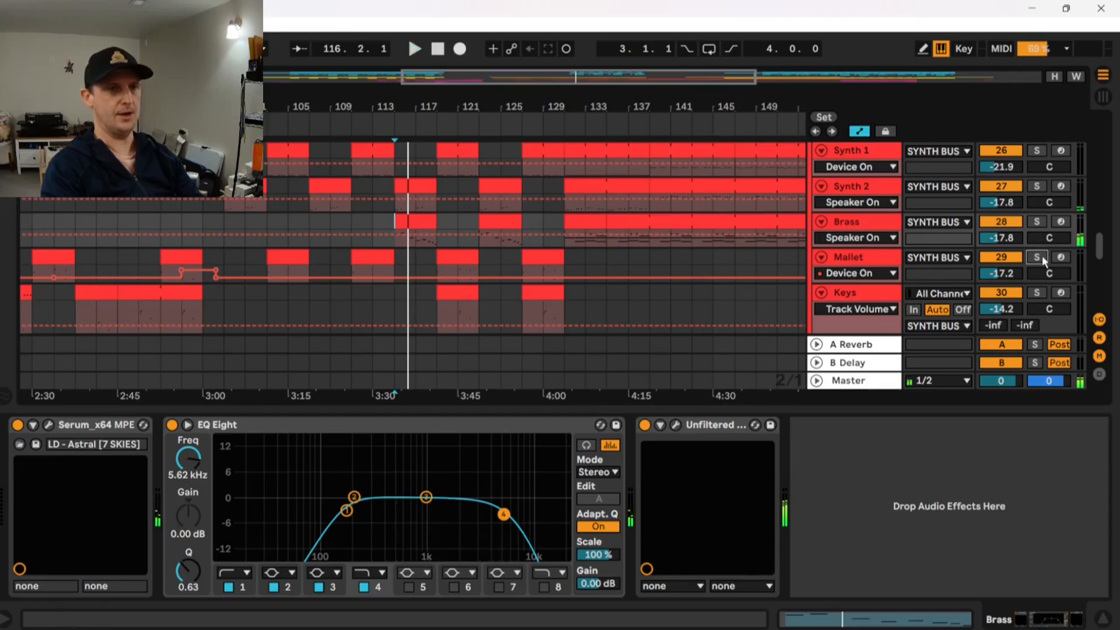
scroll(1044, 254, down, 2)
ctrl+click(1035, 242)
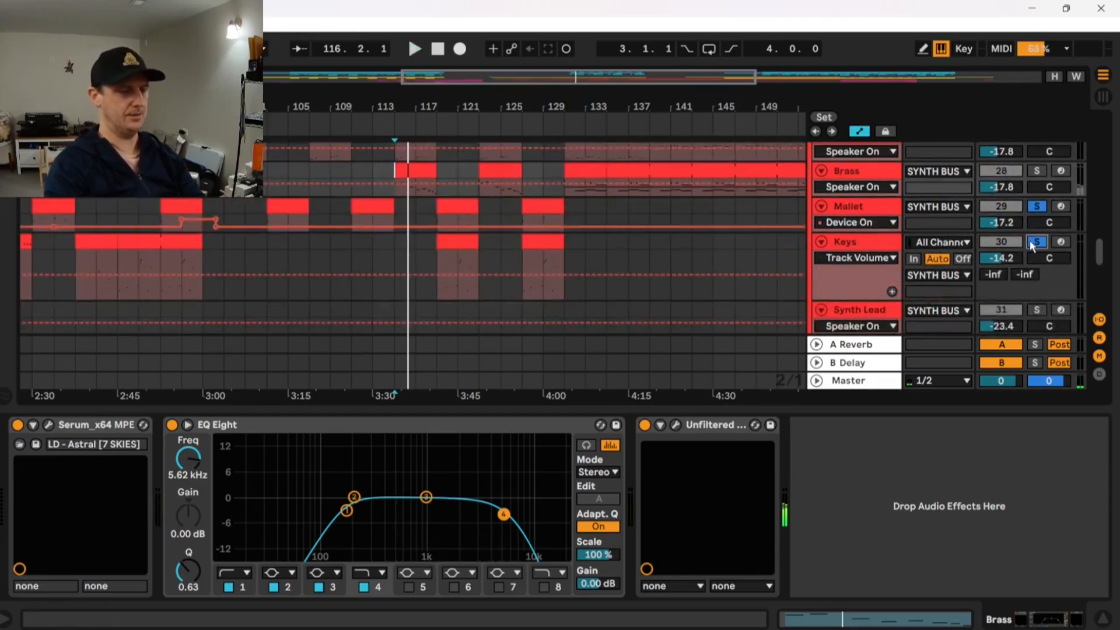
click(1036, 242)
scroll(700, 233, down, 3)
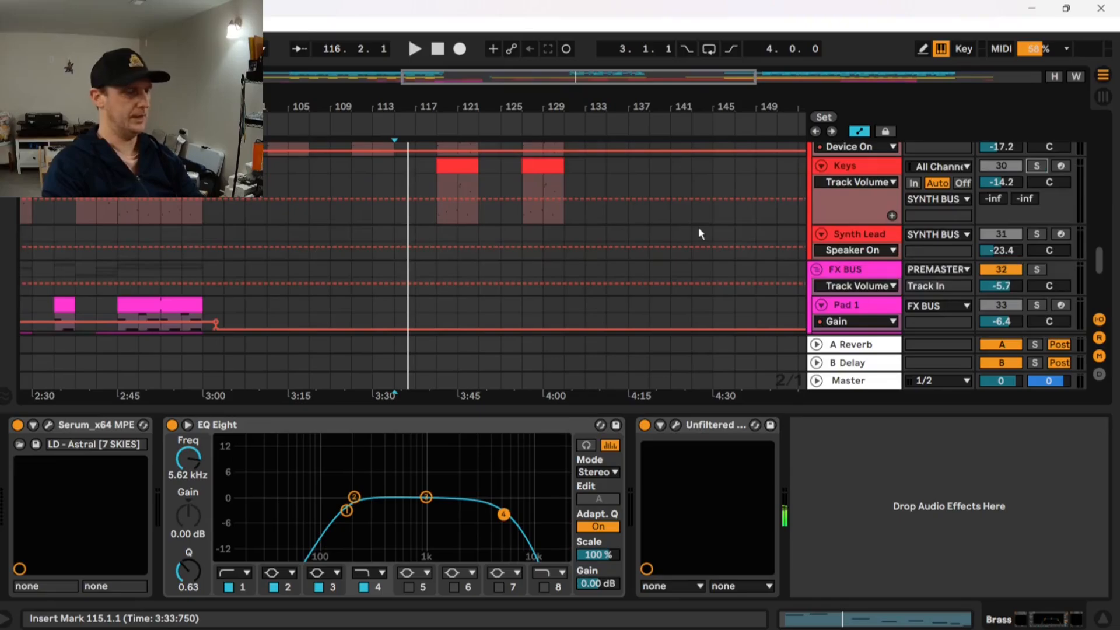
scroll(691, 209, left, 8)
scroll(691, 209, up, 3)
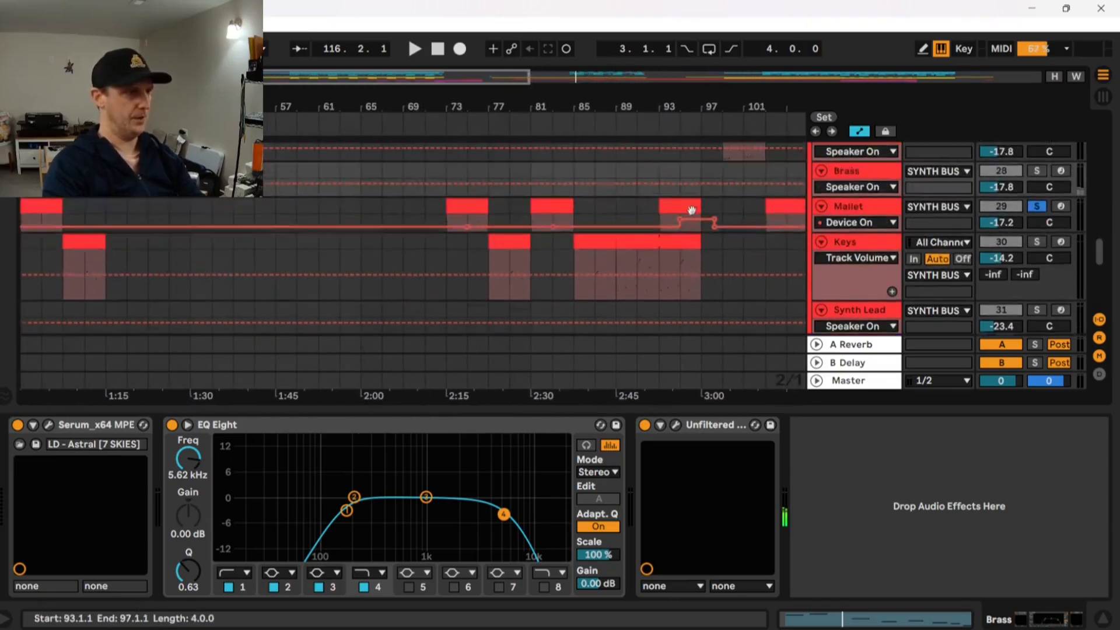
scroll(583, 192, down, 4)
scroll(556, 194, down, 5)
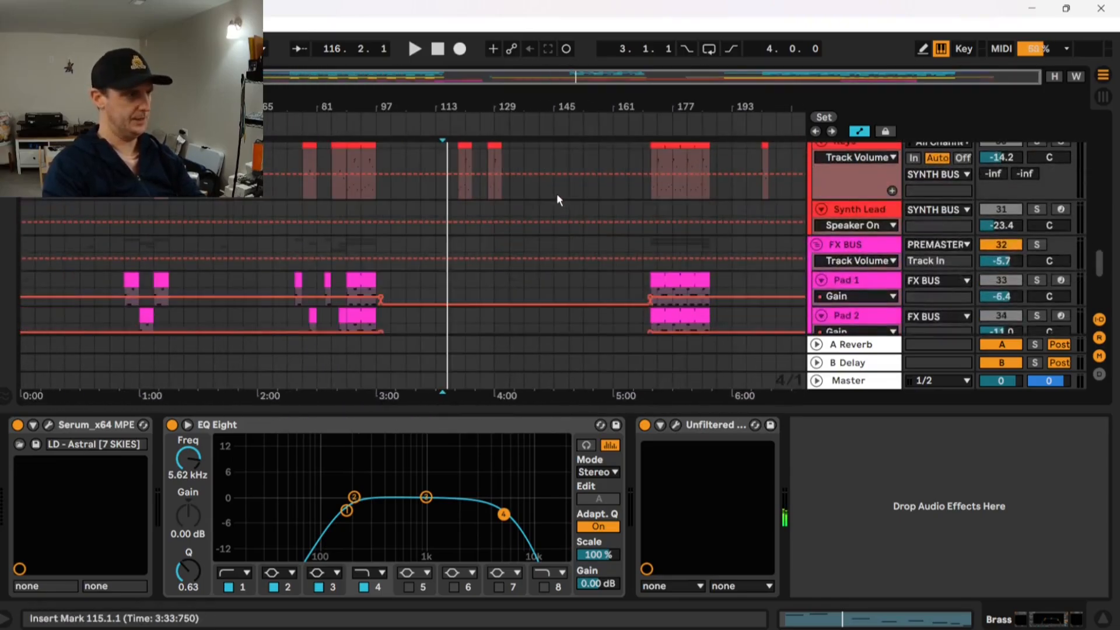
Check the Synth Lead track for clips in the session and arrangement, and collapse it.
click(857, 209)
key(Tab)
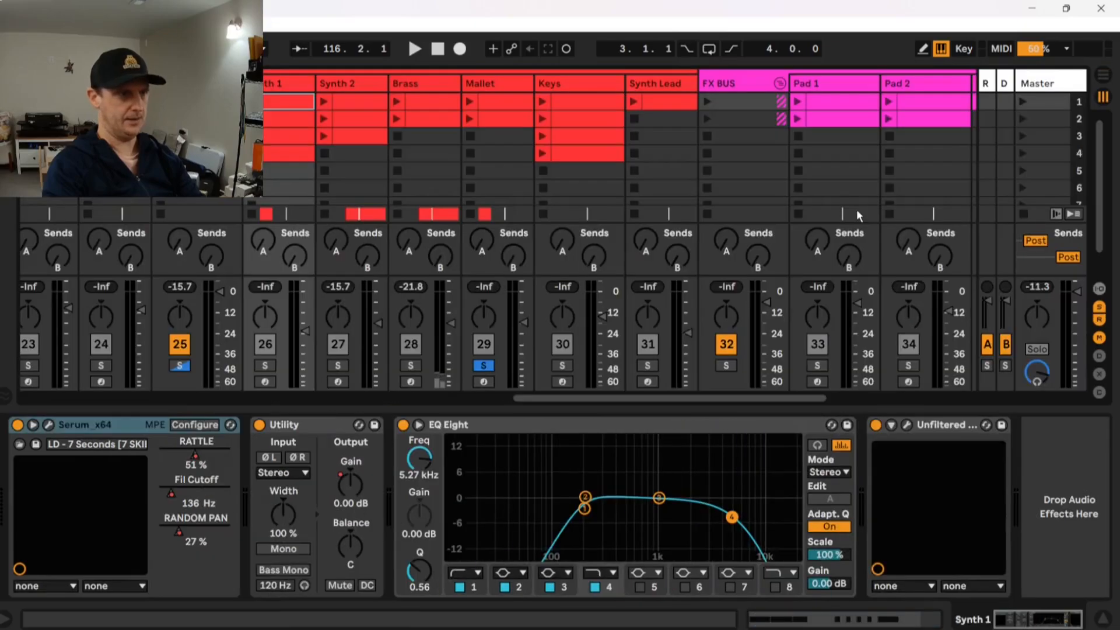
key(Tab)
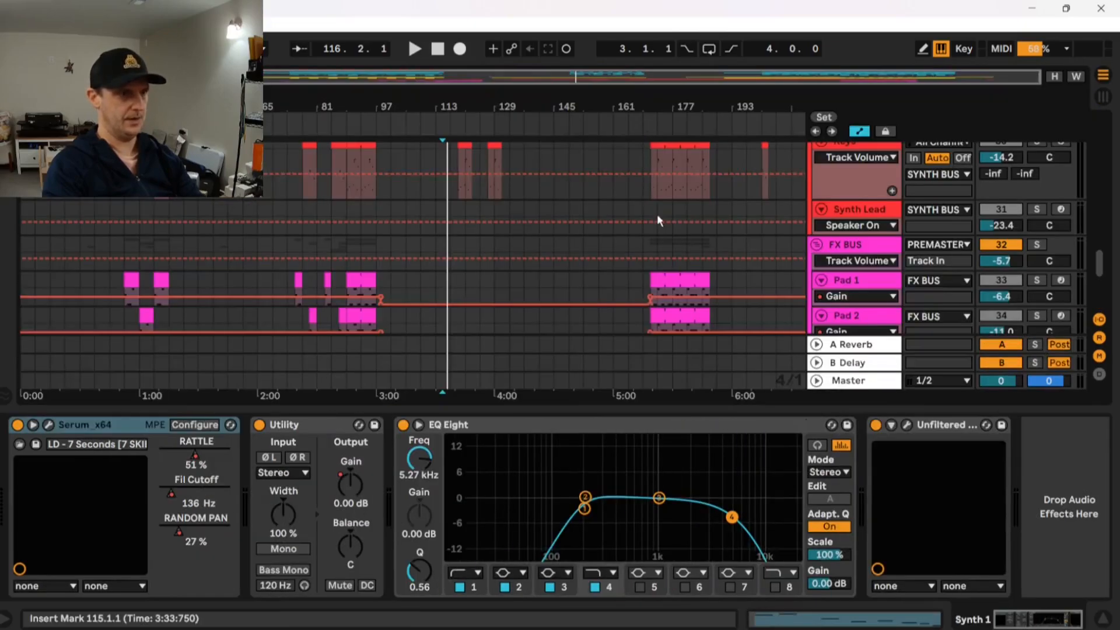
scroll(779, 228, up, 1)
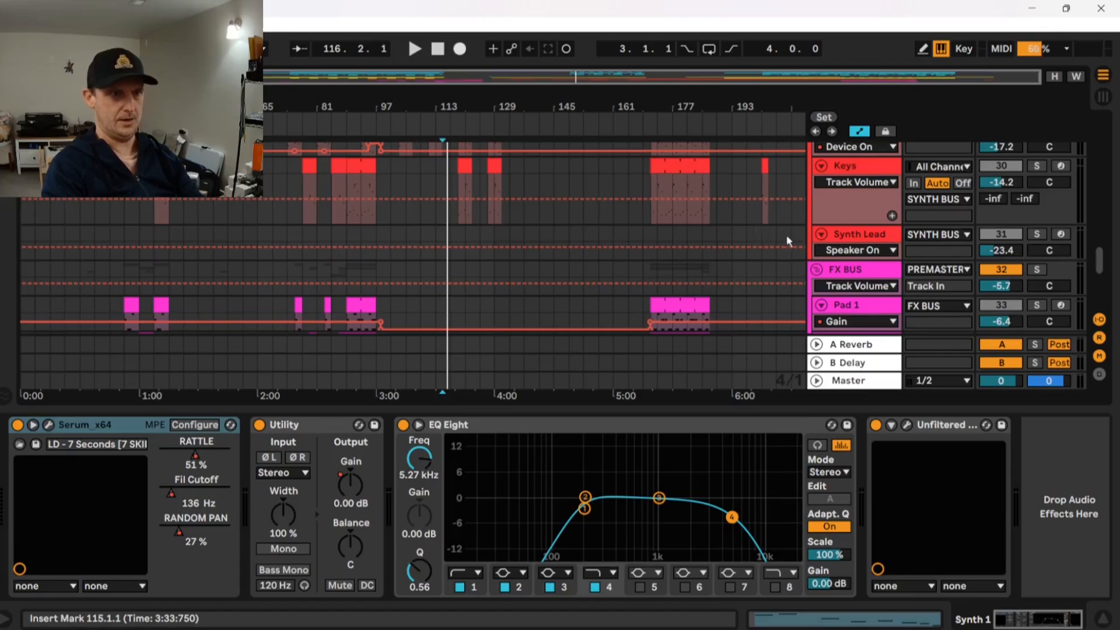
click(860, 233)
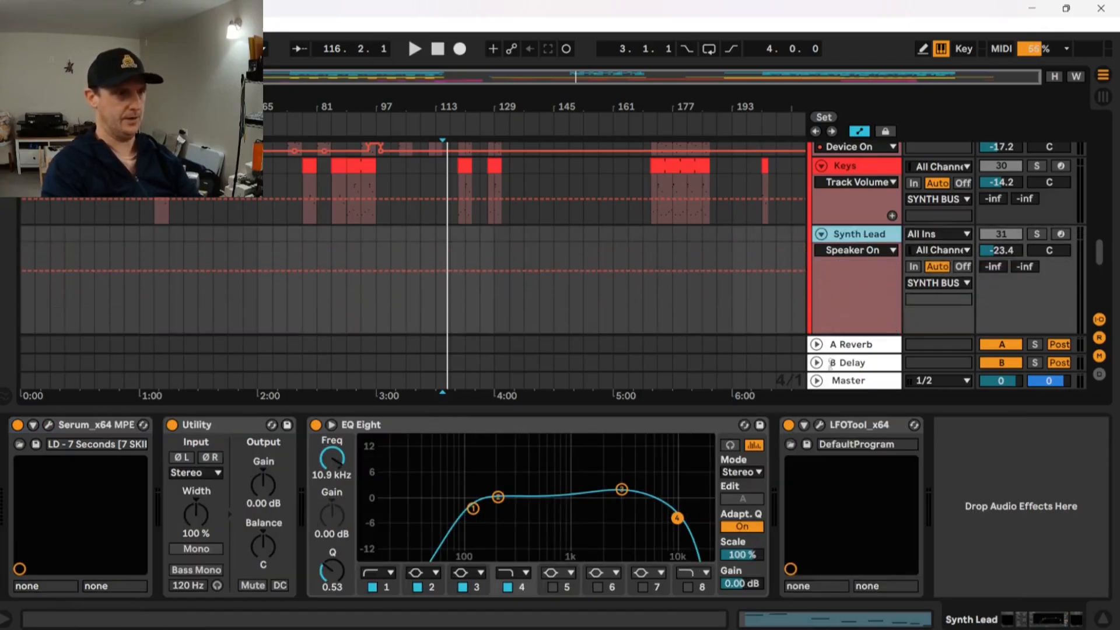
click(821, 233)
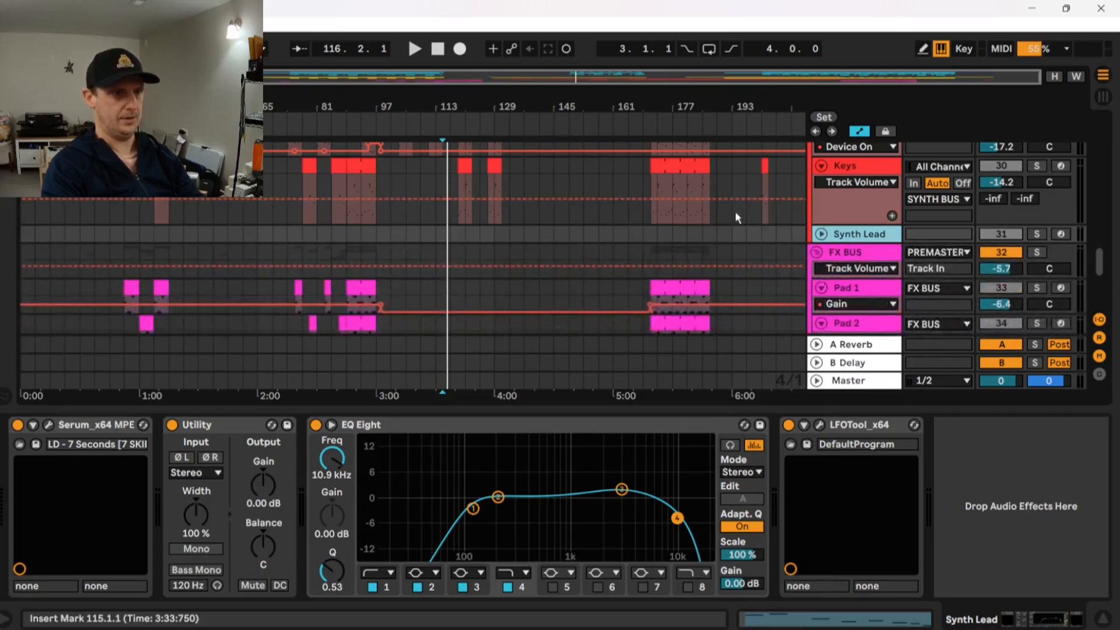
Solo the Noise track, enlarge its lane and set the play position to the start of its clip at bar 19.
scroll(735, 211, down, 2)
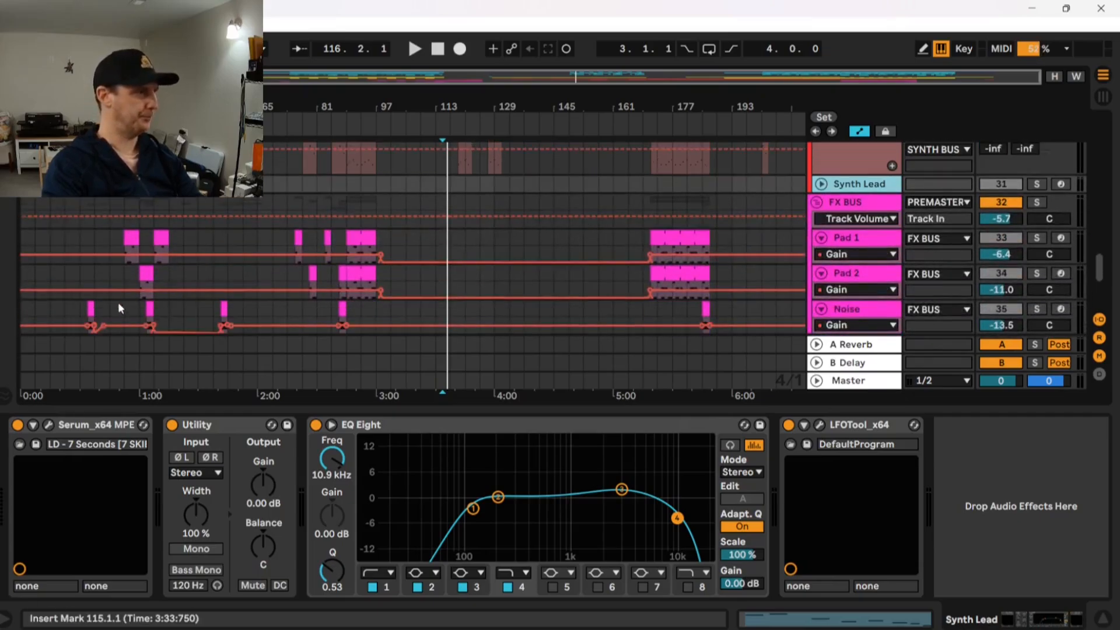
scroll(113, 284, down, 4)
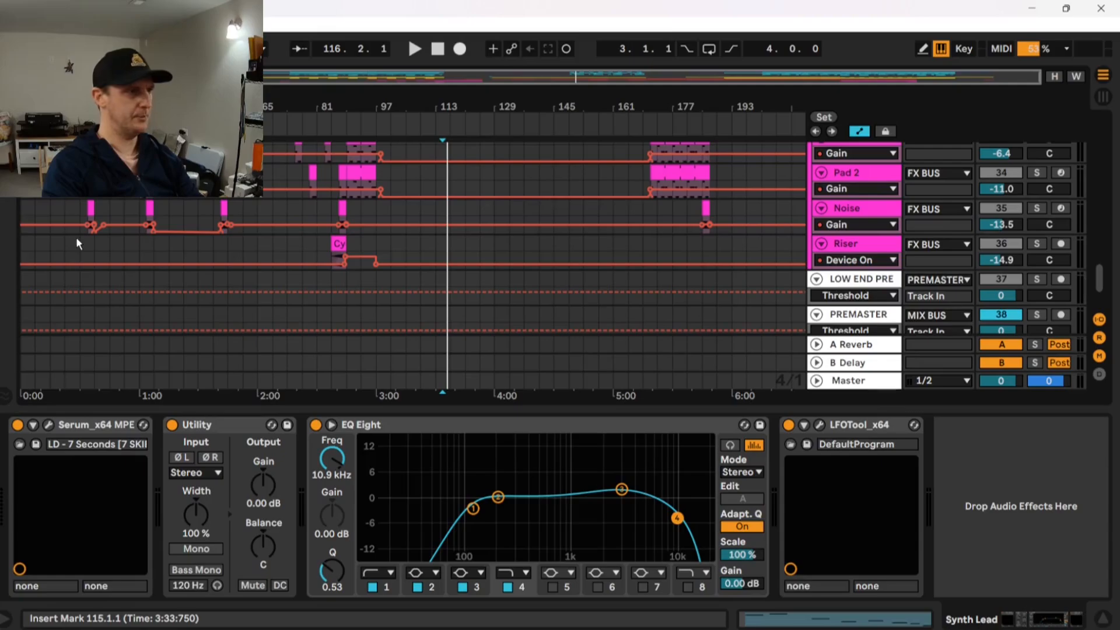
ctrl+scroll(76, 237, up, 5)
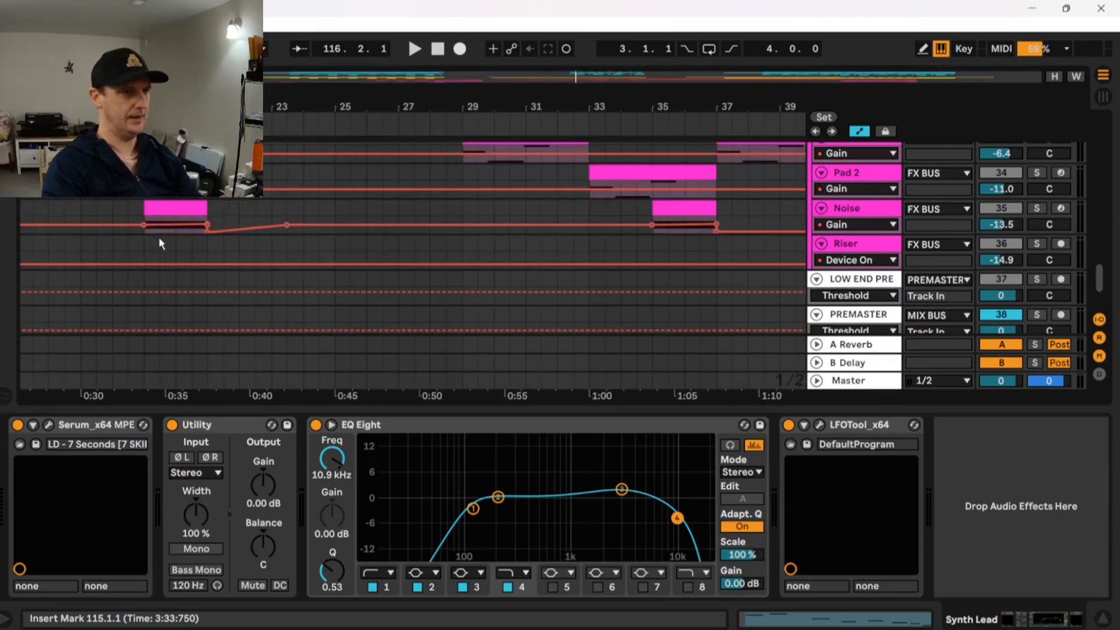
click(142, 213)
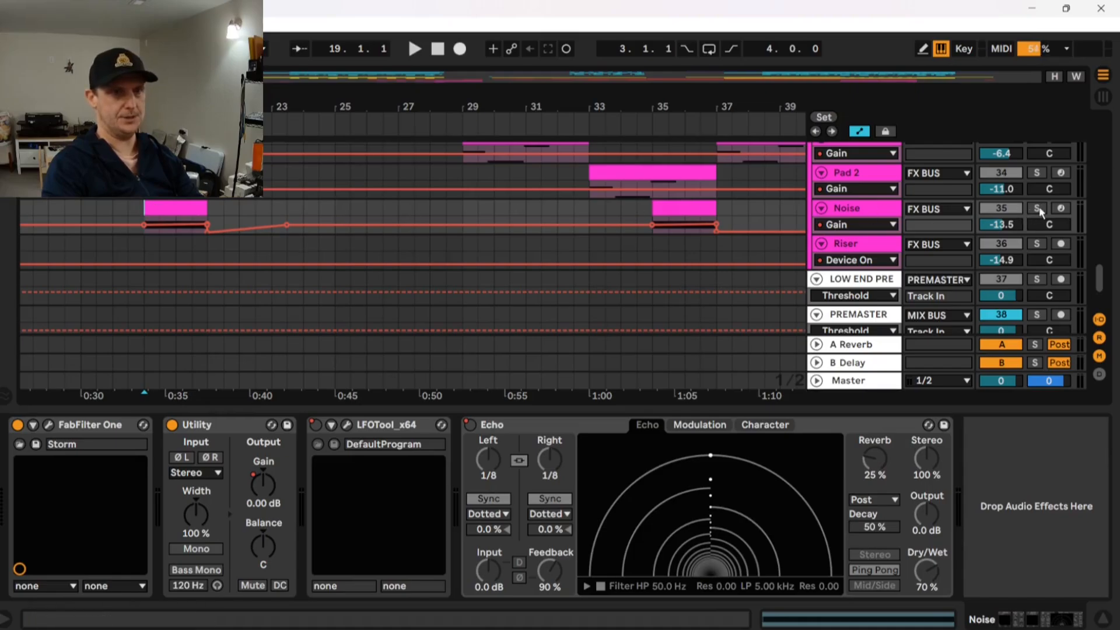
click(858, 215)
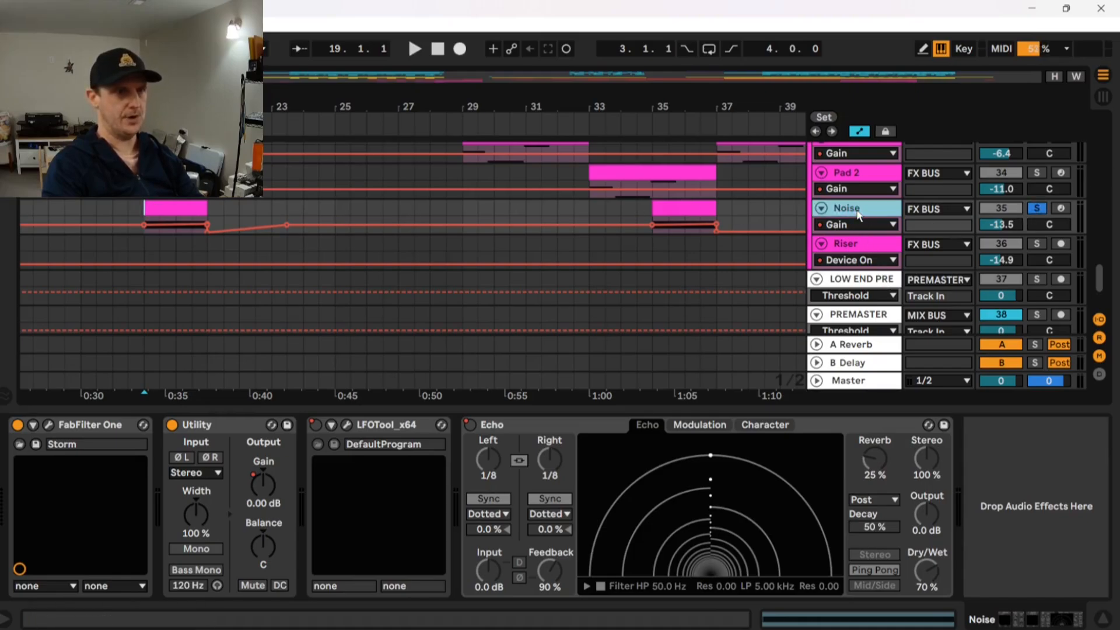
drag(842, 234, 843, 267)
click(142, 223)
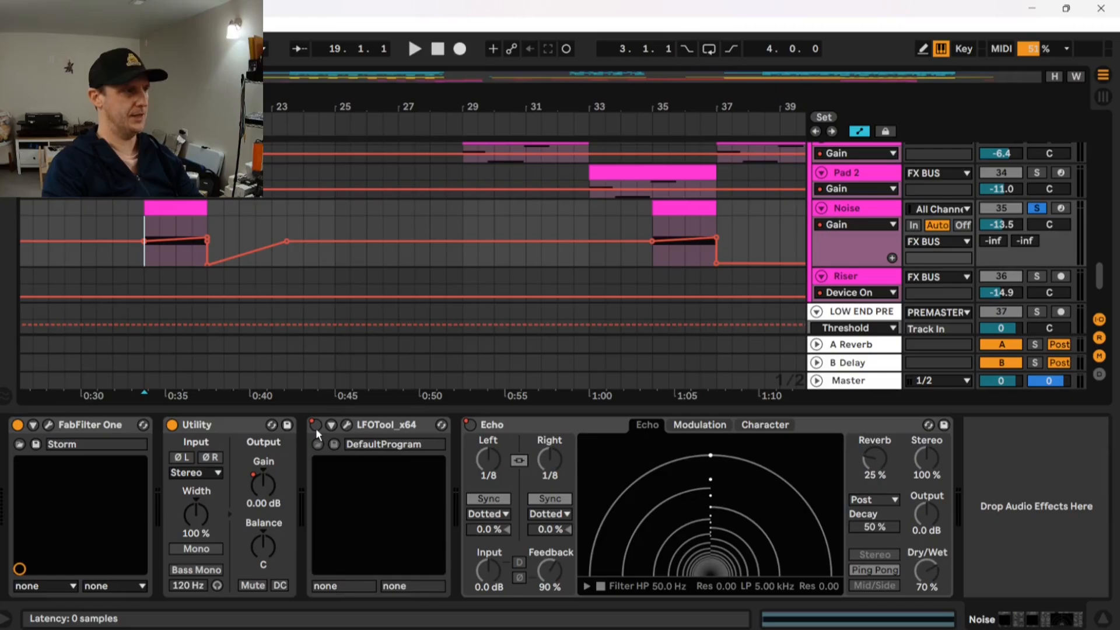
Audition the Noise clip from bar 19 and show the LFOTool's Device On automation on its track.
key(space)
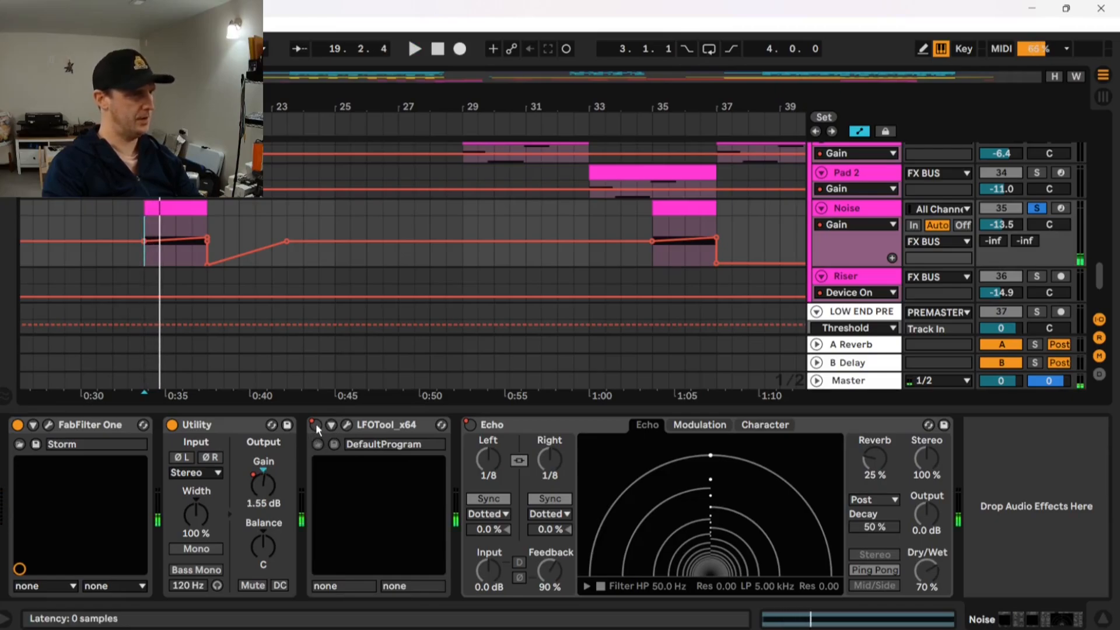
right_click(316, 424)
click(352, 426)
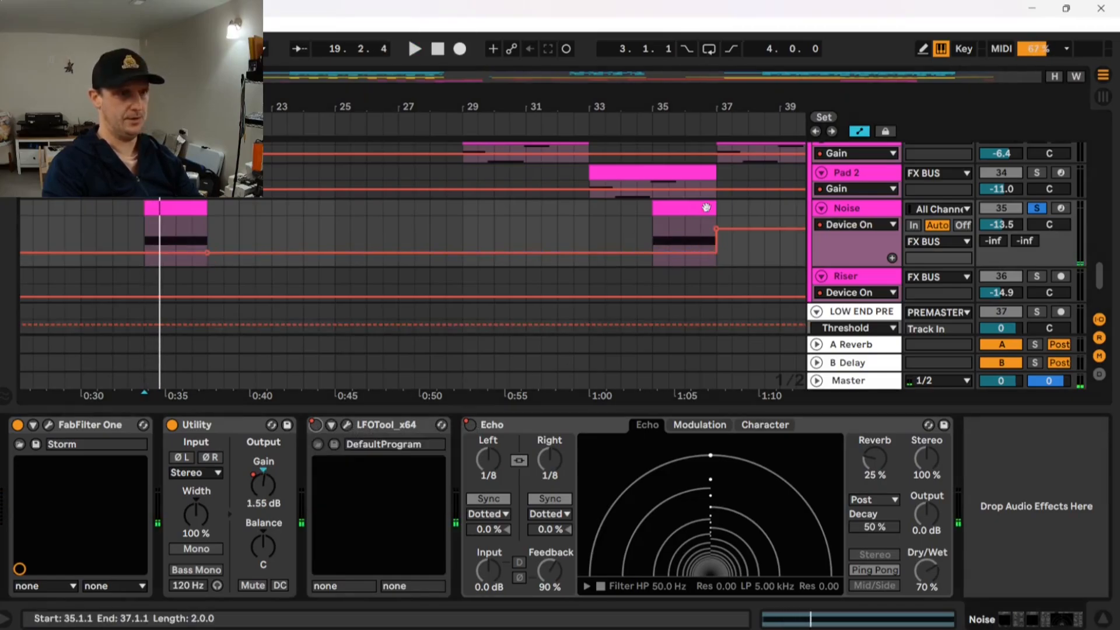
key(space)
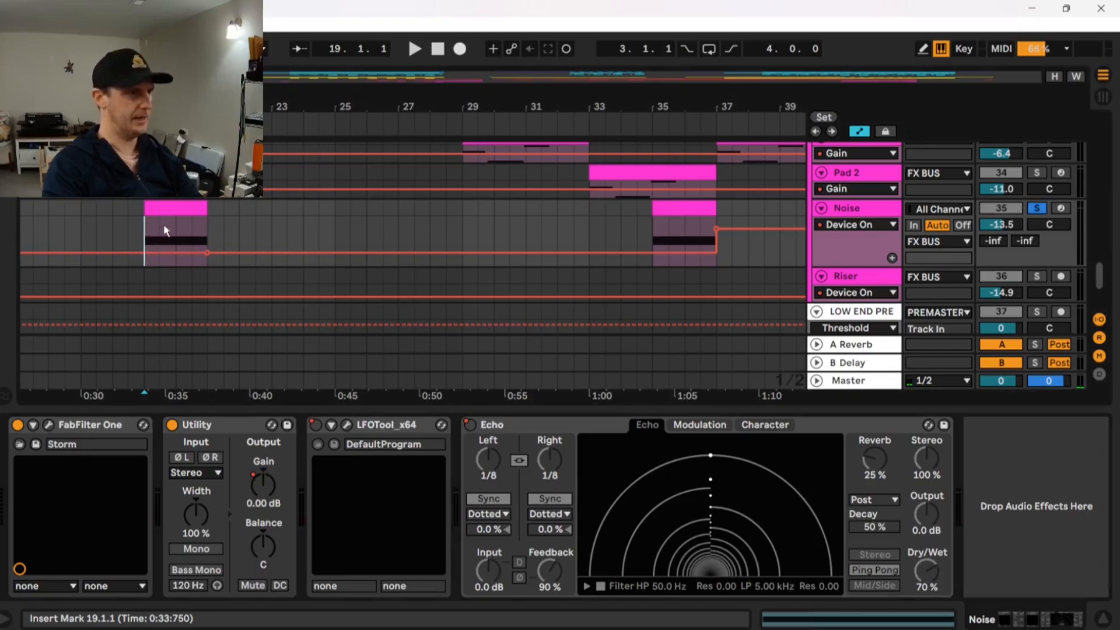
Stop limiting the Noise track to automated parameters only, and examine its Utility Gain automation around the clip at bar 19.
click(845, 210)
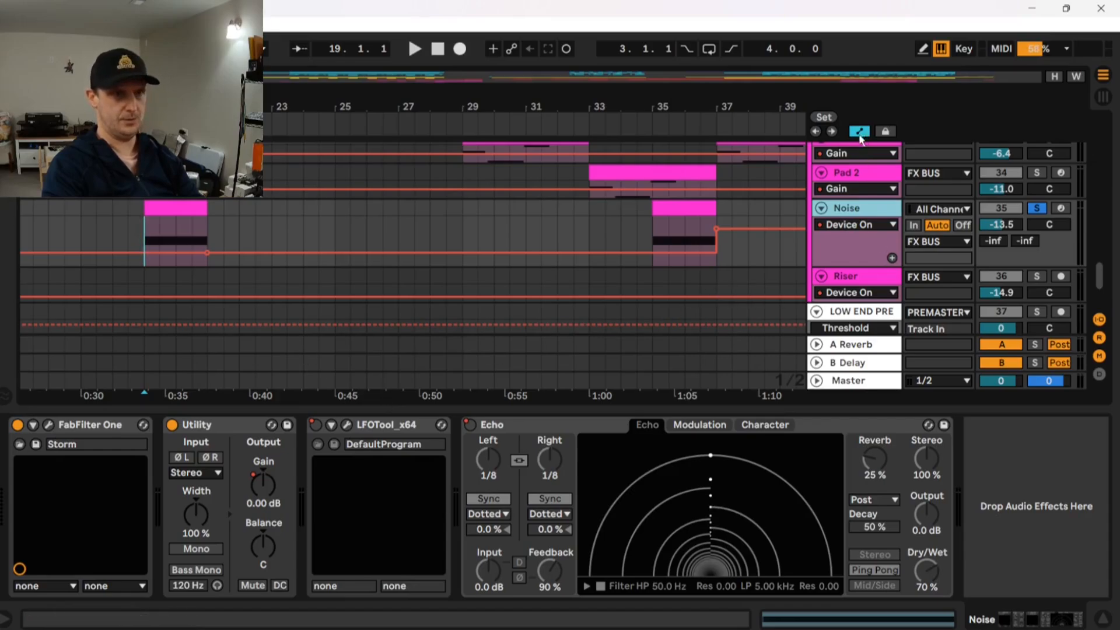
click(848, 225)
click(848, 330)
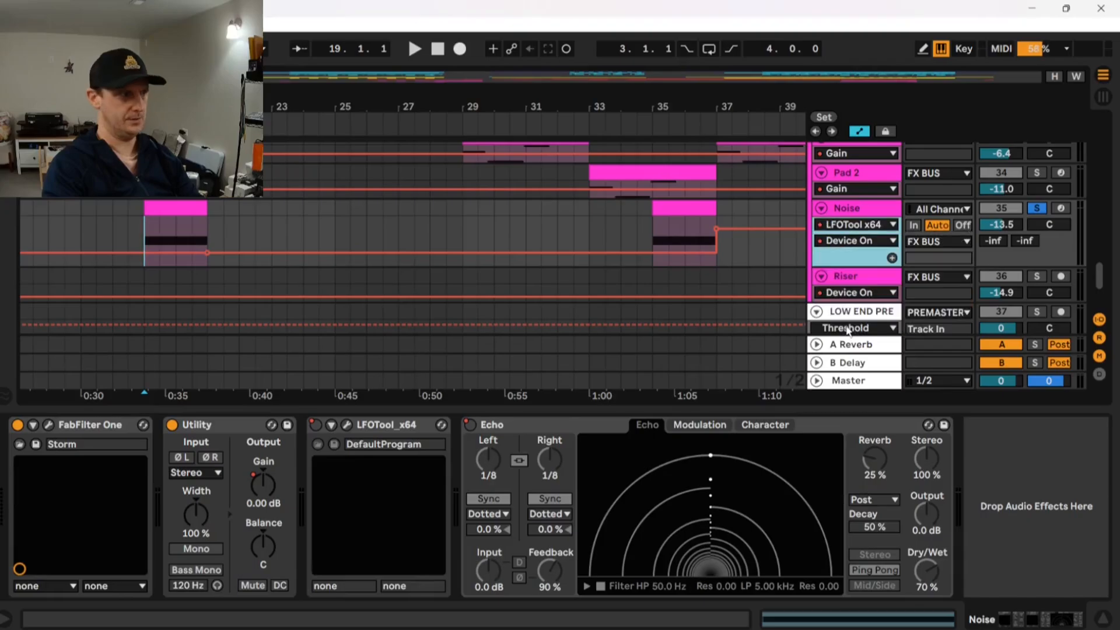
click(833, 225)
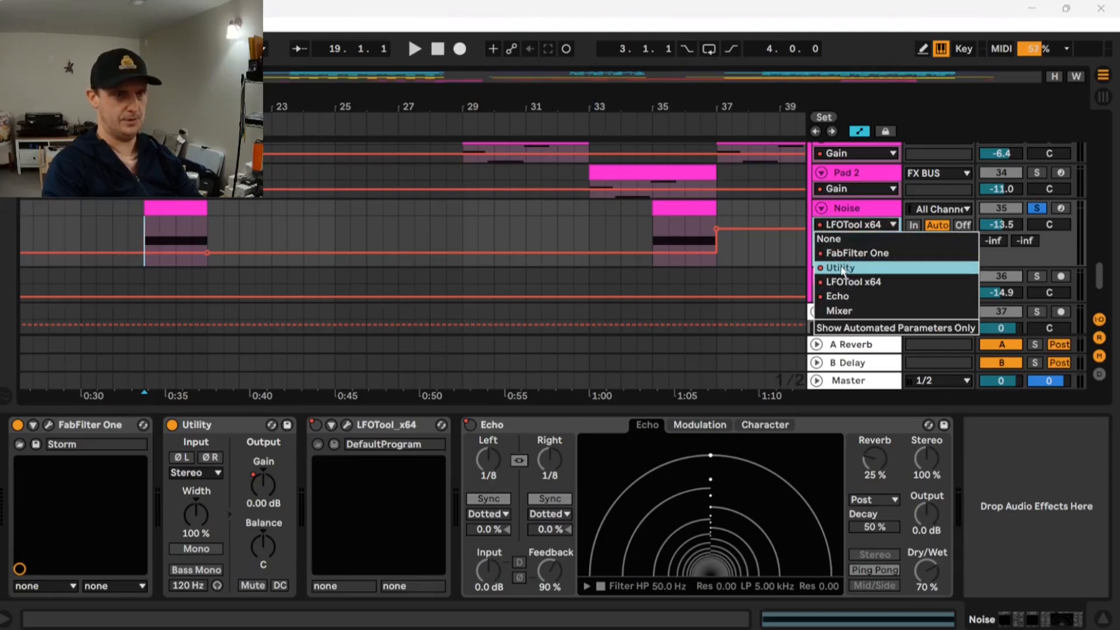
click(839, 270)
mouse_move(145, 242)
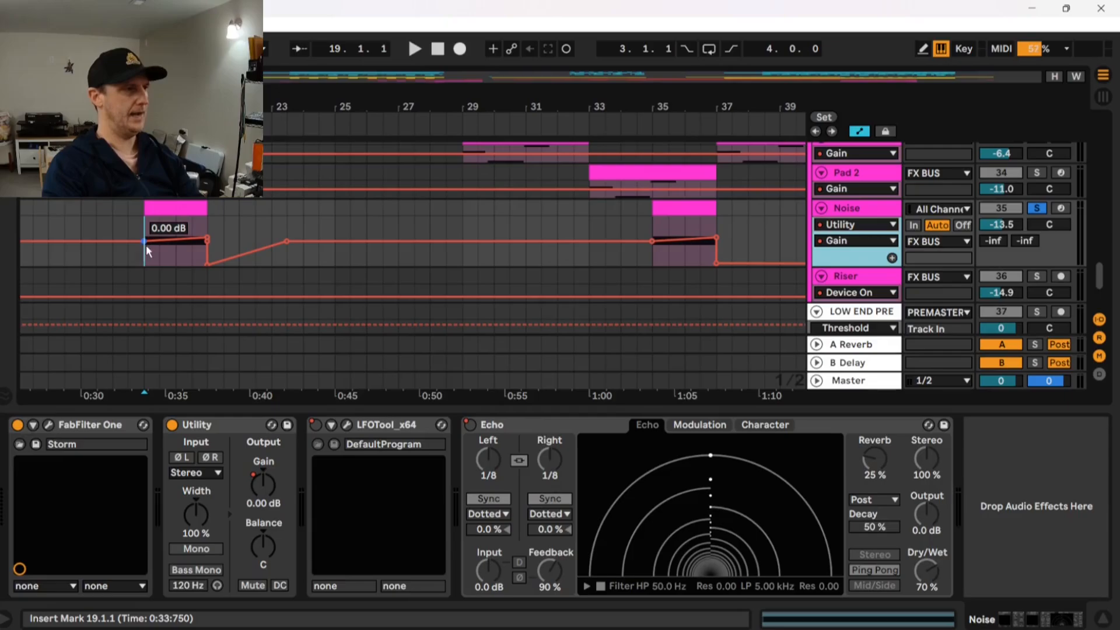
scroll(146, 245, up, 3)
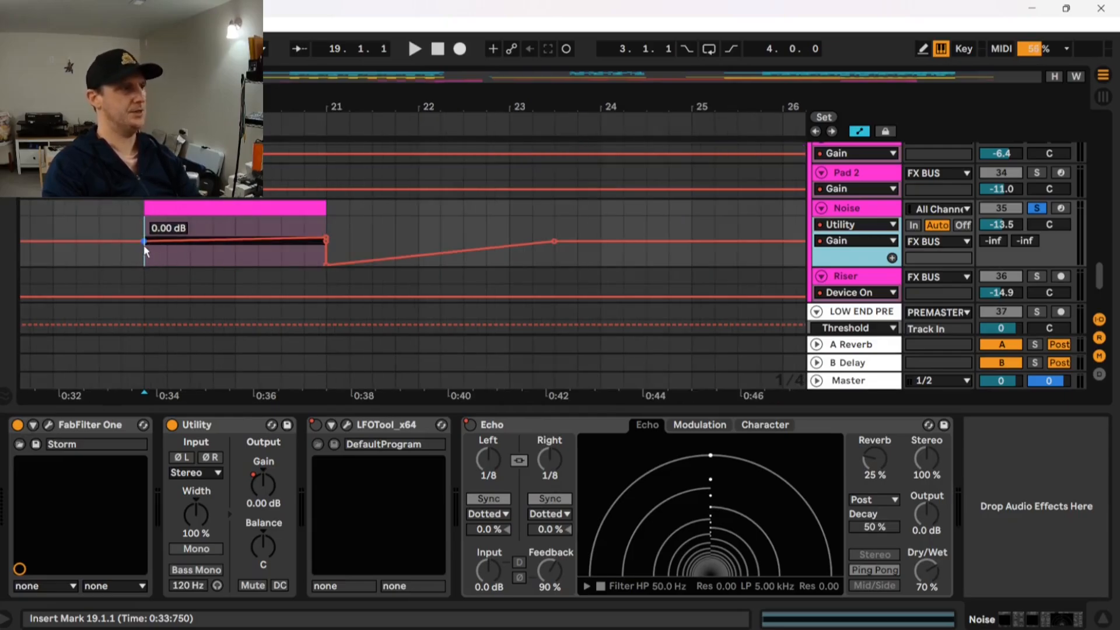
mouse_move(324, 241)
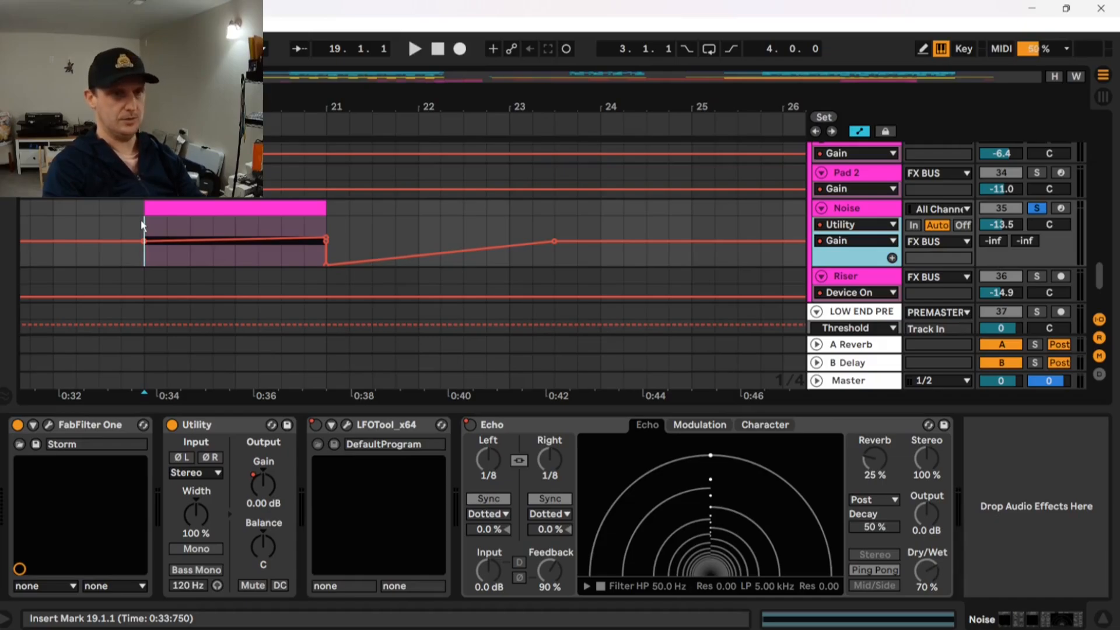
Audition the Noise clip from bar 19 soloed and again unsoloed in the full mix.
key(space)
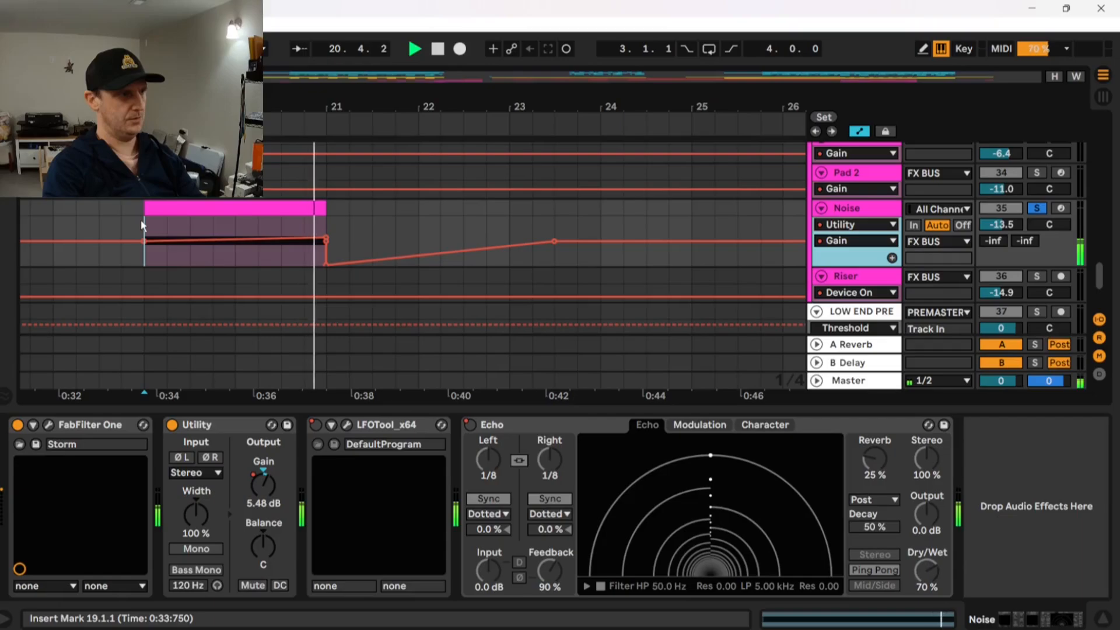
key(space)
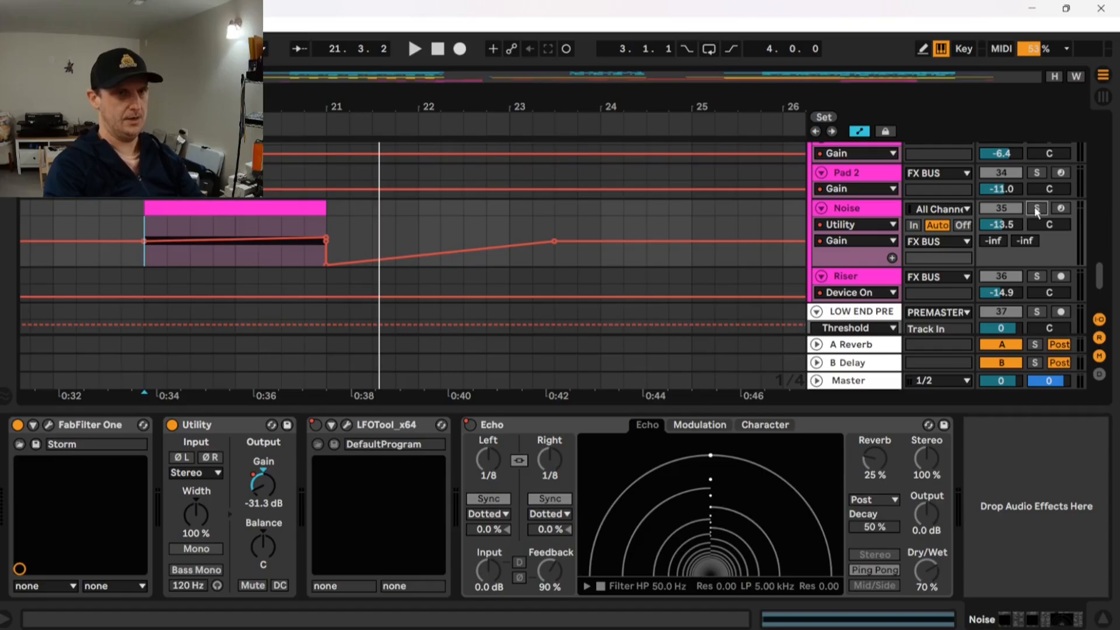
click(1036, 208)
key(space)
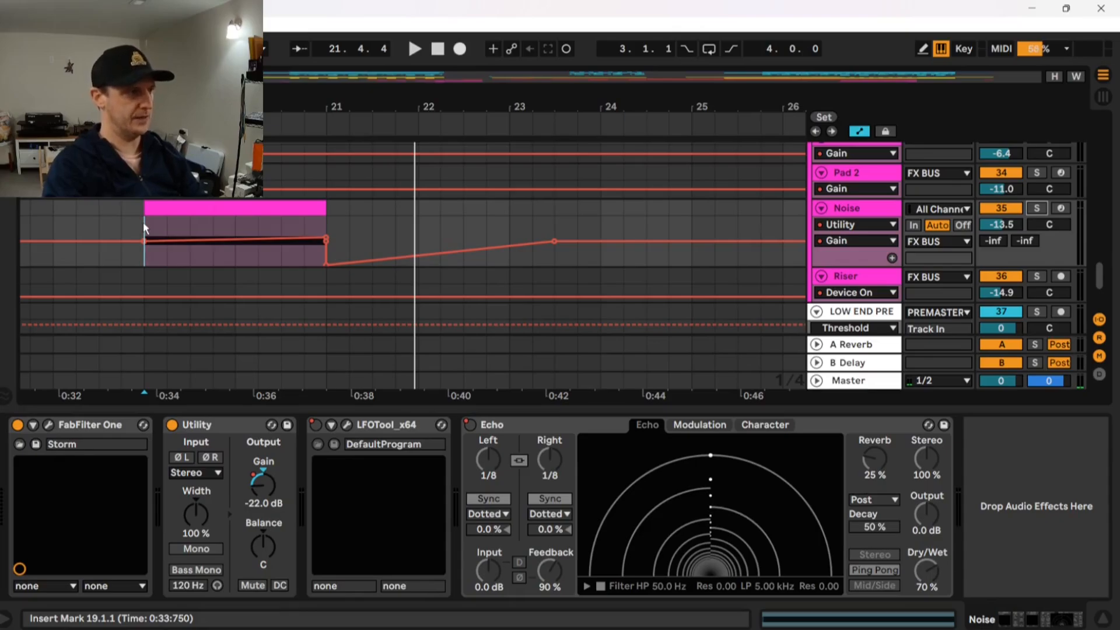
key(space)
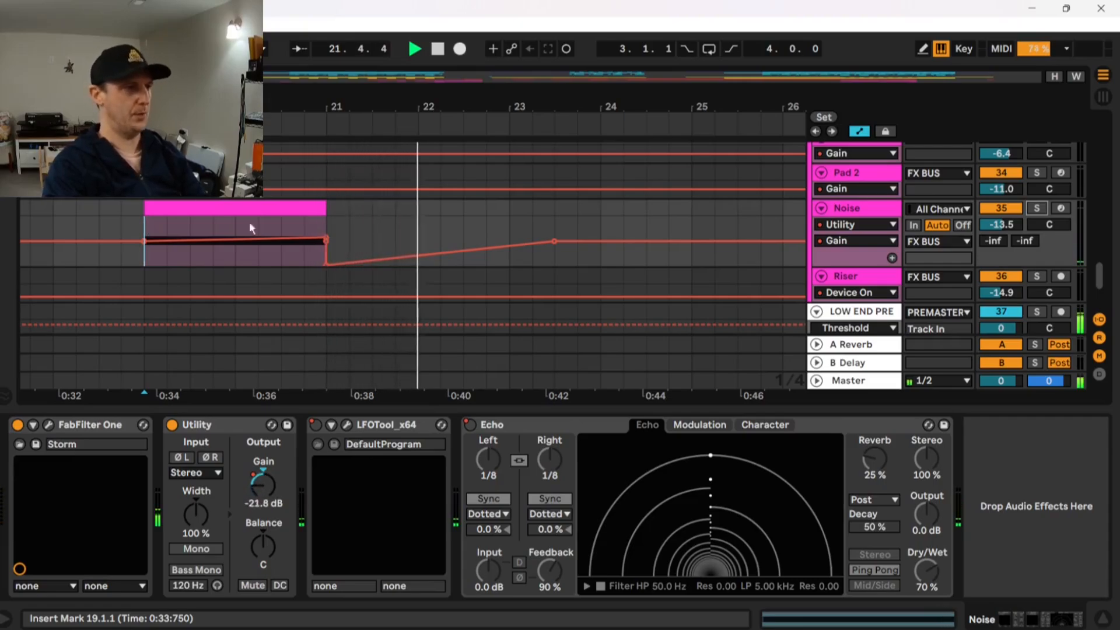
key(space)
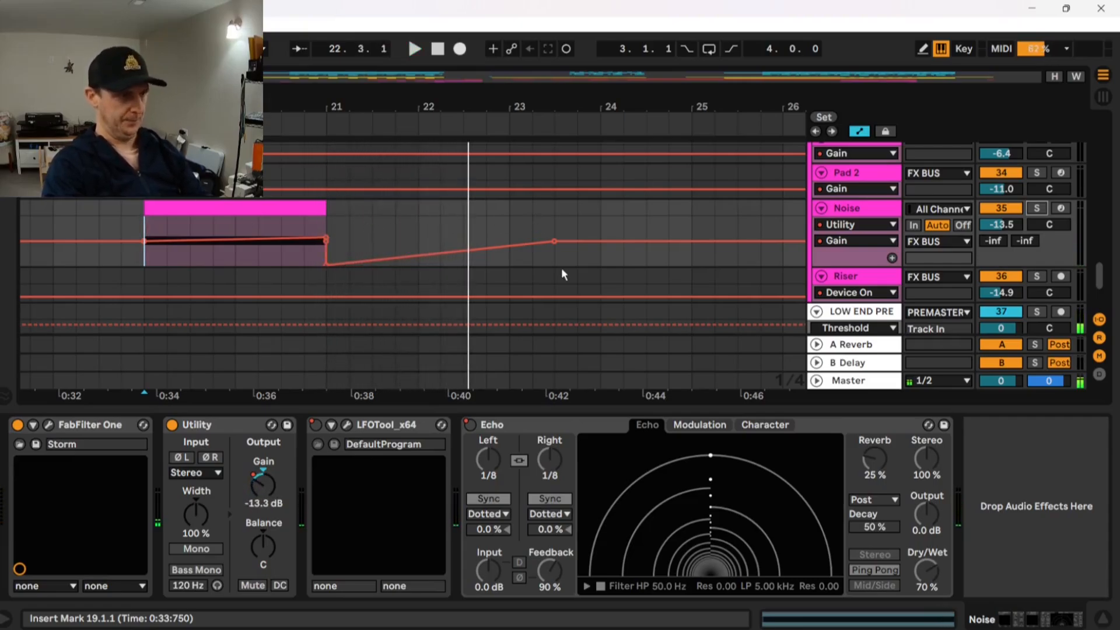
Show the LFOTool's Device On automation across all clips of the Noise track.
scroll(649, 247, down, 5)
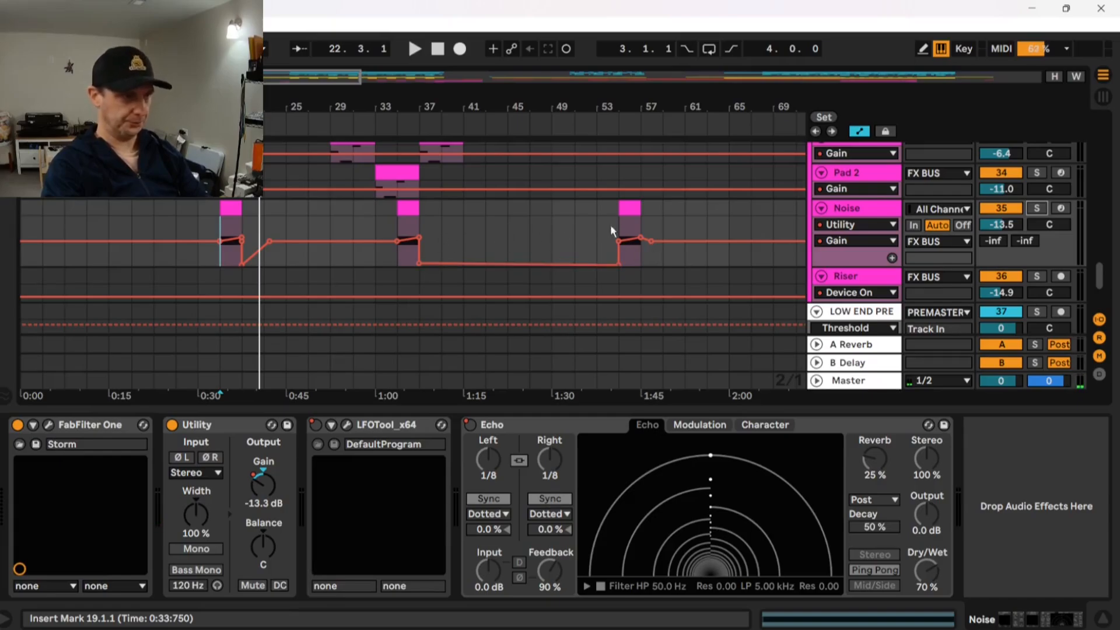
click(857, 211)
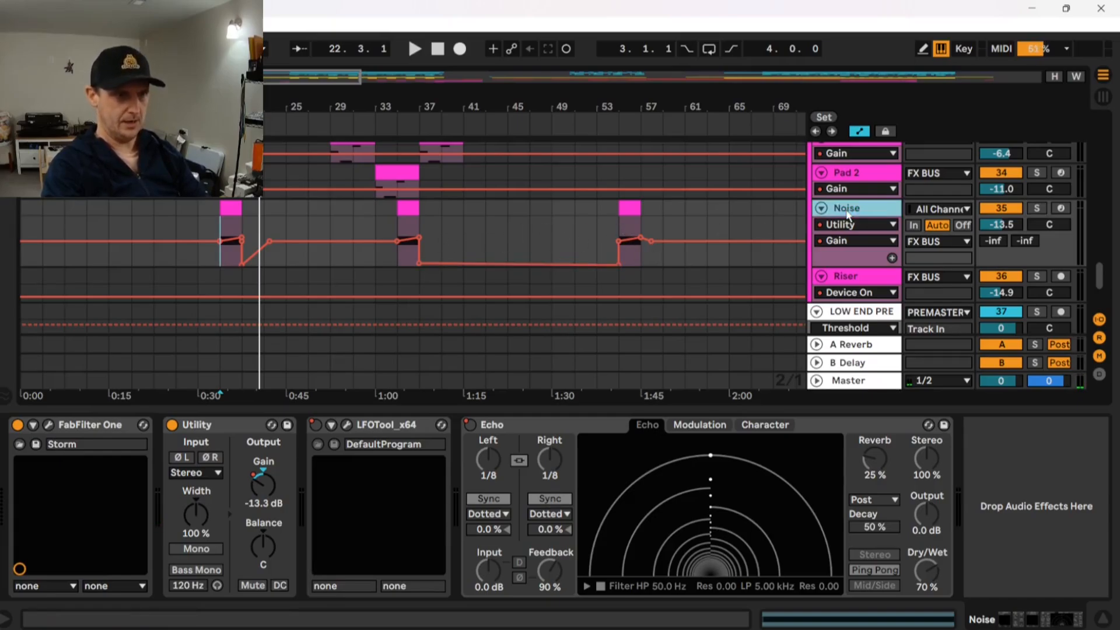
click(313, 428)
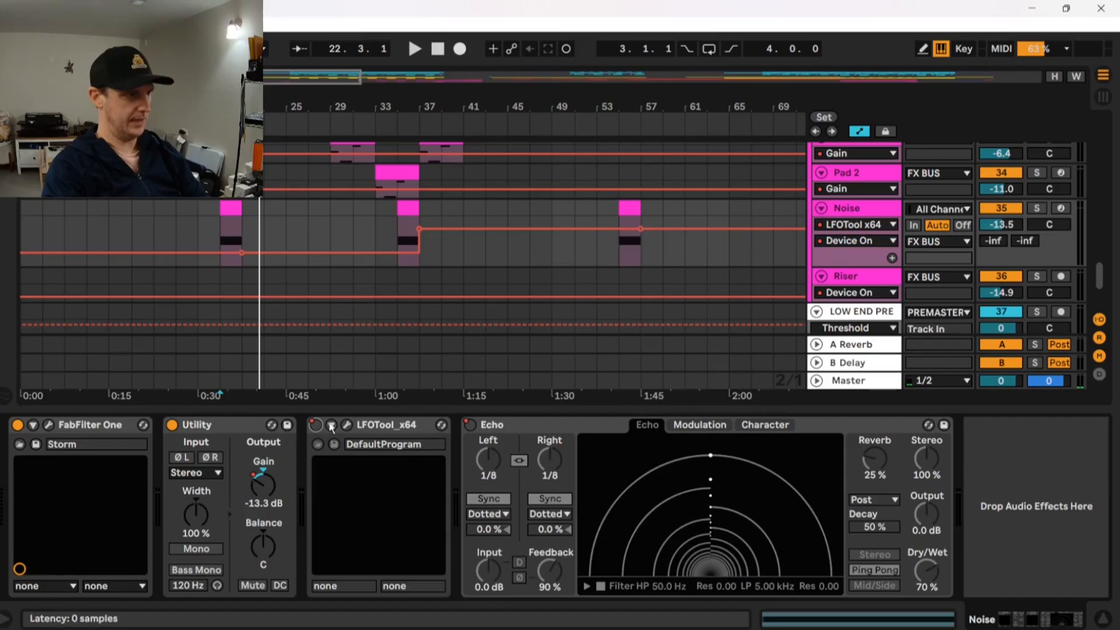
right_click(315, 428)
click(345, 432)
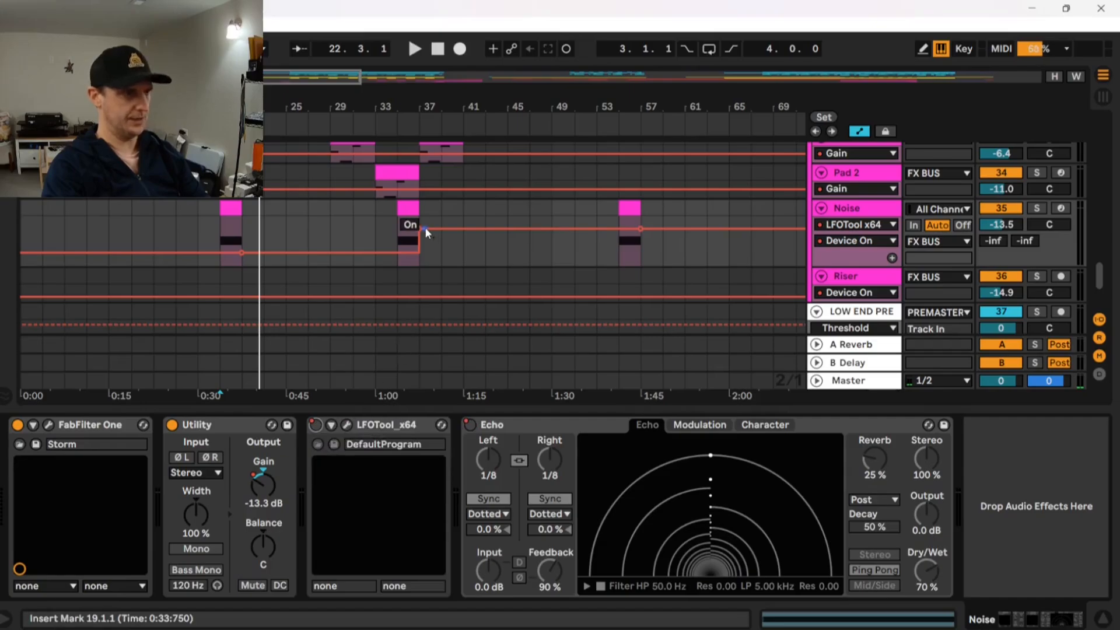
Audition the Noise part from 36.3.1 through the automation change at bar 37, and return the play position to bar 35.
scroll(411, 217, up, 3)
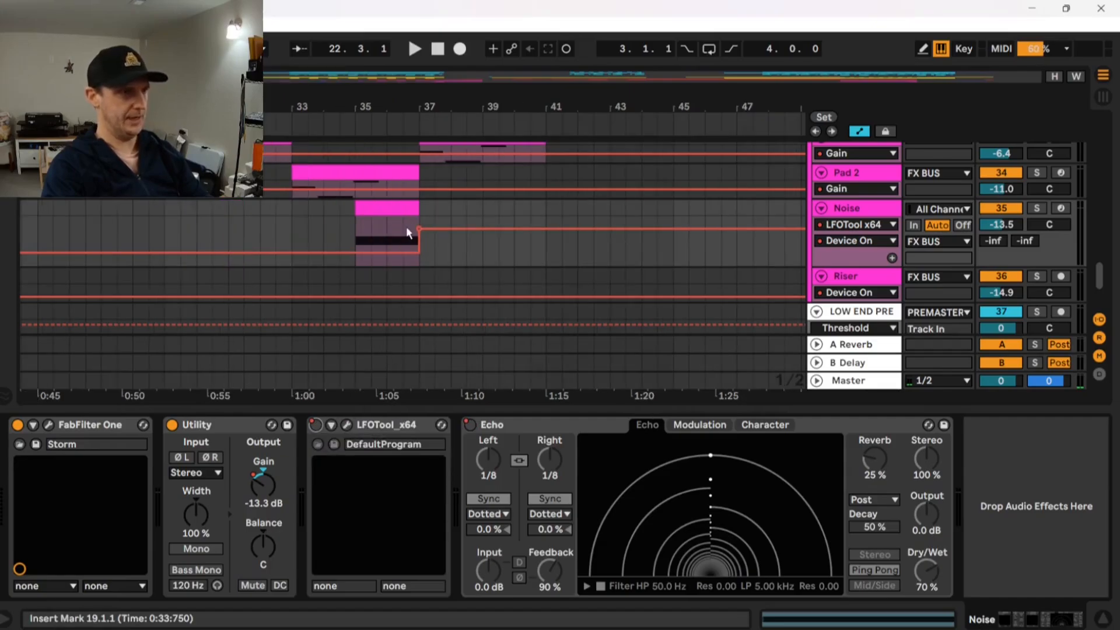
click(404, 241)
key(space)
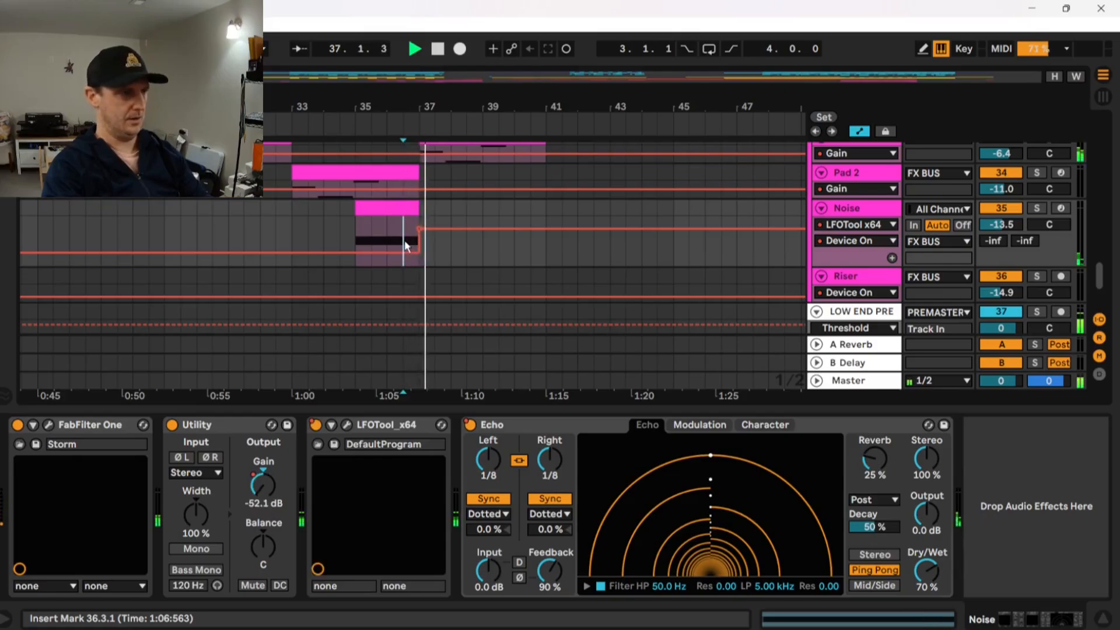
click(348, 243)
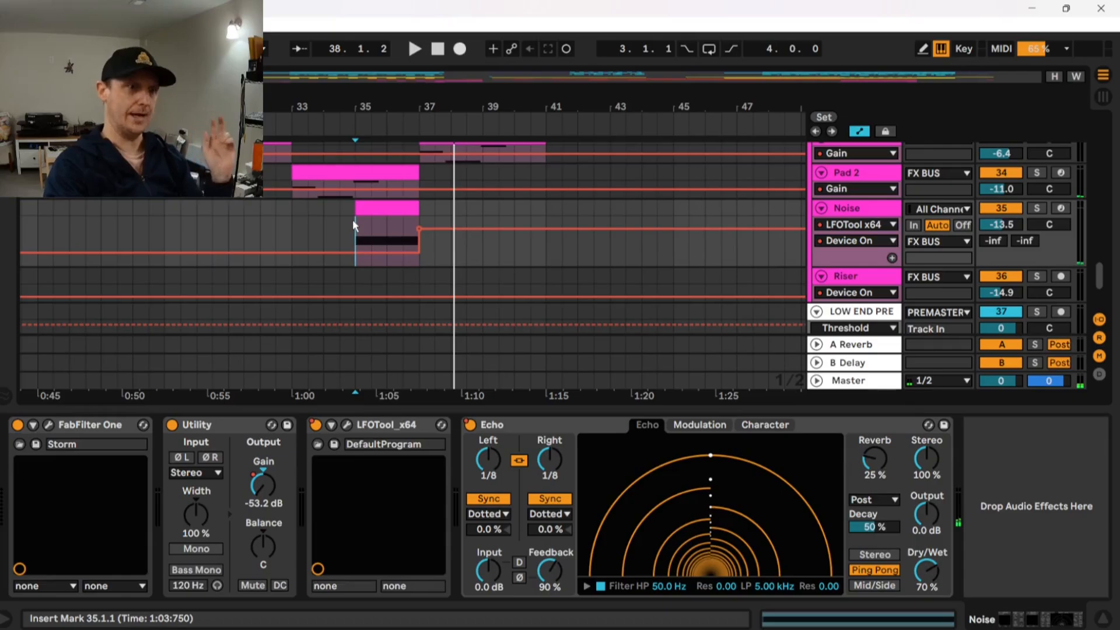
key(space)
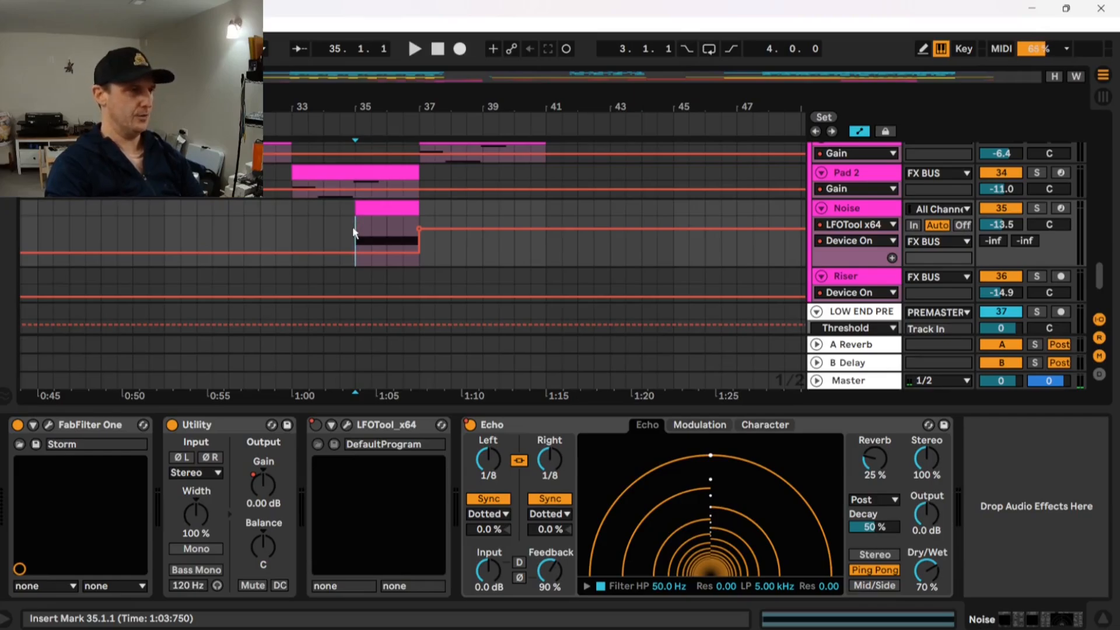
Inspect the Noise track's FabFilter One synth with the Storm preset, close its window and select LFOTool_x64.
click(49, 425)
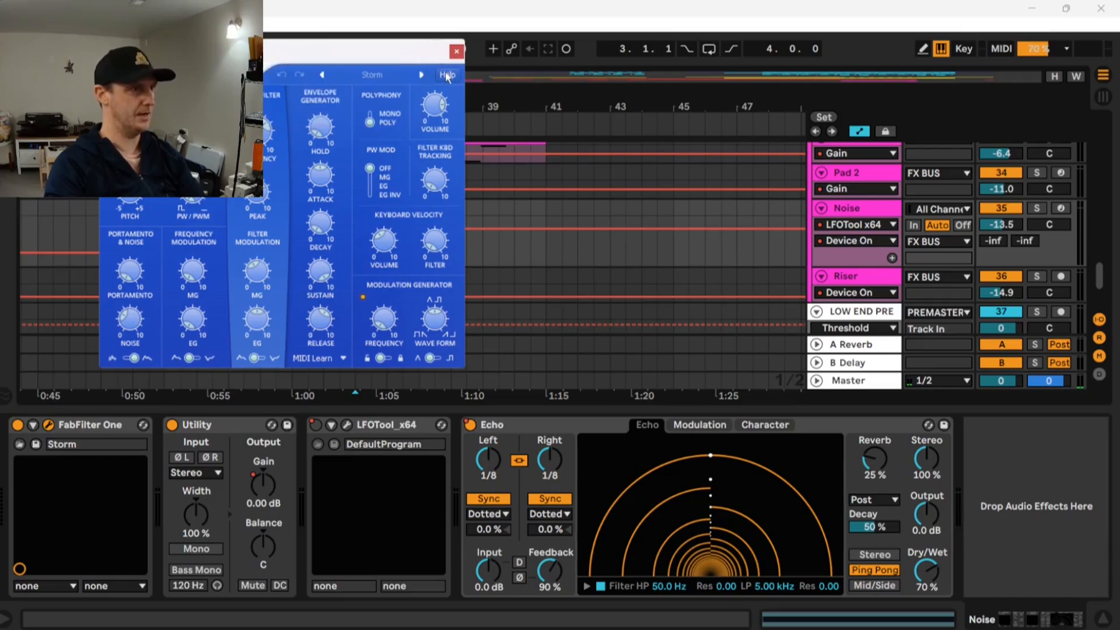
click(457, 52)
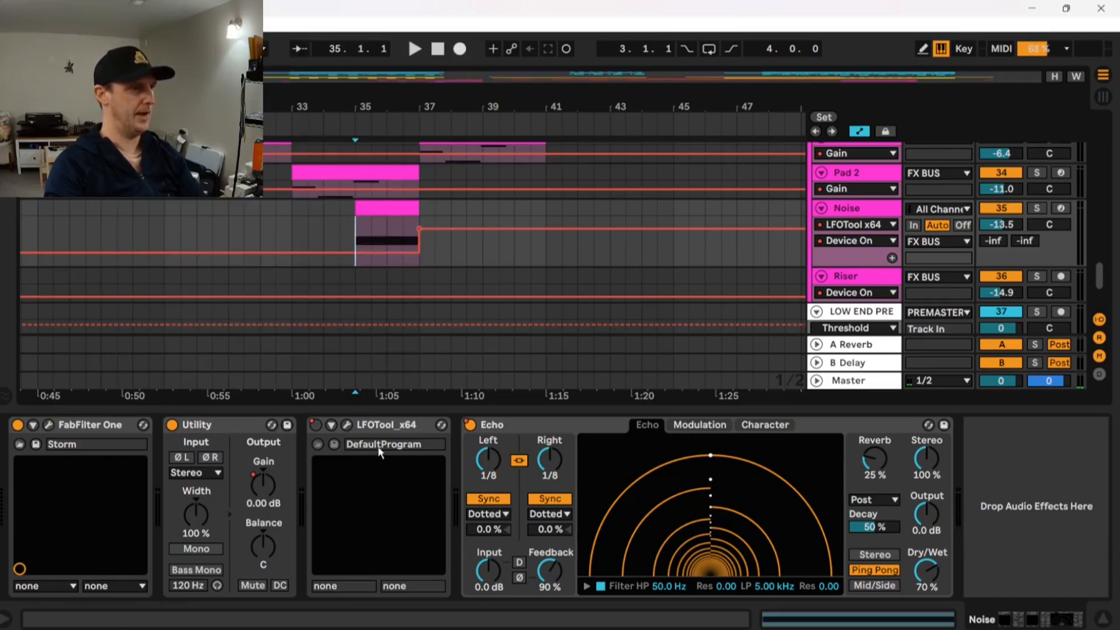
click(384, 425)
Audition the Noise clip from bar 35 in the full mix, and solo the track to hear it alone from bar 36.
key(space)
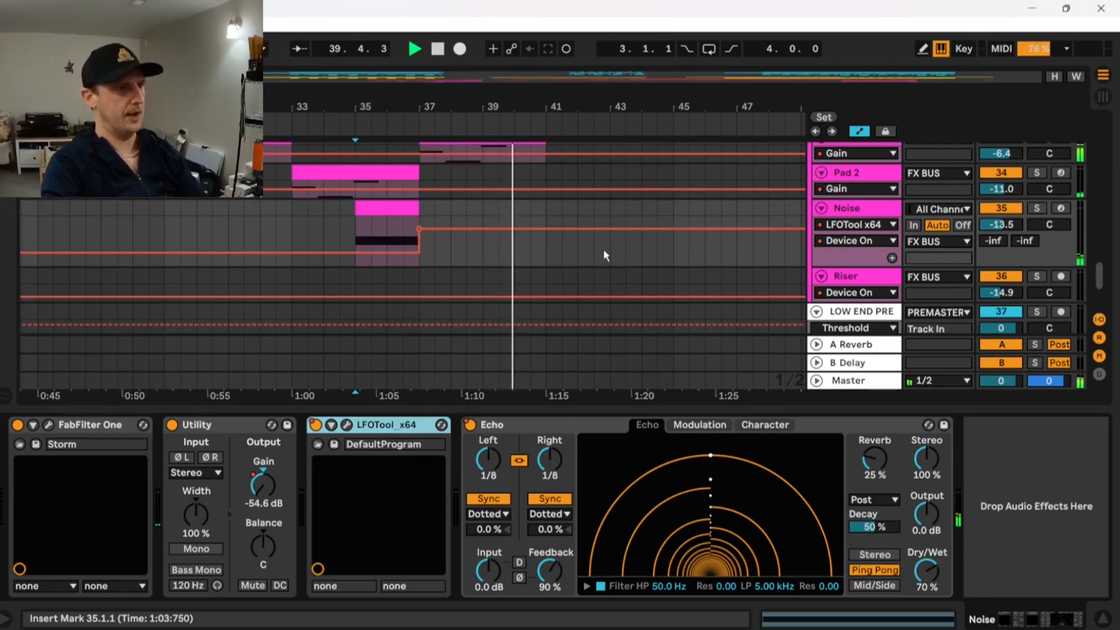
click(1038, 208)
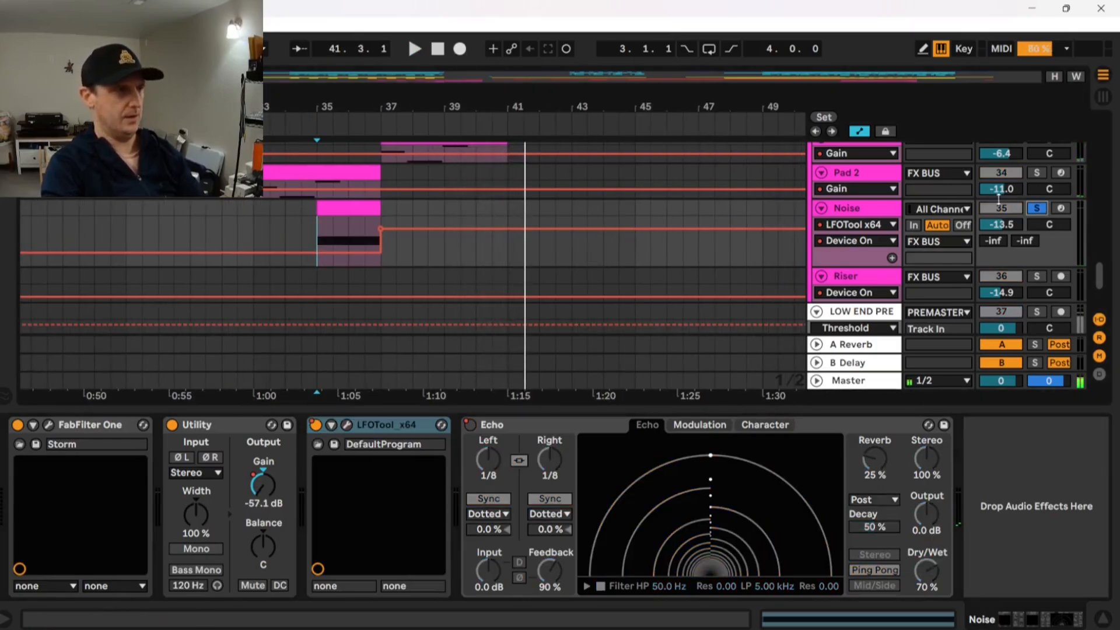
key(space)
click(352, 231)
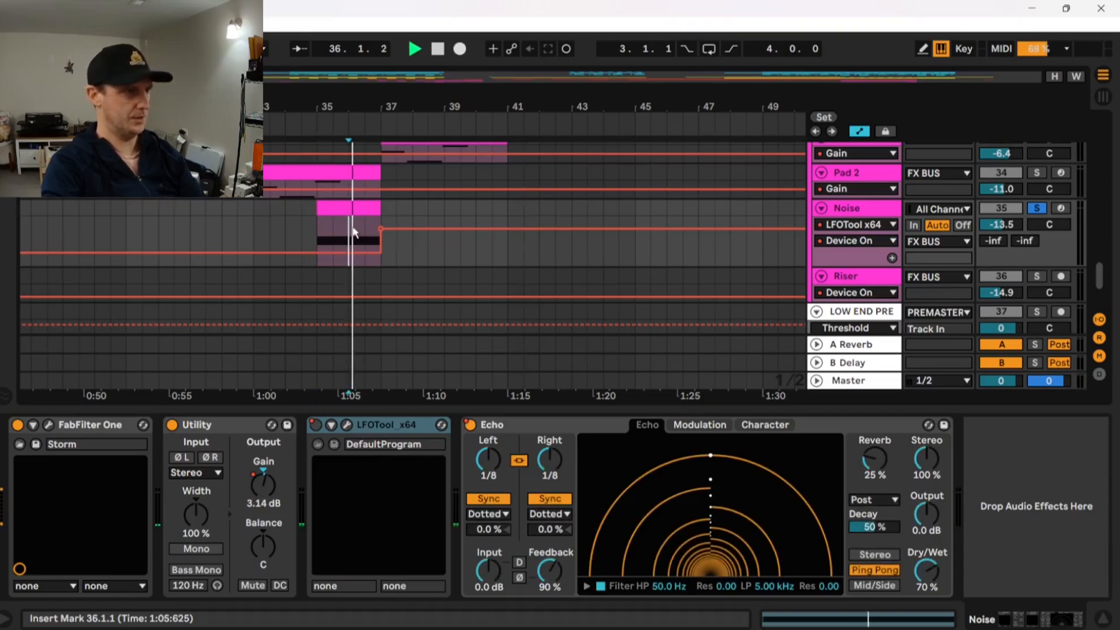
key(space)
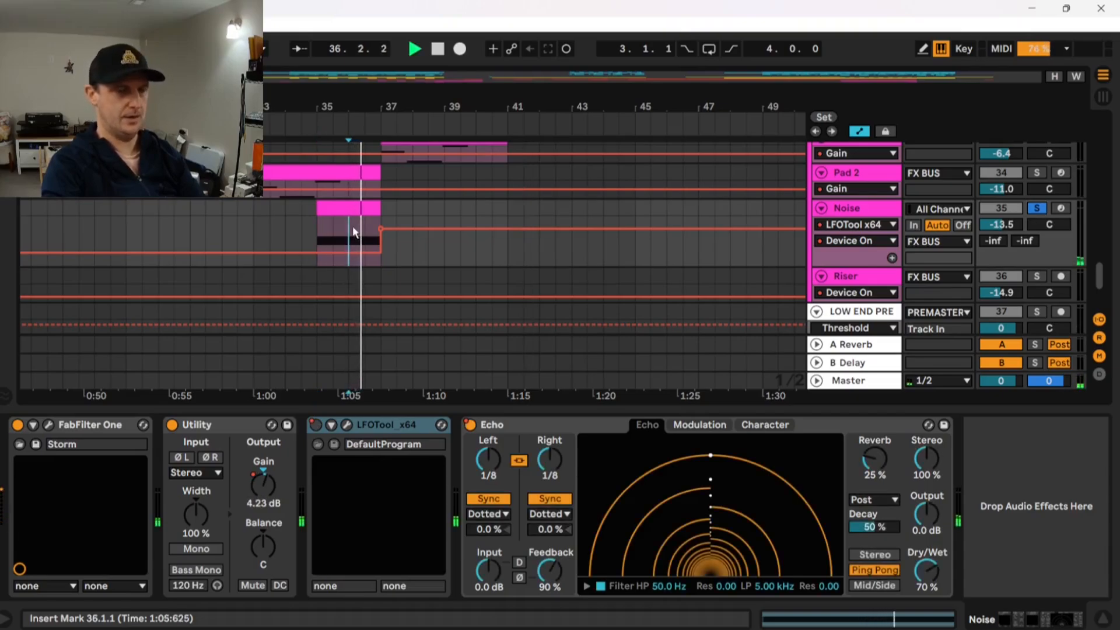
key(space)
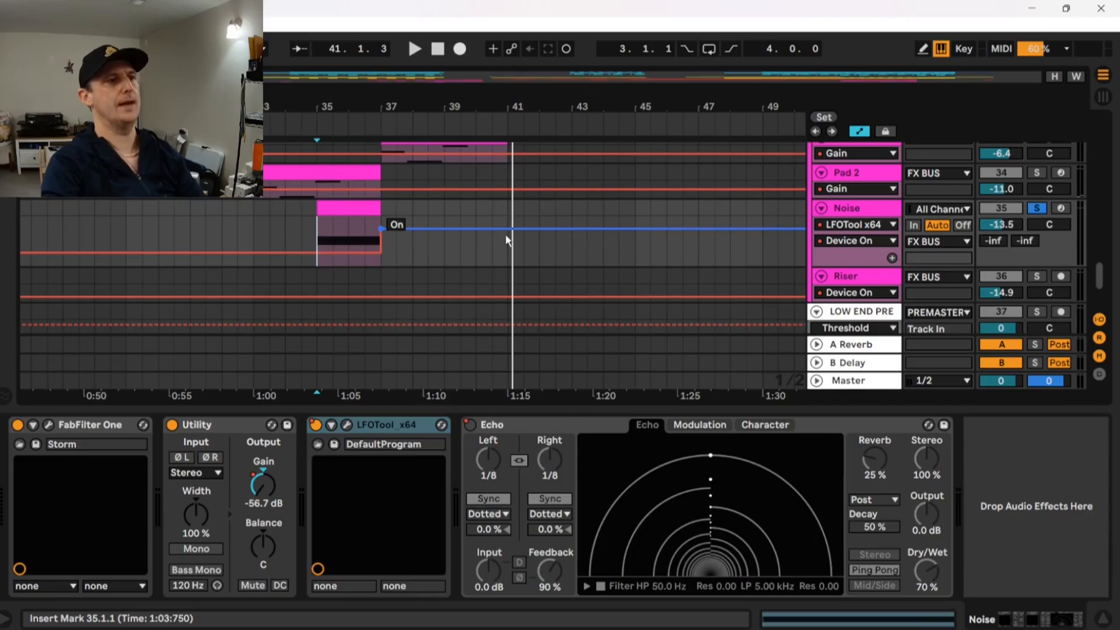
Unsolo the Noise track, play the full mix from bar 41 and save the current Set.
click(502, 254)
key(space)
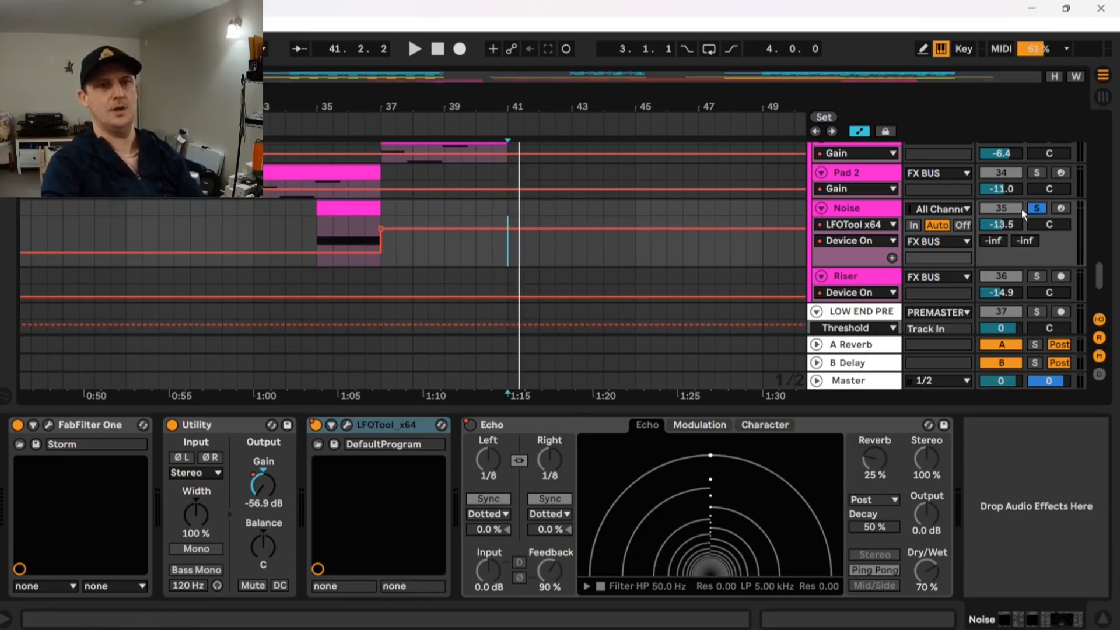
click(1037, 208)
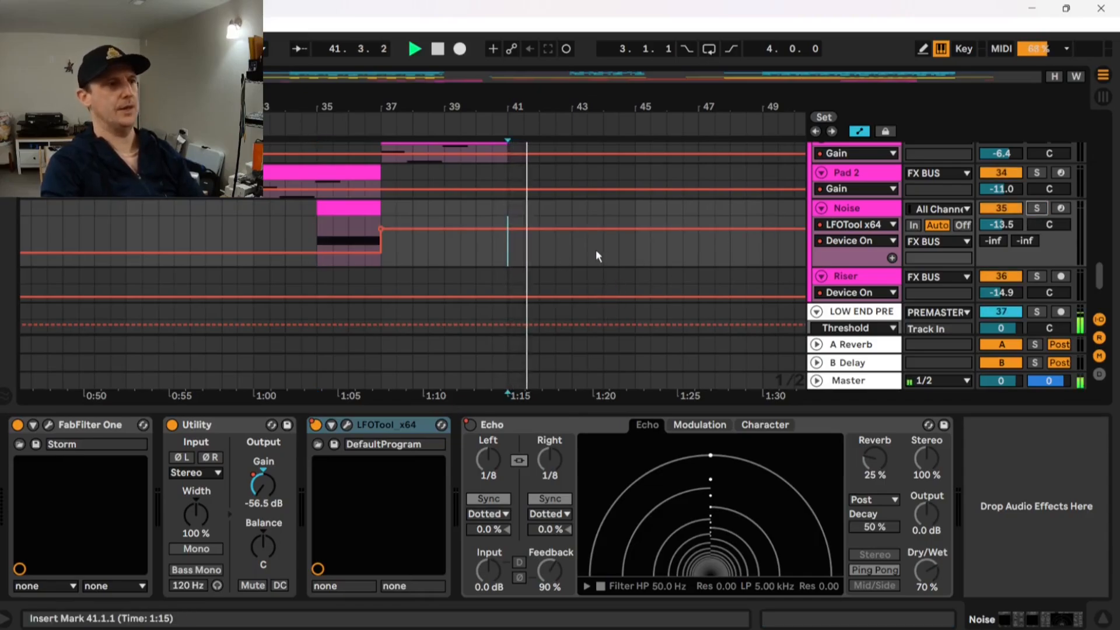
scroll(543, 244, right, 2)
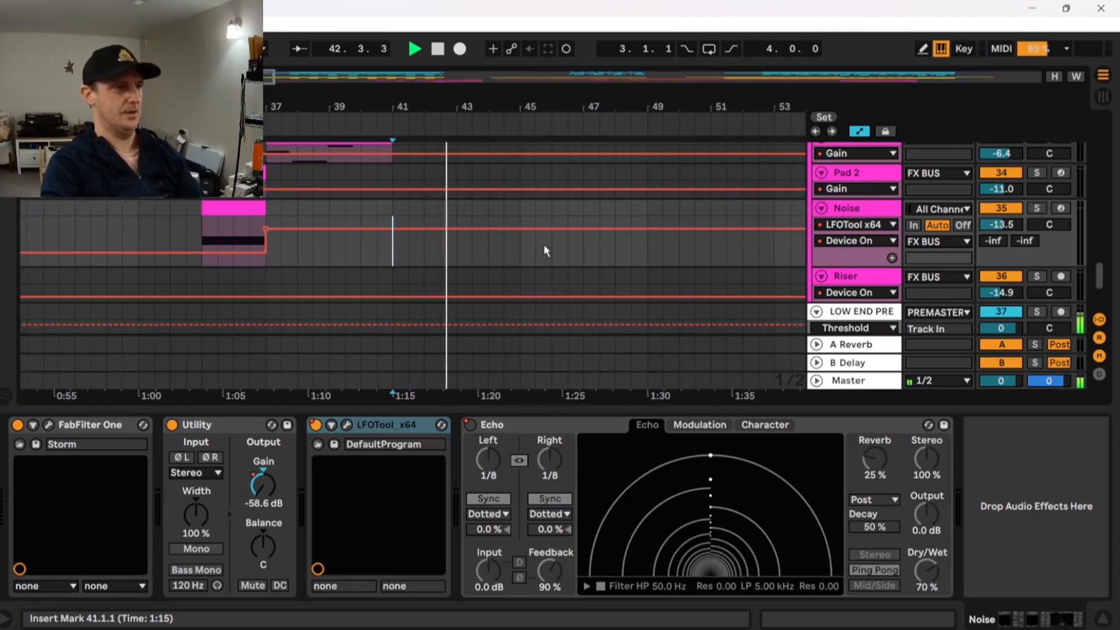
key(ctrl+s)
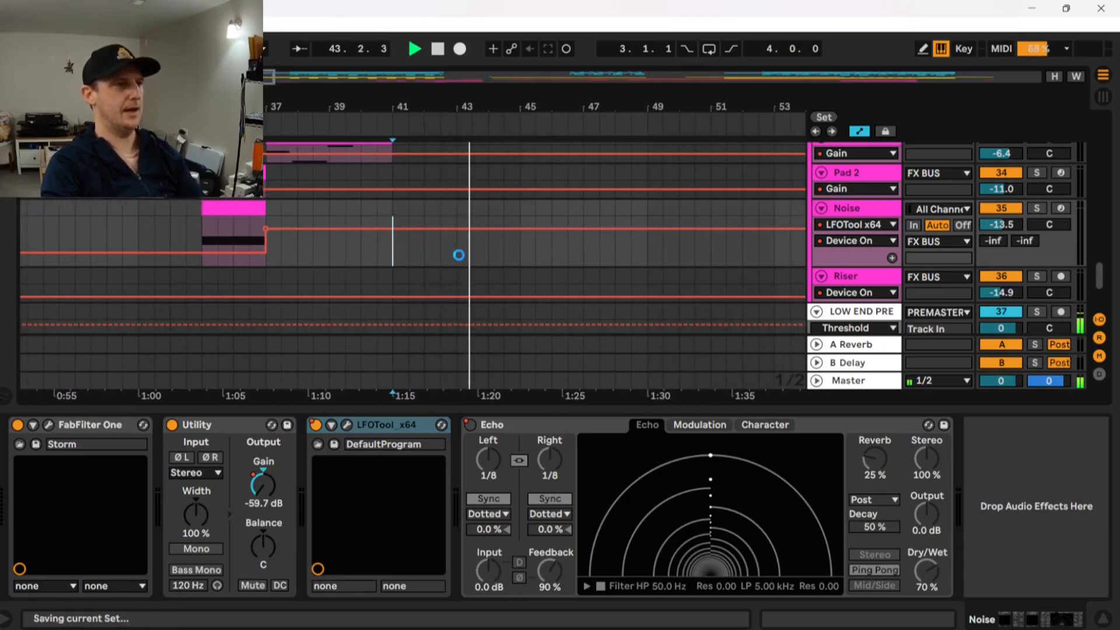
key(space)
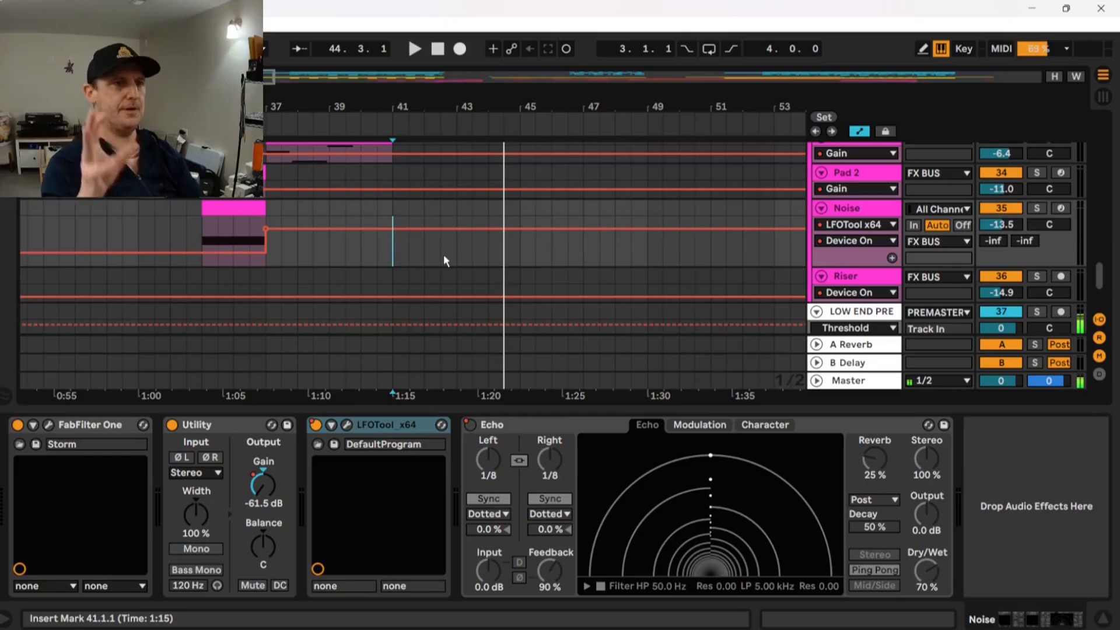
Locate the Keys clip and check its start at bar 37 and end at bar 41, leaving the play position at bar 37.
scroll(443, 254, left, 1)
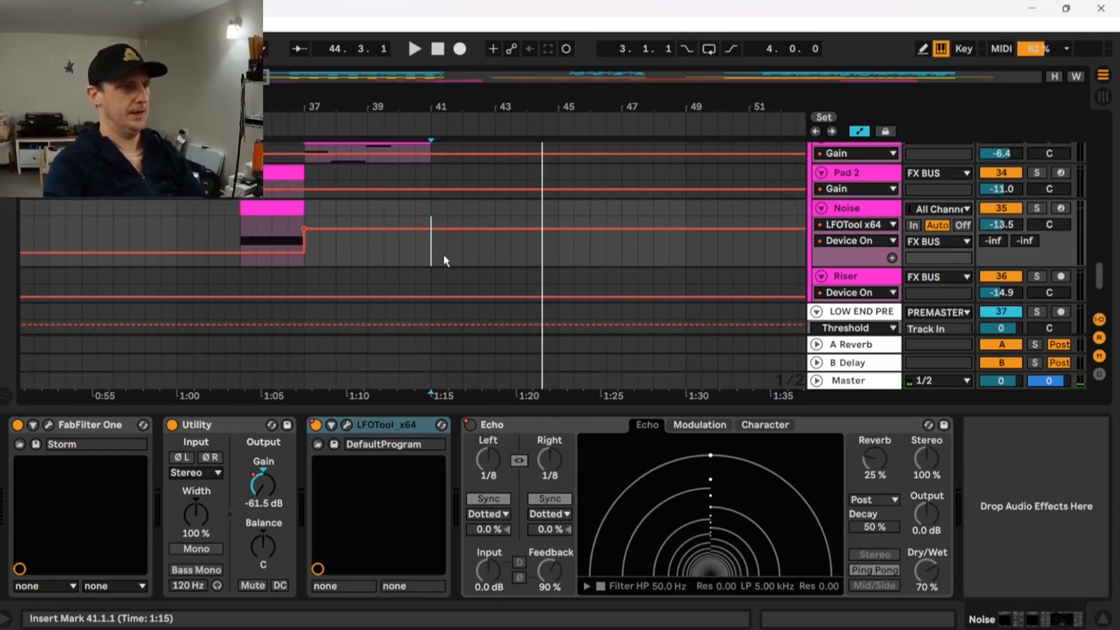
scroll(451, 245, down, 1)
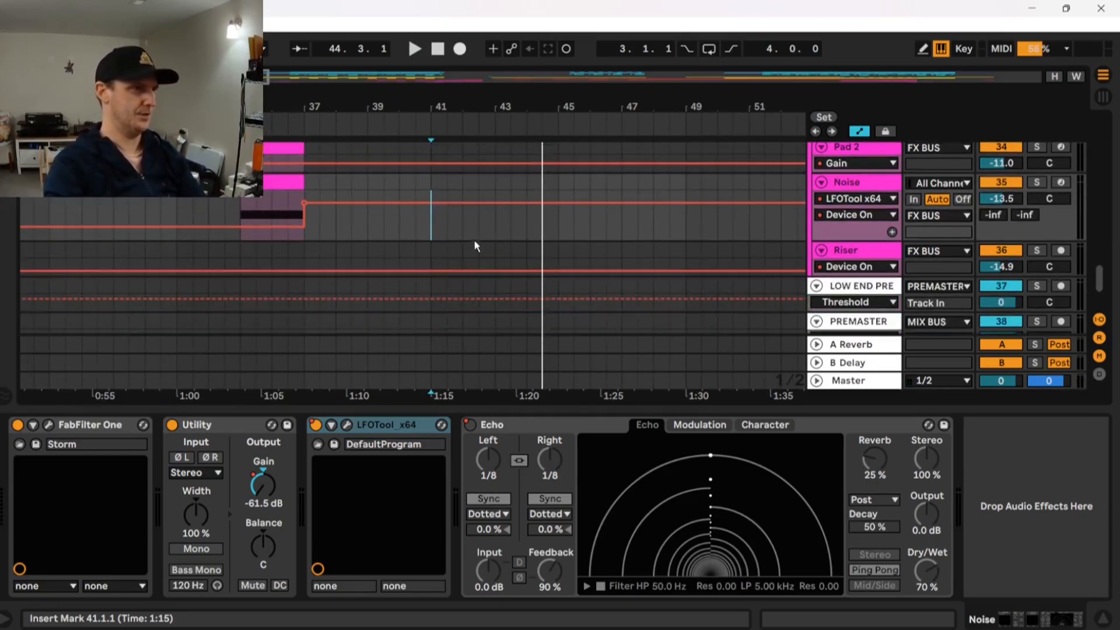
scroll(472, 240, up, 1)
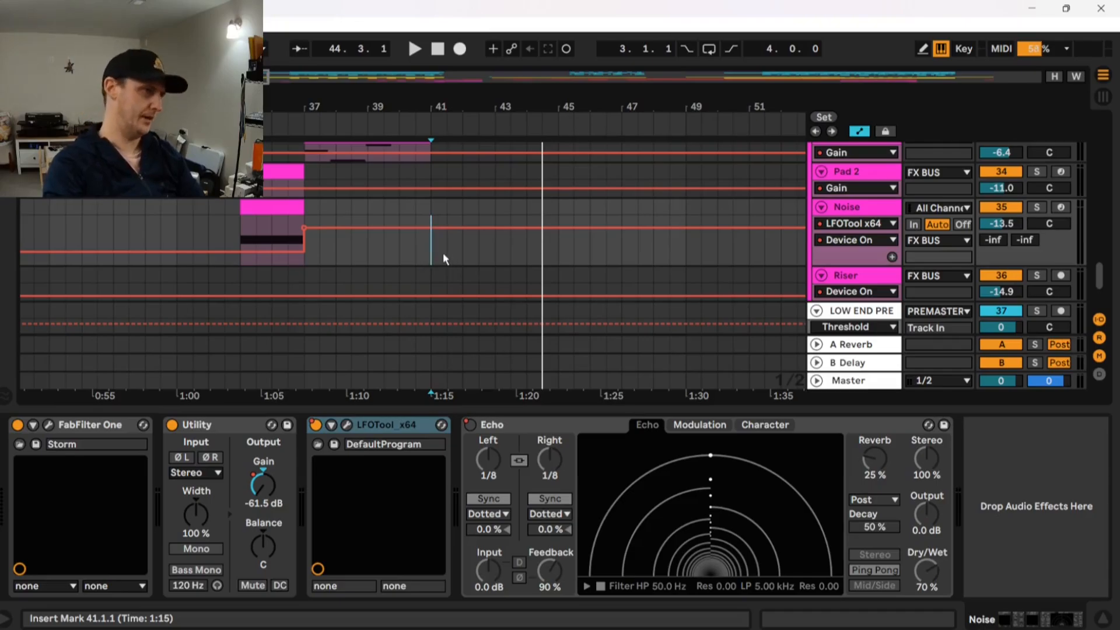
scroll(435, 253, up, 7)
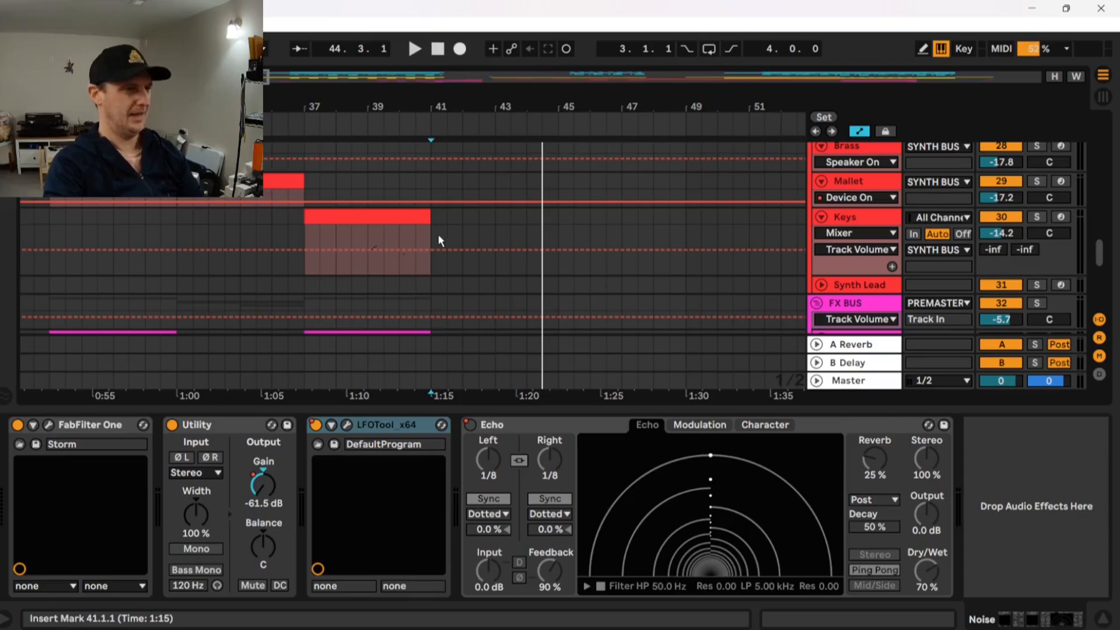
click(303, 226)
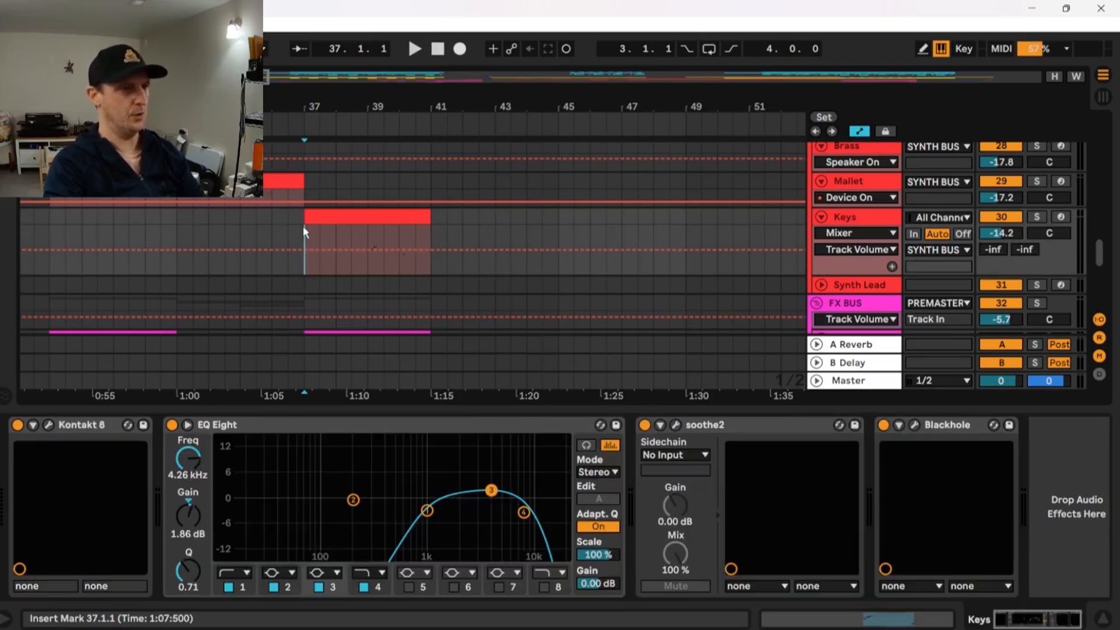
click(430, 226)
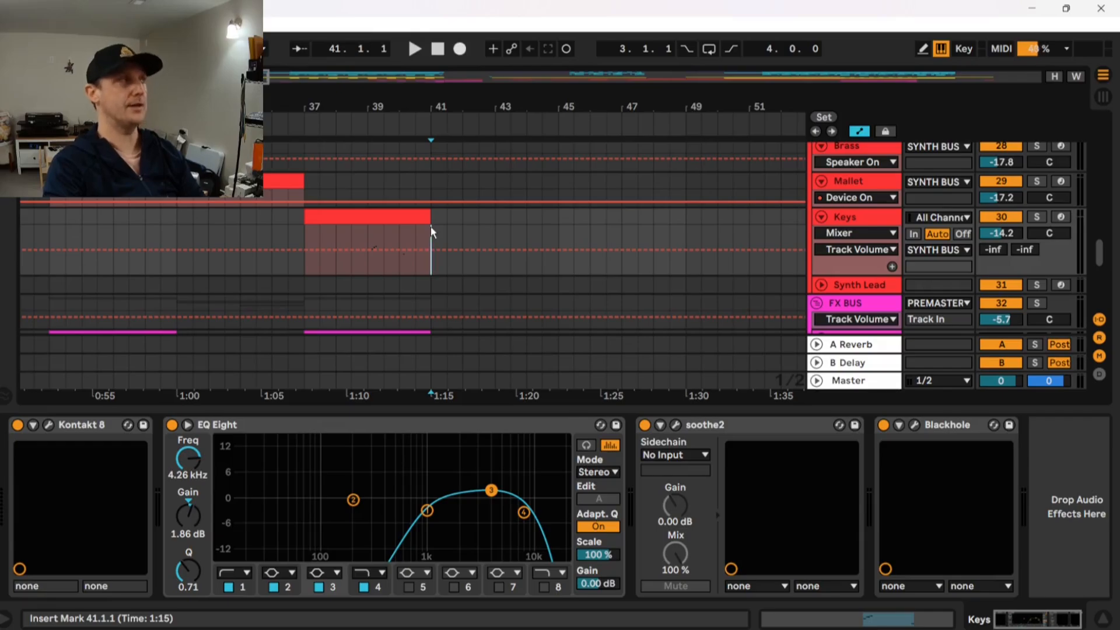
click(302, 228)
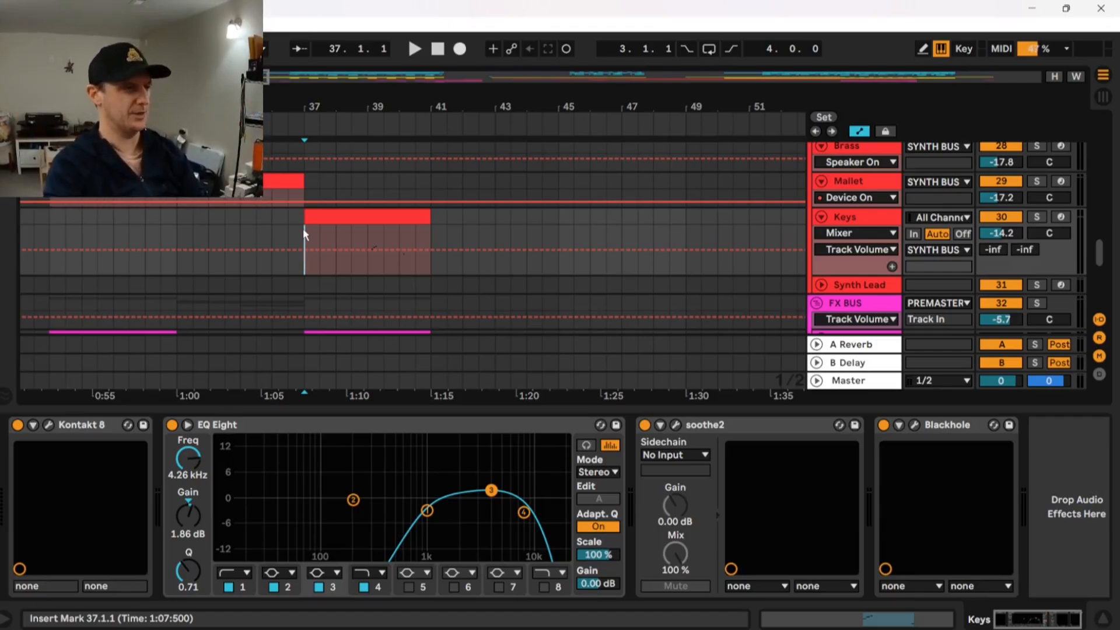
Select the ZTTA_Clap_Snare_14 clip on the Clap 2 track at bar 57 and play the full mix from there.
scroll(303, 228, up, 10)
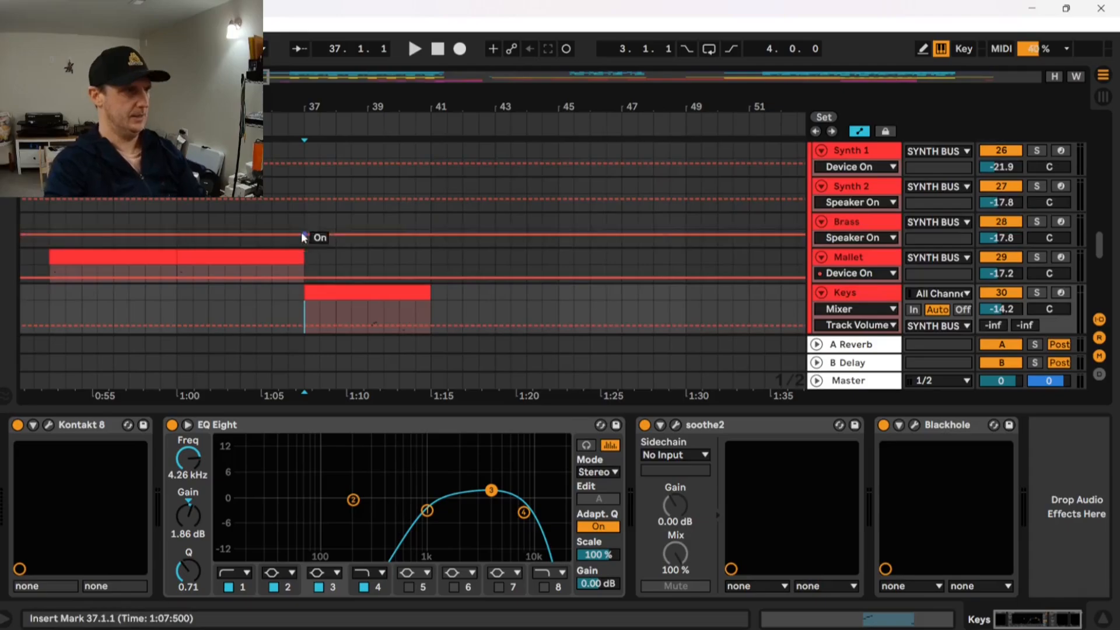
scroll(301, 241, up, 15)
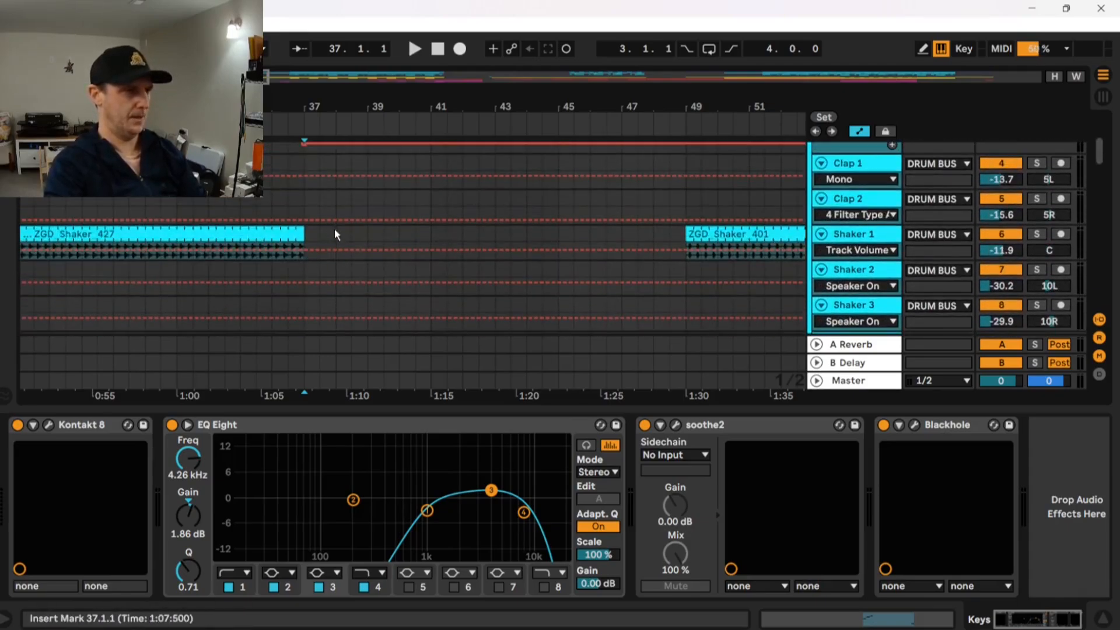
scroll(334, 229, down, 2)
ctrl+scroll(334, 228, down, 3)
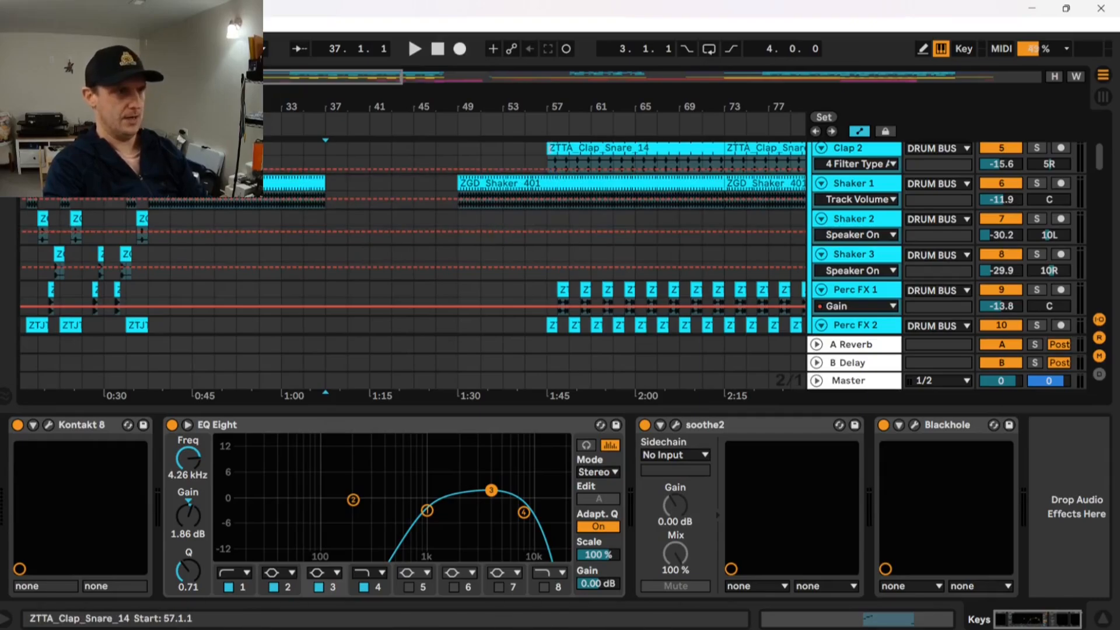
click(551, 153)
scroll(582, 251, up, 5)
scroll(584, 259, right, 2)
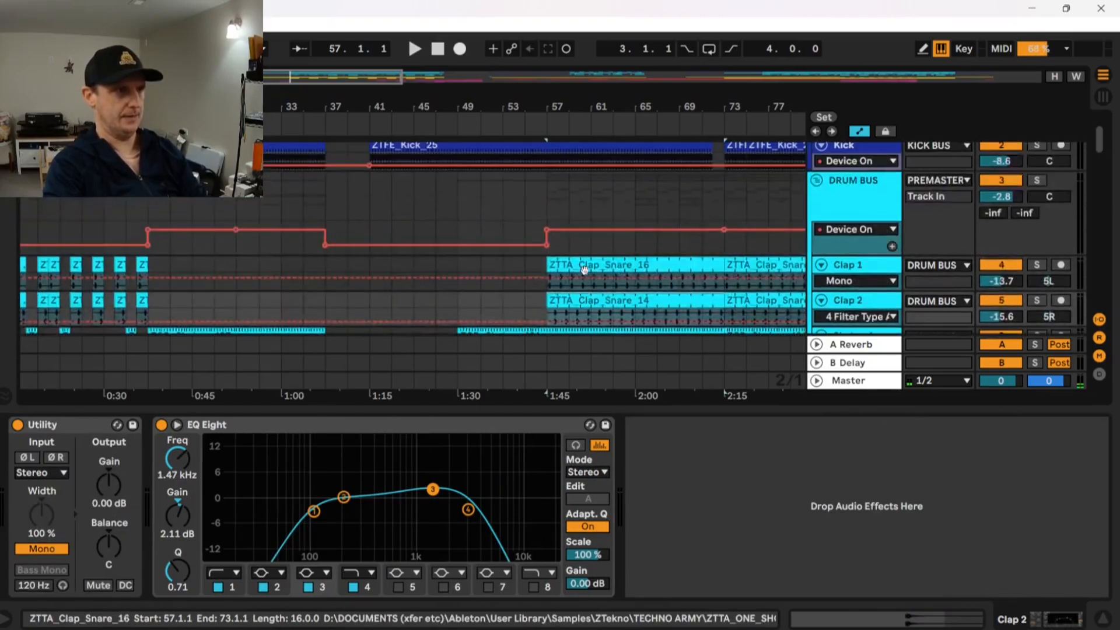
scroll(584, 269, right, 1)
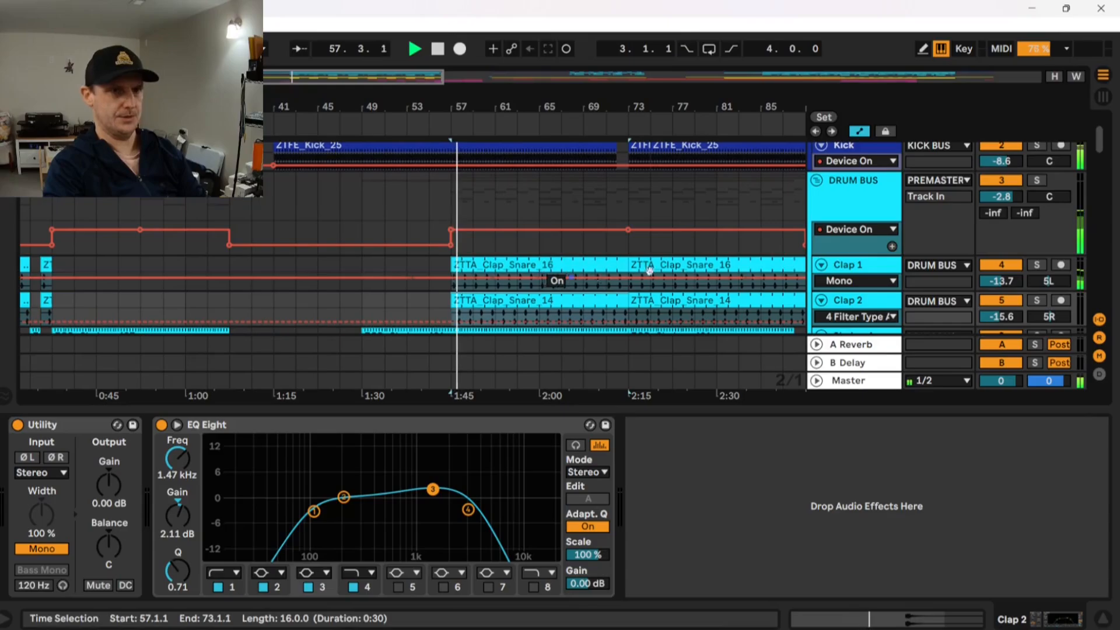
Examine the drum, bass and synth tracks across the whole arrangement during playback from bar 57, and stop playback.
scroll(575, 248, down, 8)
scroll(618, 262, down, 10)
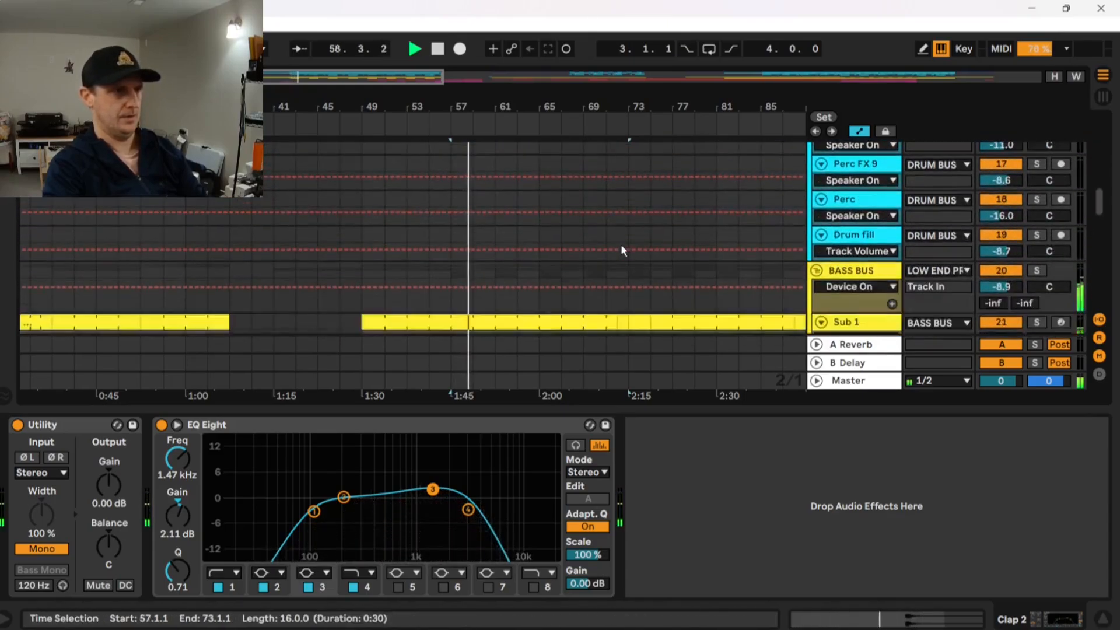
ctrl+scroll(575, 242, down, 4)
scroll(564, 224, down, 4)
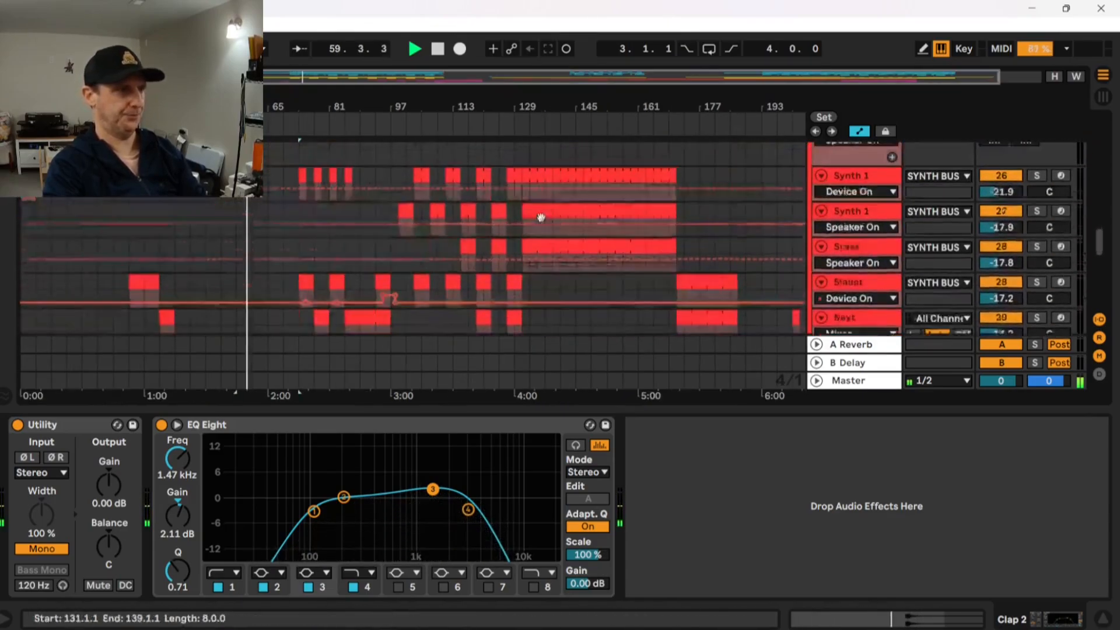
scroll(534, 236, up, 2)
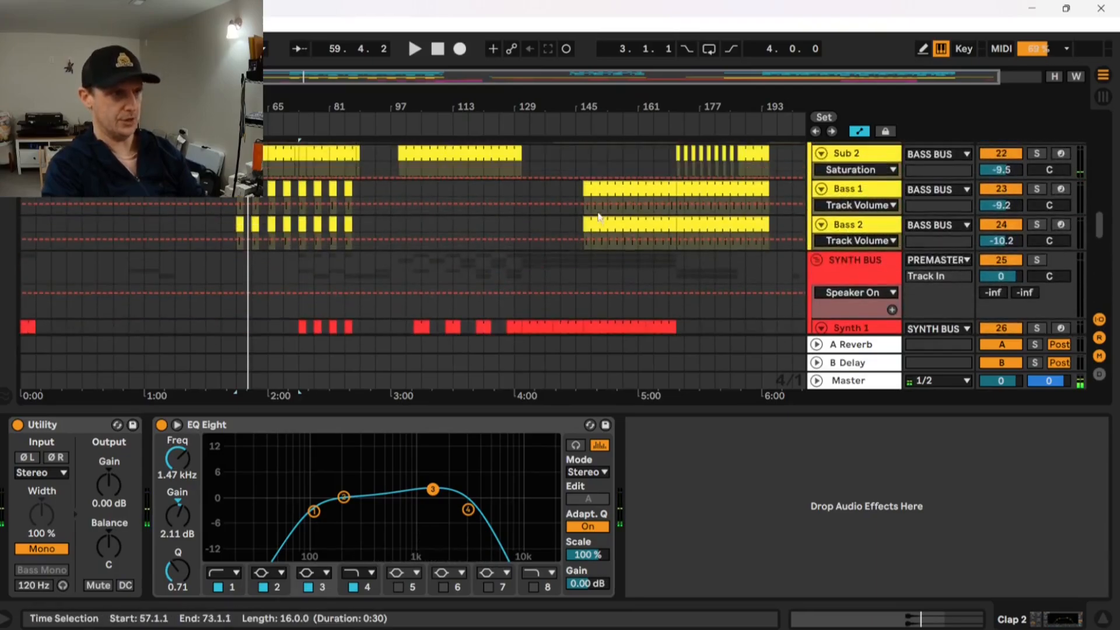
Play the full mix from bar 129 and check which bass, drum and synth tracks have clips there.
click(515, 184)
key(space)
scroll(482, 269, up, 8)
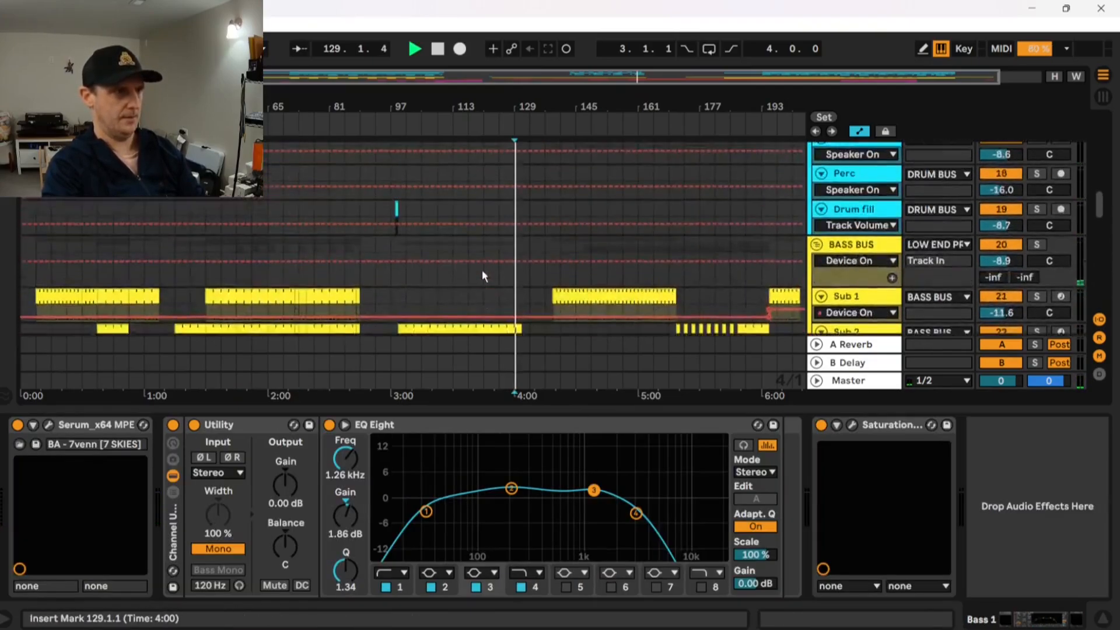
scroll(501, 288, down, 10)
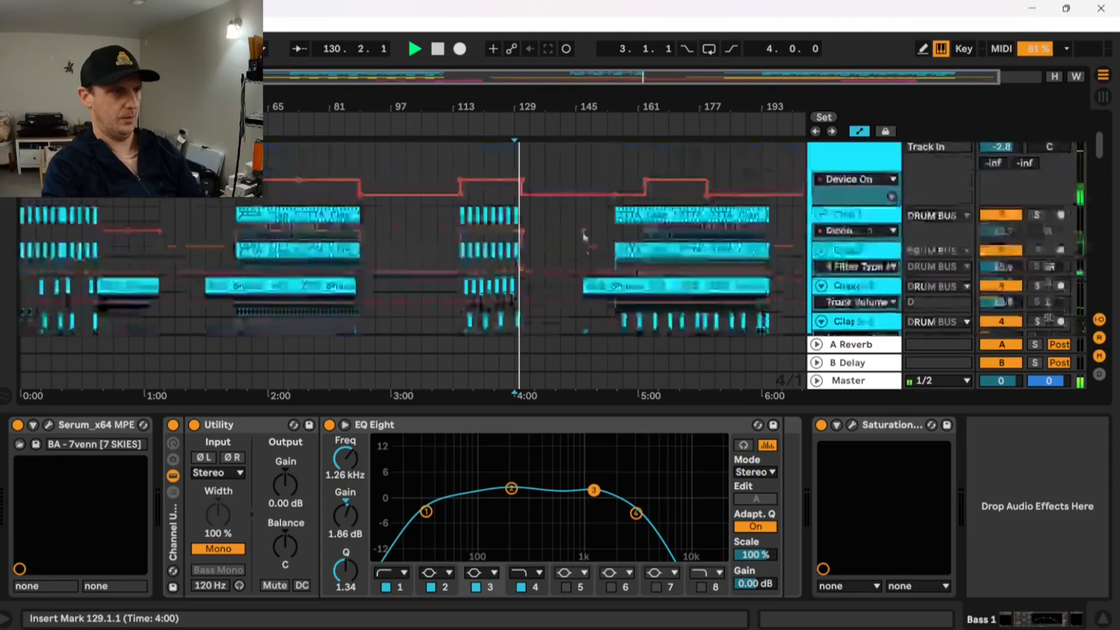
scroll(562, 224, down, 10)
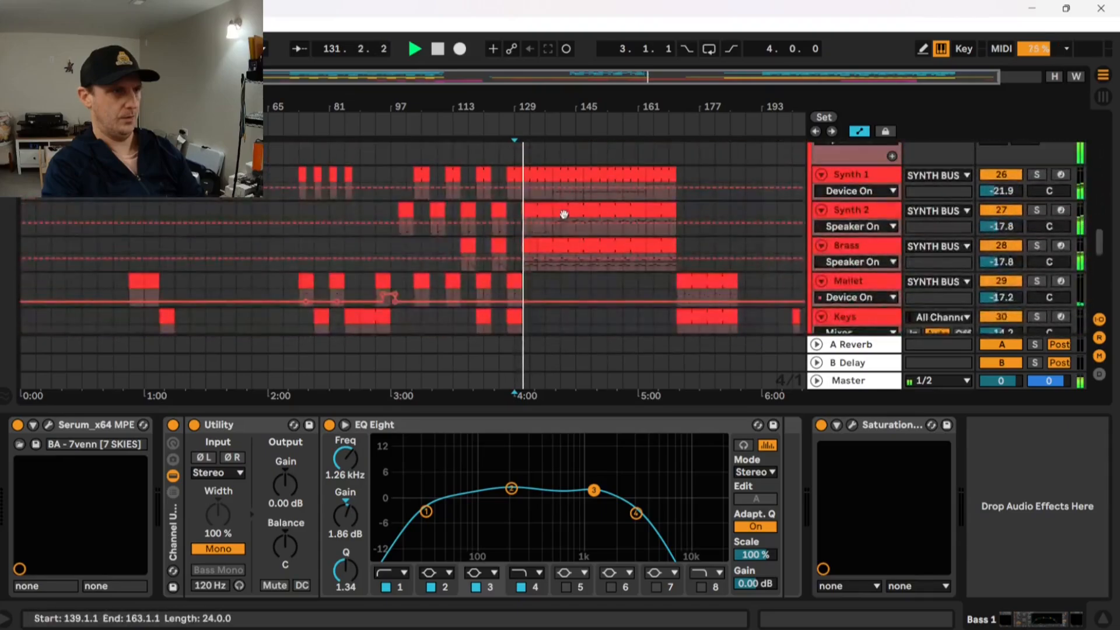
click(533, 217)
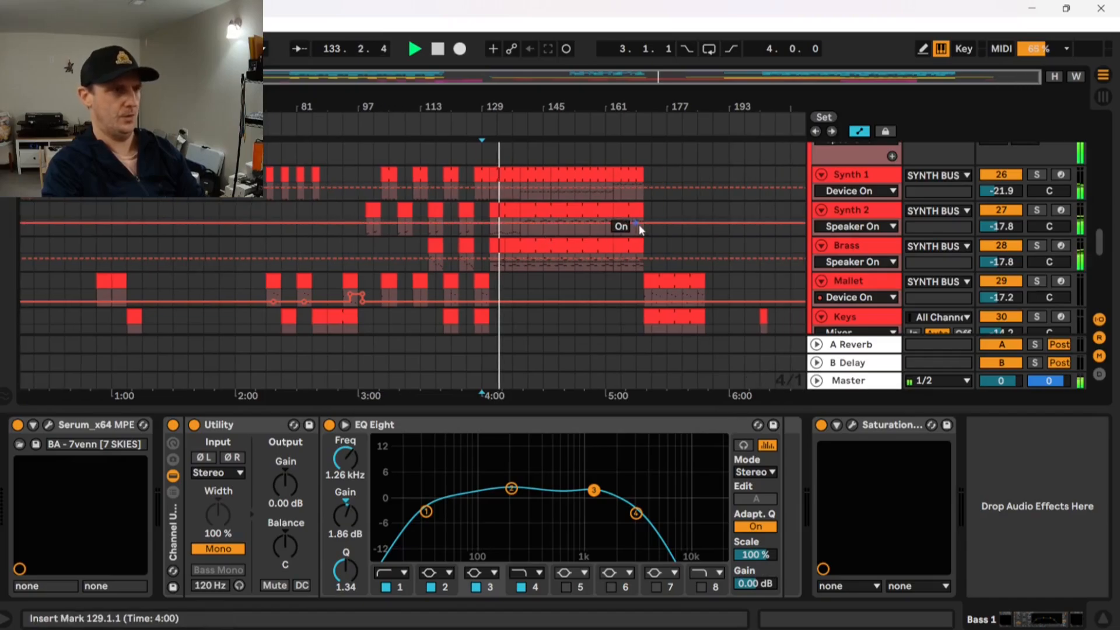
Examine the kick, drum, bass and synth tracks from bar 129 onward while the mix plays.
scroll(630, 223, down, 2)
scroll(618, 222, up, 3)
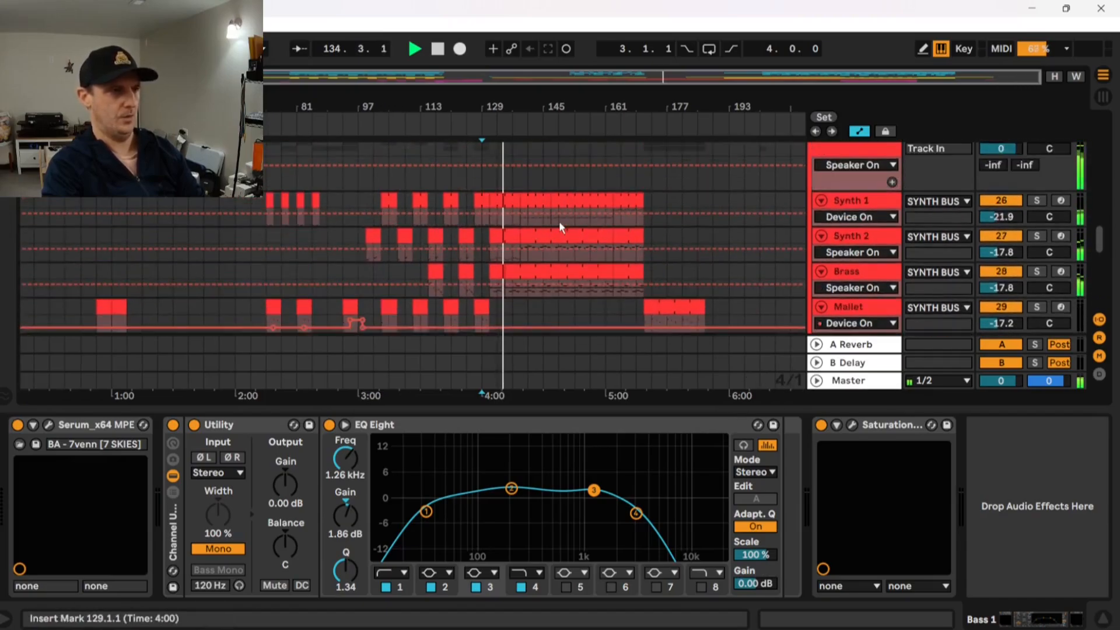
scroll(541, 285, up, 8)
scroll(541, 285, up, 10)
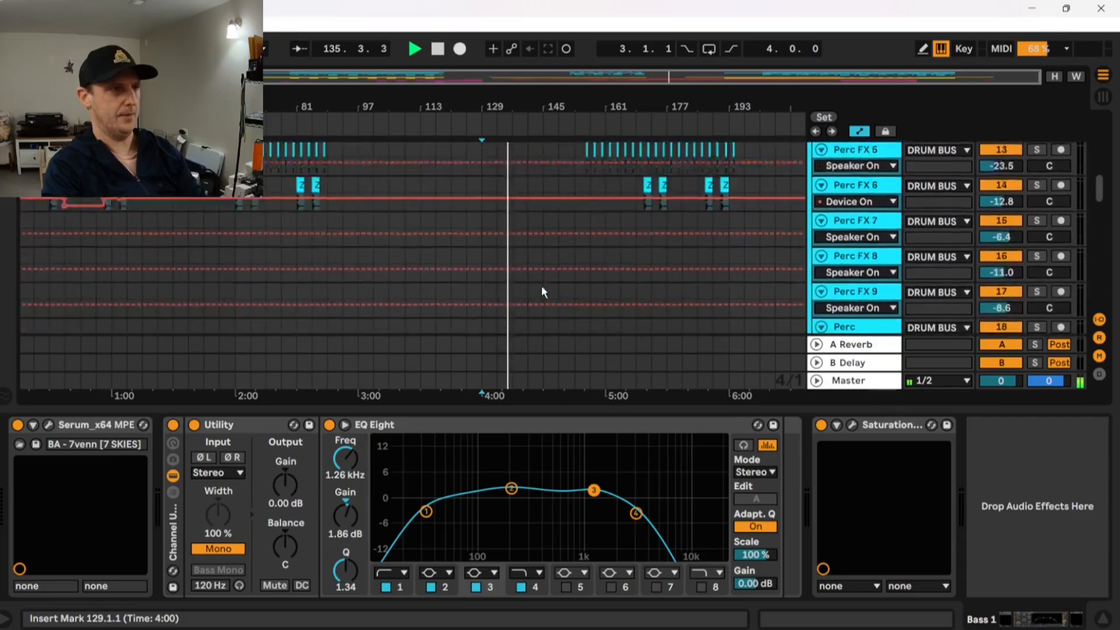
scroll(539, 277, up, 4)
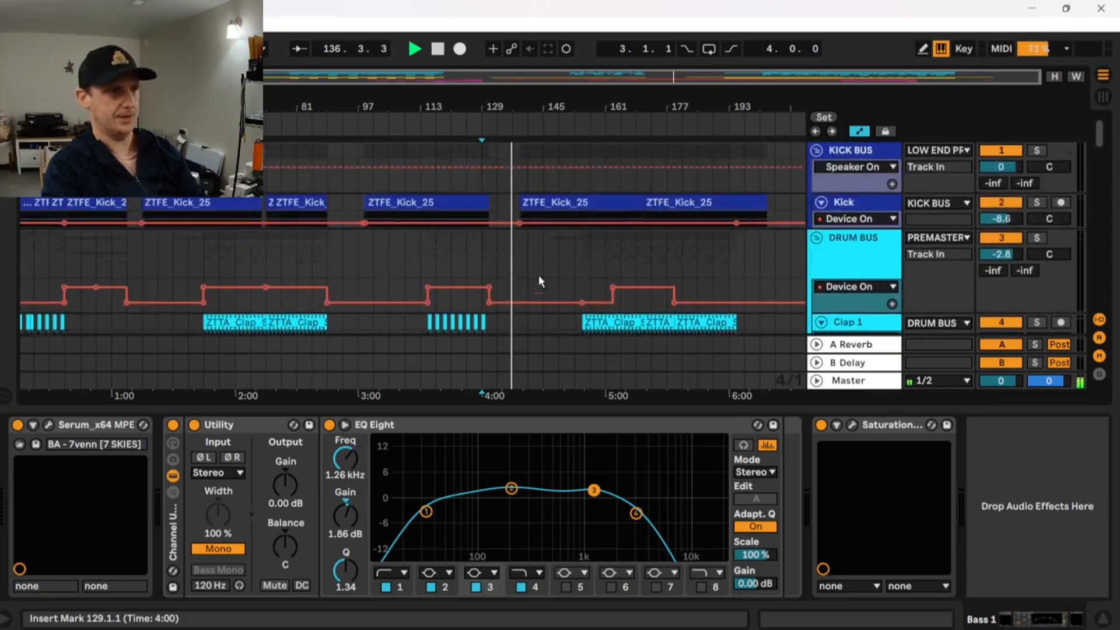
scroll(520, 205, down, 3)
scroll(522, 193, down, 10)
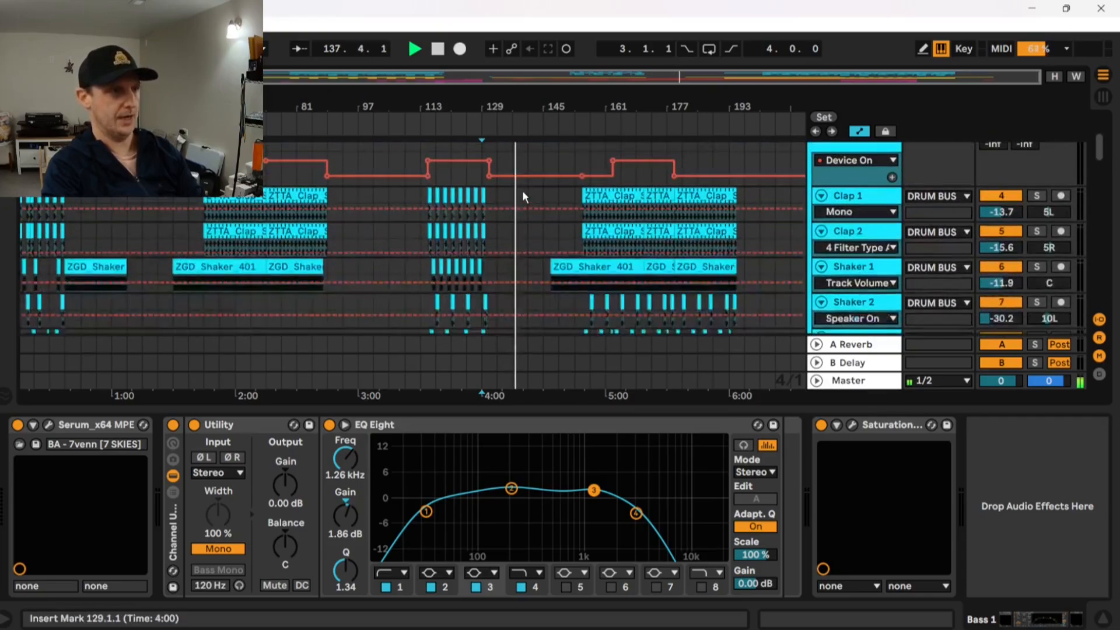
scroll(523, 190, down, 8)
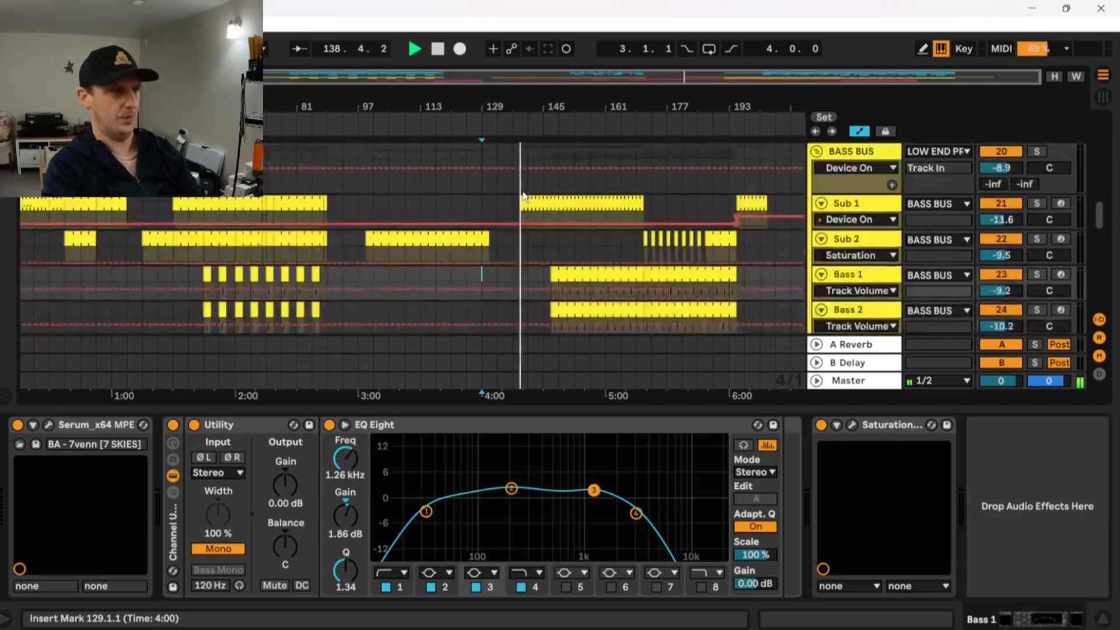
scroll(523, 190, up, 3)
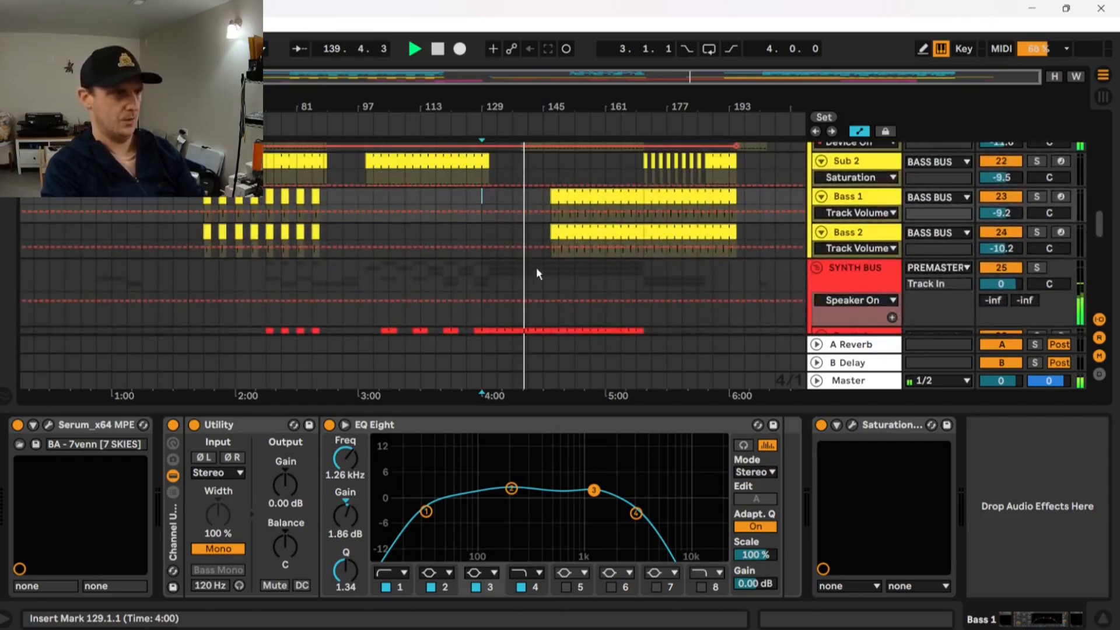
scroll(529, 262, up, 2)
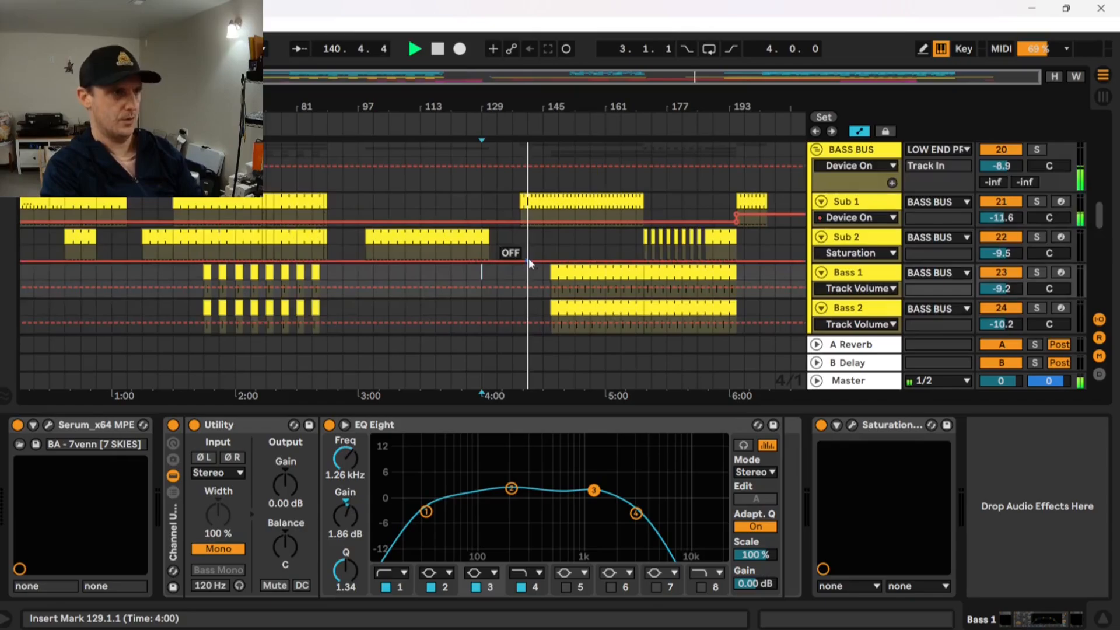
scroll(528, 263, down, 5)
scroll(530, 255, down, 2)
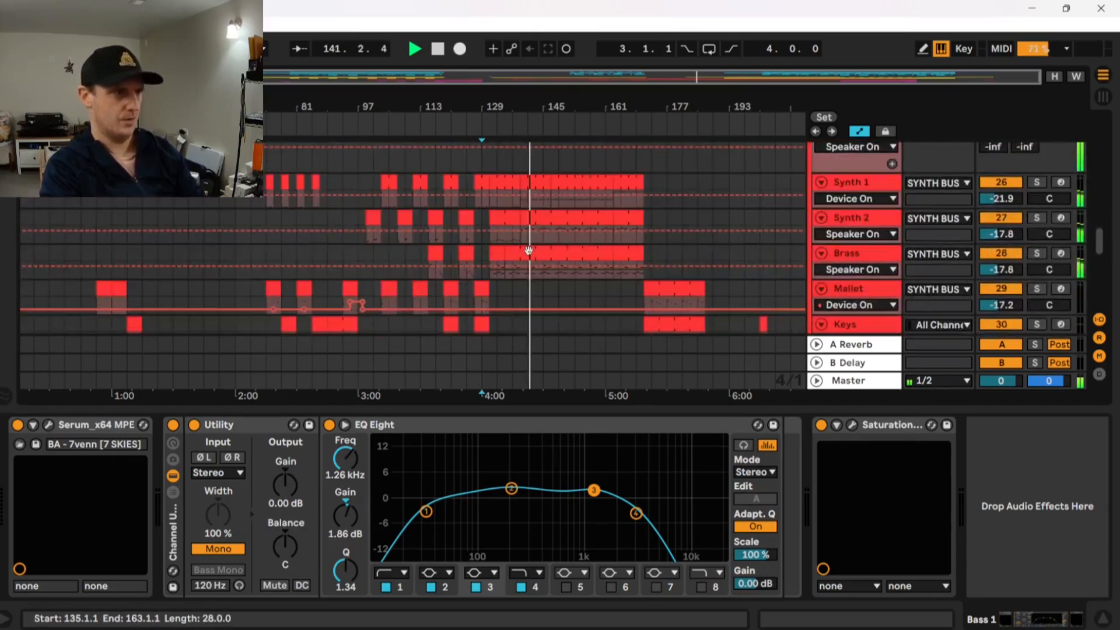
Audition the Synth 1 track in solo, return it to the full mix and view its Unfiltered Audio Tails plug-in.
click(873, 184)
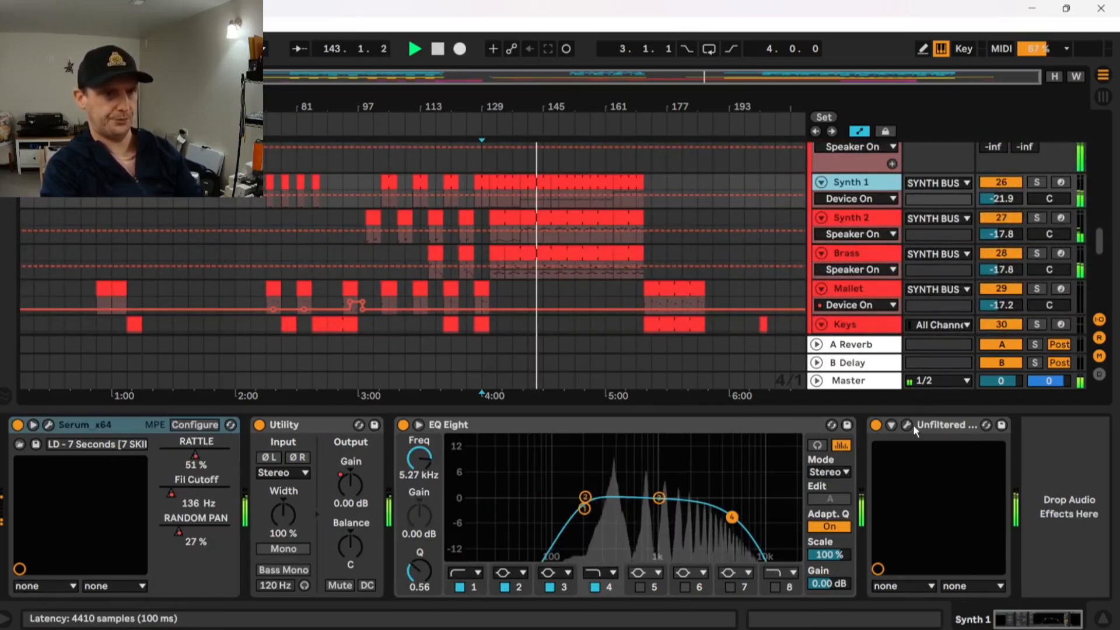
click(1037, 182)
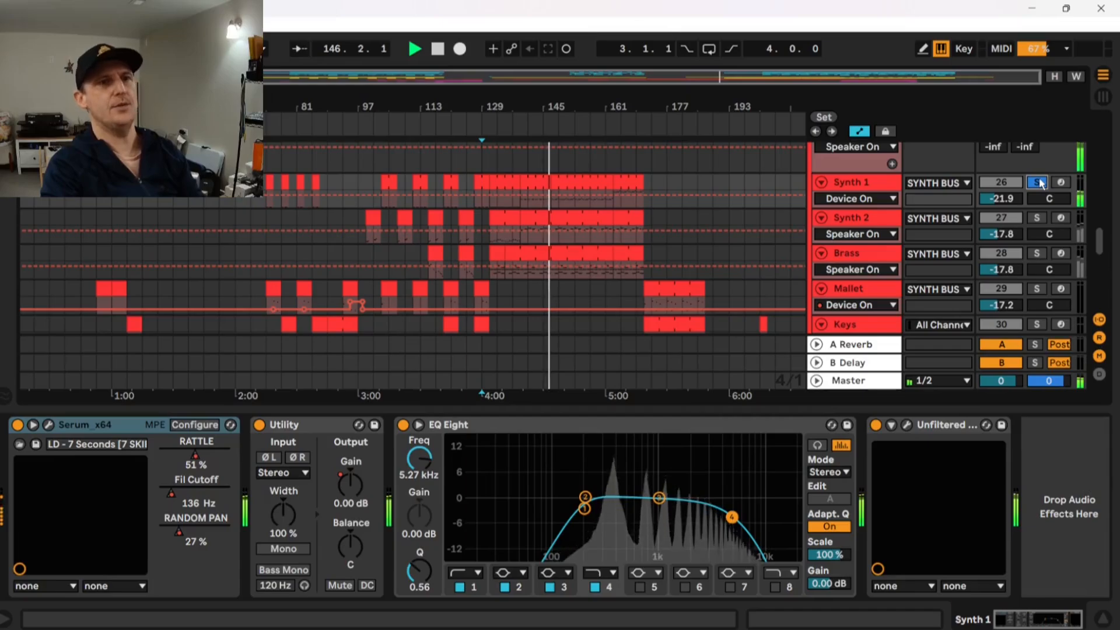
click(1039, 182)
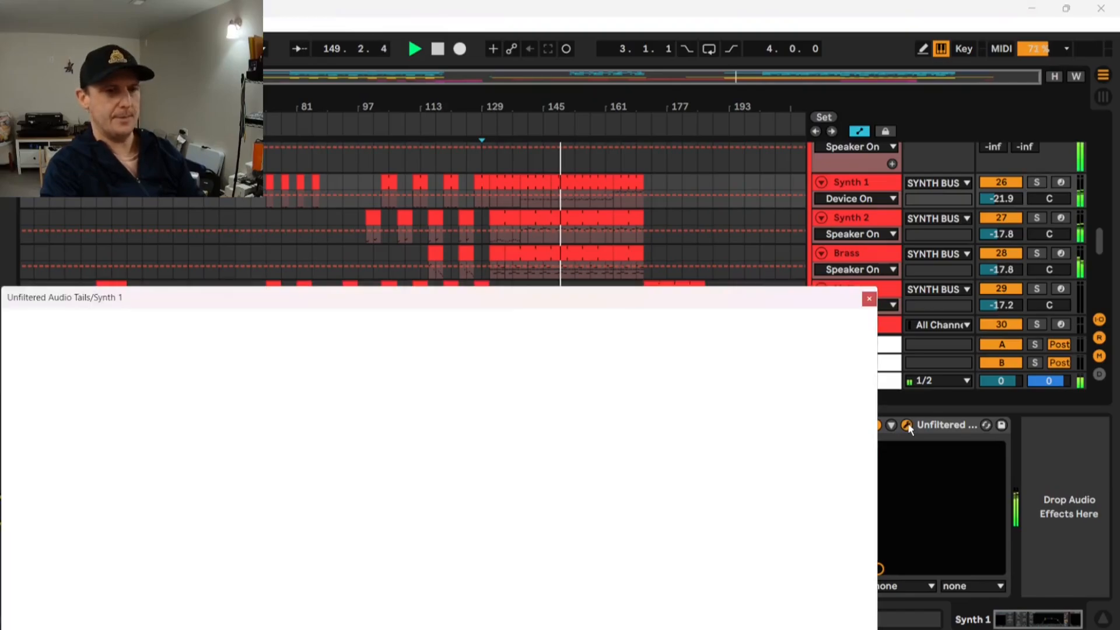
click(908, 425)
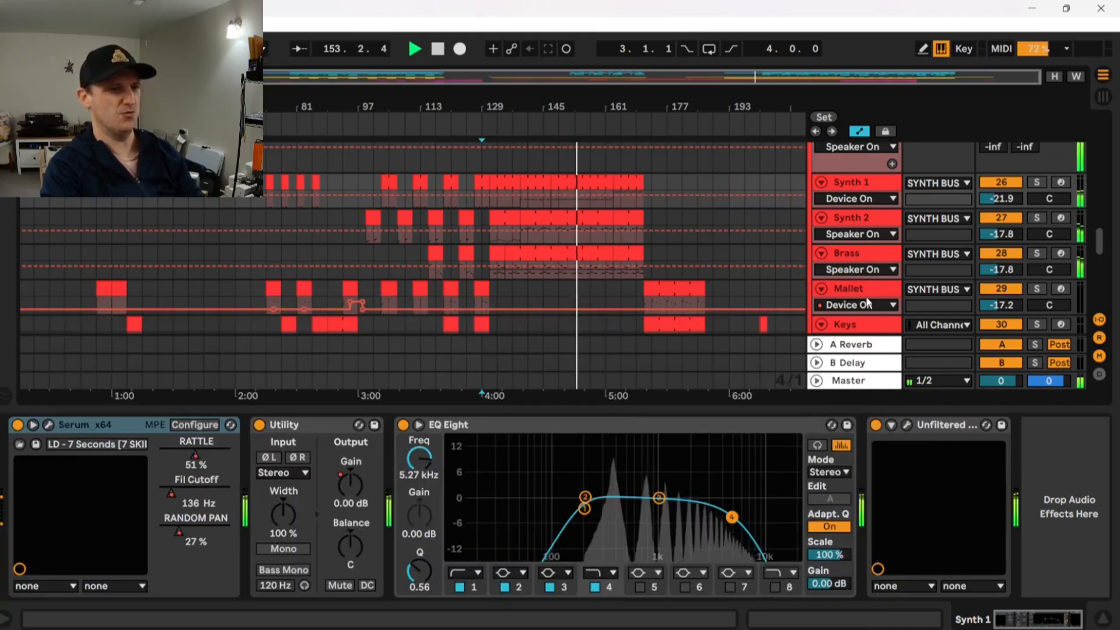
click(868, 300)
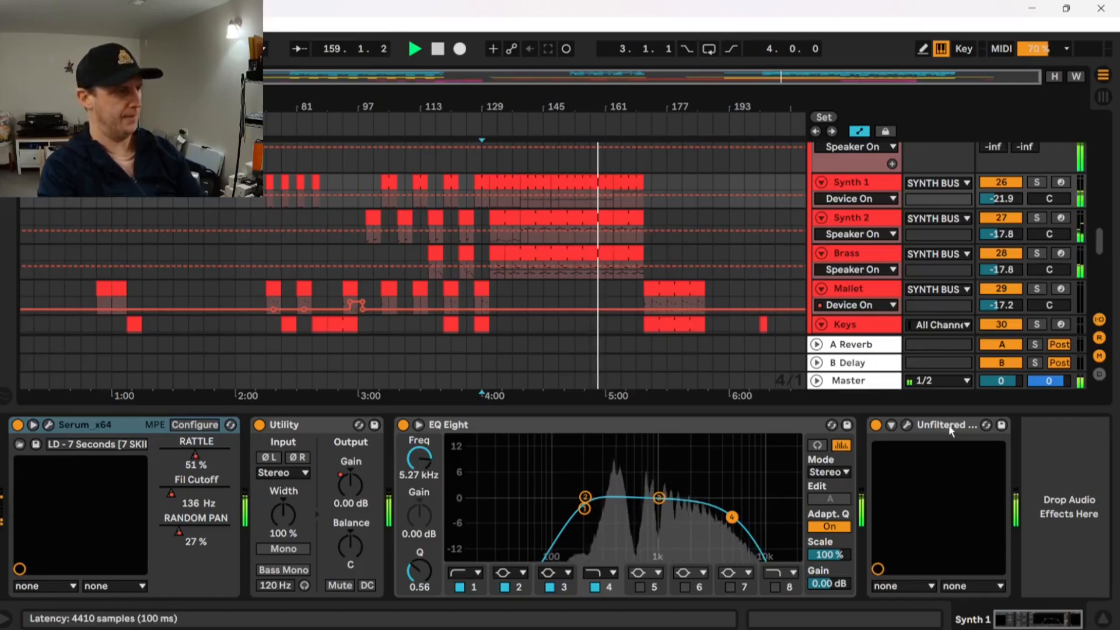
Stop playback at bar 161 and examine how the synth, bass and drum parts are laid out around that point.
scroll(949, 431, right, 1)
scroll(706, 258, up, 5)
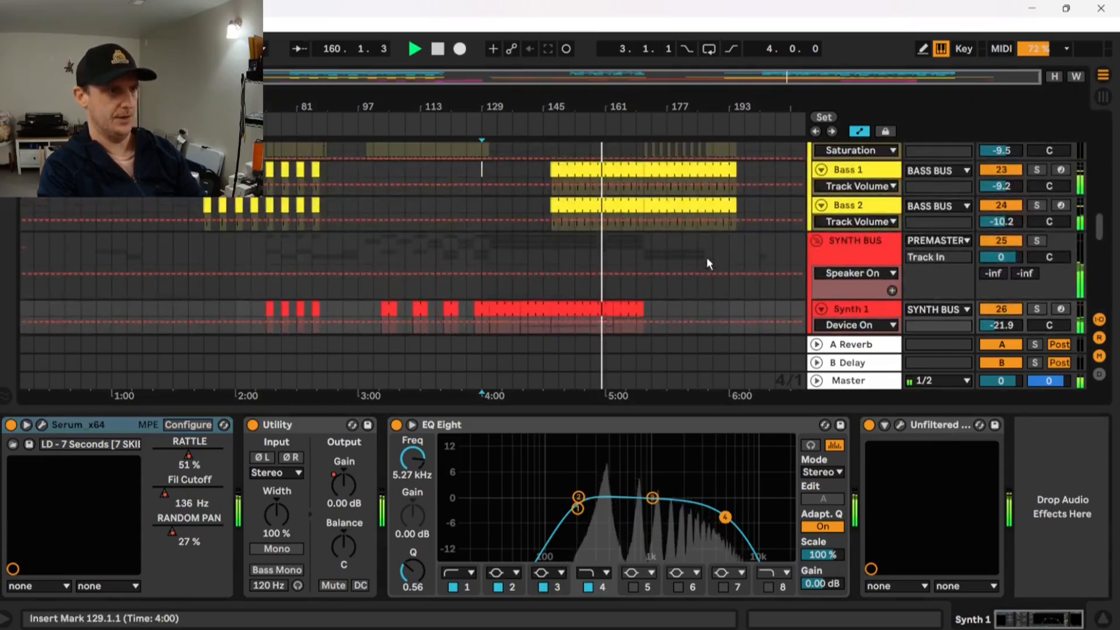
scroll(652, 222, down, 5)
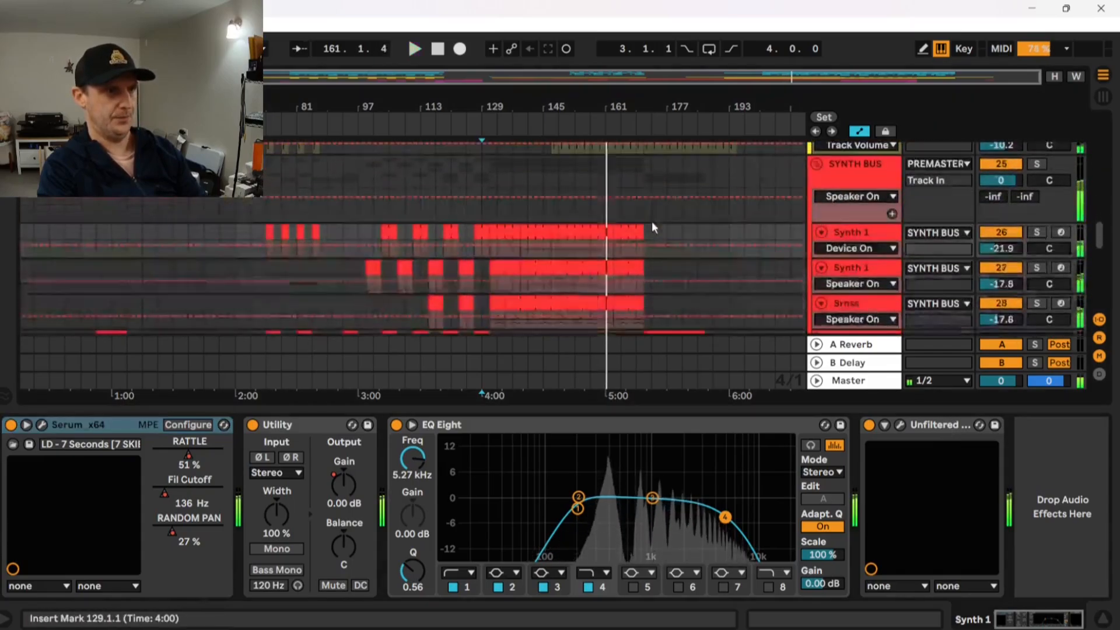
key(space)
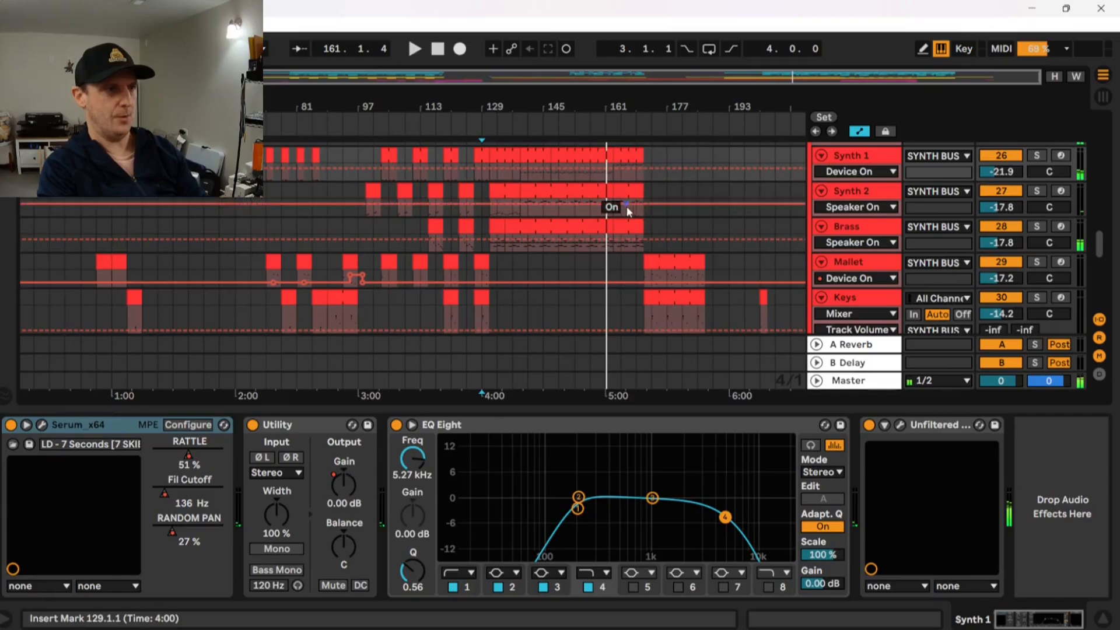
scroll(641, 211, up, 2)
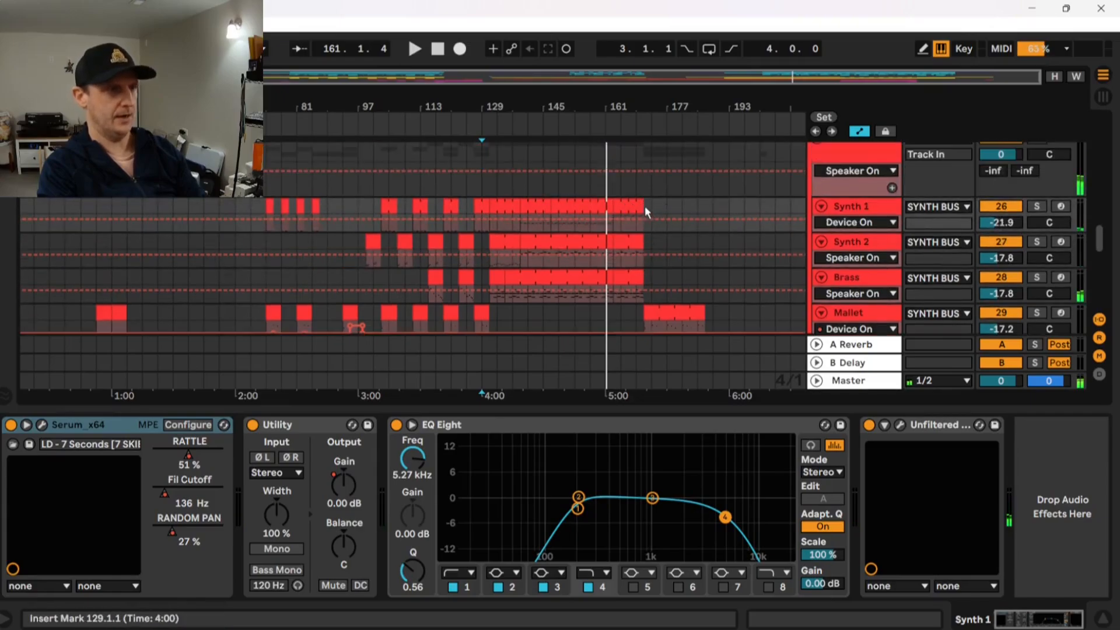
scroll(645, 205, up, 6)
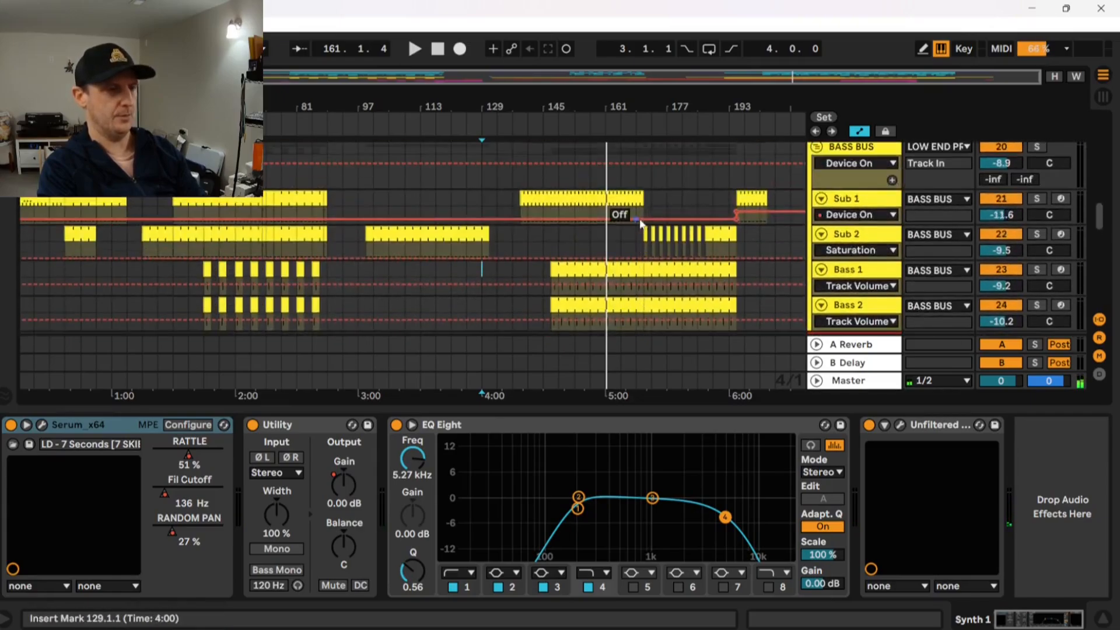
scroll(640, 220, up, 10)
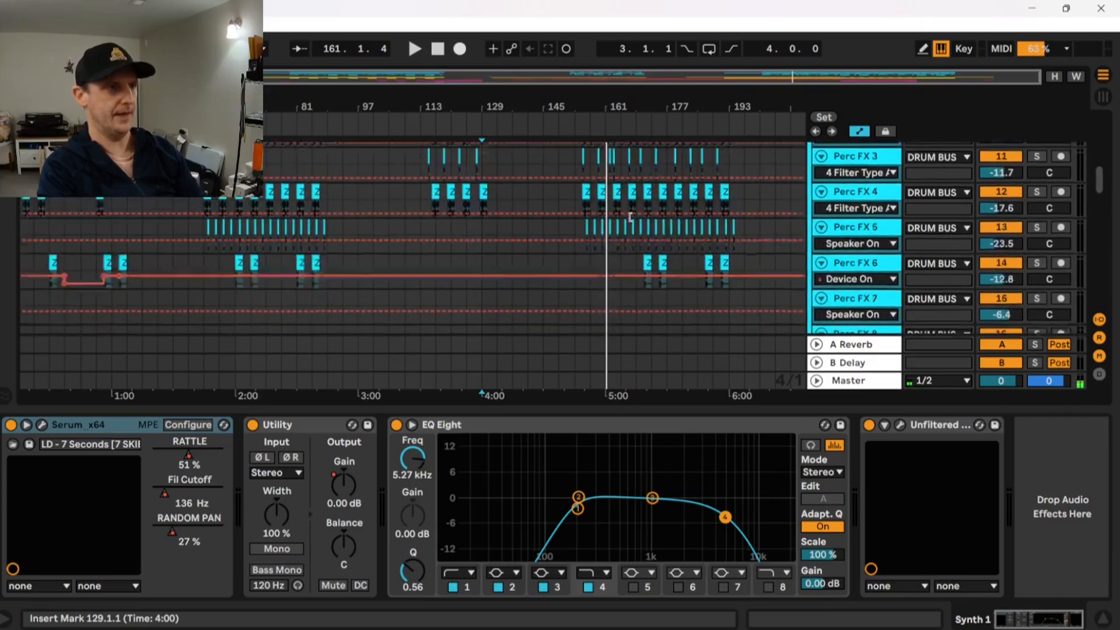
scroll(629, 217, up, 10)
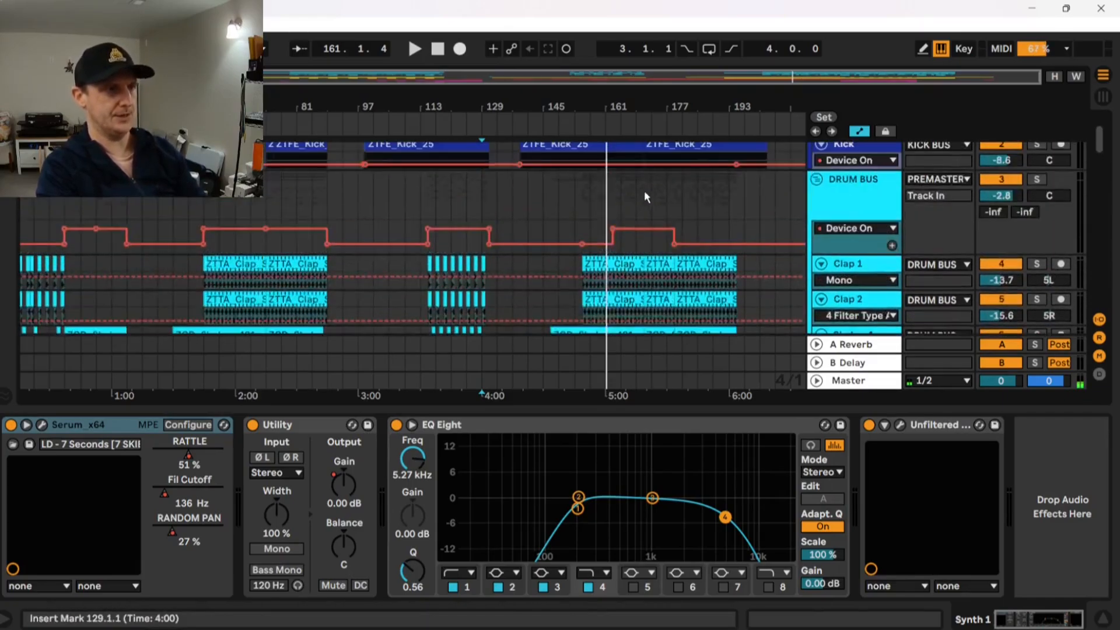
scroll(682, 186, down, 15)
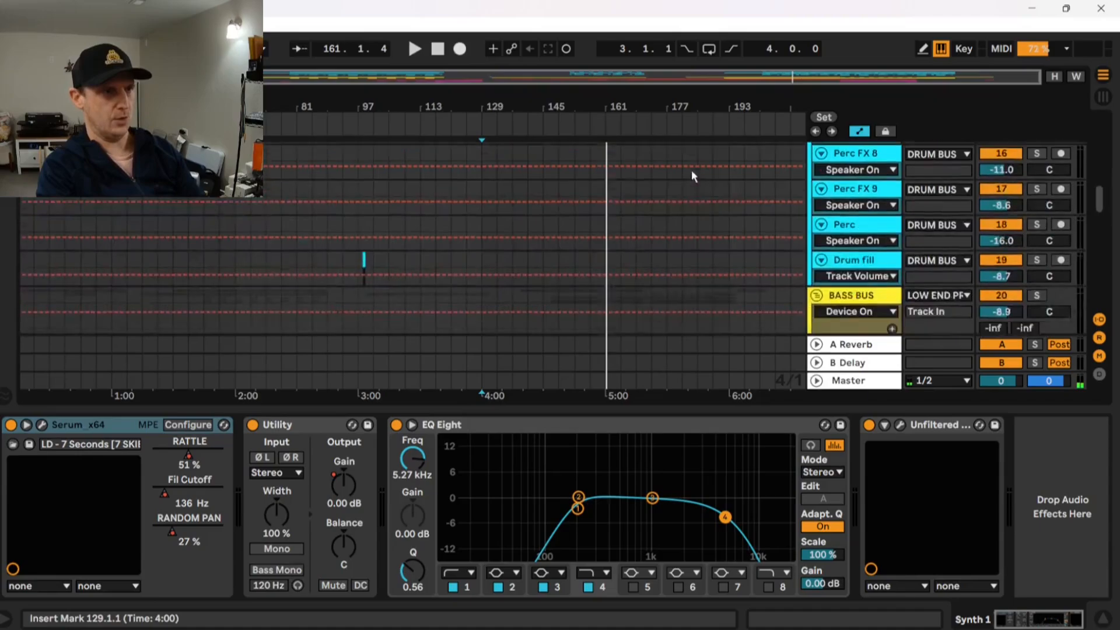
scroll(693, 173, down, 8)
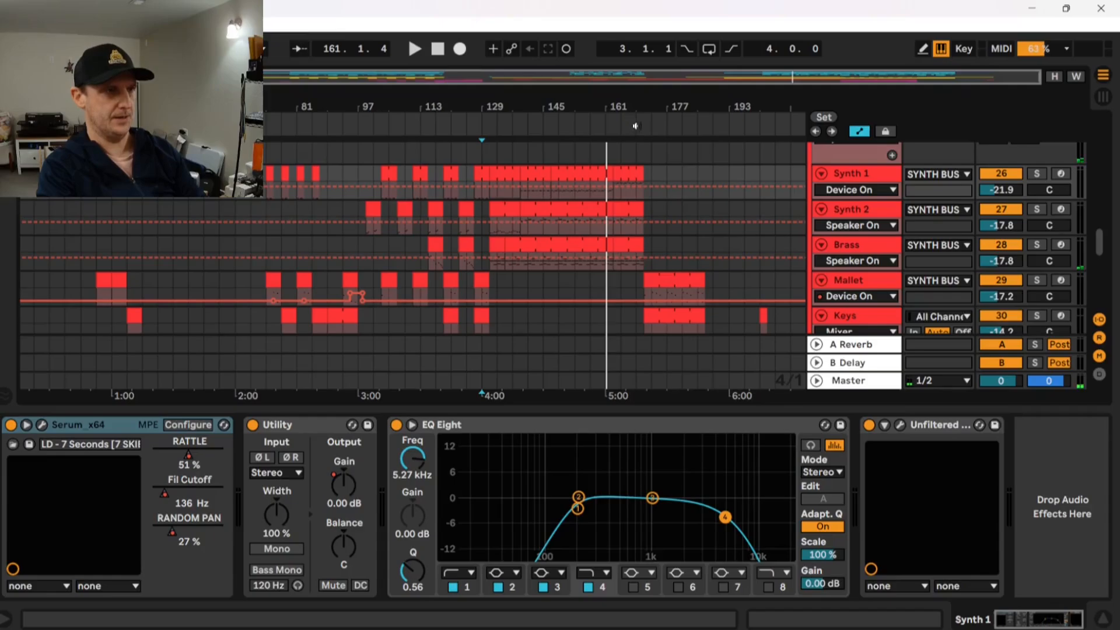
Play the full mix from about bar 169 and examine the Mallet, Keys, Pad and Noise parts in that section.
click(636, 123)
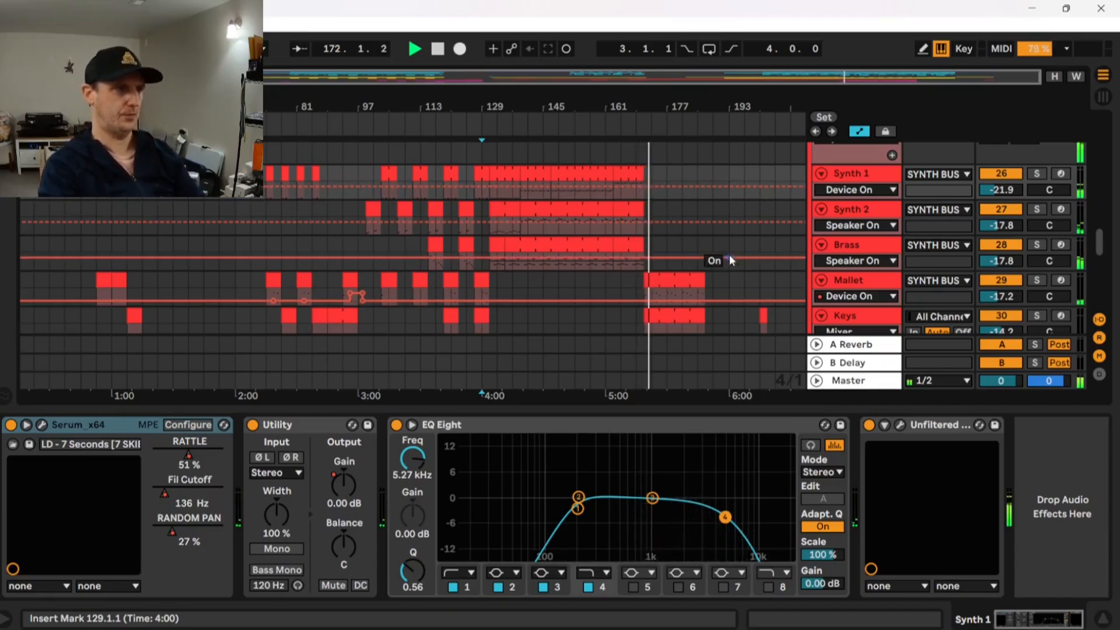
scroll(736, 239, down, 2)
scroll(739, 235, down, 2)
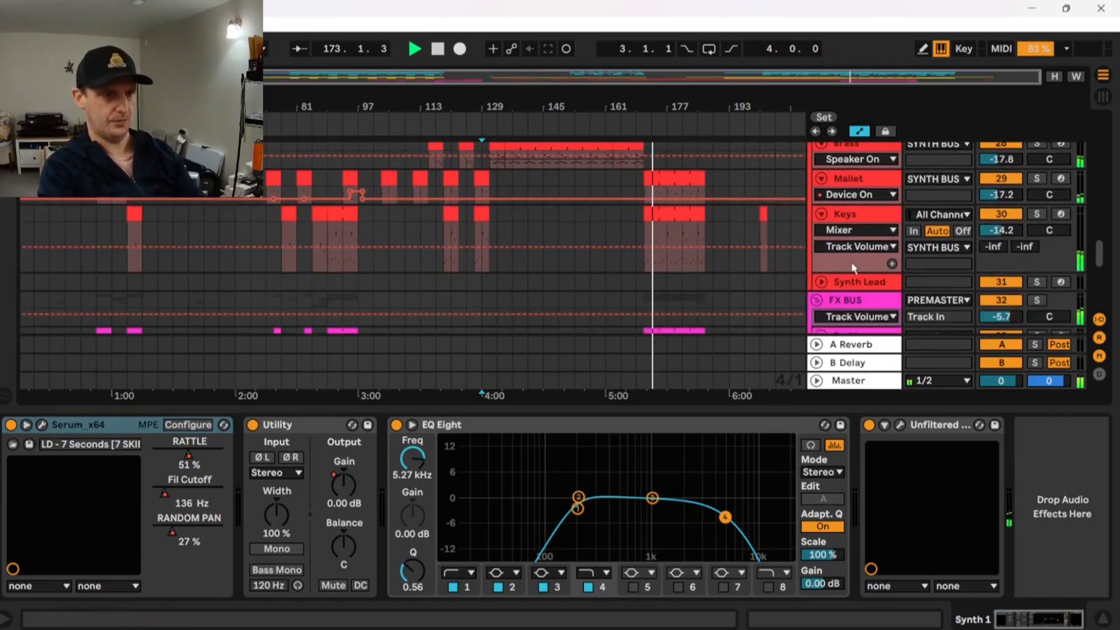
scroll(739, 245, down, 1)
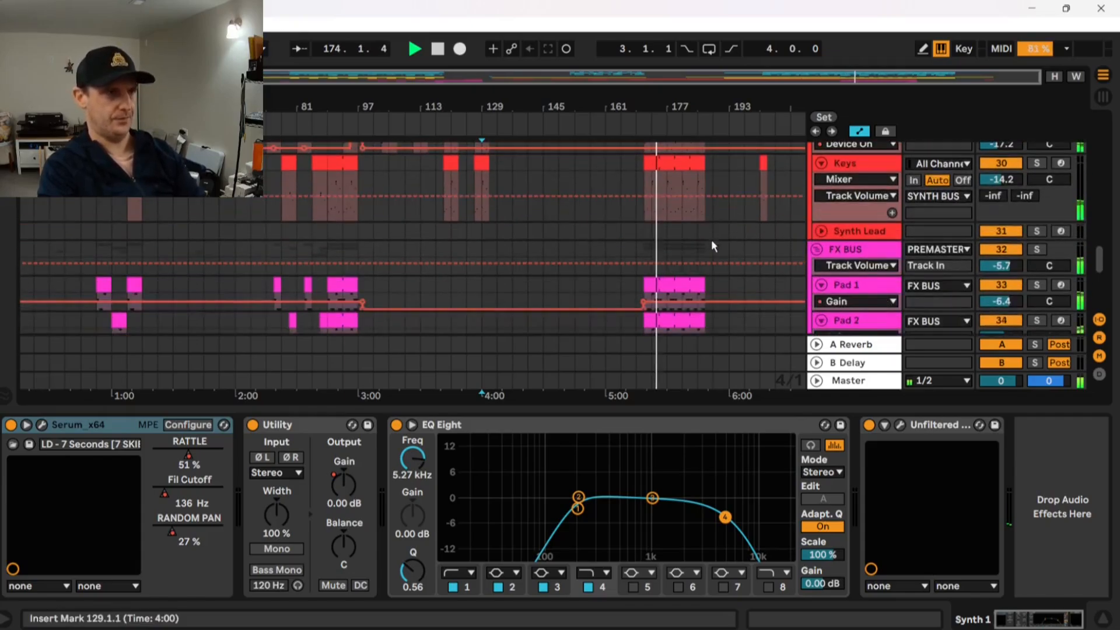
scroll(753, 286, down, 8)
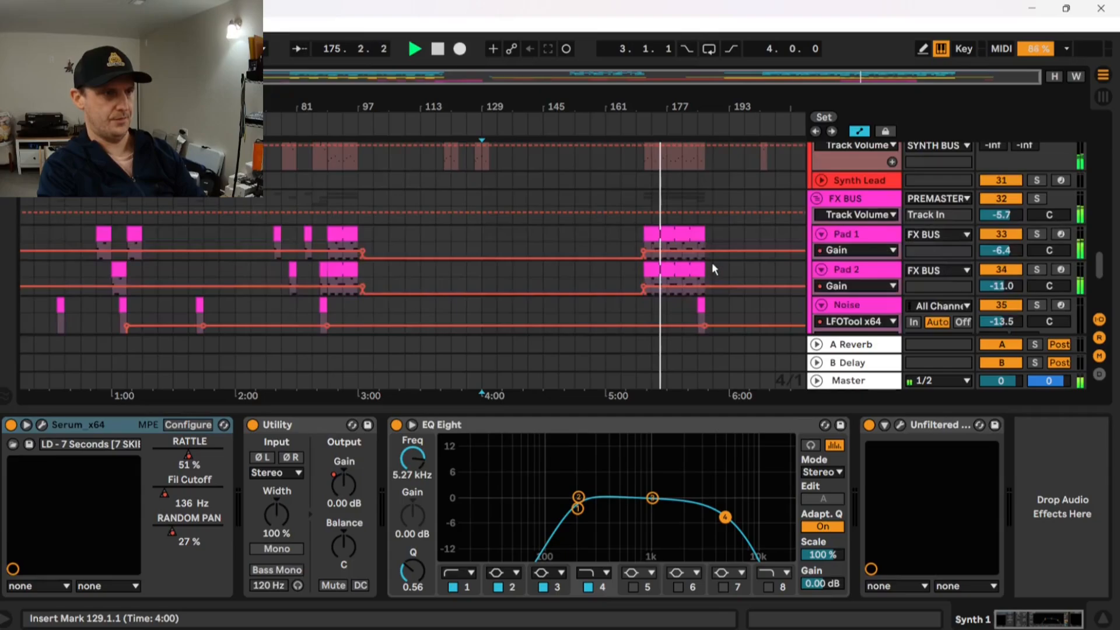
scroll(746, 257, up, 8)
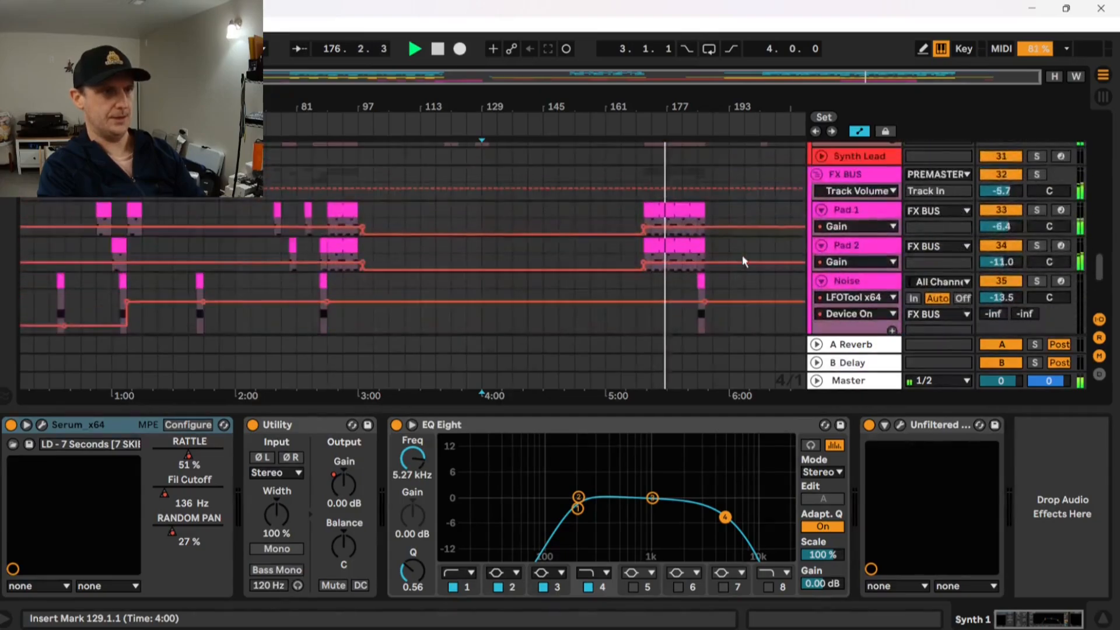
scroll(760, 250, up, 4)
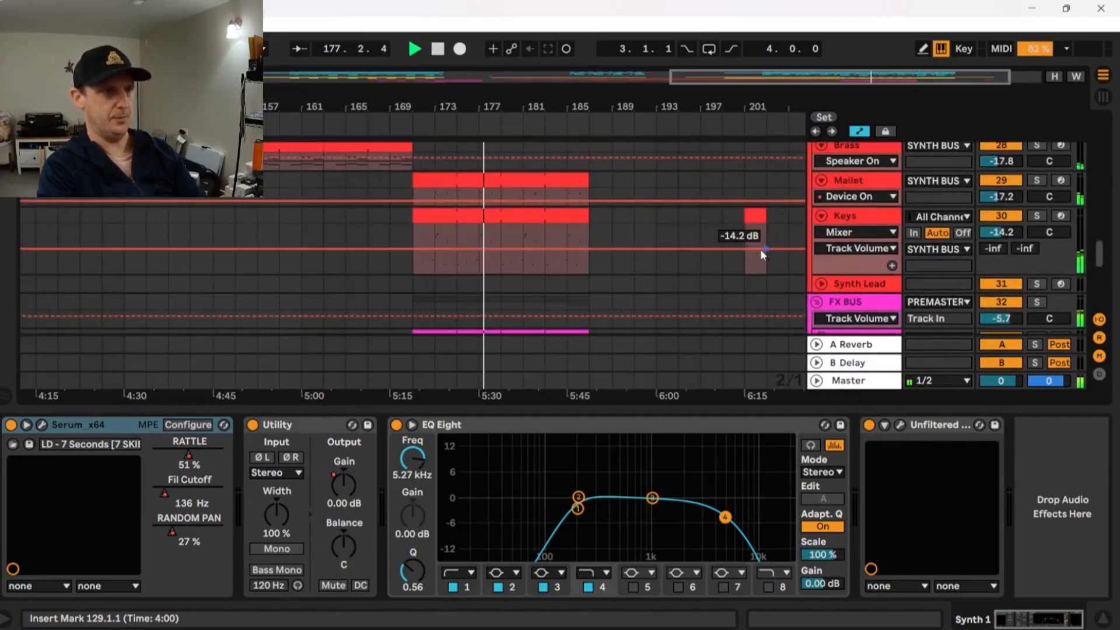
Stop playback, place the play position at bar 199 on the Keys track and inspect the synth and bass parts in the outro.
scroll(709, 232, down, 5)
scroll(678, 230, up, 4)
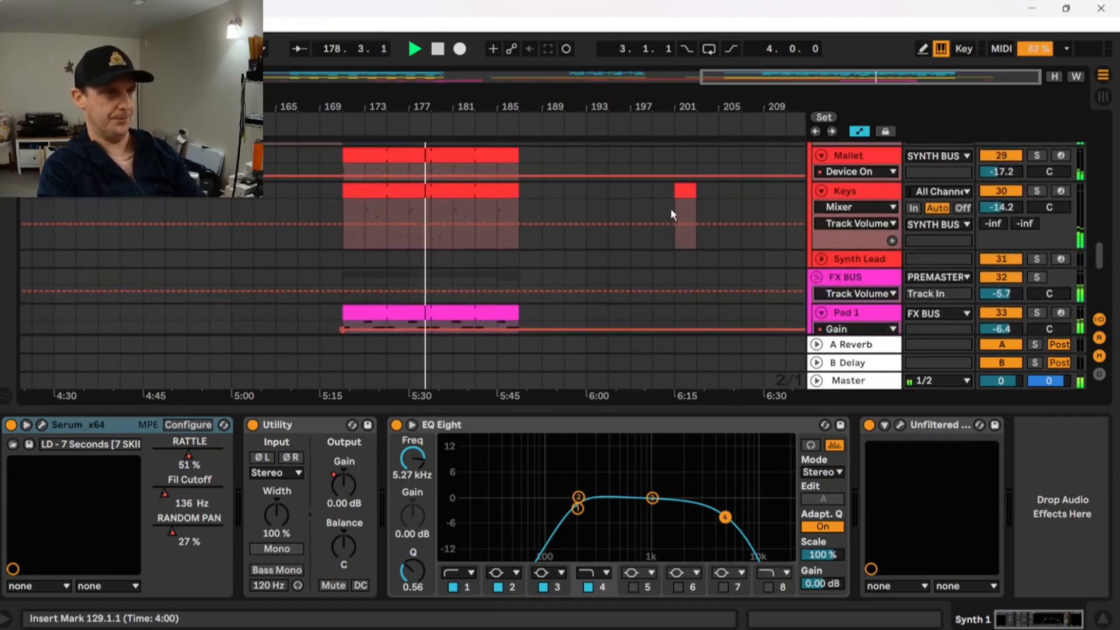
click(672, 211)
key(space)
click(649, 201)
scroll(646, 239, up, 8)
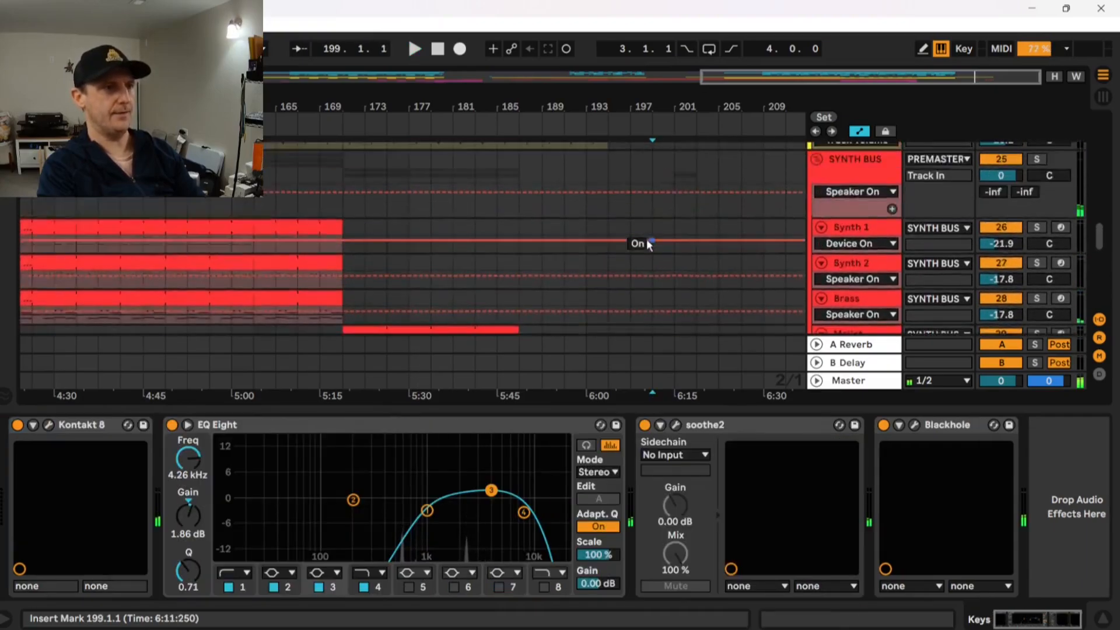
scroll(630, 298, down, 2)
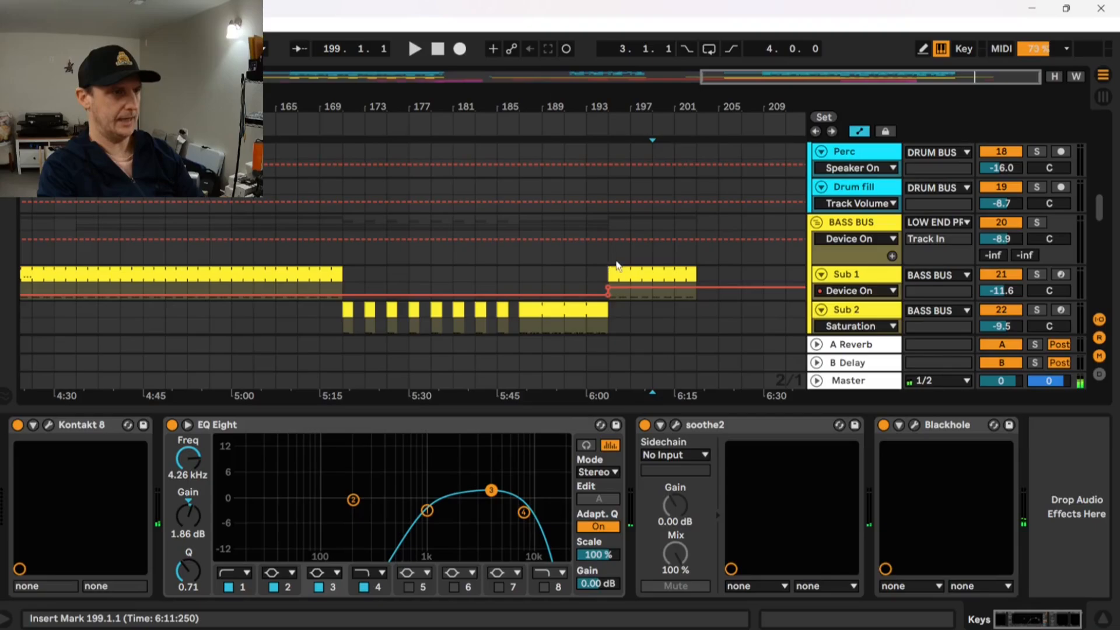
Play the full mix from bar 195, examine the drum, bass, synth and Keys parts in the outro, and stop playback.
click(608, 257)
scroll(621, 269, up, 5)
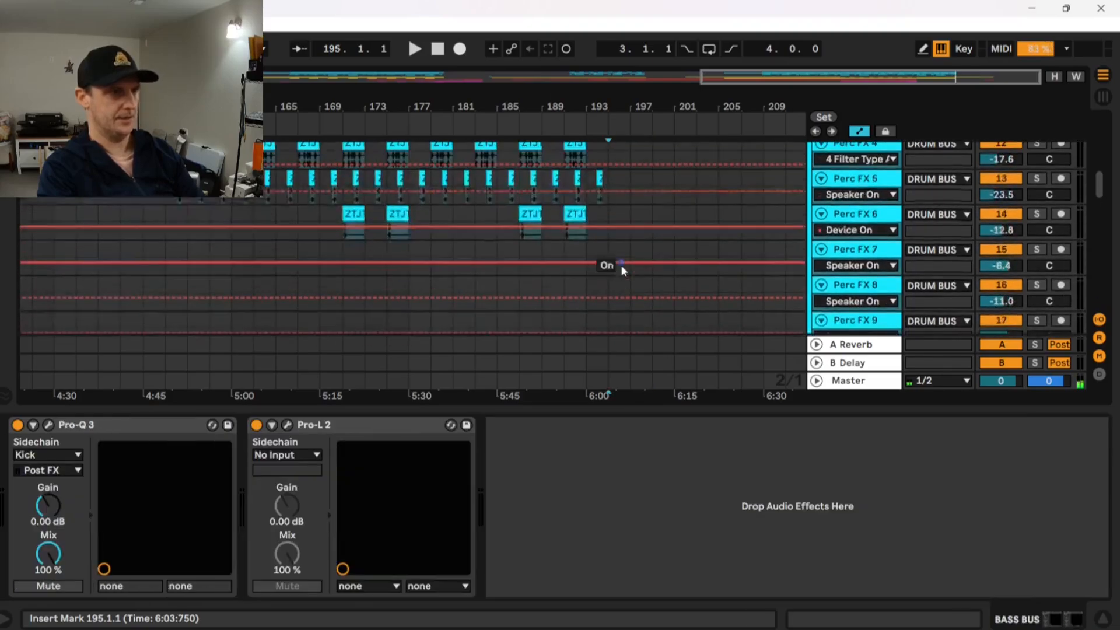
scroll(621, 268, down, 8)
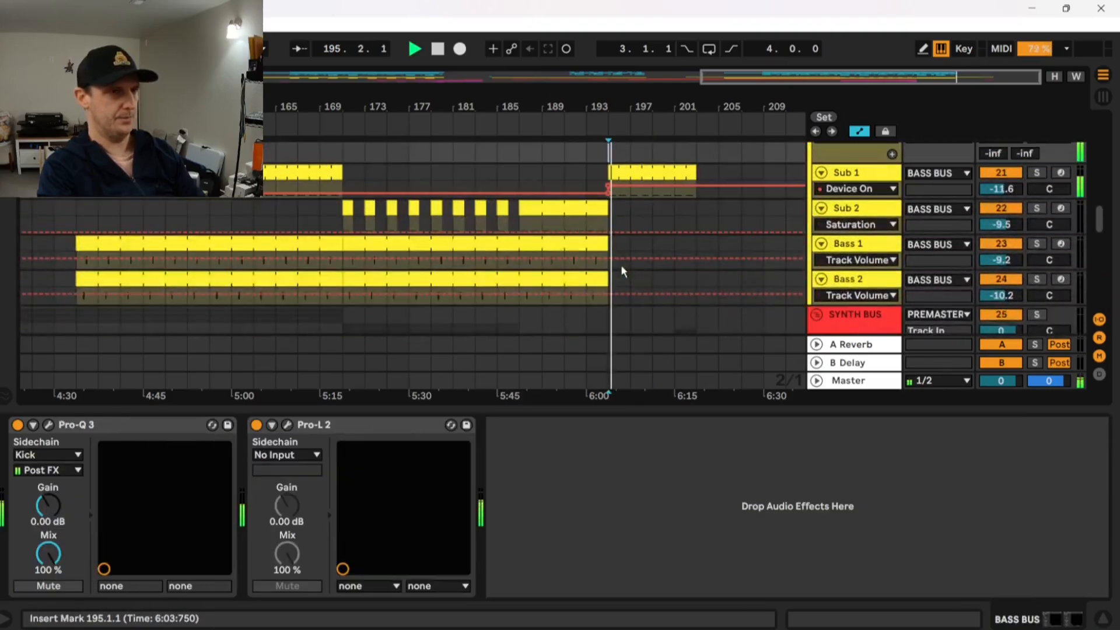
scroll(676, 259, up, 5)
scroll(678, 265, down, 5)
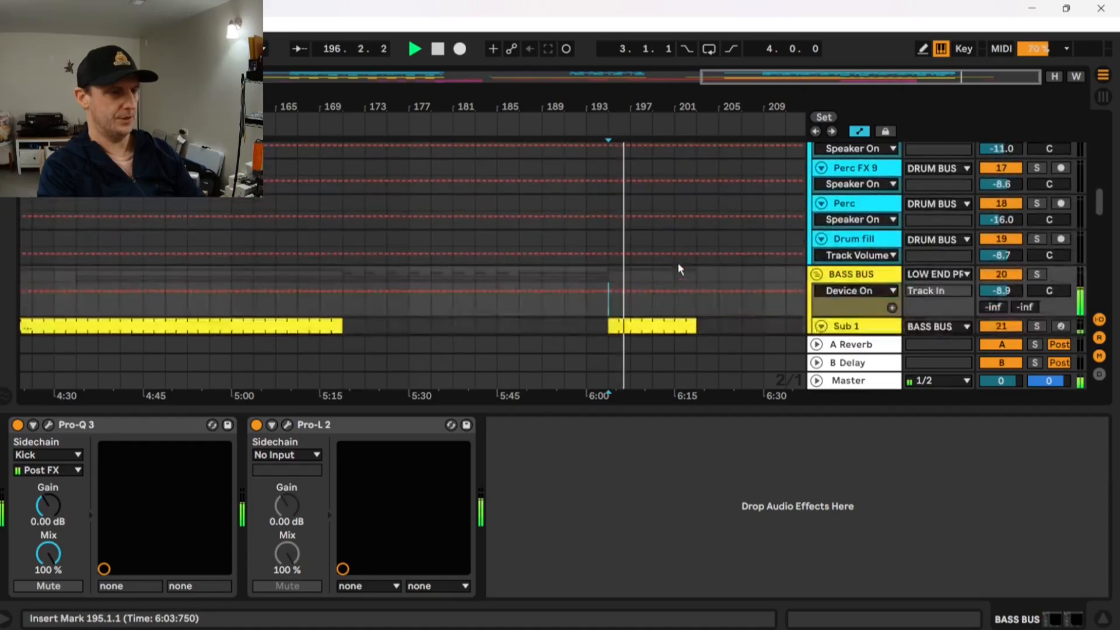
scroll(708, 254, down, 2)
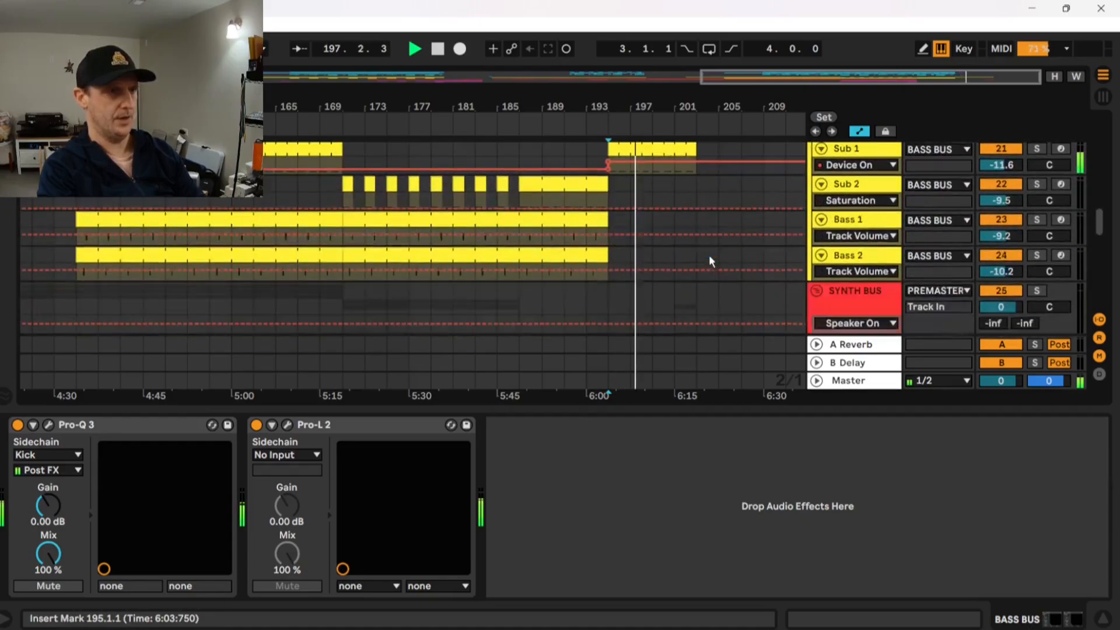
scroll(708, 252, up, 1)
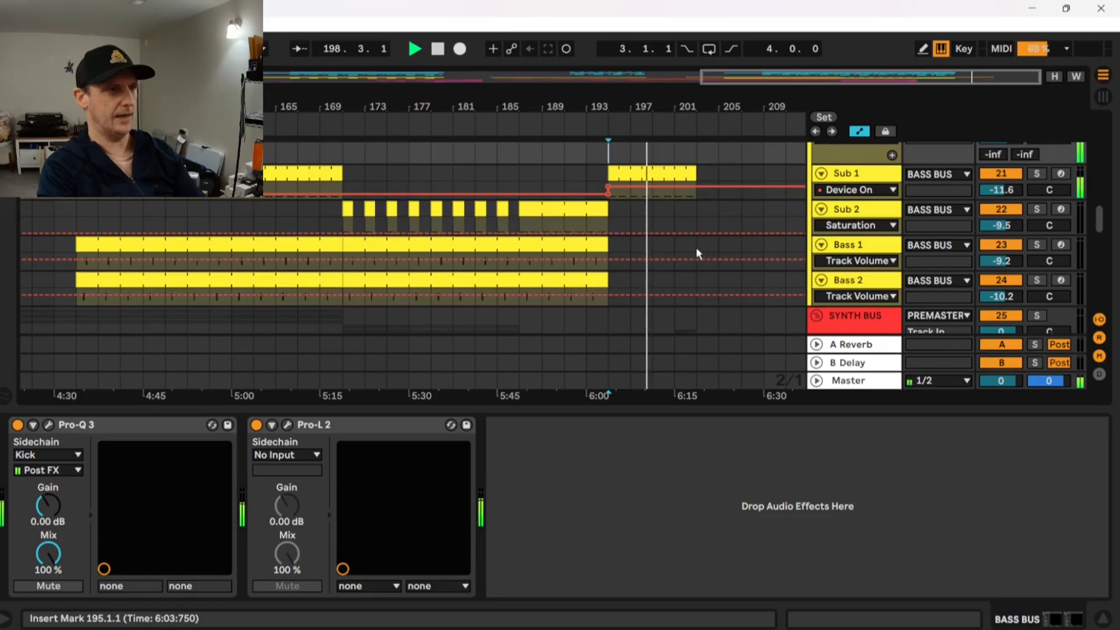
scroll(695, 247, down, 1)
scroll(696, 250, down, 3)
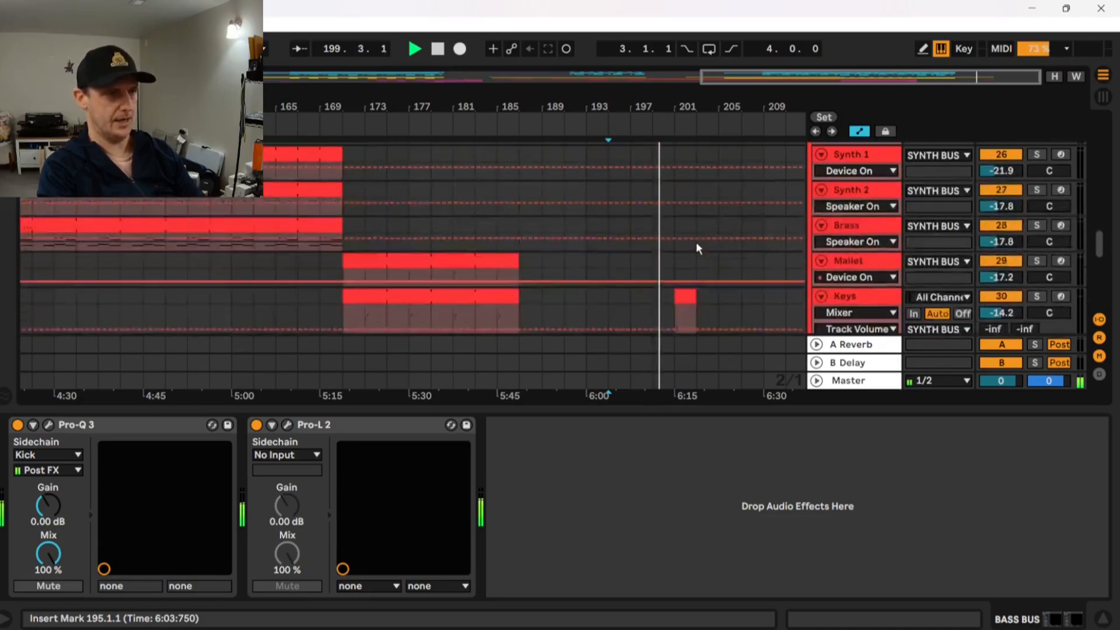
scroll(696, 244, down, 3)
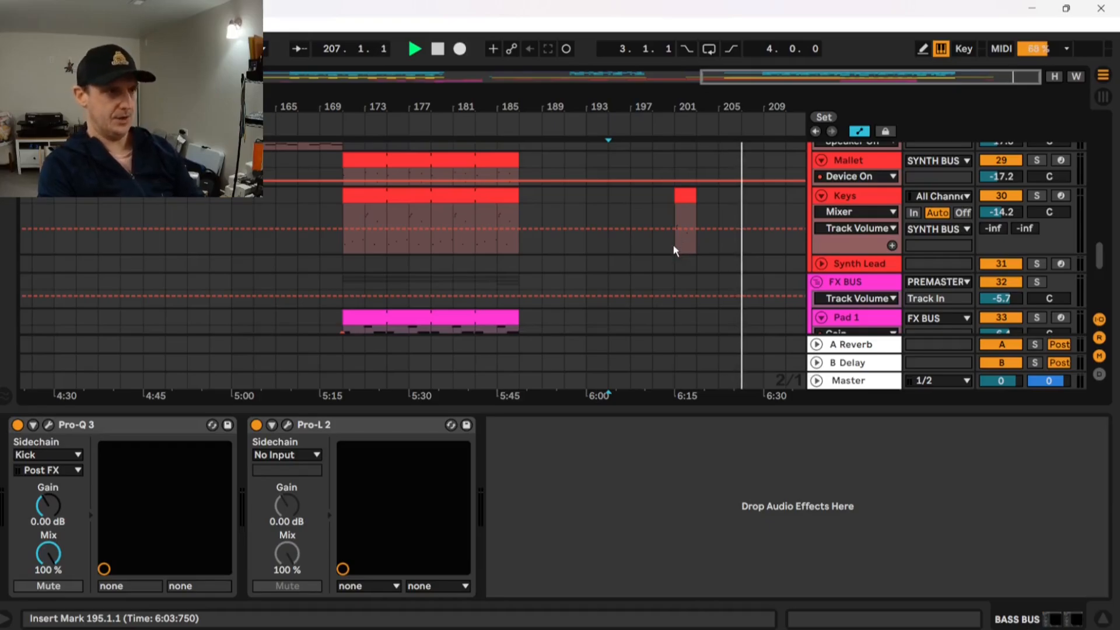
key(space)
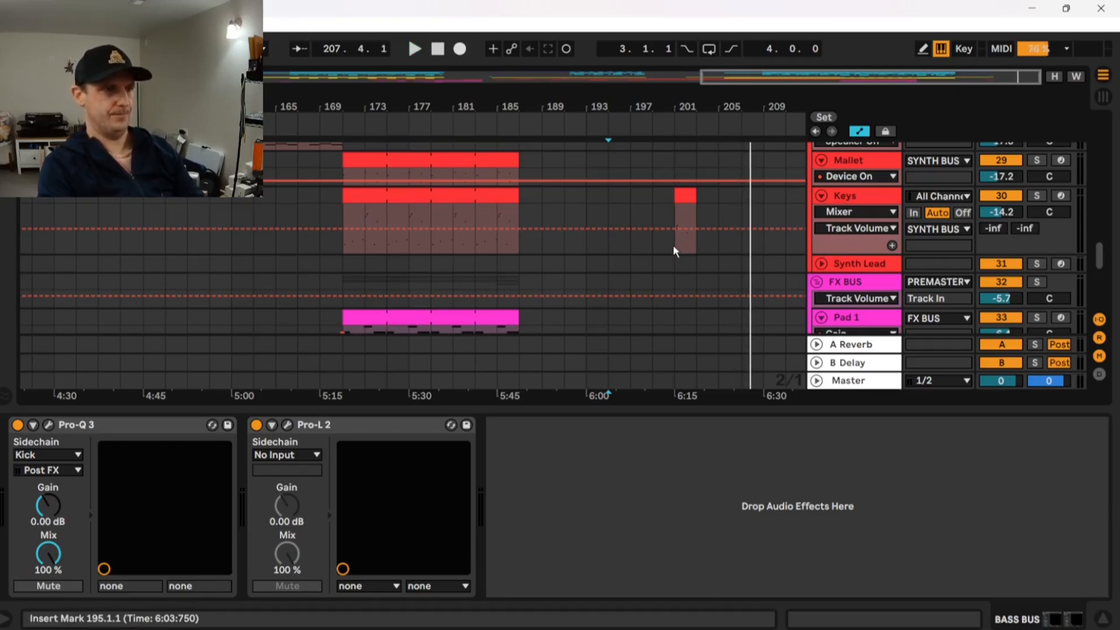
Place the play position at bar 201 on the Keys track and audition the final Keys clip through to the end.
click(673, 244)
click(821, 196)
click(821, 196)
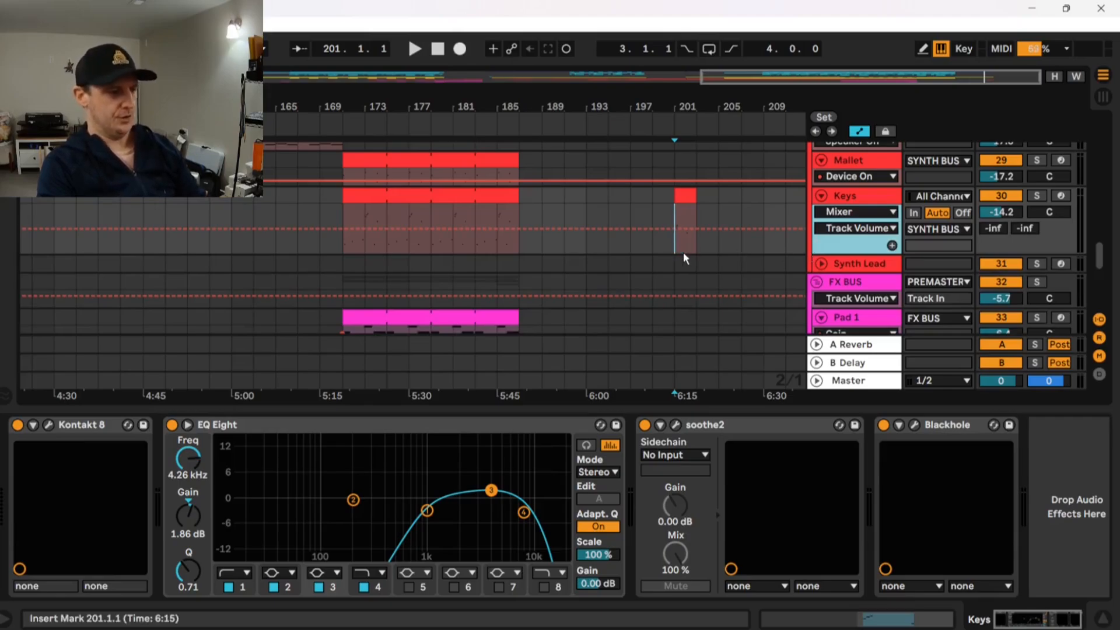
key(ctrl+s)
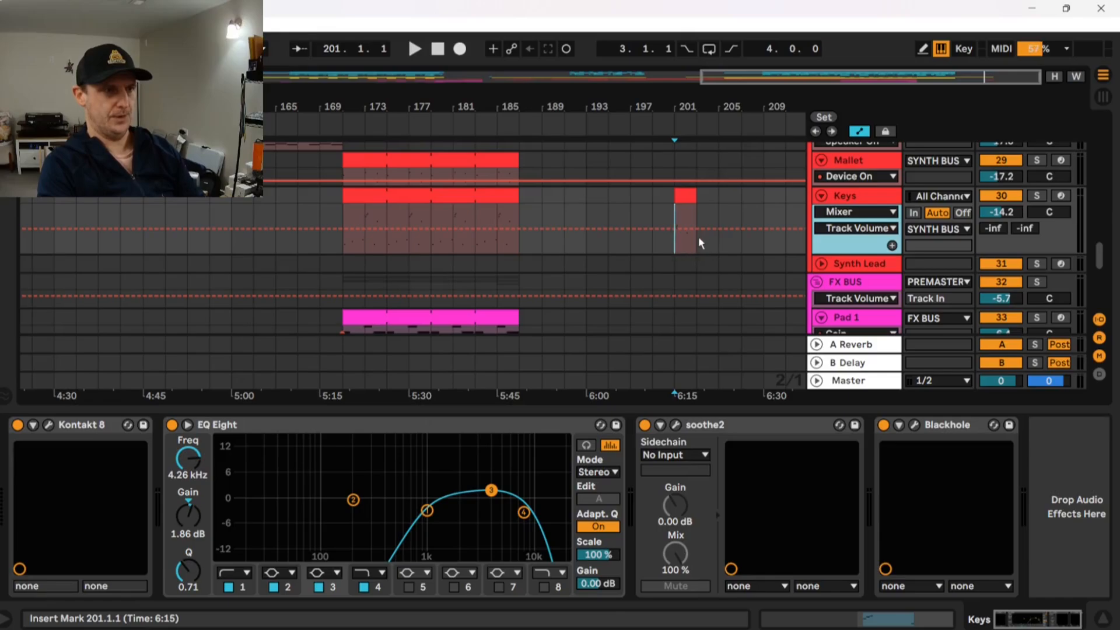
click(695, 239)
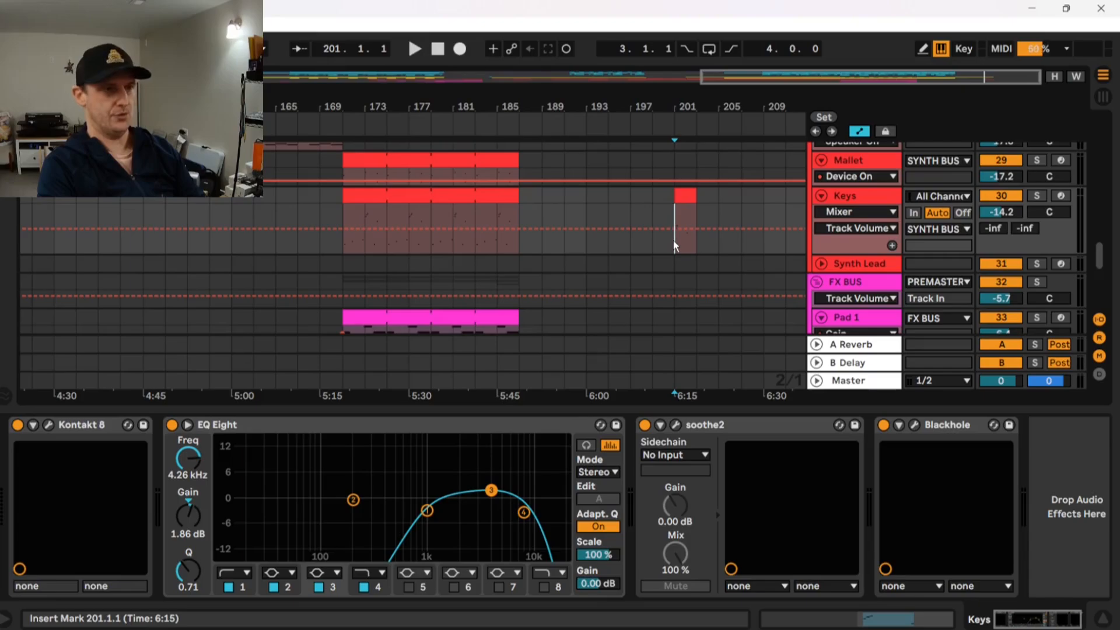
key(space)
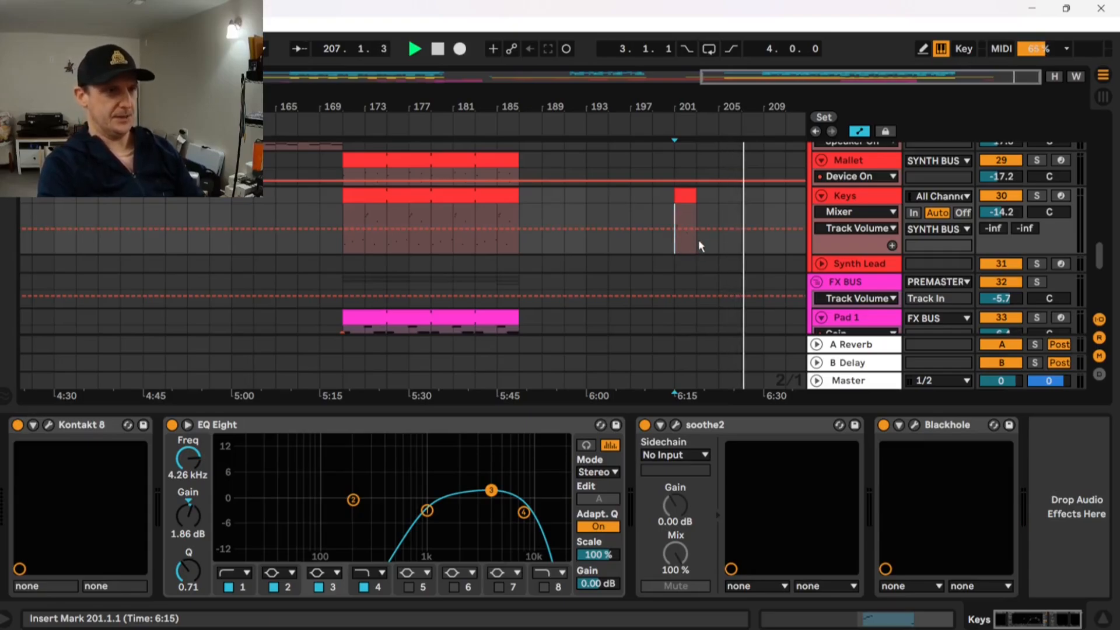
View the device chains of the MIX BUS and the Master track.
scroll(698, 239, down, 1)
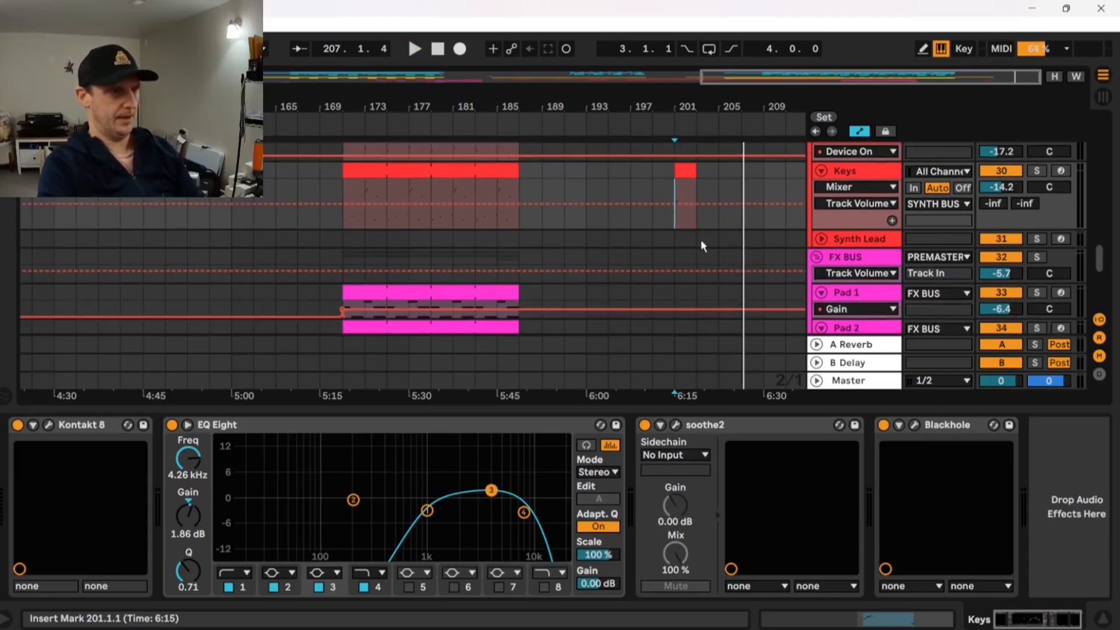
scroll(701, 239, down, 3)
scroll(749, 233, down, 8)
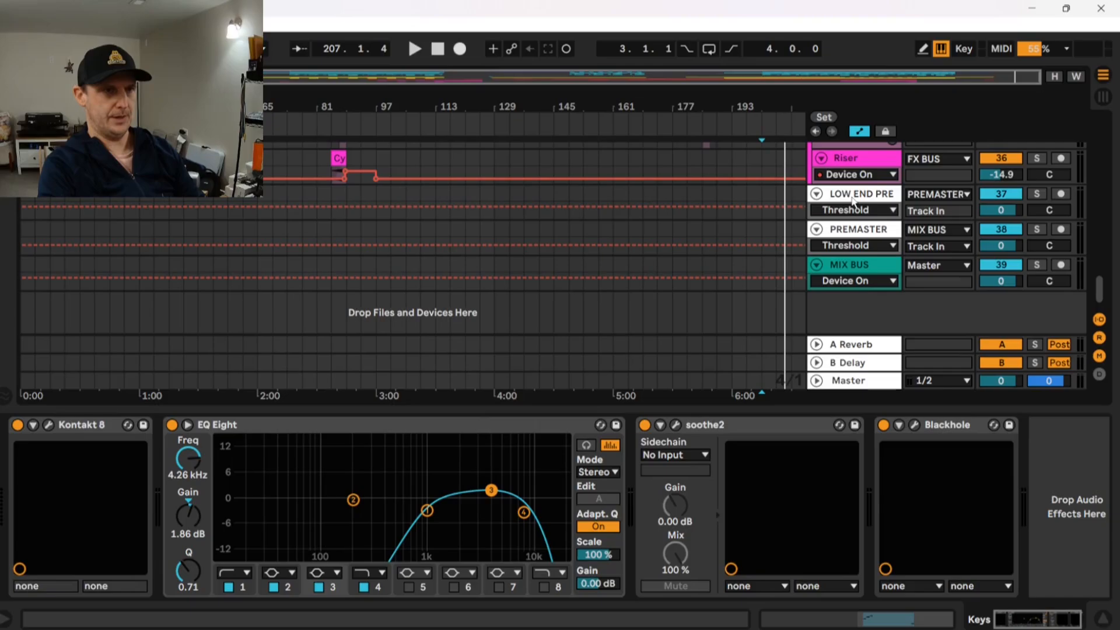
click(853, 266)
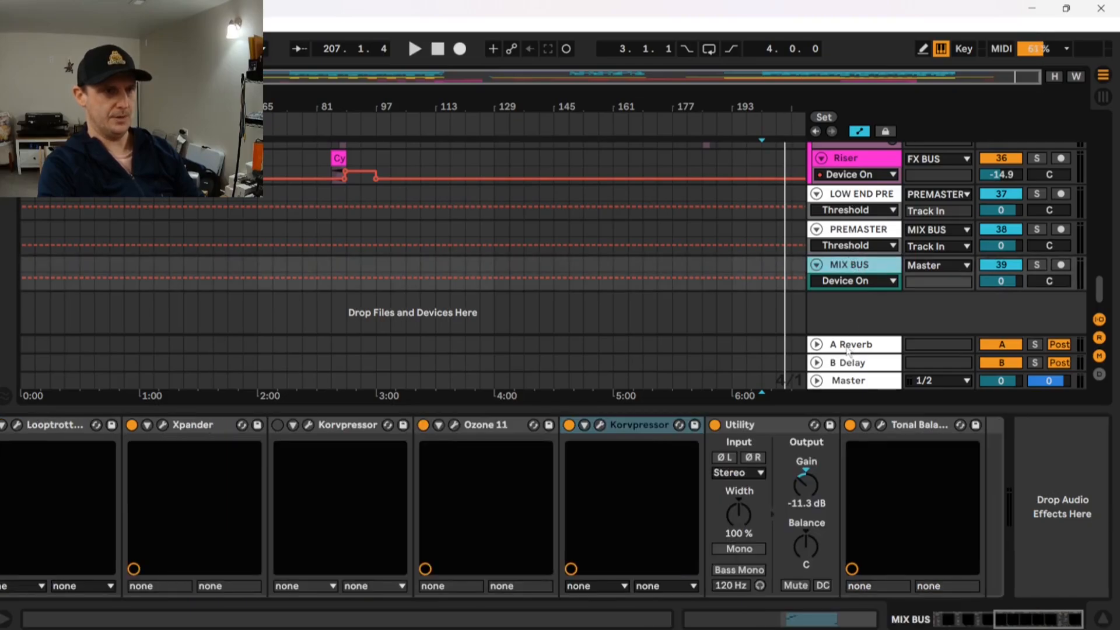
click(850, 383)
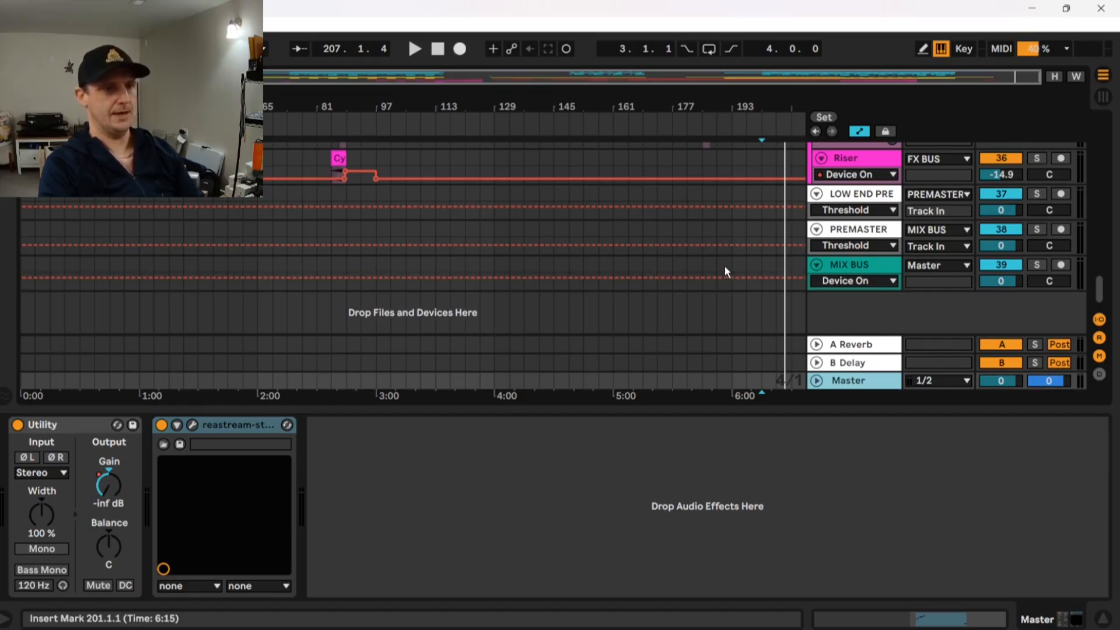
Unfold the Master track and show the automation of its Utility Gain.
click(856, 378)
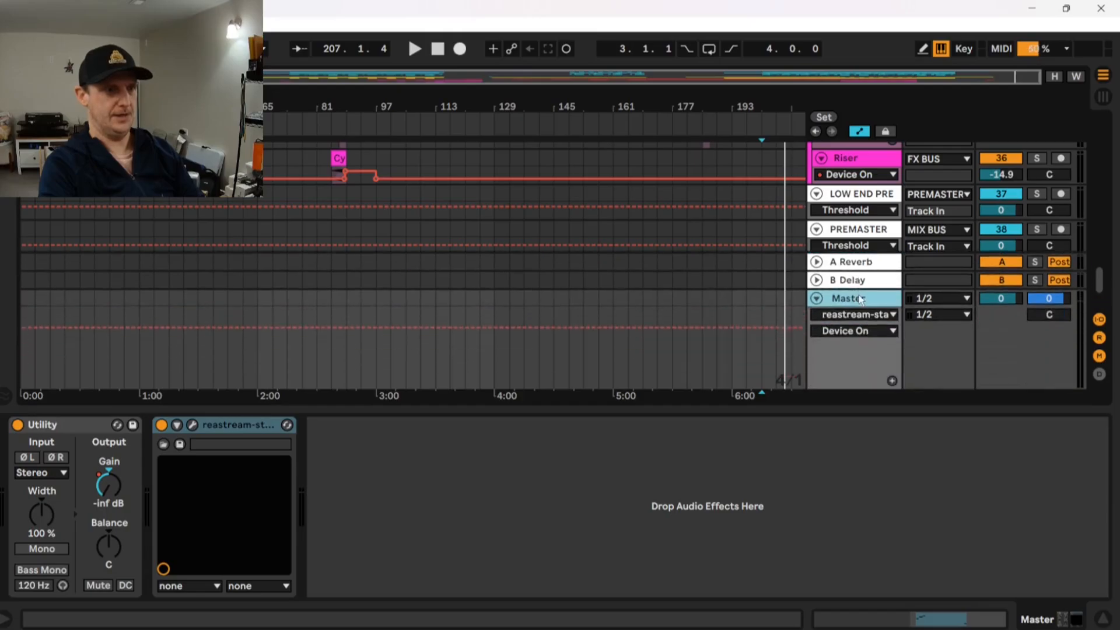
scroll(708, 332, down, 3)
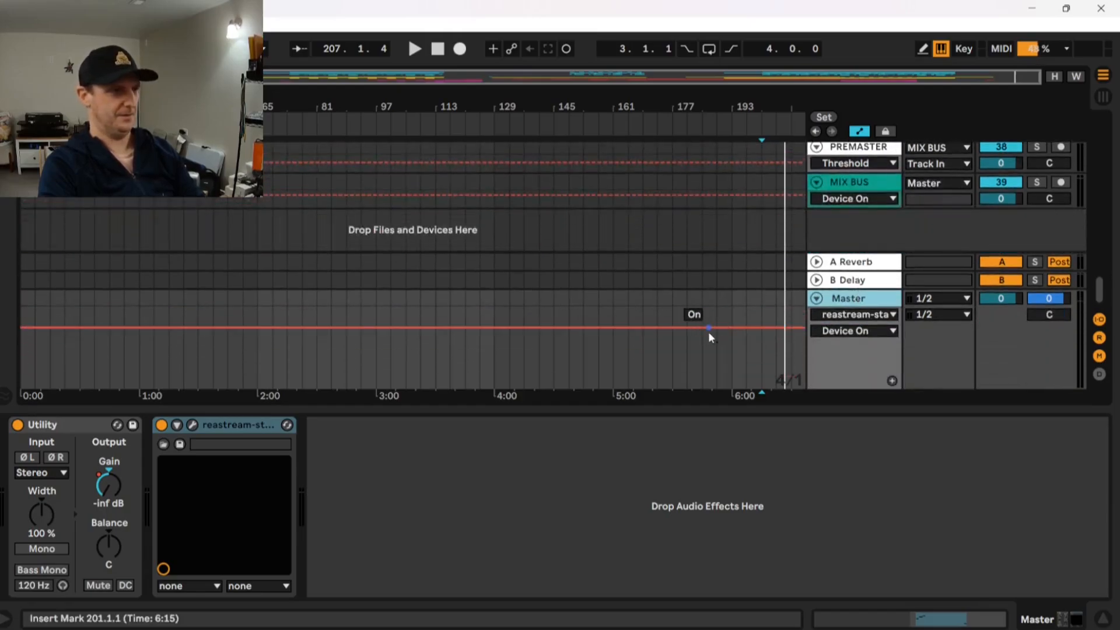
scroll(708, 331, up, 5)
scroll(740, 254, down, 4)
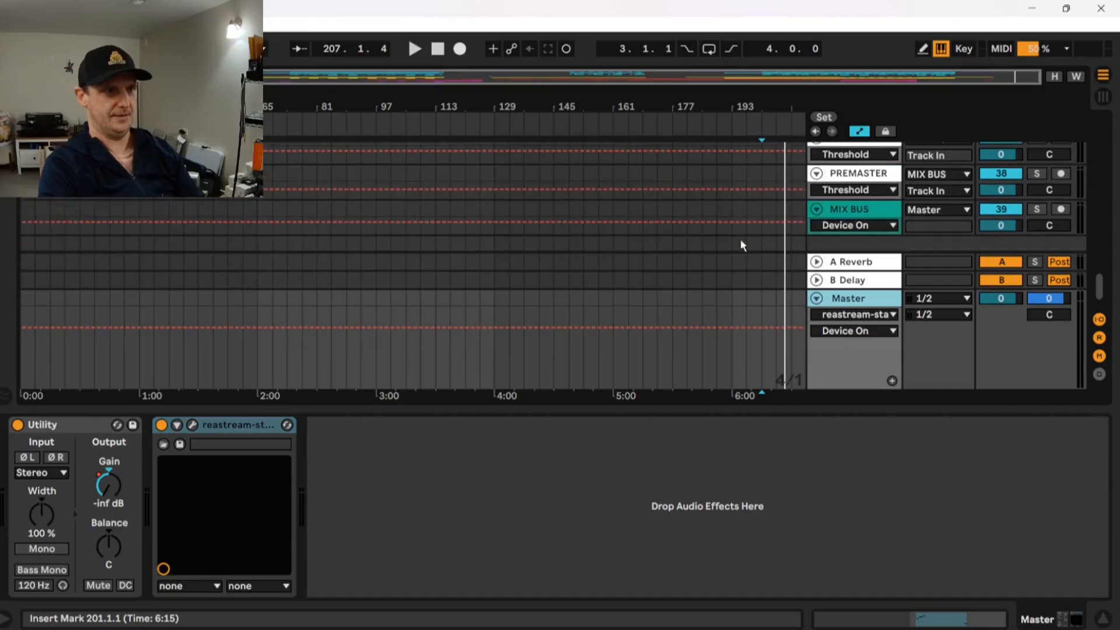
scroll(741, 245, up, 4)
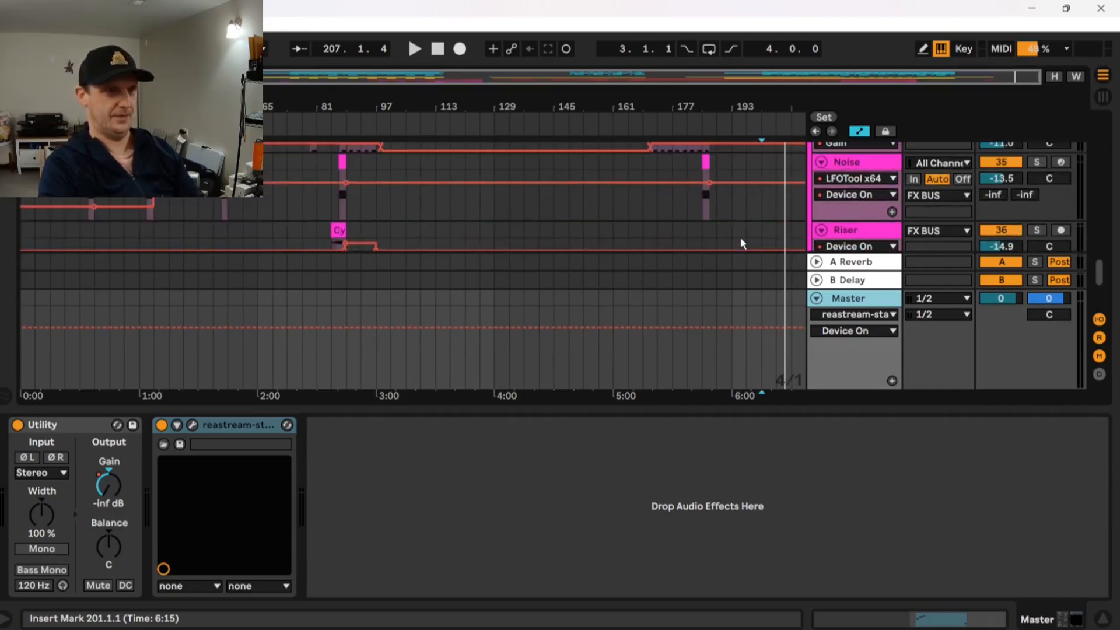
right_click(107, 487)
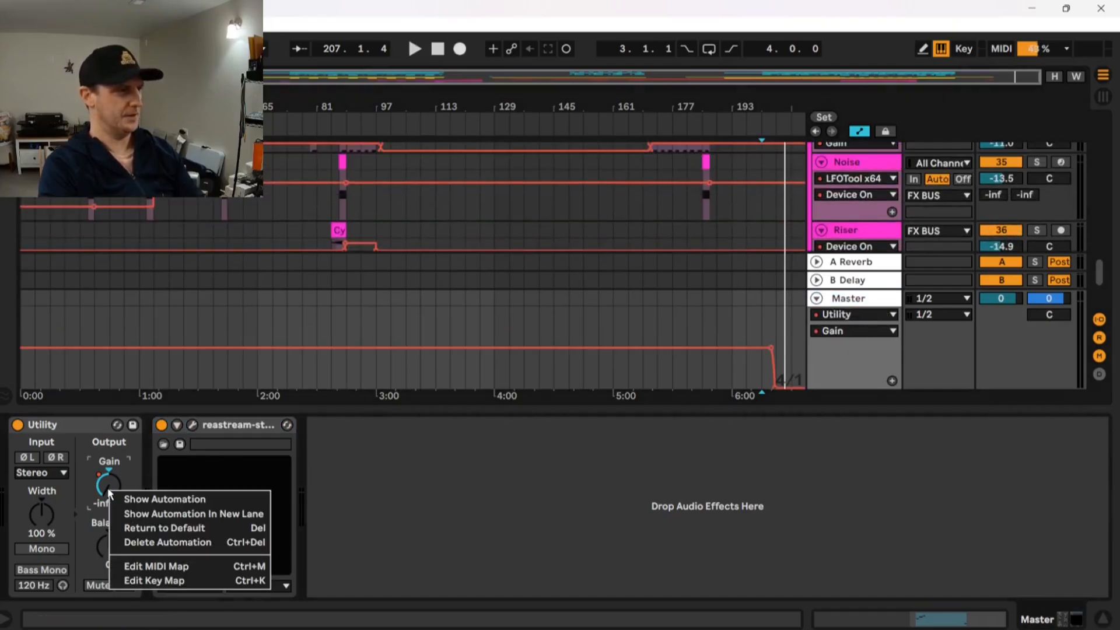
click(166, 499)
Examine the Master gain fade-out curve near 6:20 in relation to the last Keys clip.
ctrl+scroll(776, 344, up, 3)
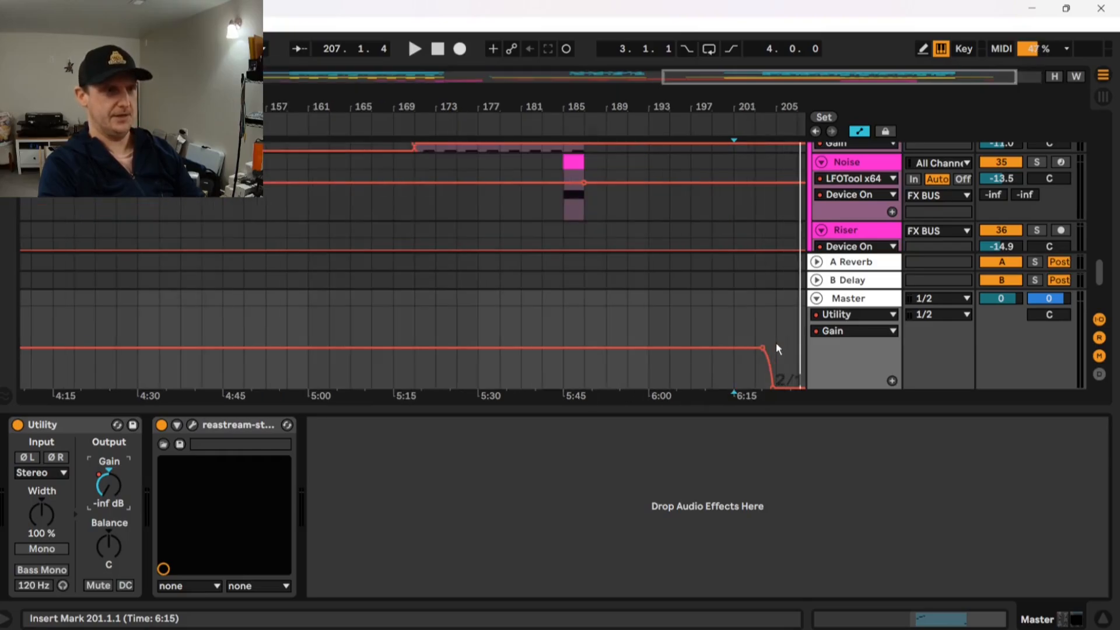
scroll(776, 344, down, 4)
scroll(733, 344, up, 1)
ctrl+scroll(733, 341, up, 3)
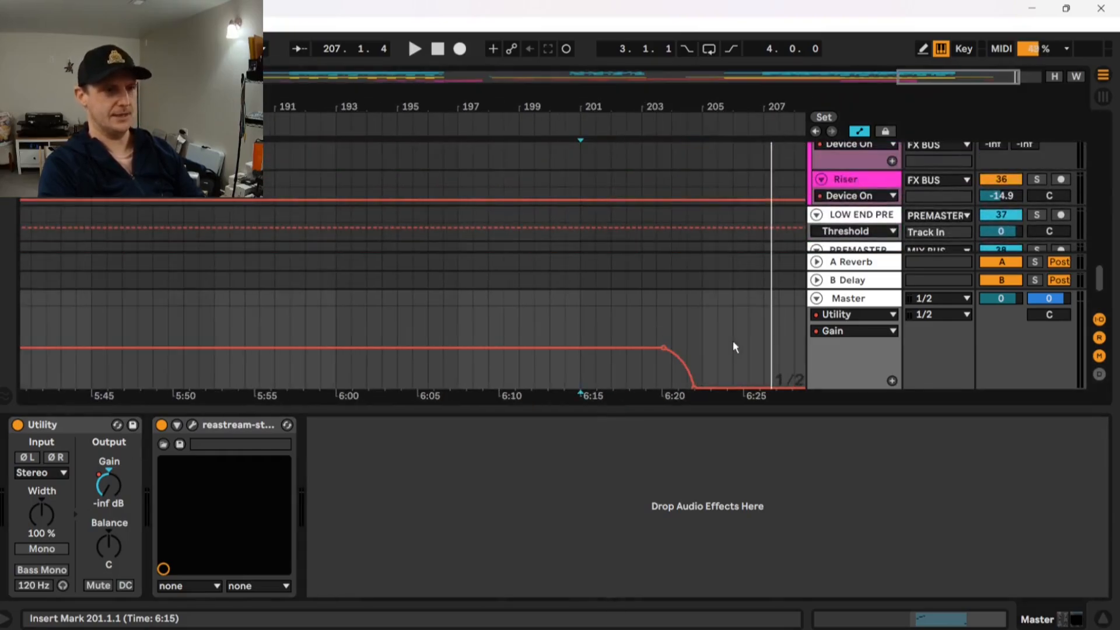
scroll(732, 341, down, 2)
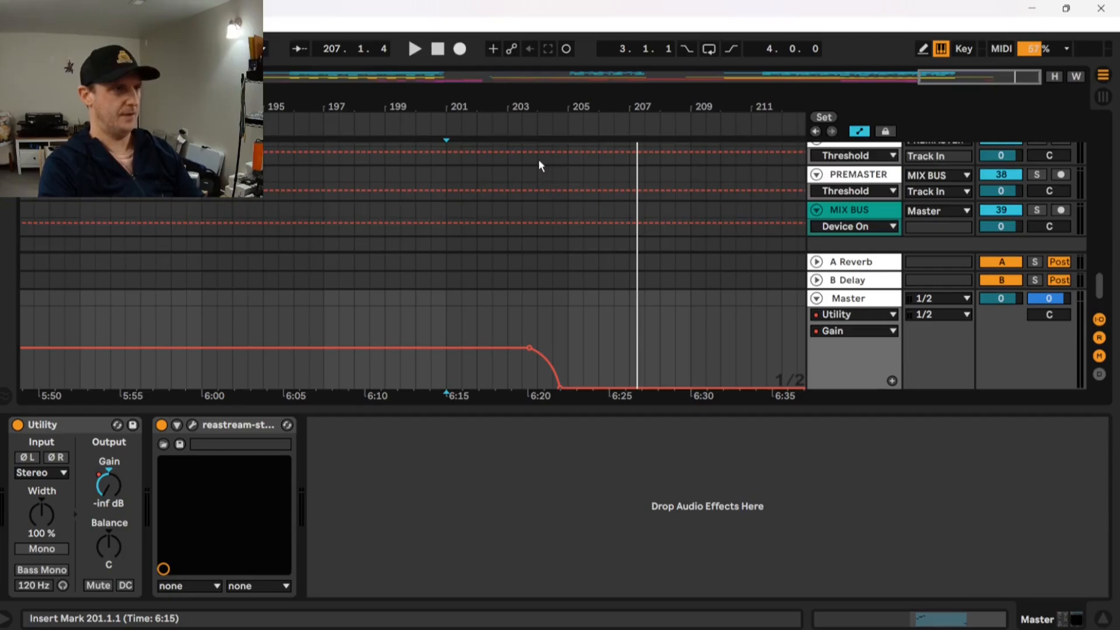
scroll(549, 192, up, 6)
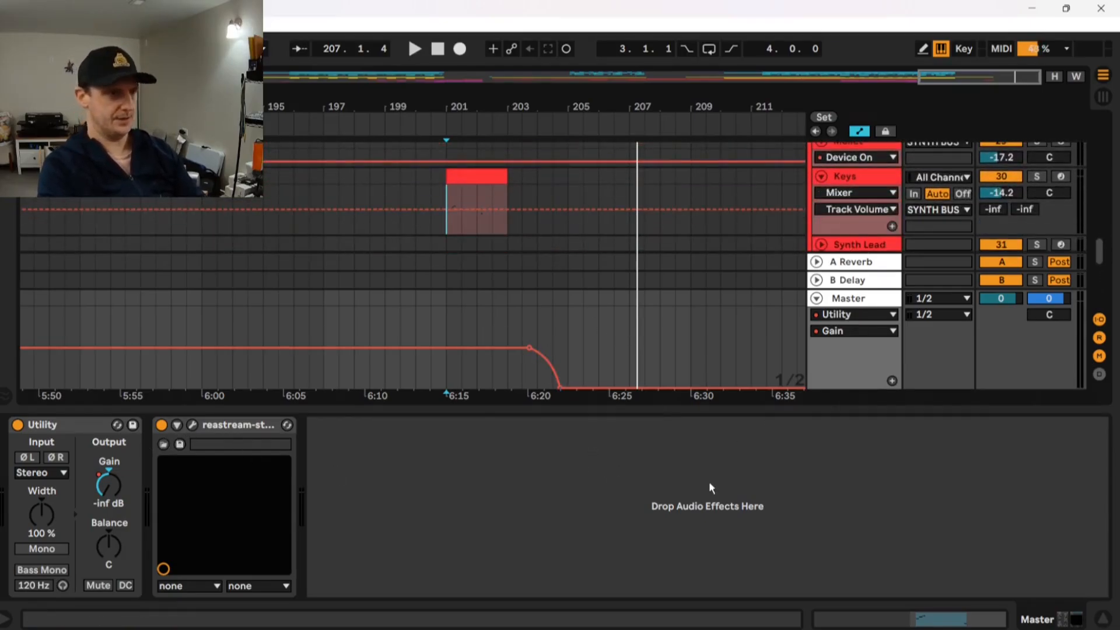
Look over the FX tracks in the Session View mixer and display the Riser track's device chain.
key(Tab)
scroll(918, 153, right, 4)
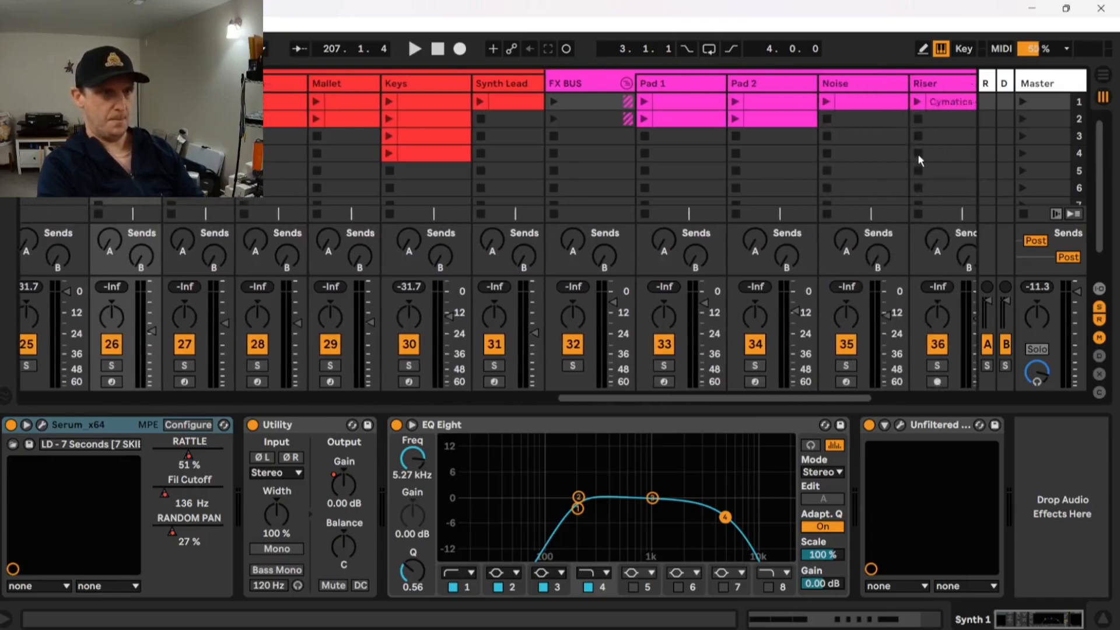
scroll(758, 117, down, 1)
scroll(528, 92, up, 2)
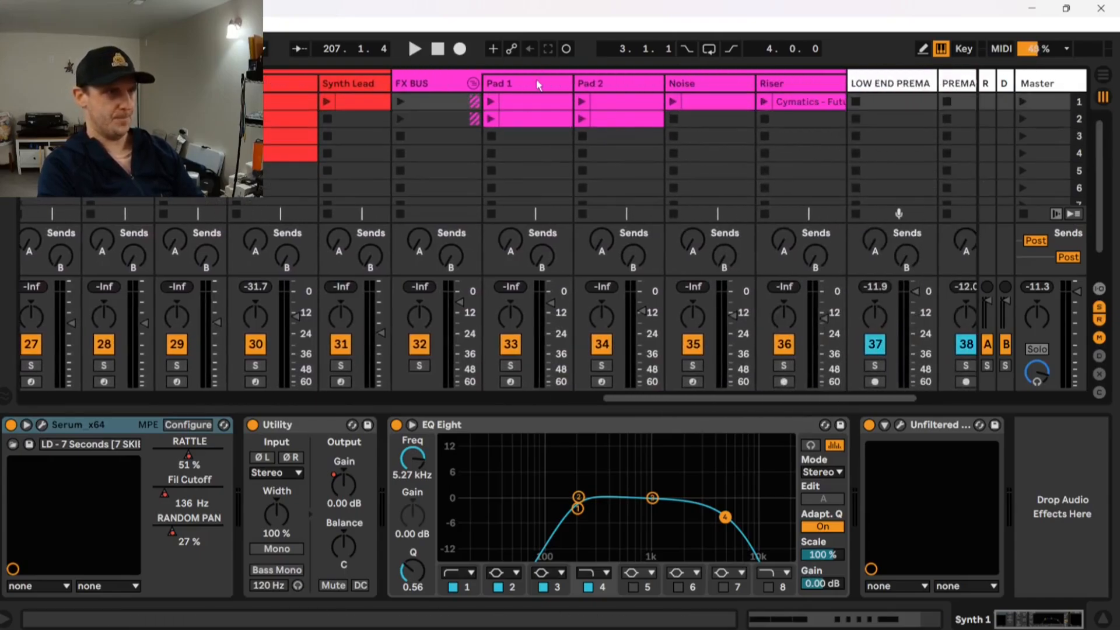
click(537, 84)
click(810, 85)
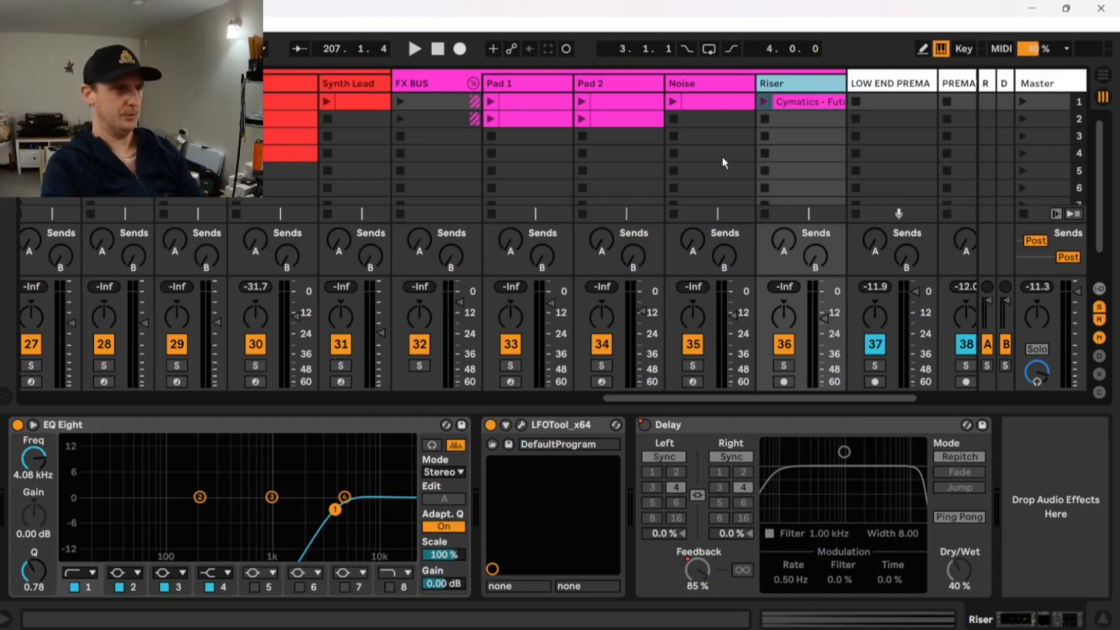
Return to the Arrangement View and collapse the Master track.
key(Tab)
scroll(397, 250, down, 5)
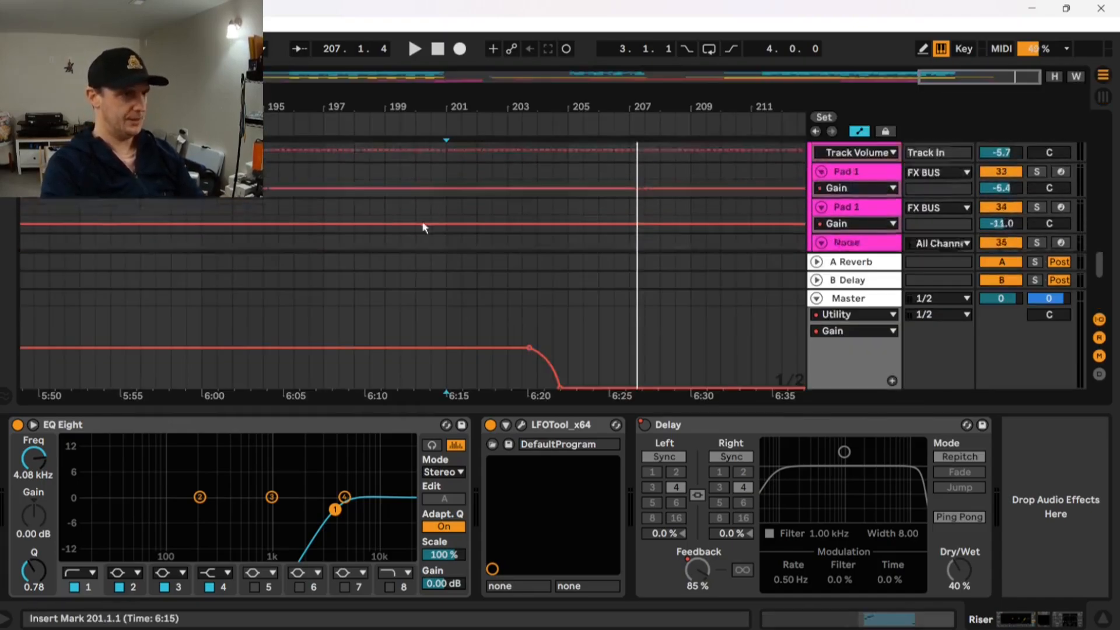
click(850, 297)
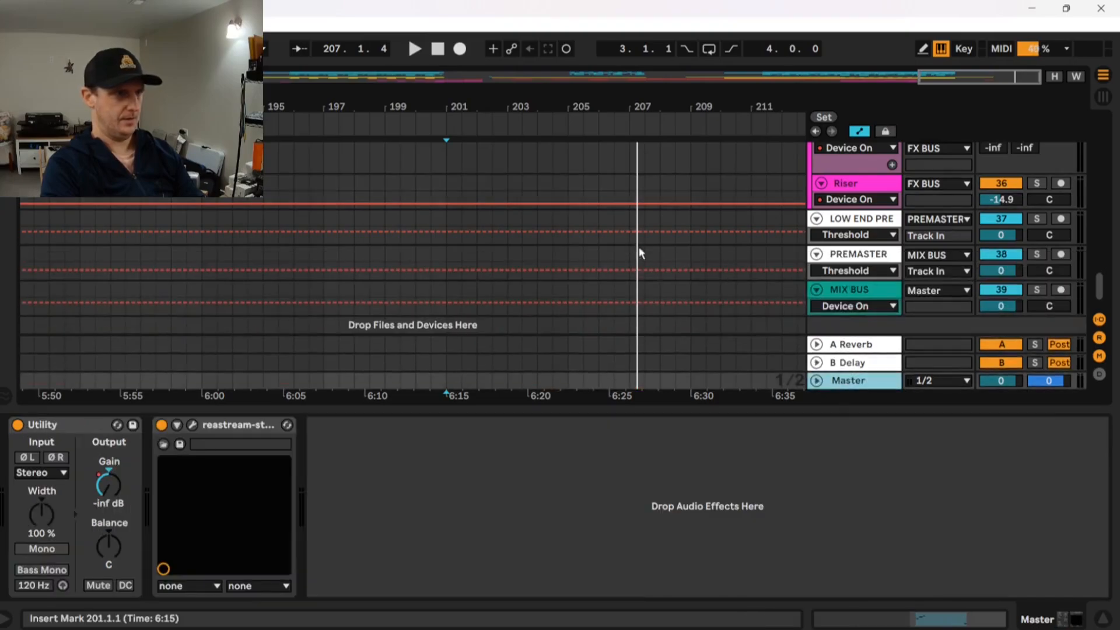
Audition the Riser clip from bar 85, replay it from about bar 87, and examine the Pad and Noise parts around it.
scroll(428, 244, down, 10)
scroll(334, 207, up, 10)
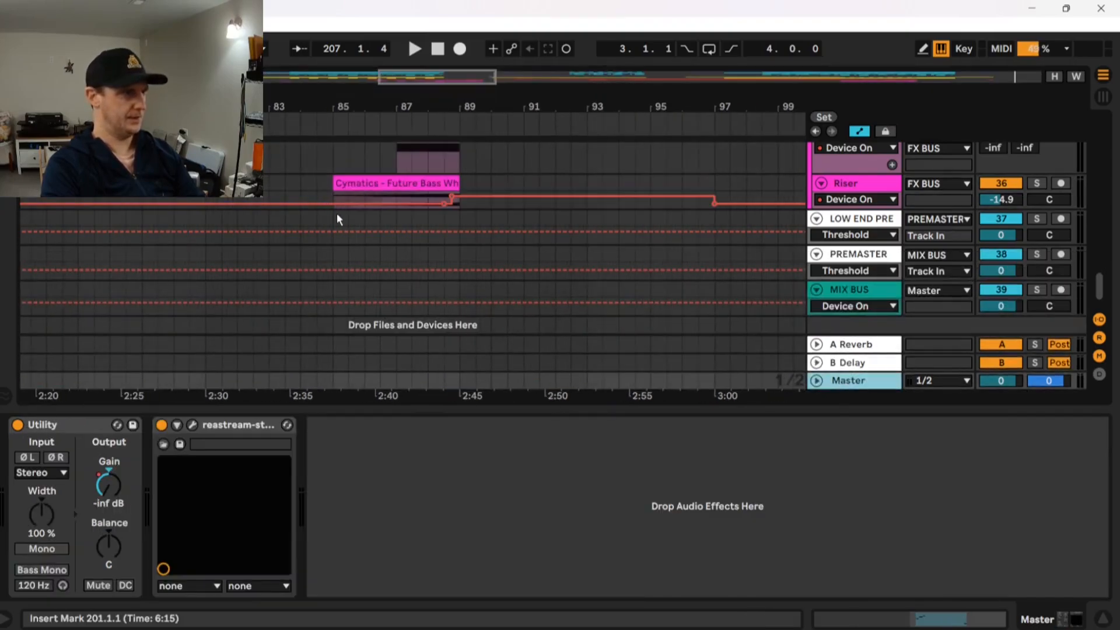
click(335, 183)
key(space)
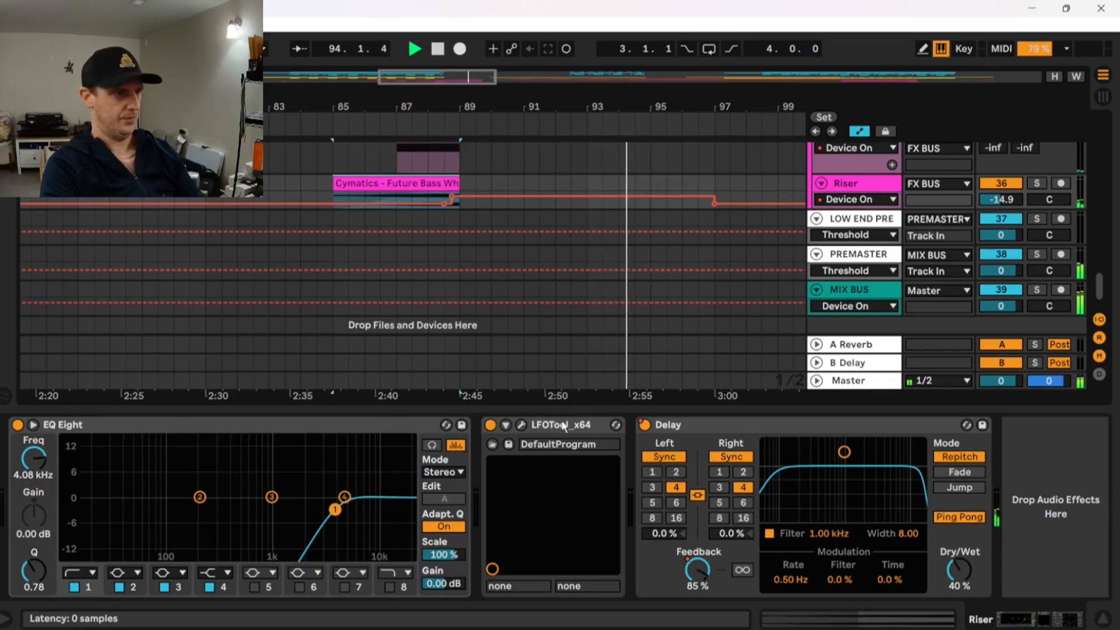
key(space)
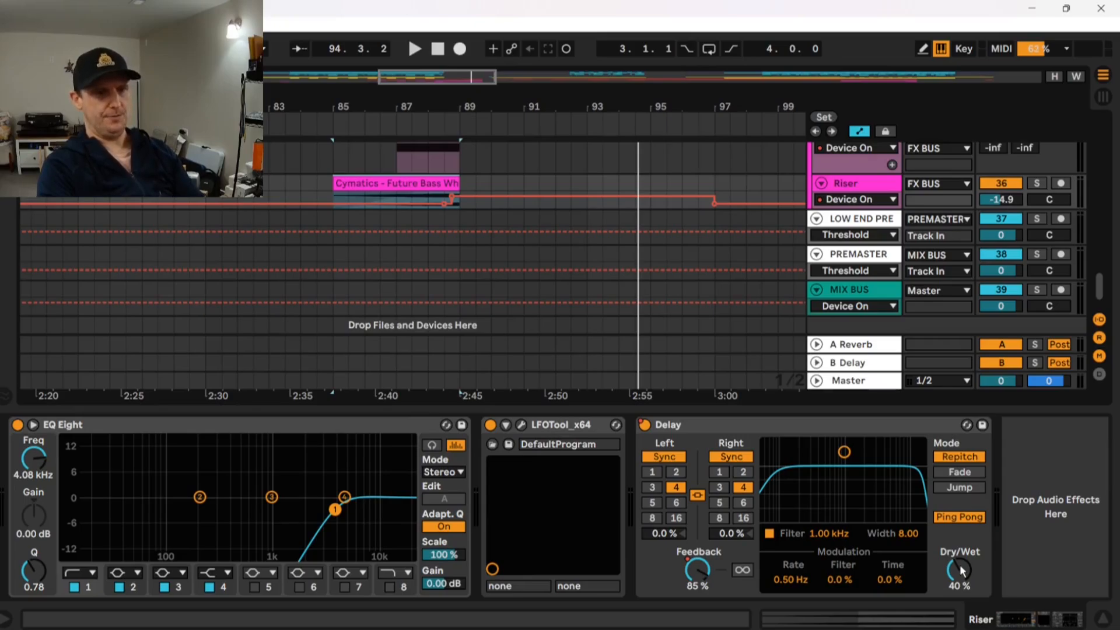
click(390, 124)
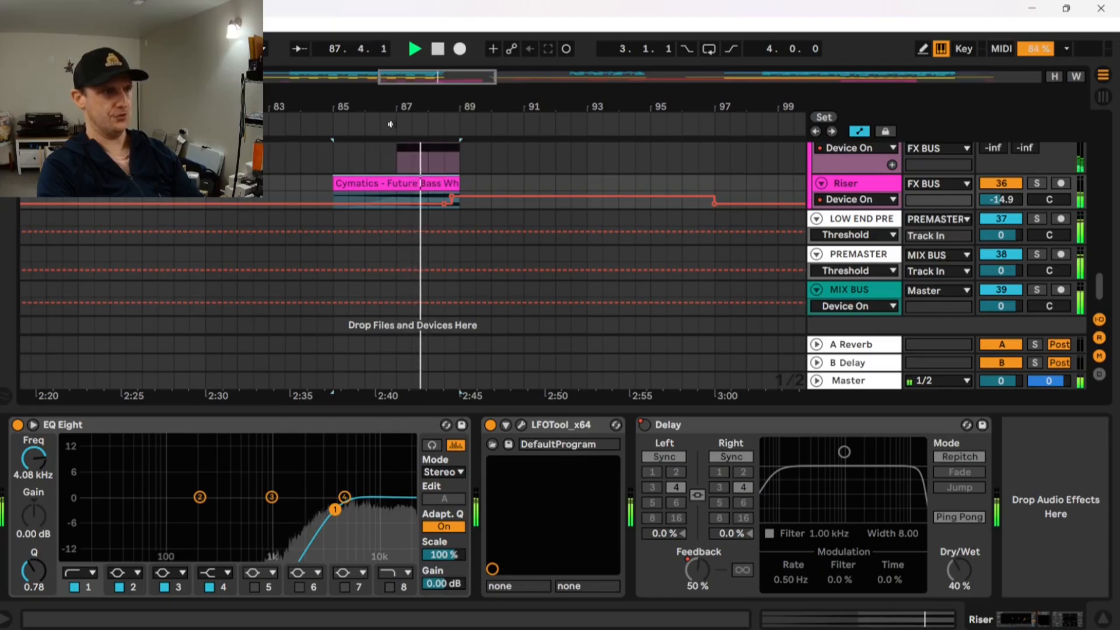
scroll(577, 274, up, 3)
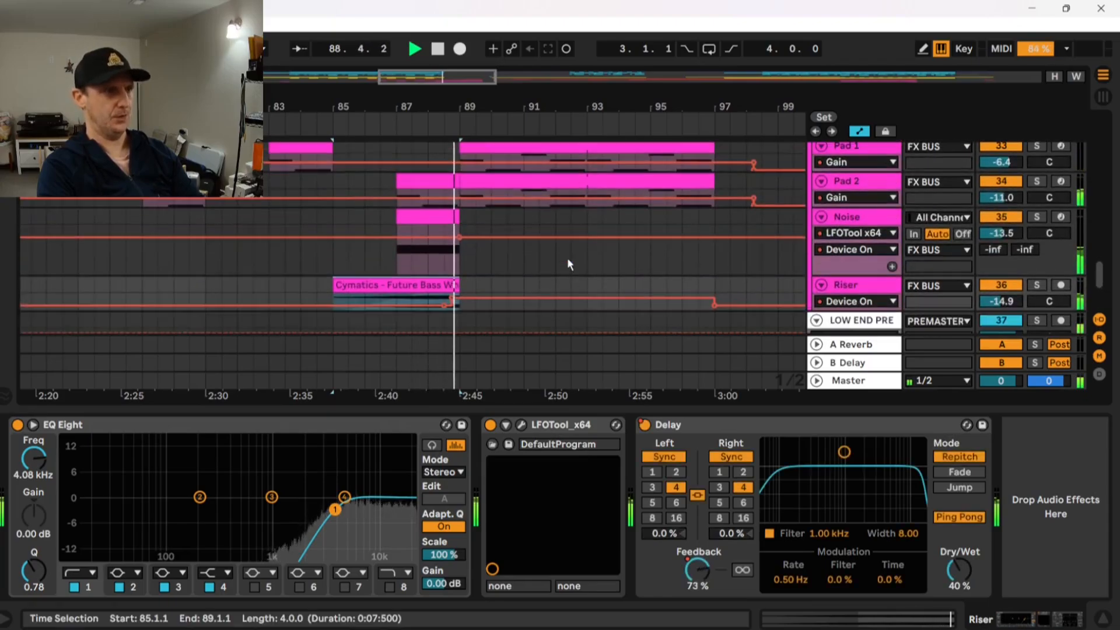
Audition Pad 1 and Pad 2 soloed together, Pad 2 by itself, and stop playback with only Pad 1 soloed.
scroll(568, 257, up, 2)
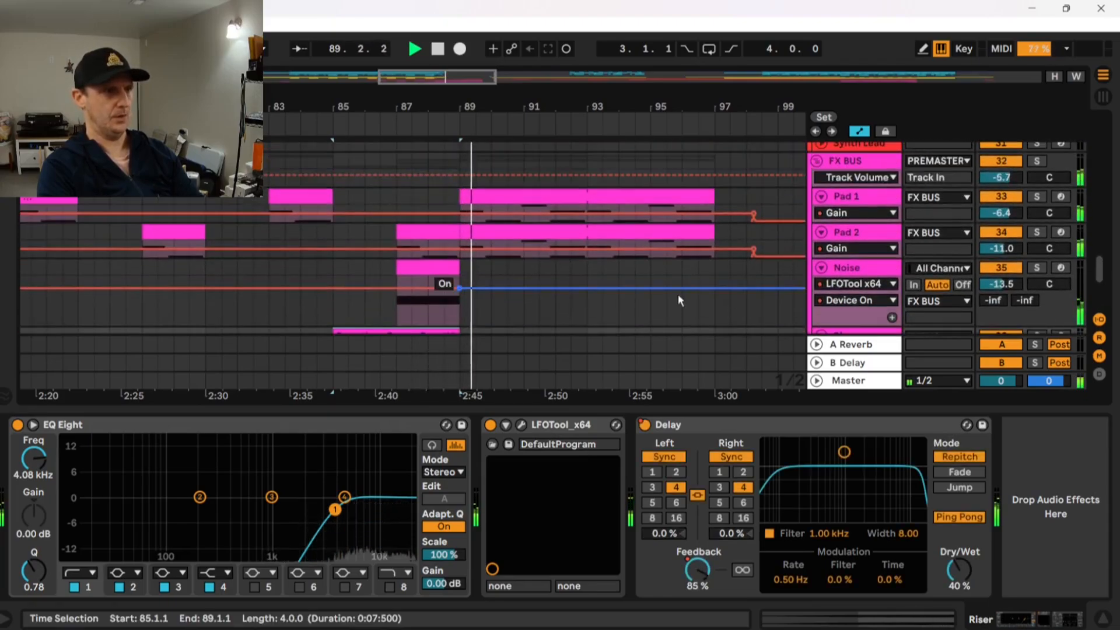
click(1036, 197)
click(1037, 233)
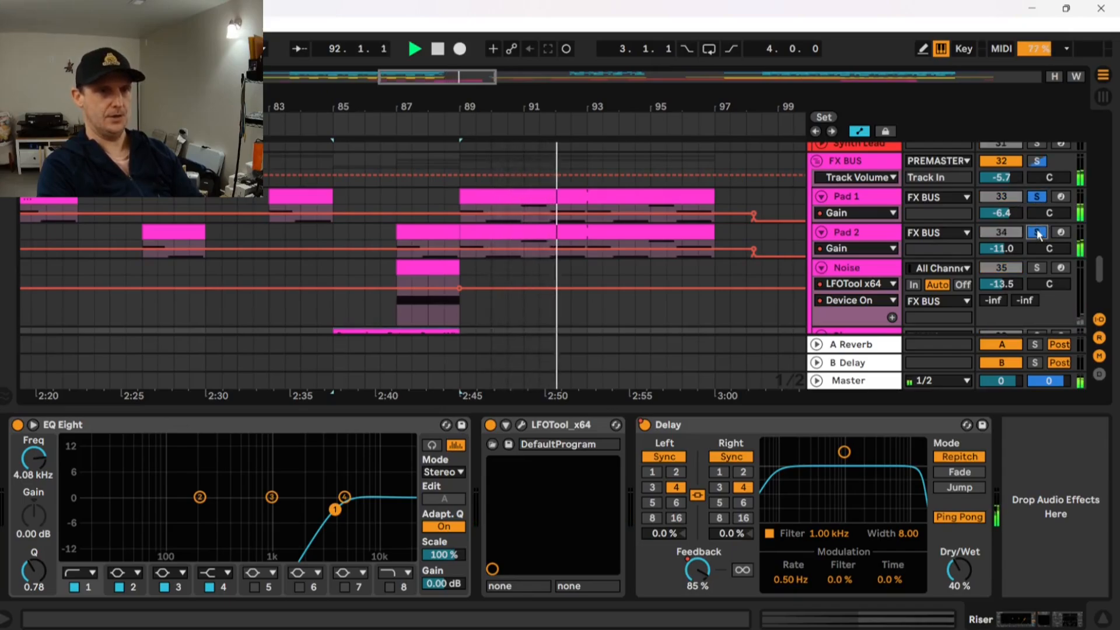
click(1036, 197)
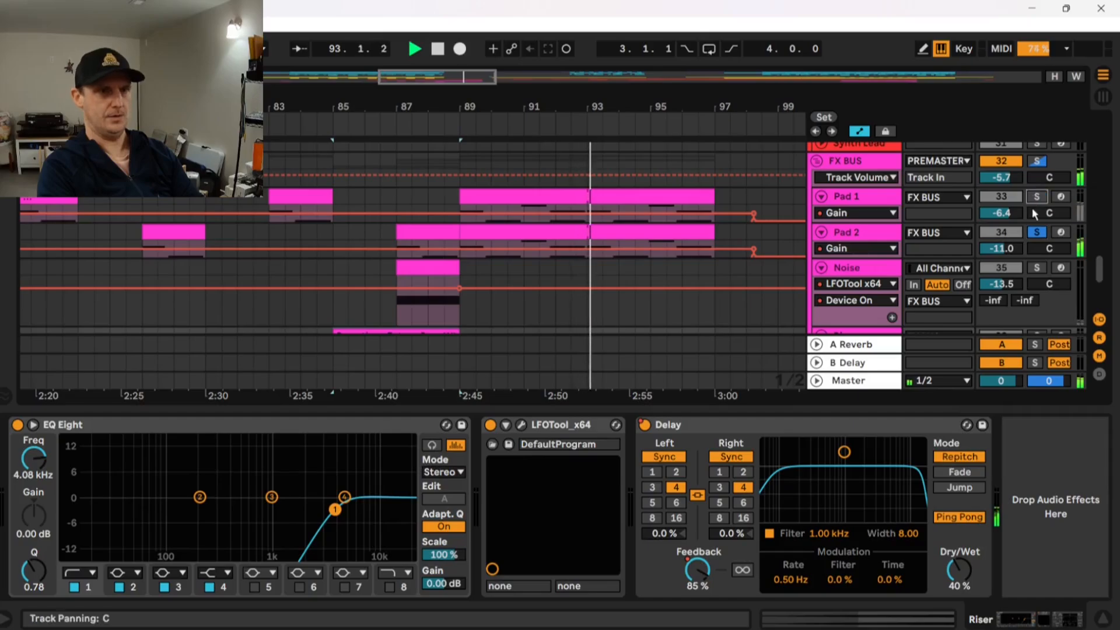
click(1037, 231)
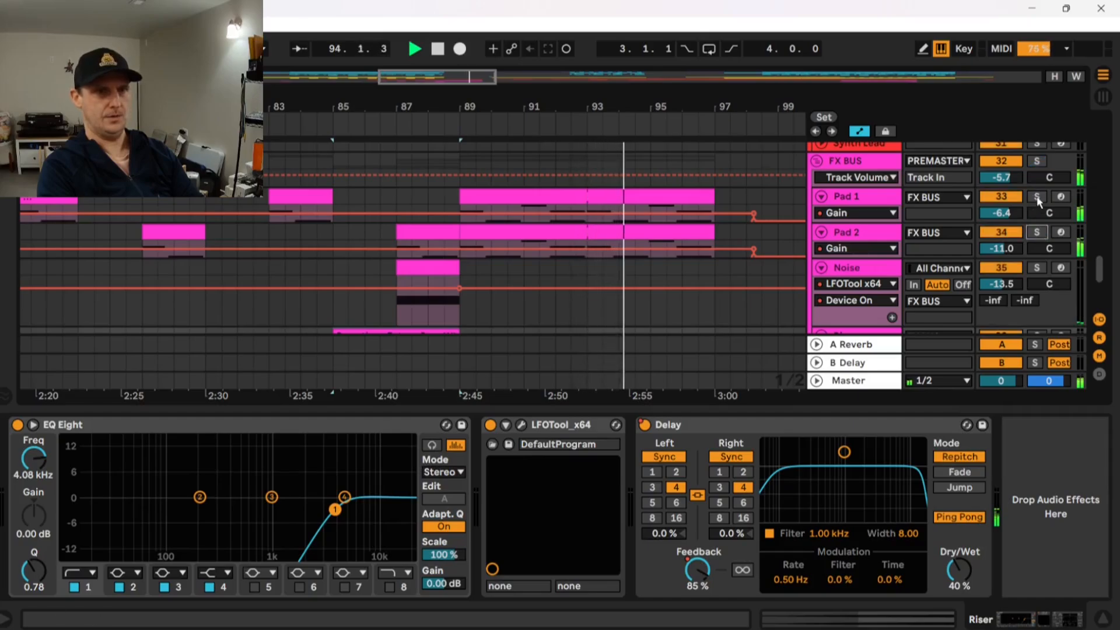
click(1037, 197)
key(space)
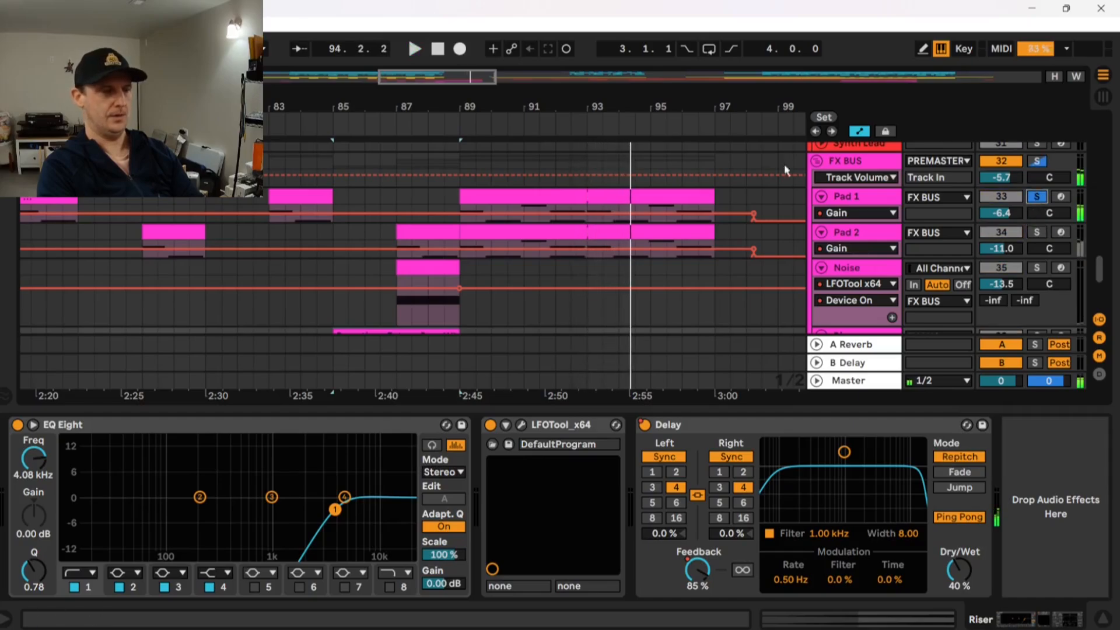
Play the soloed Pad 1 part from bar 89 and examine its Kontakt 8 instrument, closing the plugin window when done.
click(456, 197)
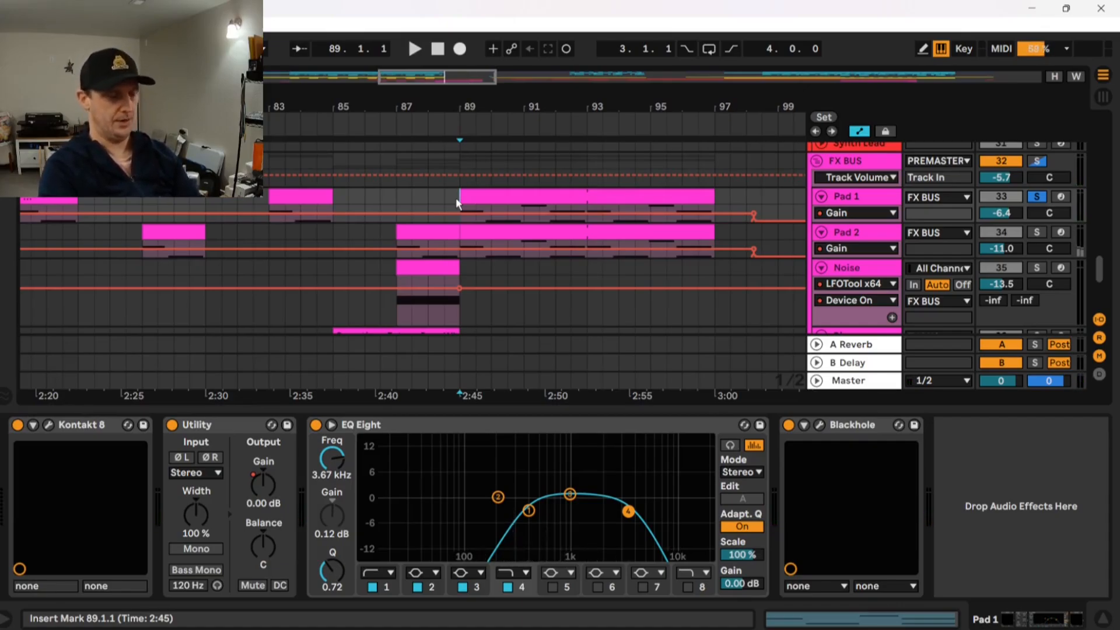
key(space)
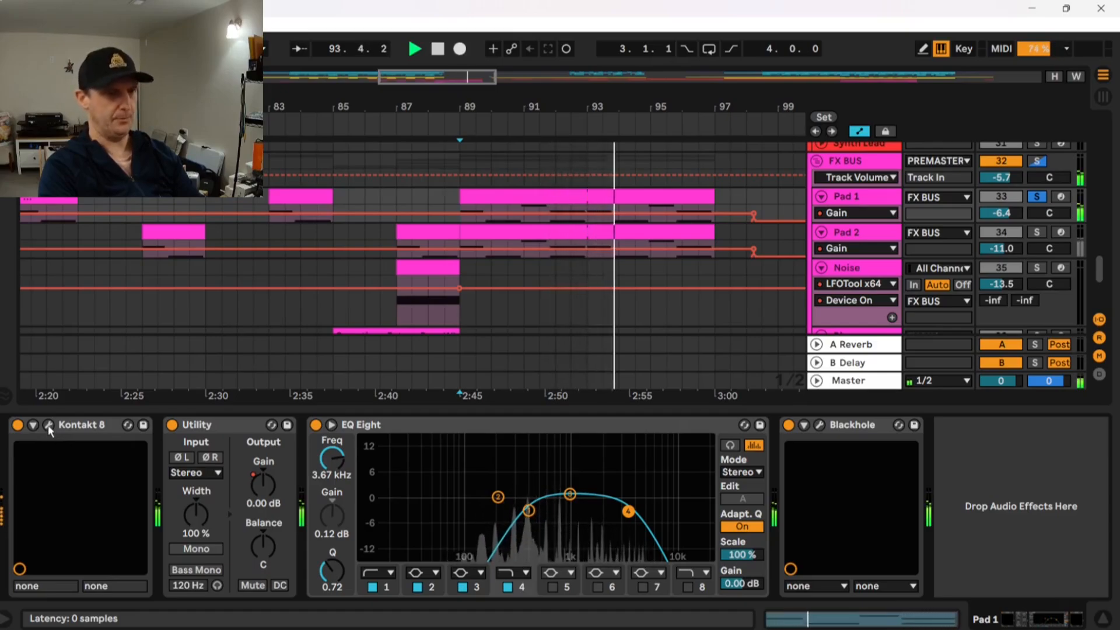
key(space)
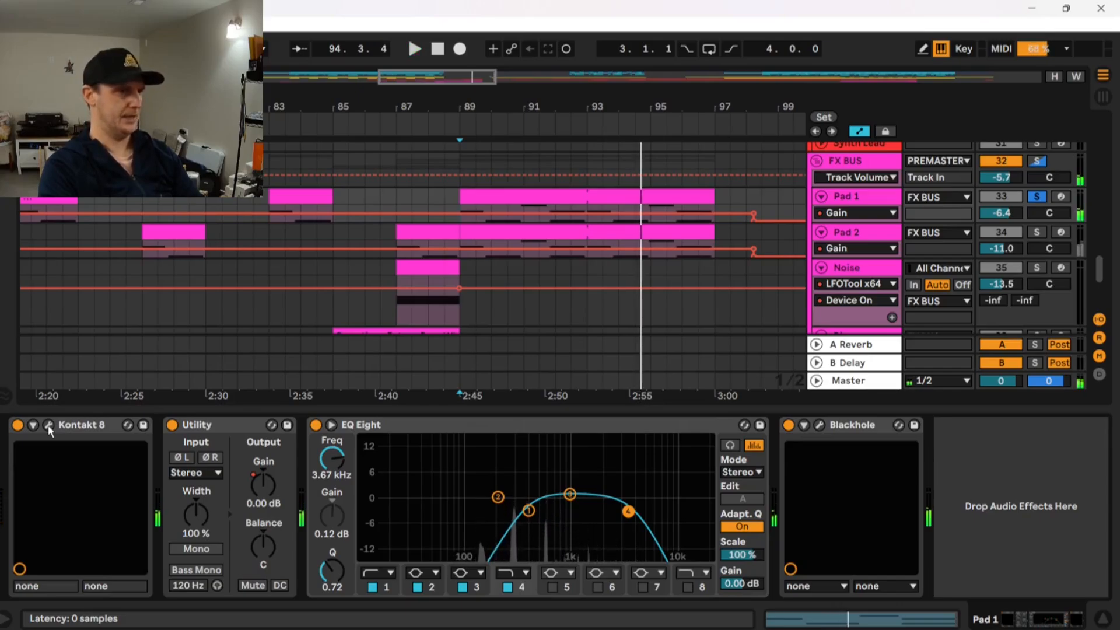
click(49, 425)
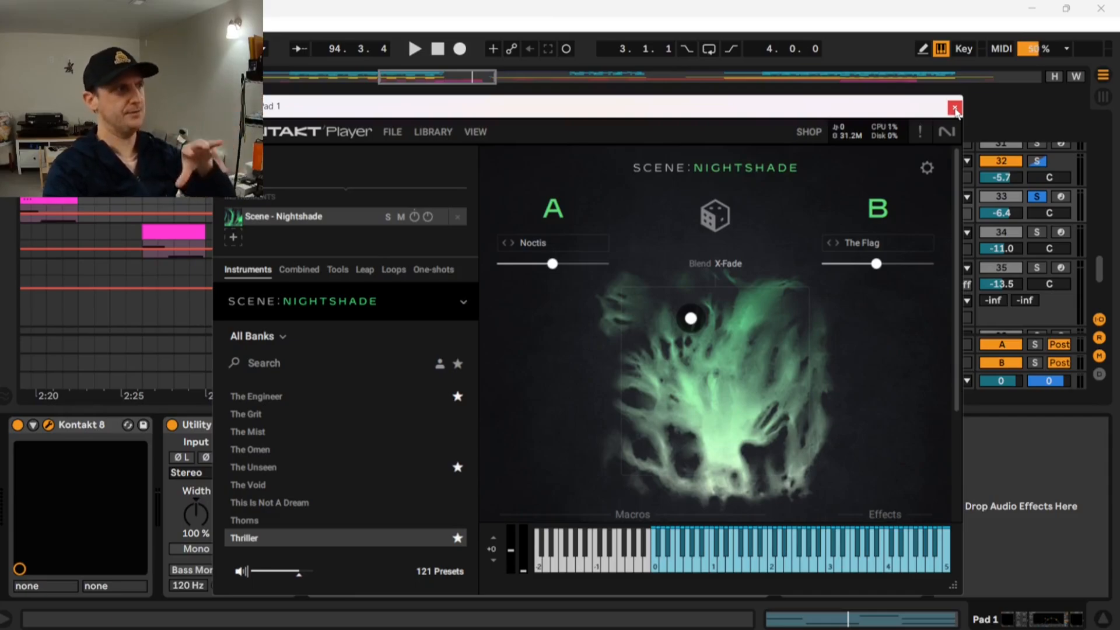
click(954, 108)
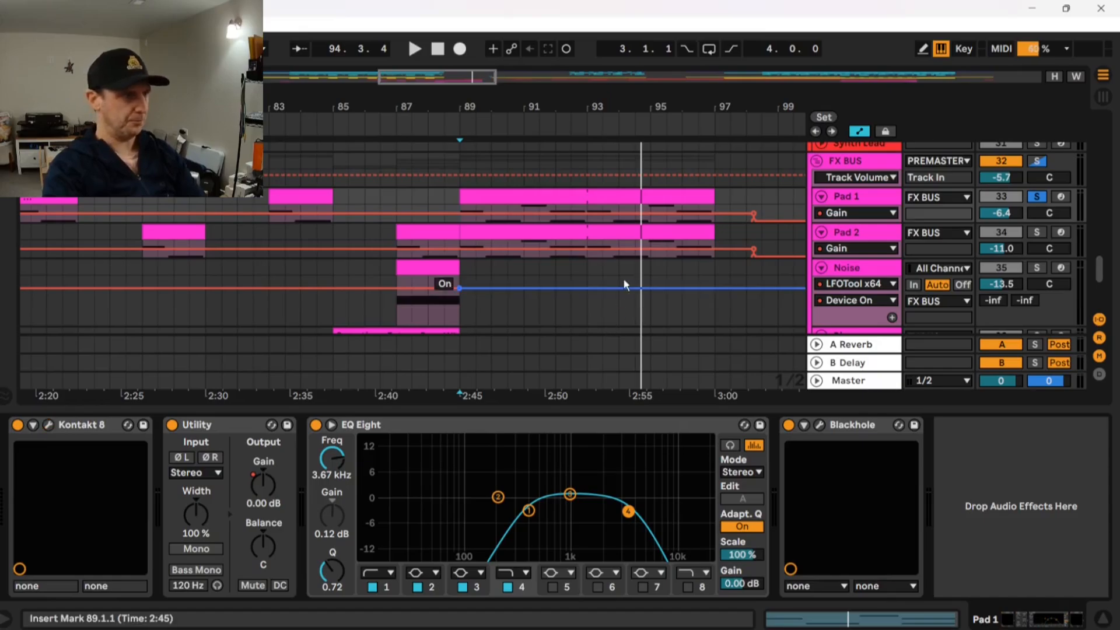
Solo Pad 2 instead of Pad 1, audition it from bar 89, and examine its Kontakt 8 instrument.
click(1036, 232)
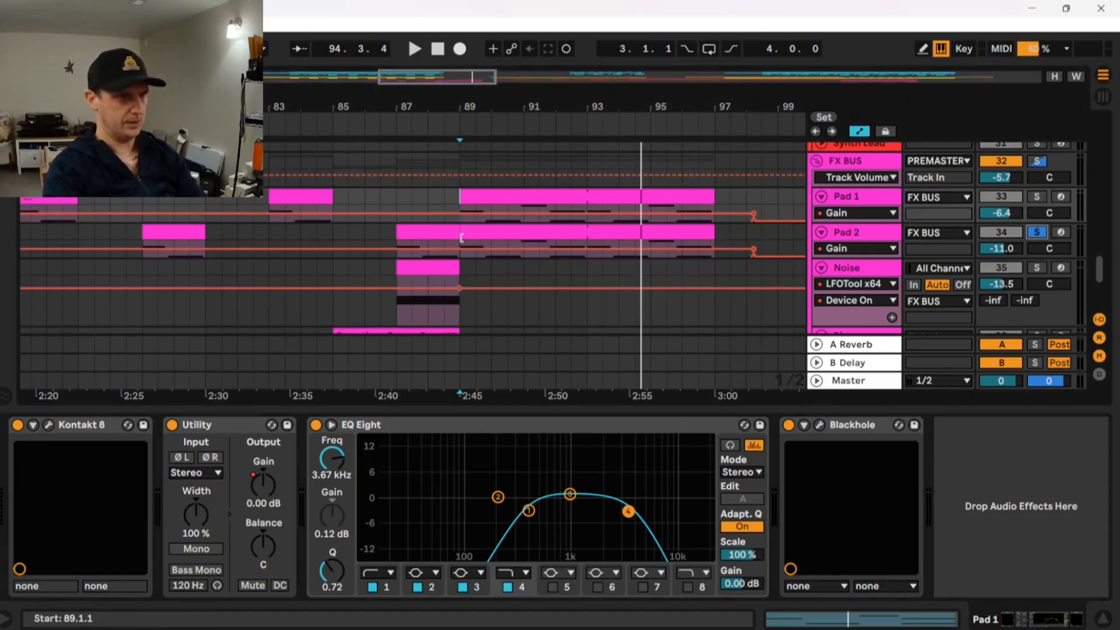
click(461, 238)
key(space)
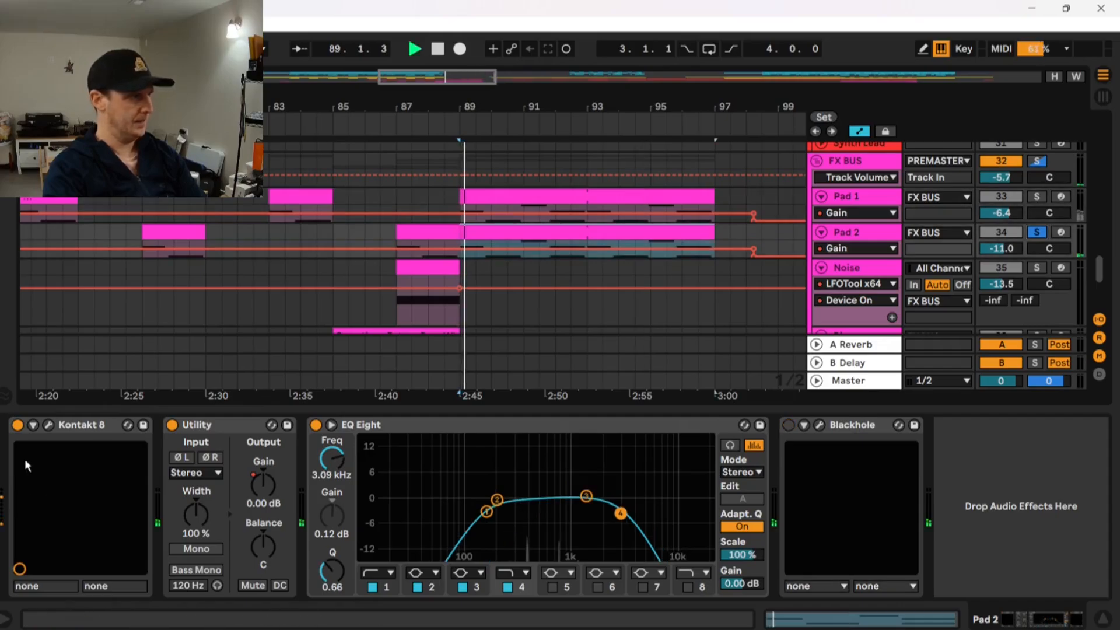
click(48, 425)
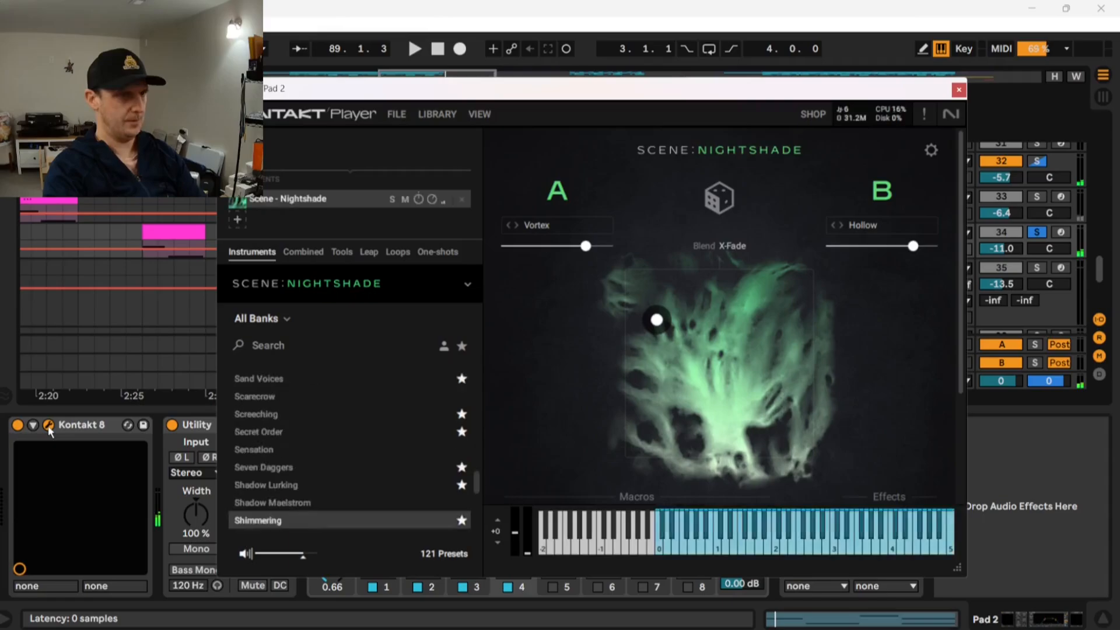
click(959, 91)
key(space)
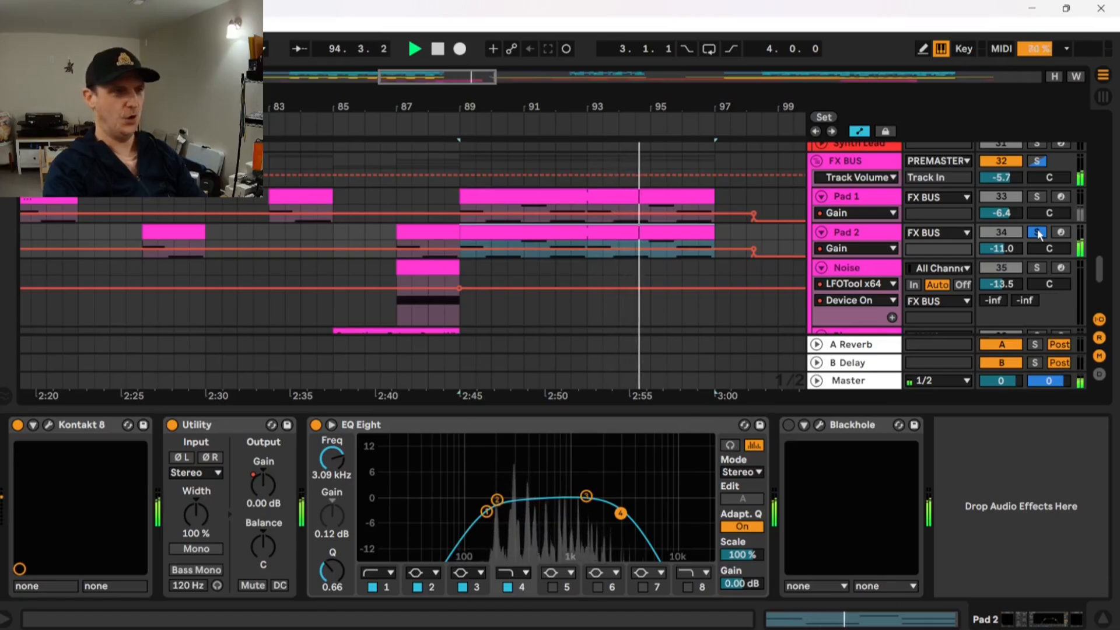
Audition Pad 1 and Pad 2 together through the end of their clips, clear both solos, and stop playback.
click(1037, 198)
key(space)
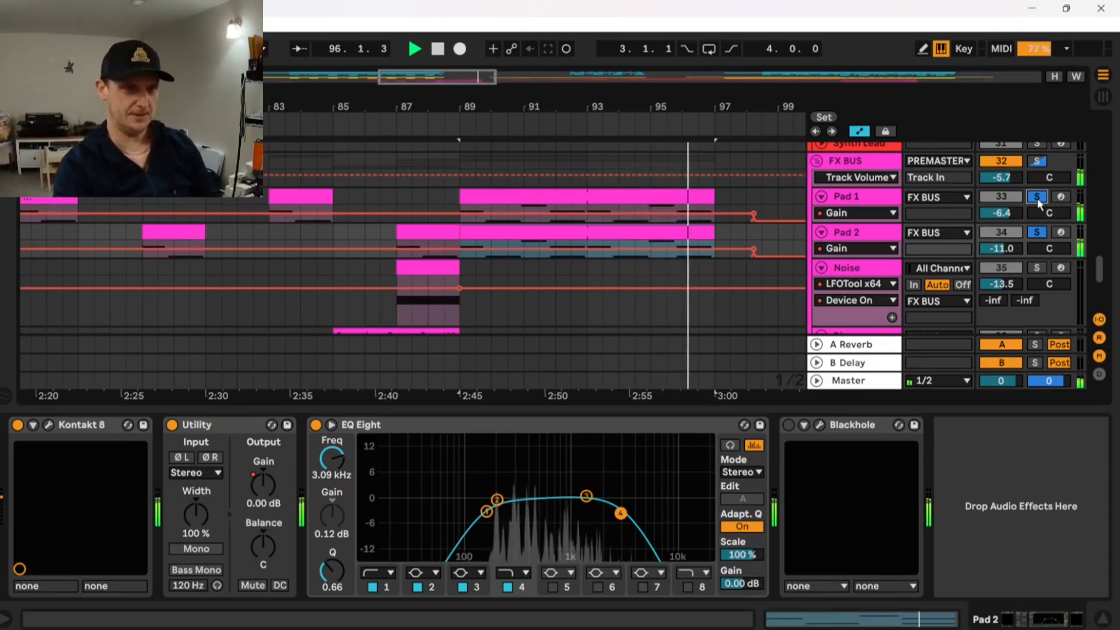
click(1037, 233)
click(698, 248)
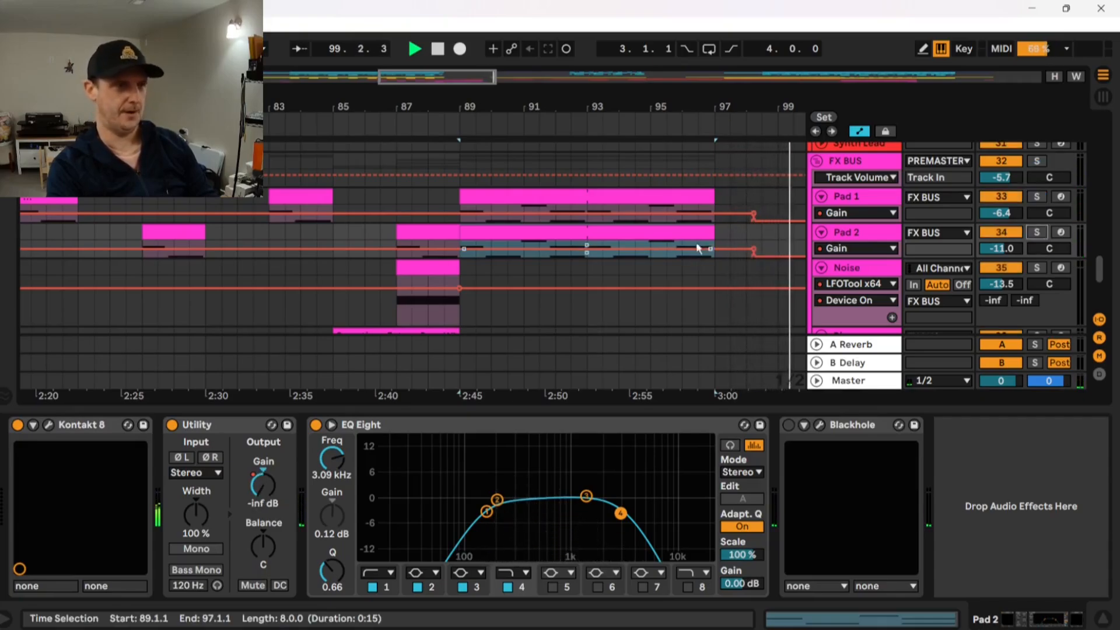
key(space)
Look over the drum tracks across the whole arrangement and display the DRUM BUS device chain.
key(minus)
key(minus)
key(minus)
scroll(624, 264, up, 5)
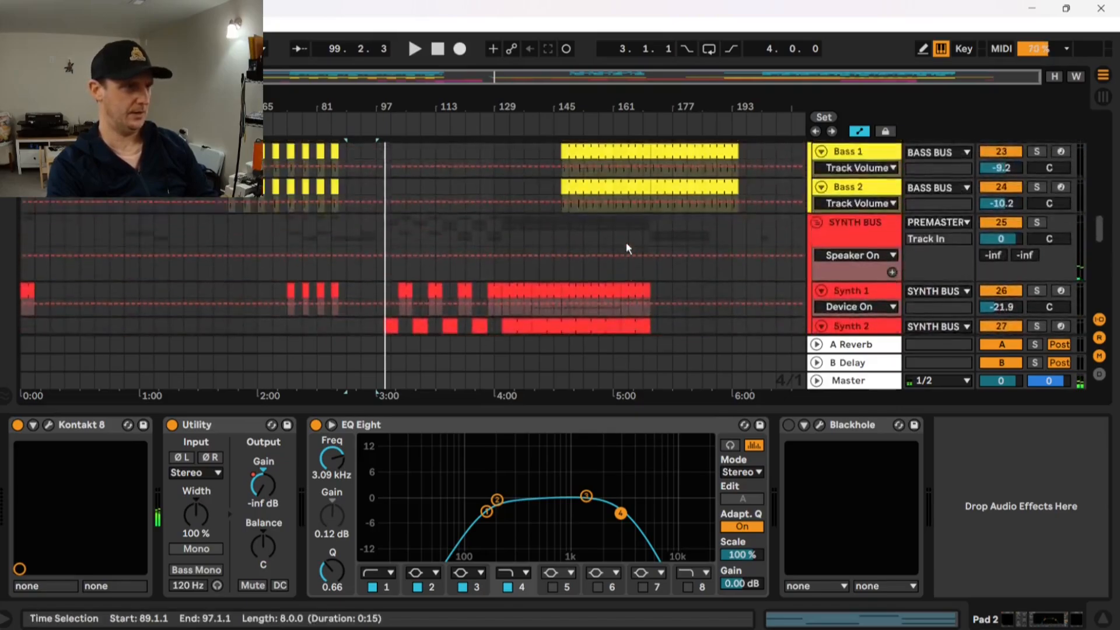
scroll(625, 248, up, 10)
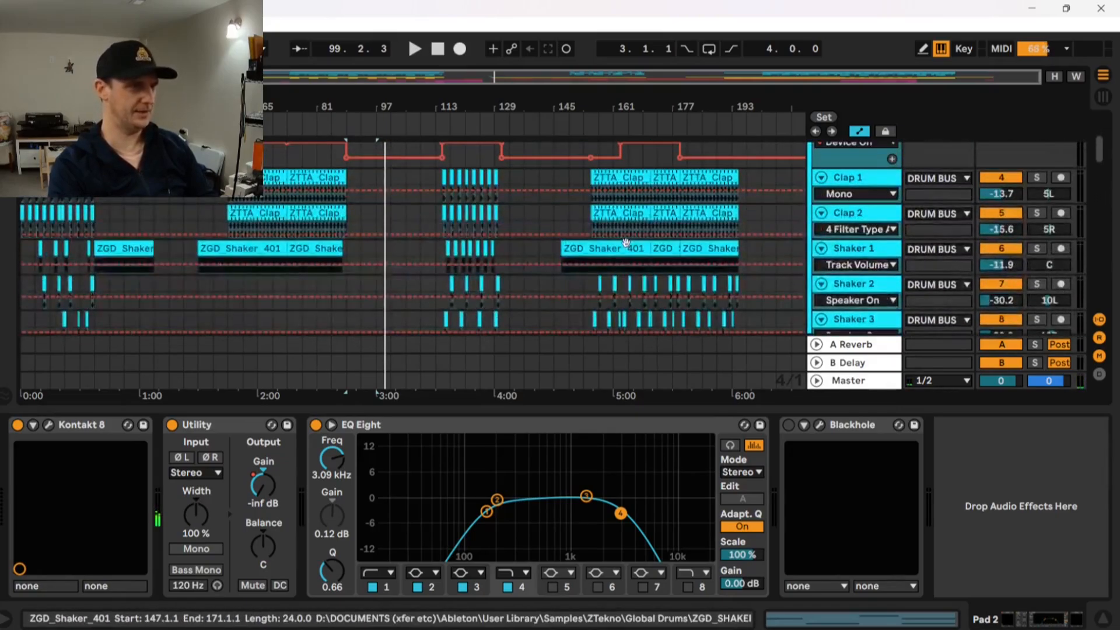
scroll(740, 232, up, 3)
scroll(758, 228, down, 2)
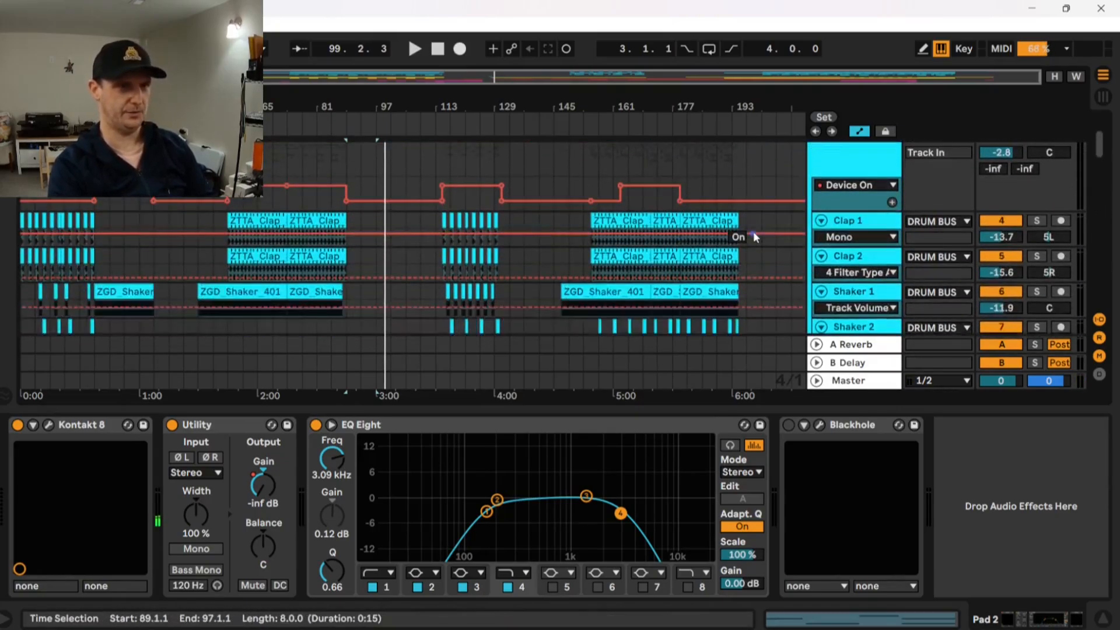
scroll(754, 237, down, 1)
scroll(884, 176, up, 2)
click(888, 181)
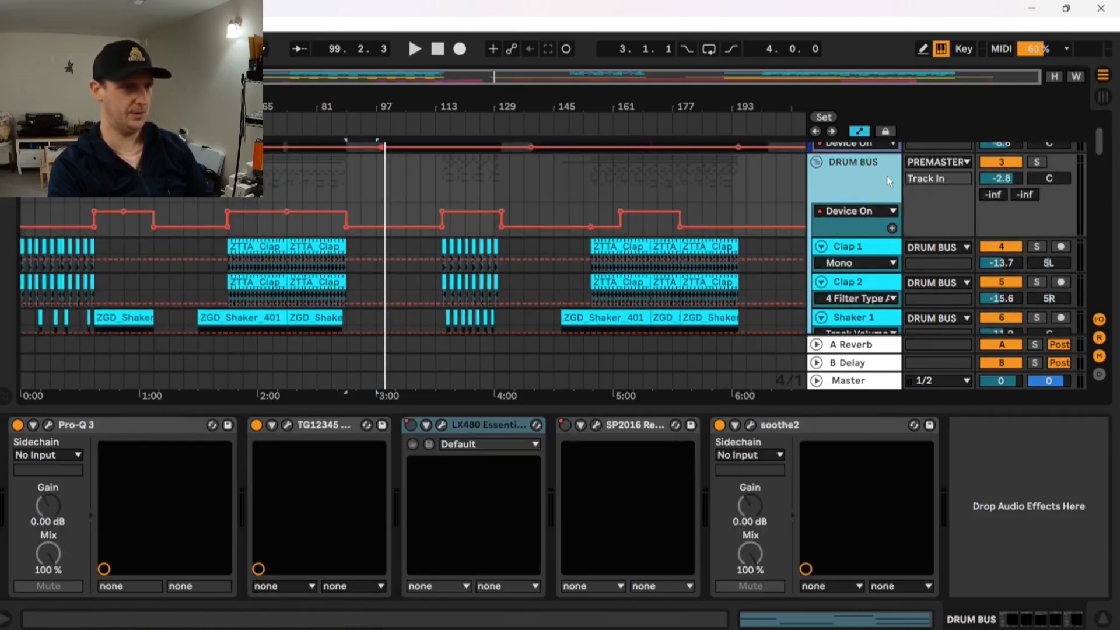
Solo Perc FX 1 and play it from bar 155.
scroll(793, 244, down, 4)
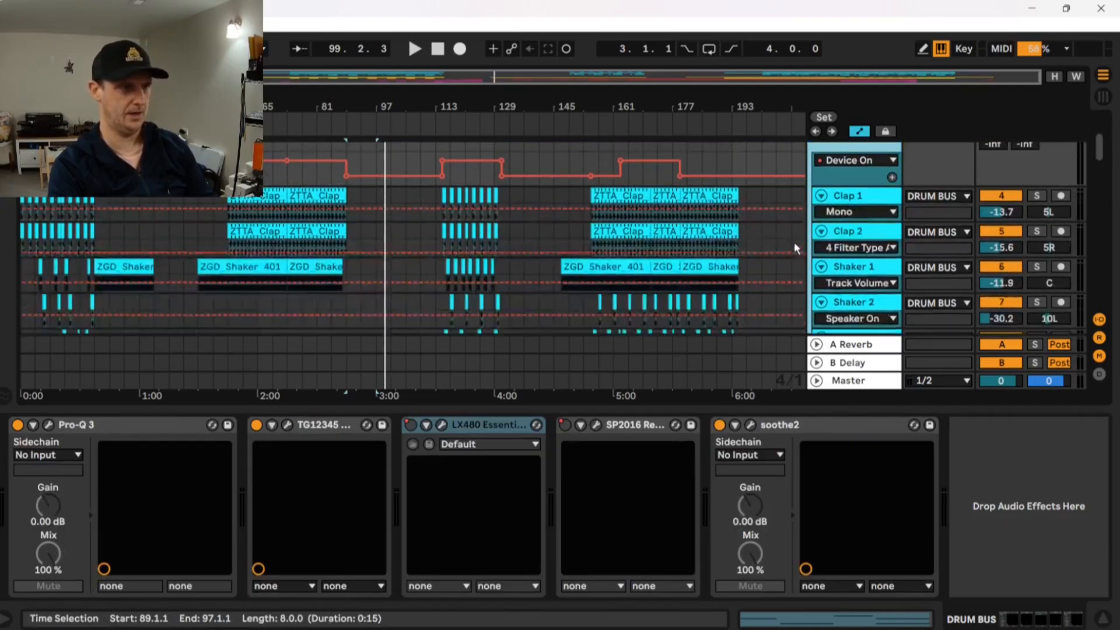
scroll(791, 240, down, 4)
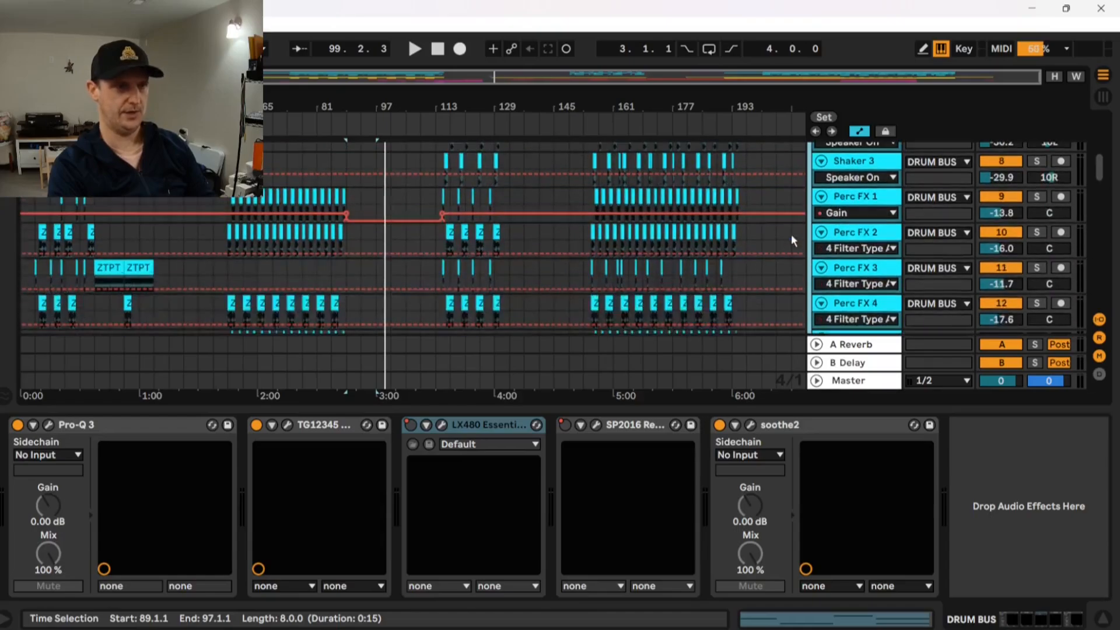
scroll(758, 235, up, 2)
scroll(586, 228, up, 3)
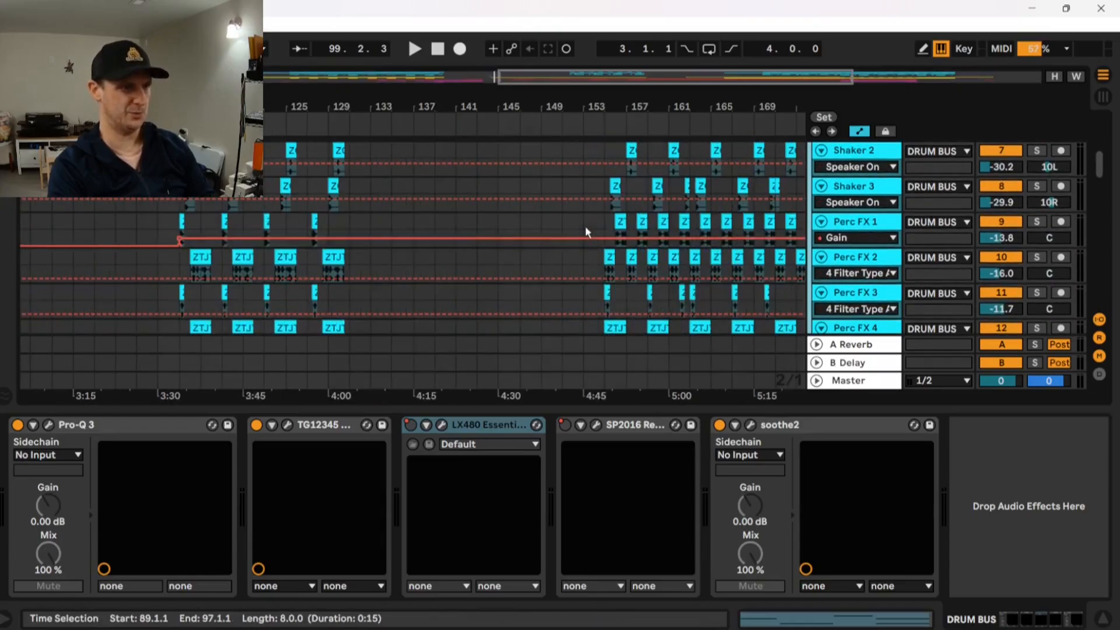
click(602, 222)
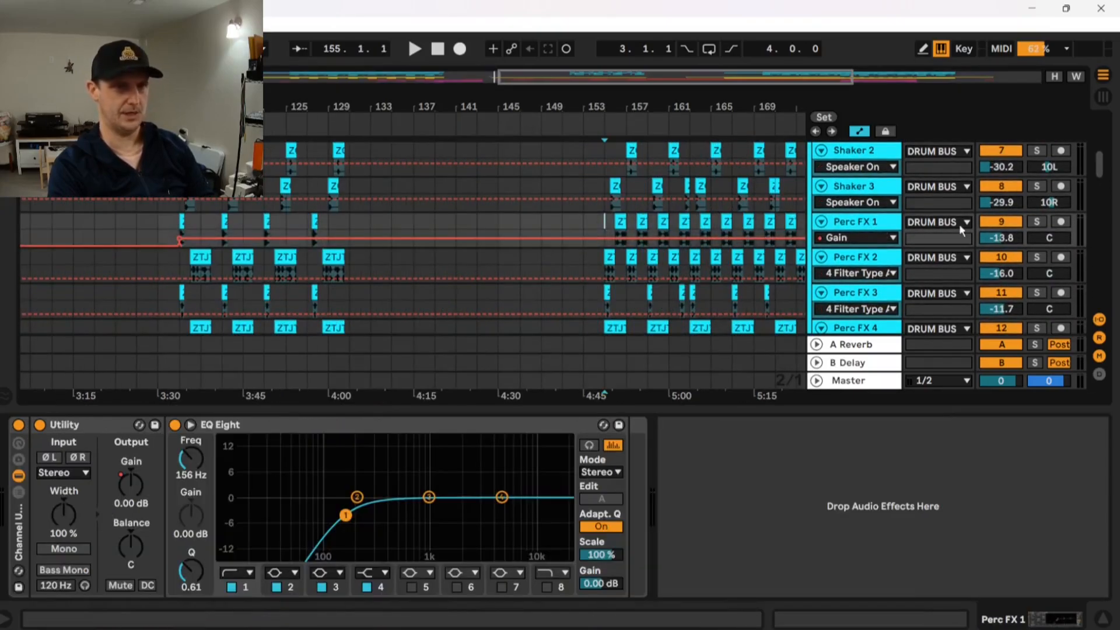
click(1036, 223)
key(space)
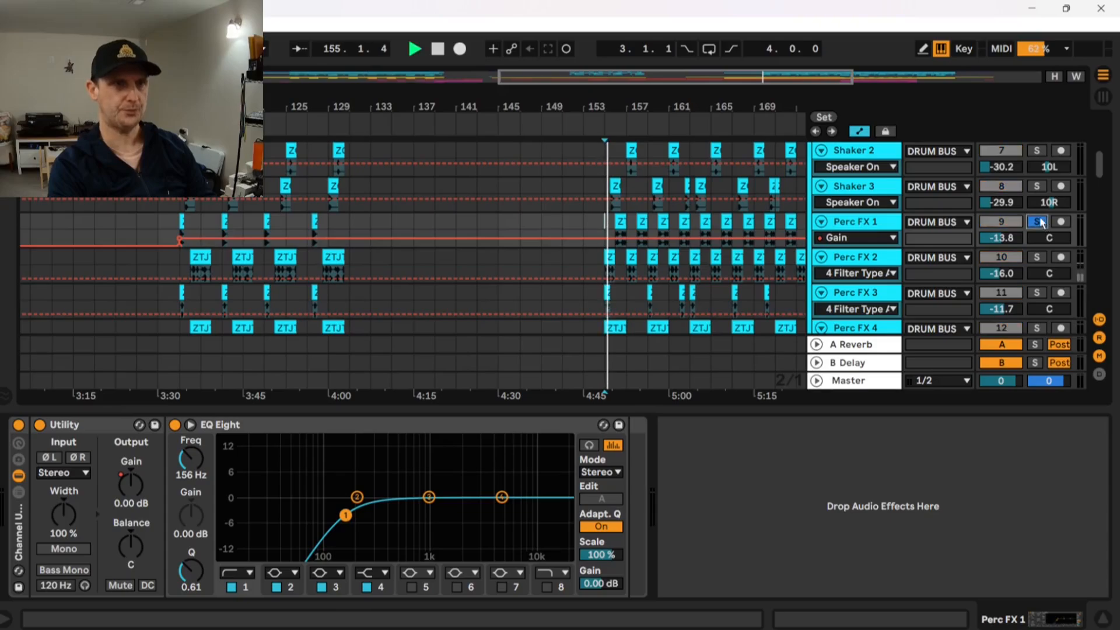
Add Perc FX 2, Perc FX 3, Perc FX 4 and Perc FX 5 one by one to the soloed tracks during playback.
click(1037, 257)
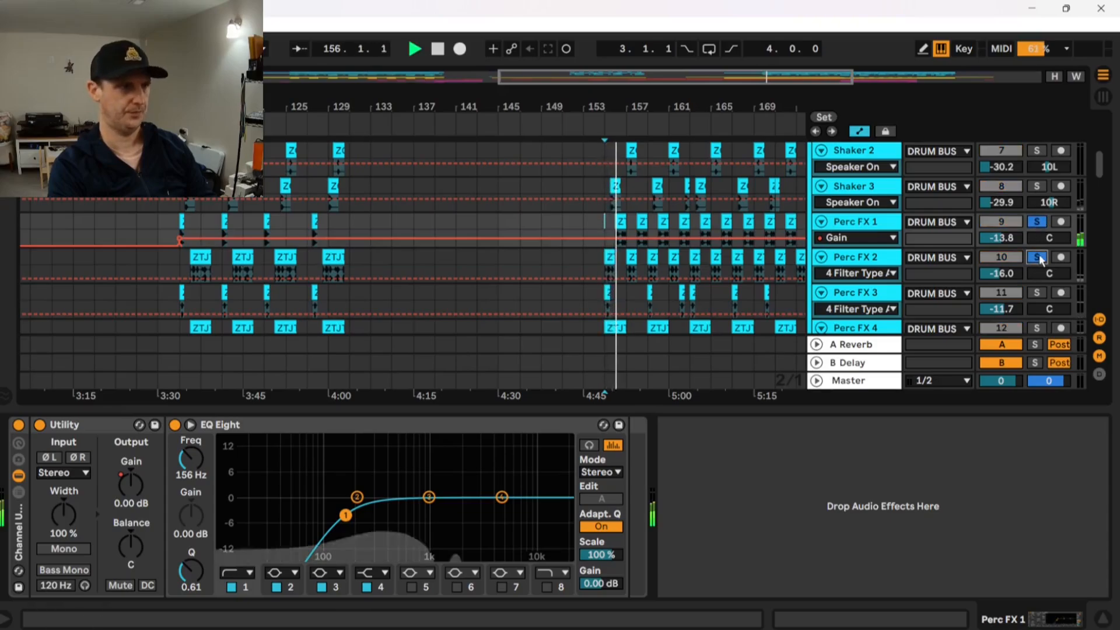
click(1037, 292)
scroll(1035, 303, down, 1)
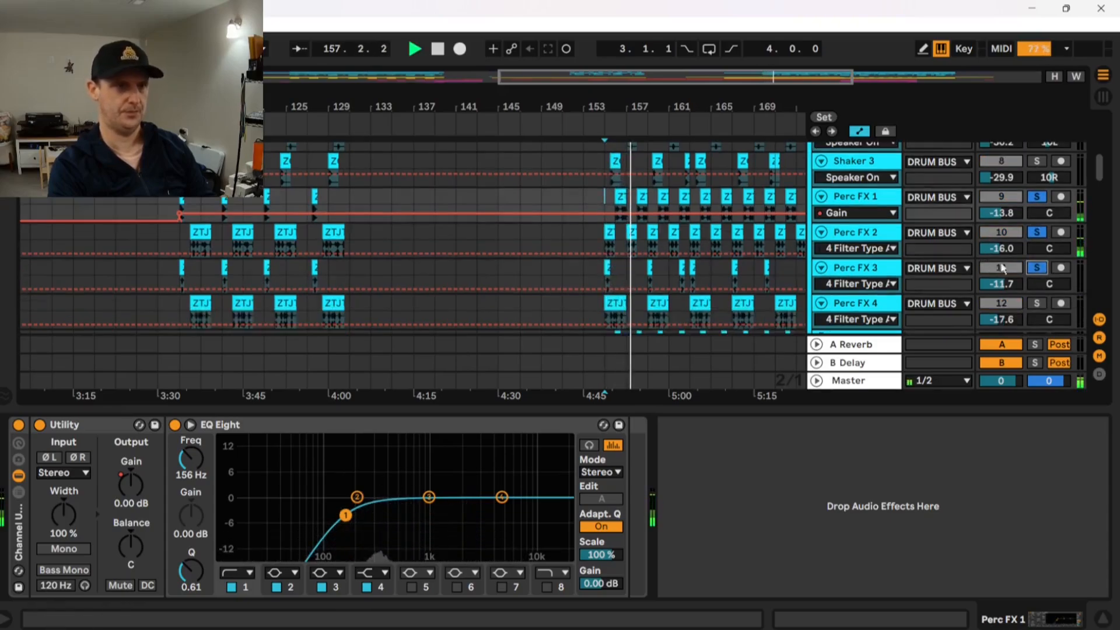
click(1037, 305)
scroll(1037, 291, down, 3)
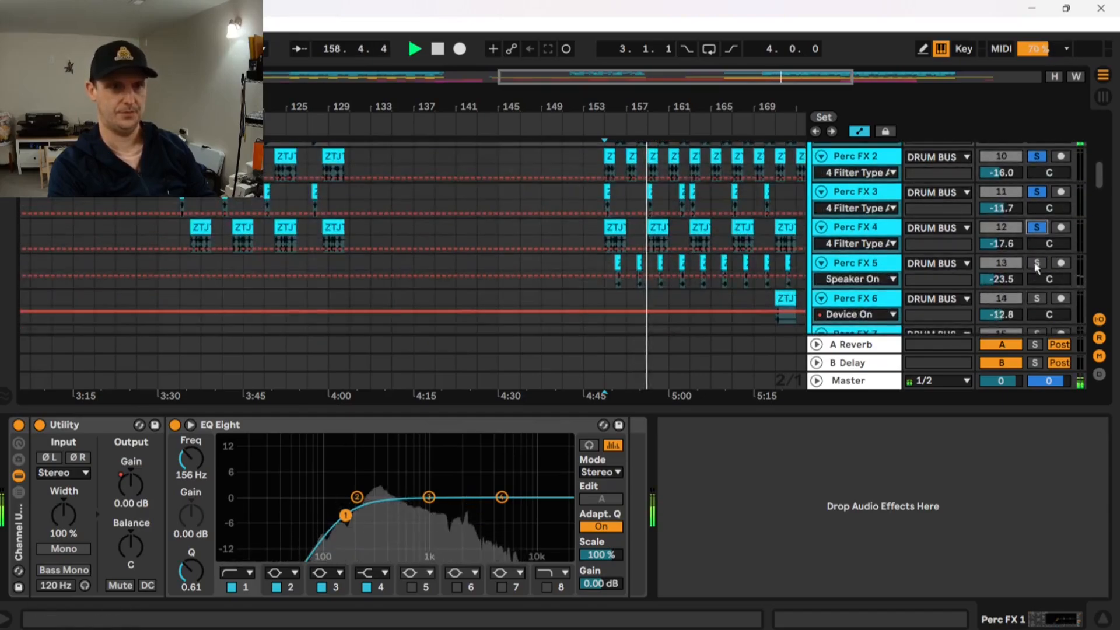
click(1036, 263)
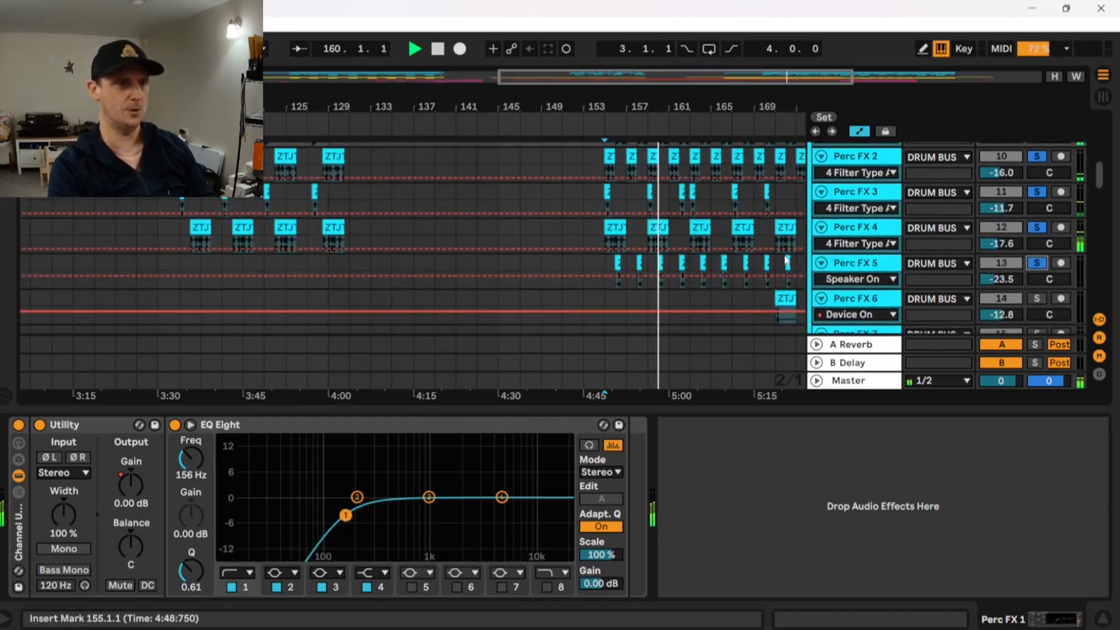
Add Perc FX 6 to the soloed tracks and audition the layered percussion from its clip at bar 171.
scroll(699, 263, right, 5)
scroll(601, 263, down, 3)
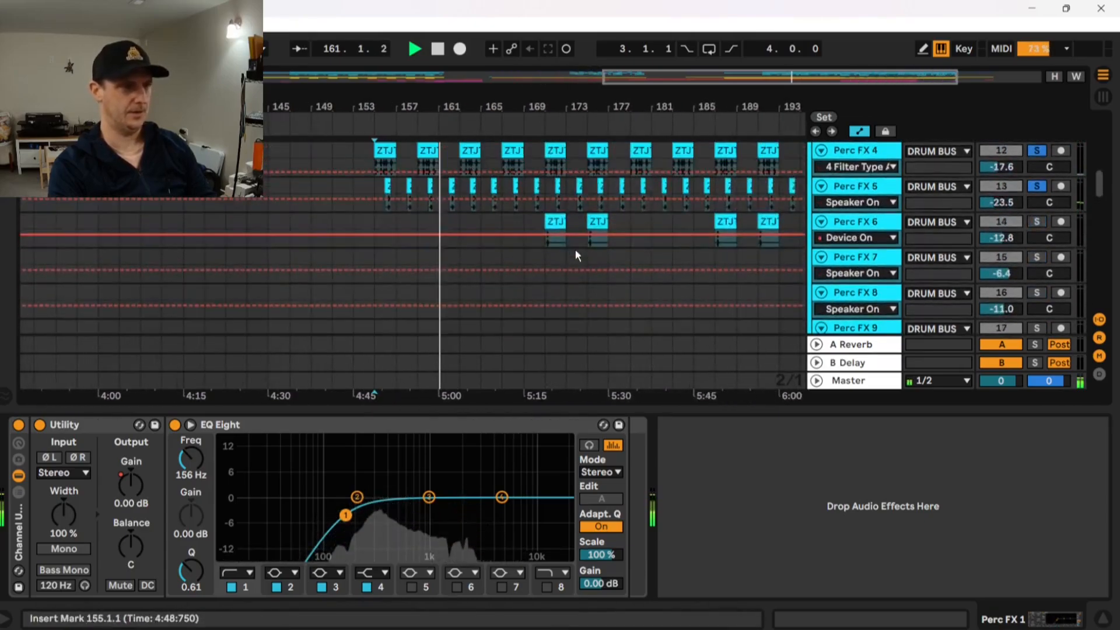
scroll(577, 252, up, 1)
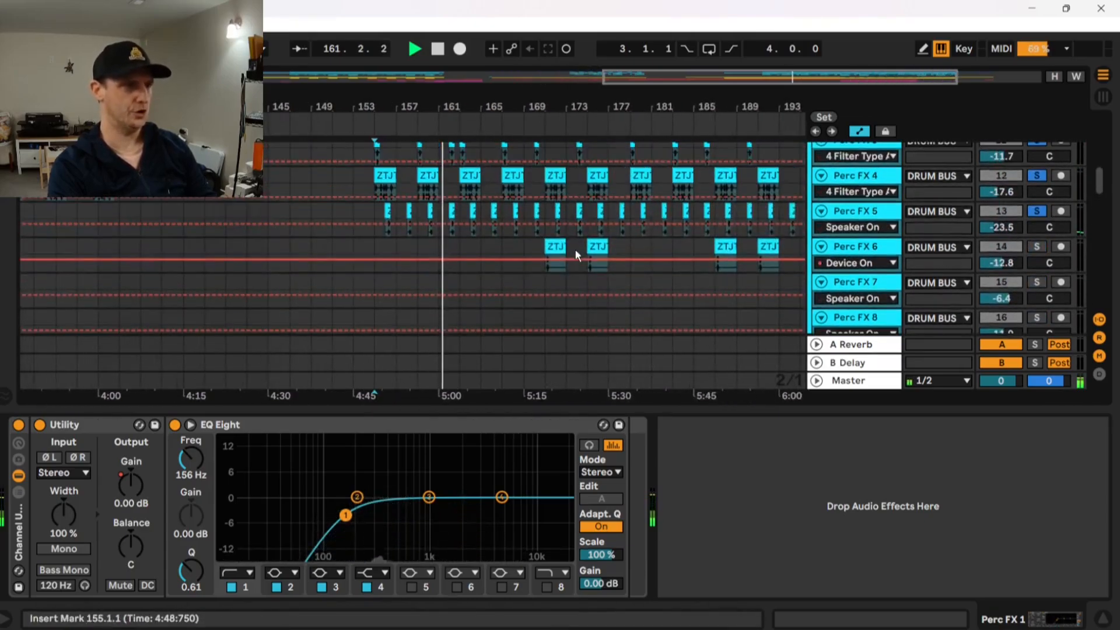
click(1036, 246)
scroll(557, 292, down, 3)
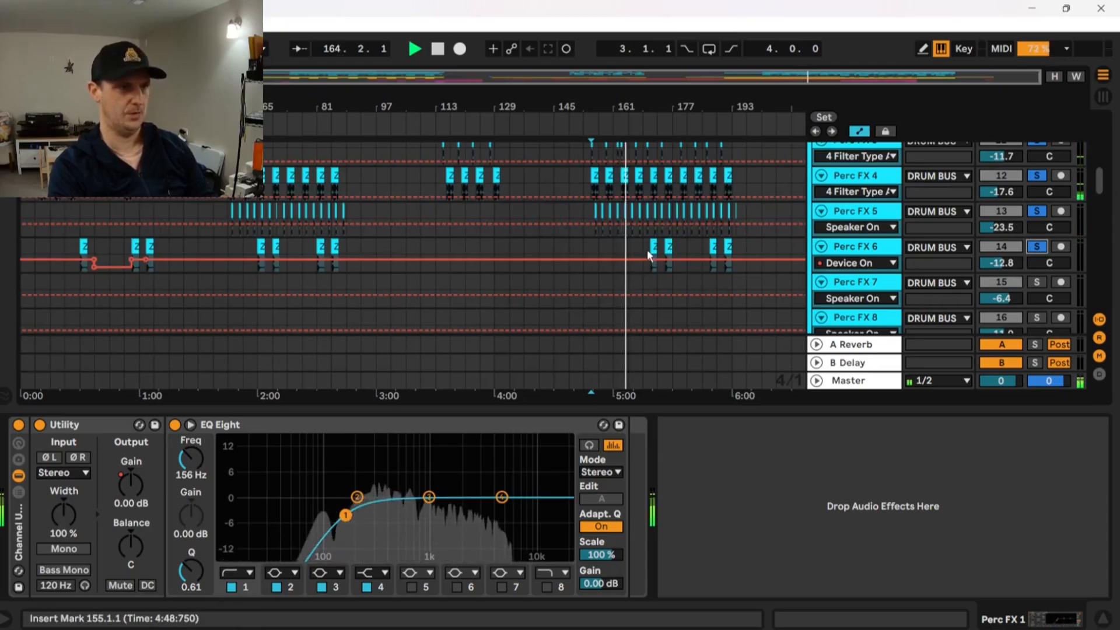
scroll(648, 245, up, 3)
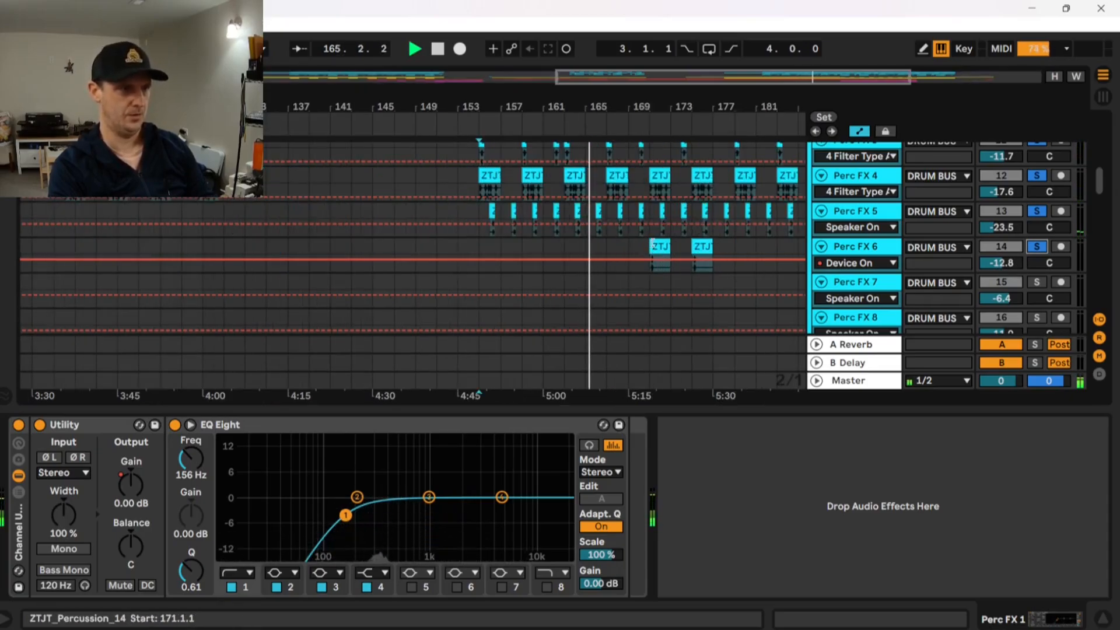
click(650, 245)
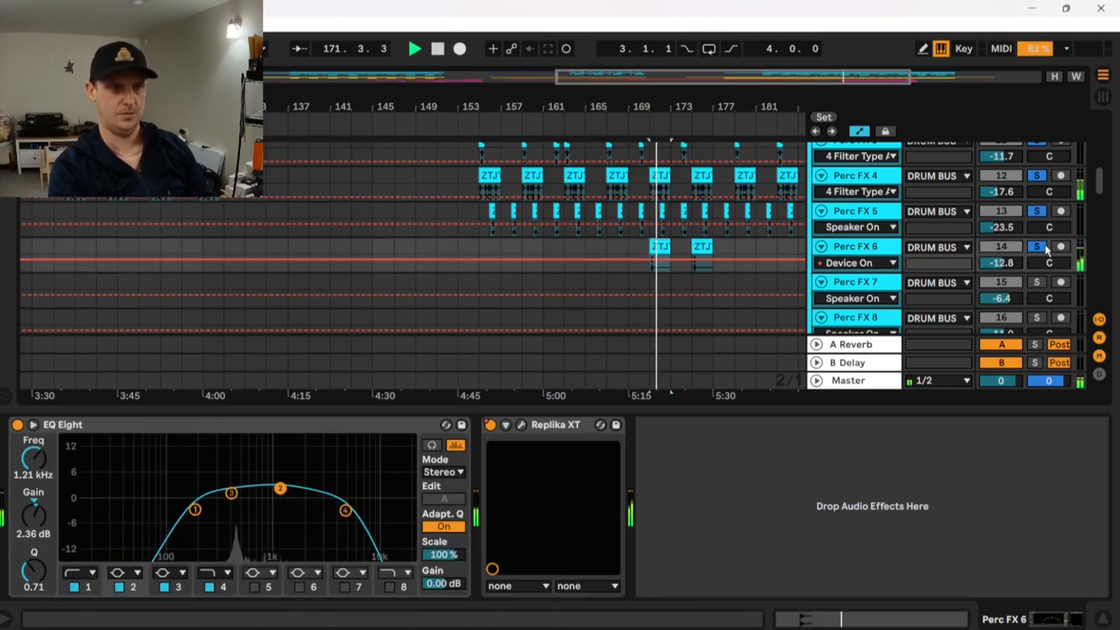
scroll(752, 251, up, 5)
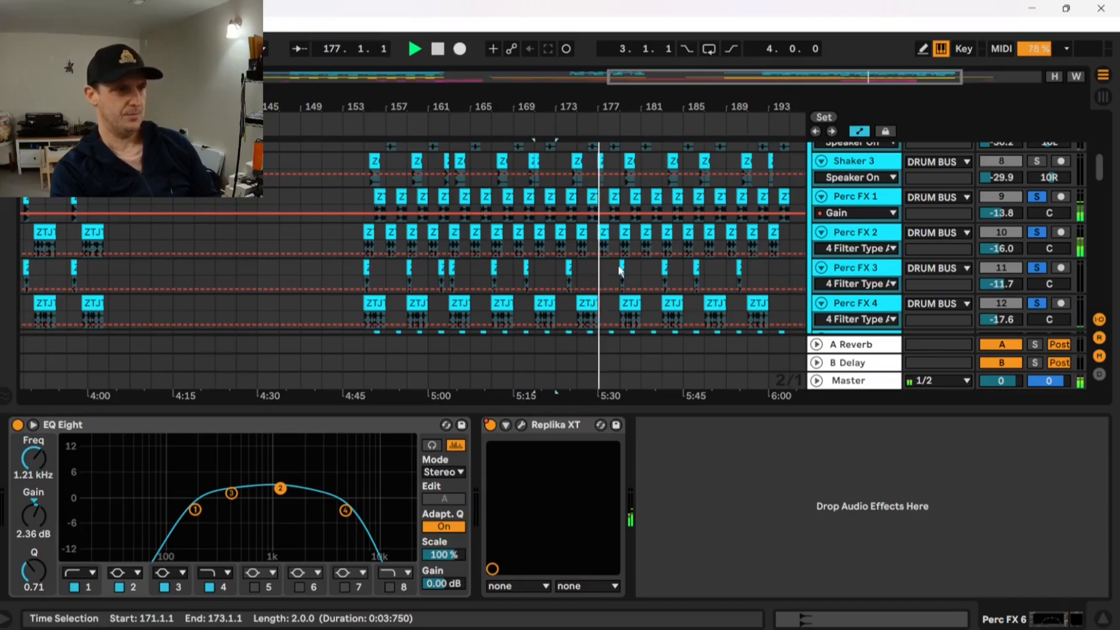
Replace the percussion solos with Clap 1, Clap 2, Shaker 1 and Shaker 2, and audition them from bar 171.
click(1037, 235)
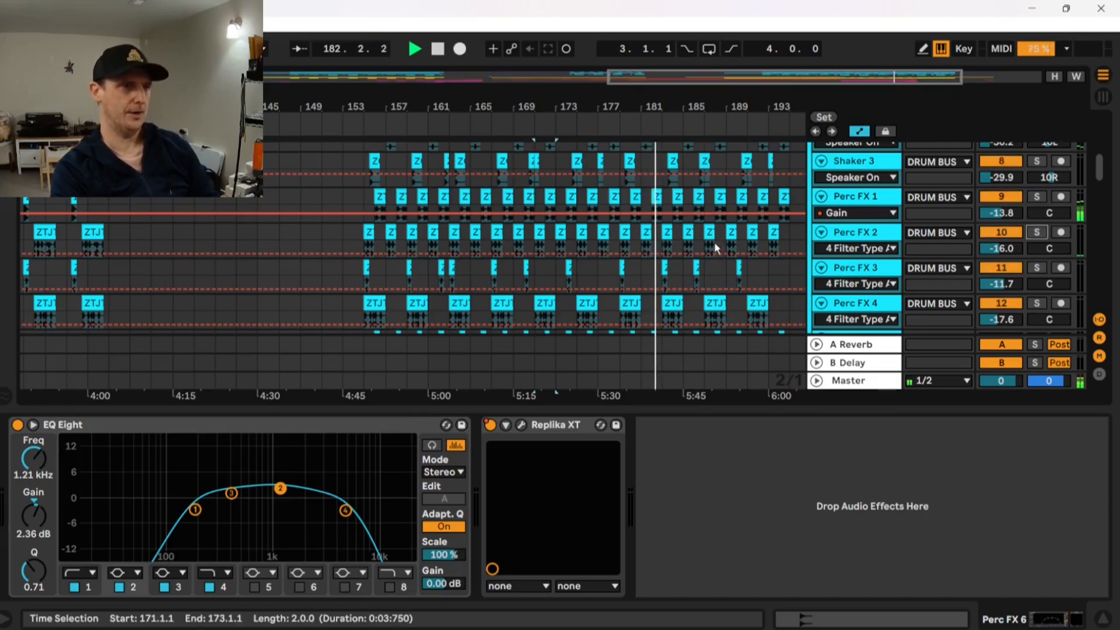
key(space)
scroll(778, 229, up, 3)
scroll(778, 229, up, 2)
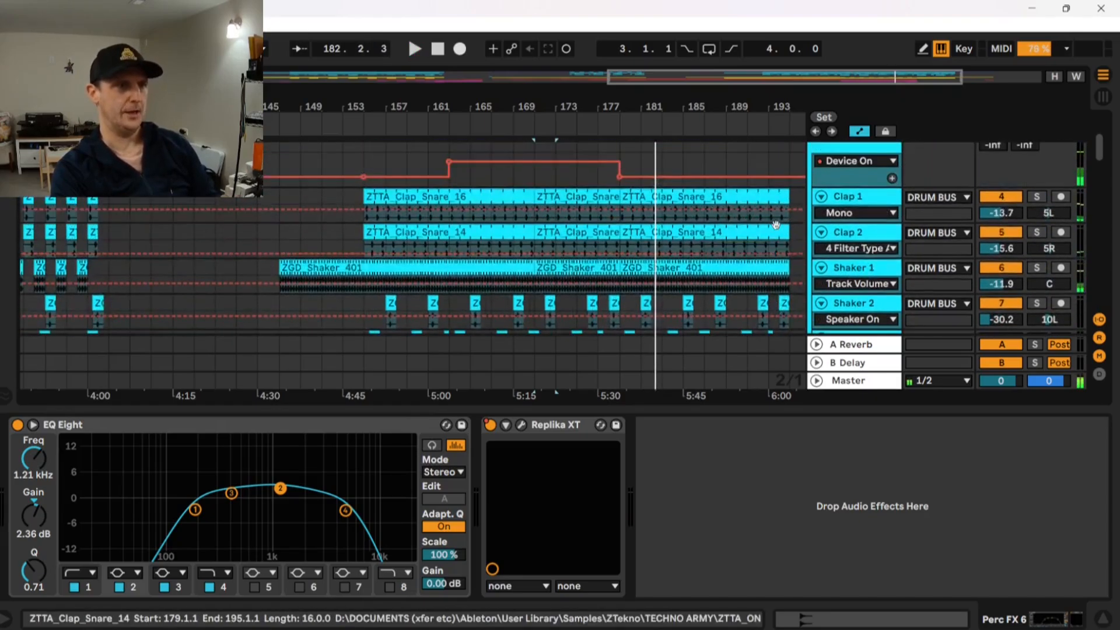
click(1036, 198)
click(1037, 232)
click(1038, 268)
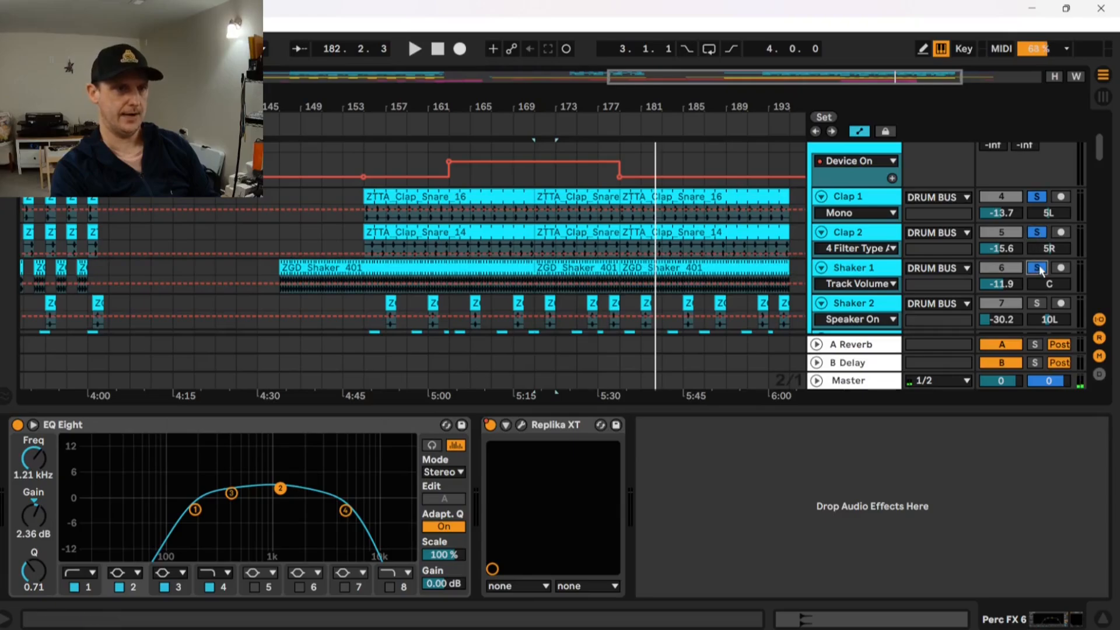
key(space)
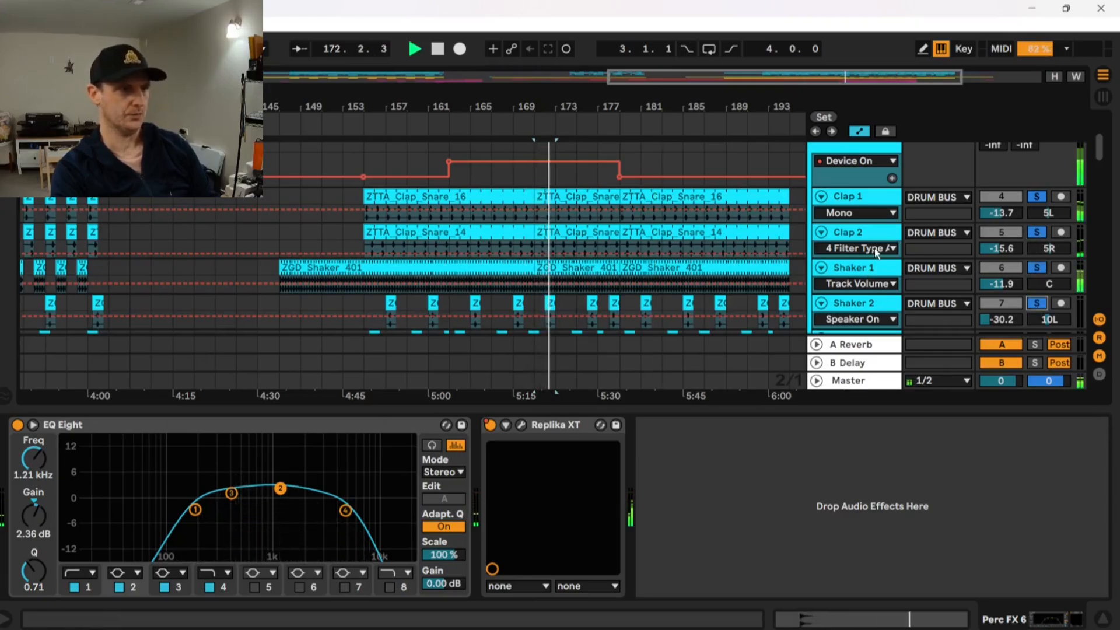
scroll(875, 248, down, 1)
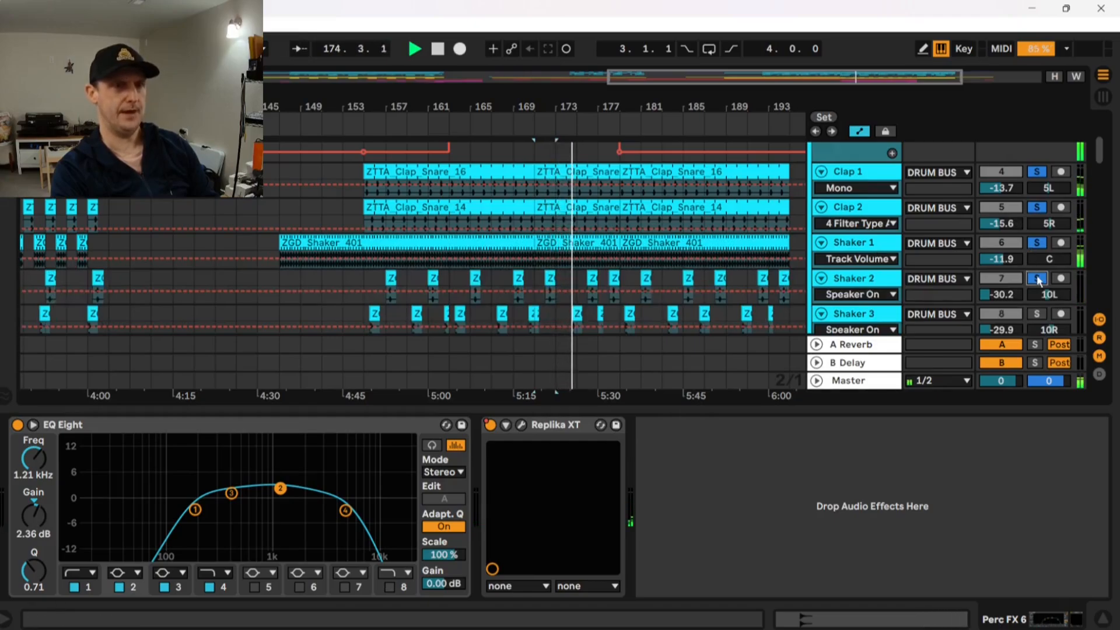
Solo the whole DRUM BUS group during playback and look over its clap, shaker and Perc FX tracks.
scroll(1030, 232, up, 2)
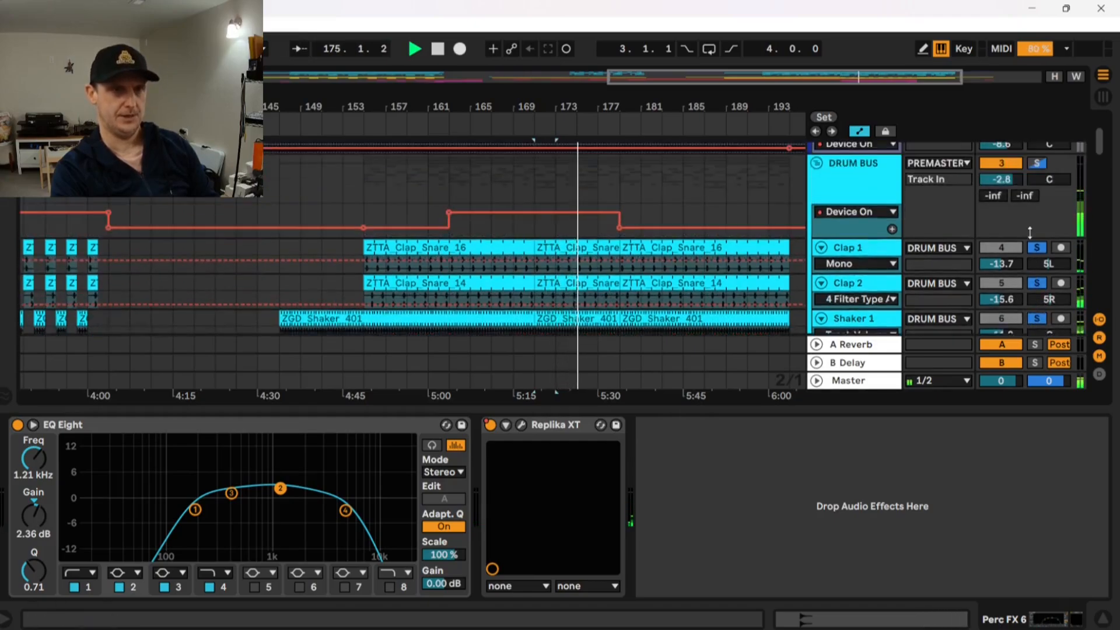
click(1044, 163)
scroll(696, 286, down, 5)
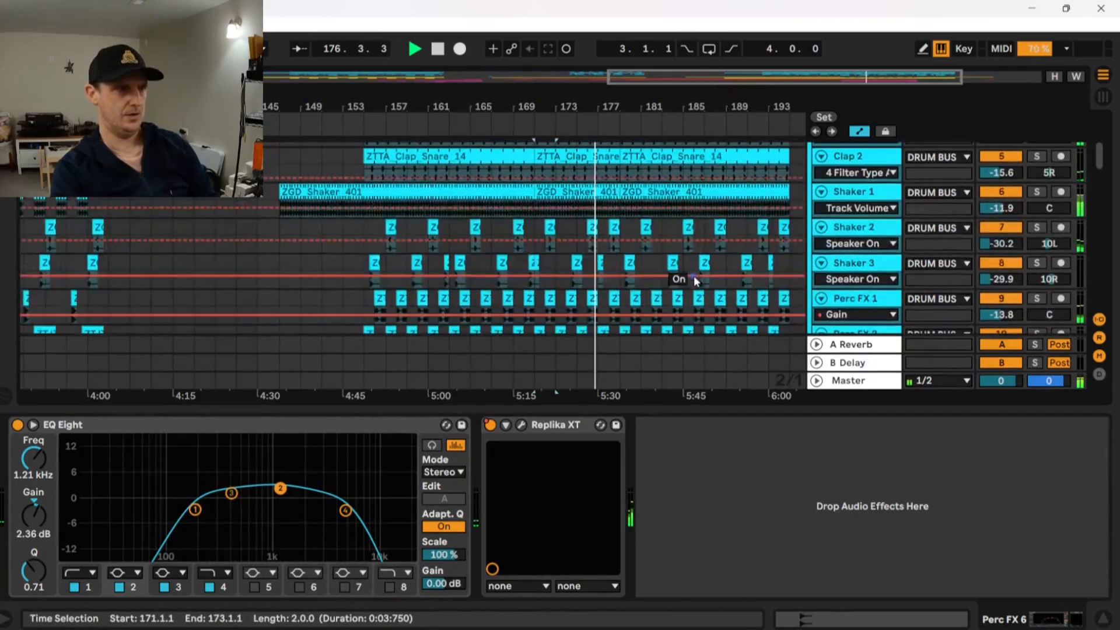
scroll(694, 266, down, 1)
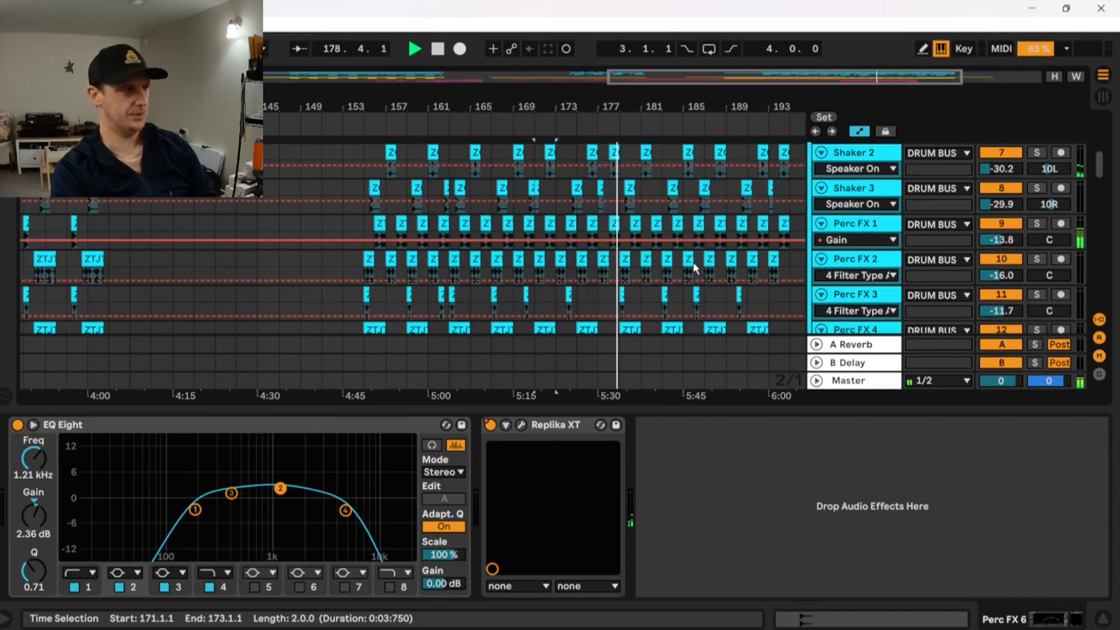
scroll(694, 267, down, 2)
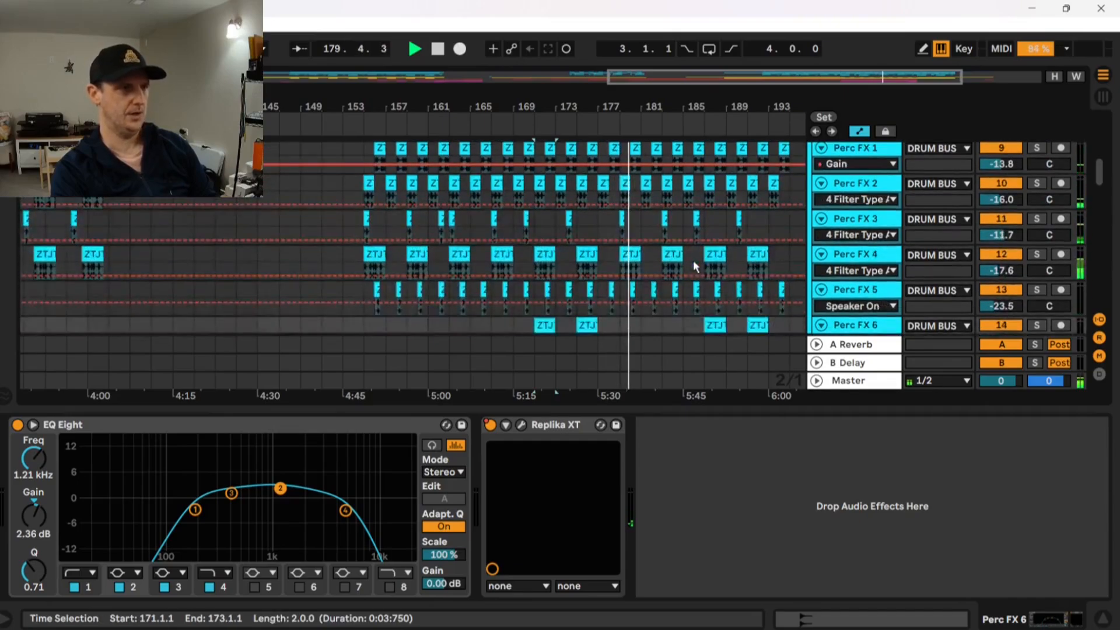
scroll(694, 266, up, 4)
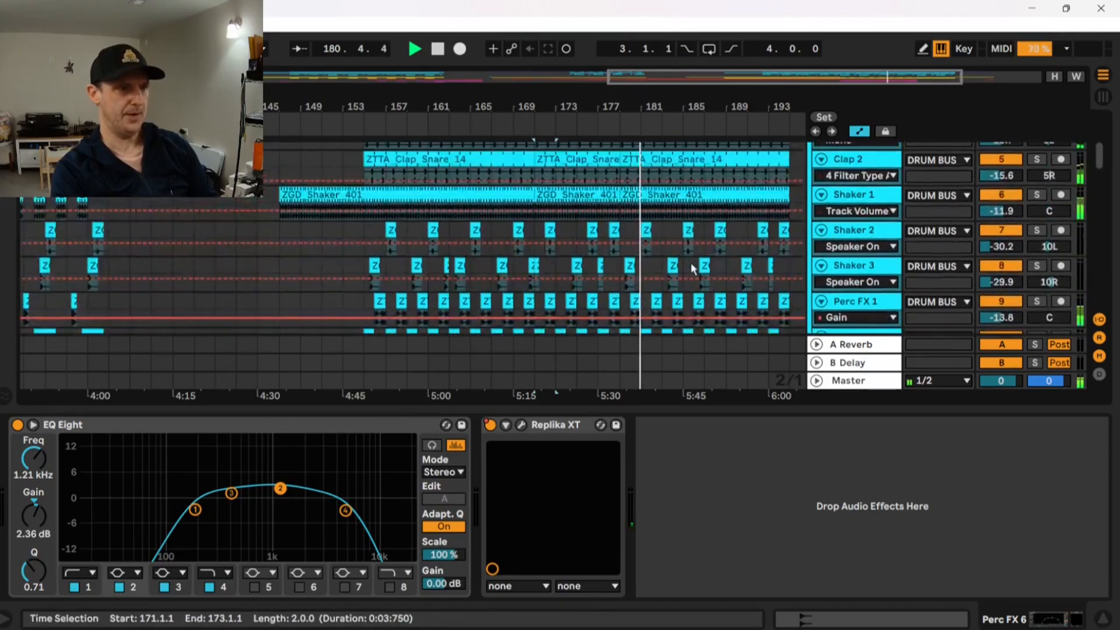
scroll(693, 268, up, 2)
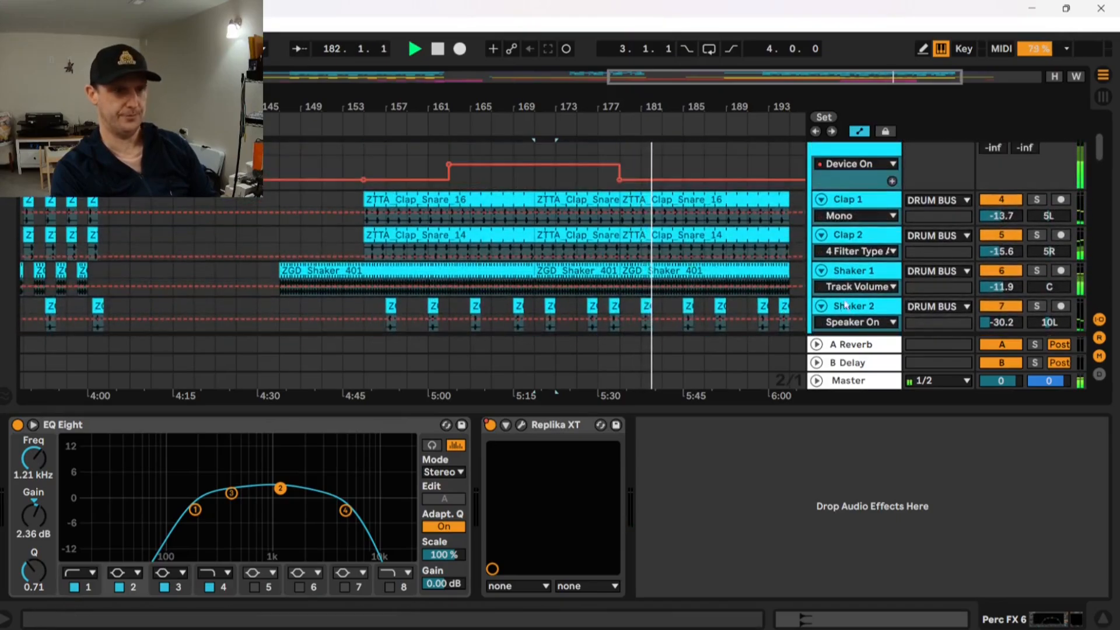
Collapse the Shaker 1, Clap 2 and Clap 1 tracks in the arrangement, ending with Clap 1 selected.
click(851, 270)
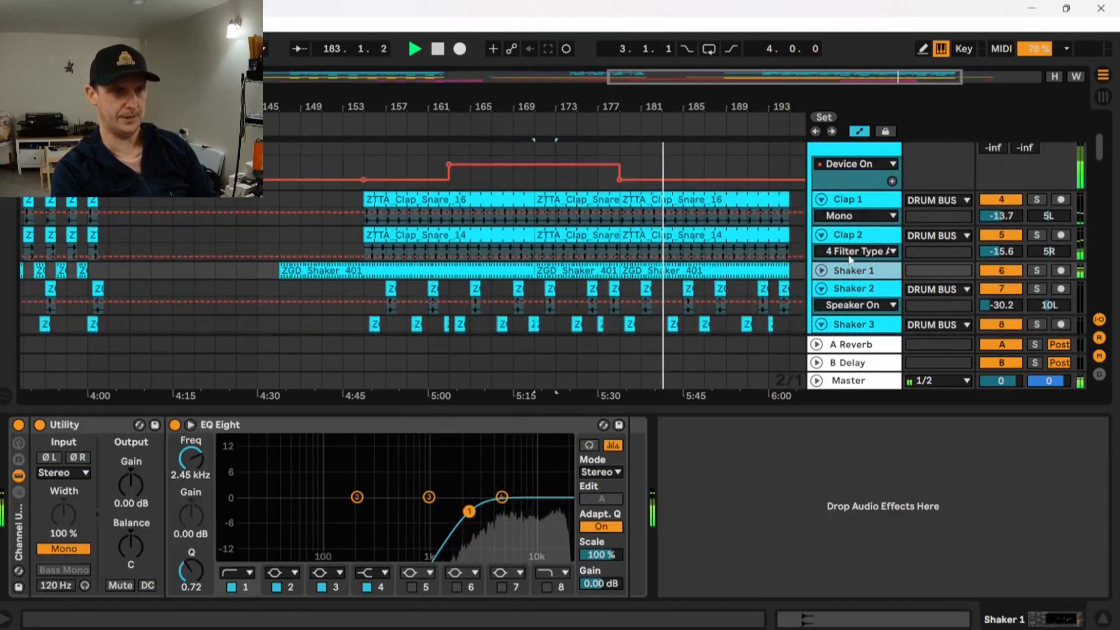
click(851, 234)
click(852, 201)
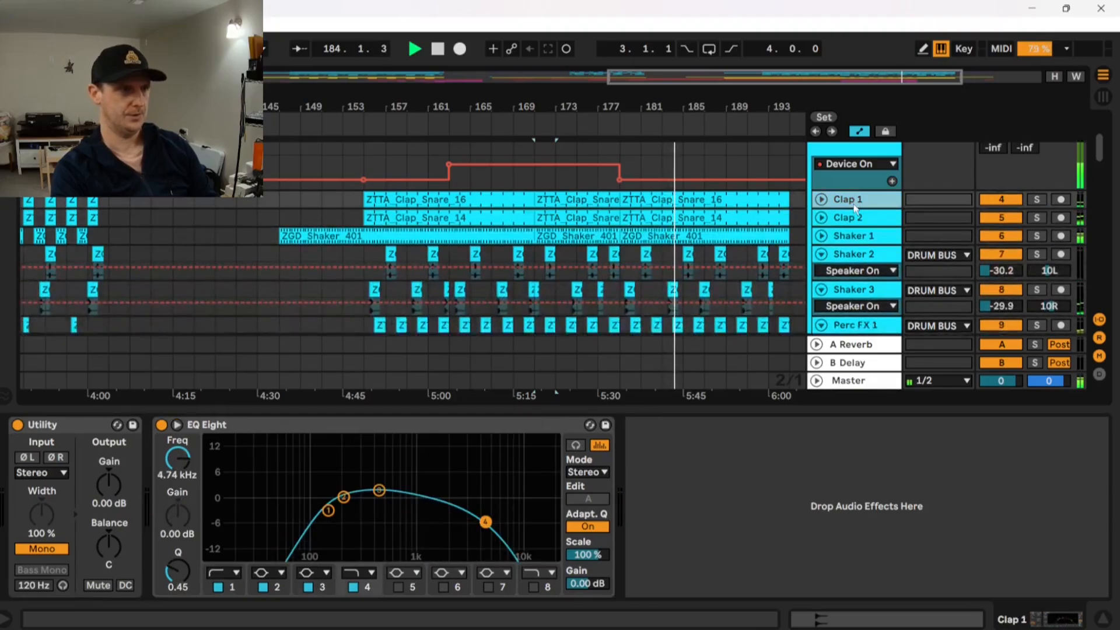
Listen to the soloed drum group while examining its layers from Perc FX 6 up to the KICK BUS.
scroll(768, 225, down, 5)
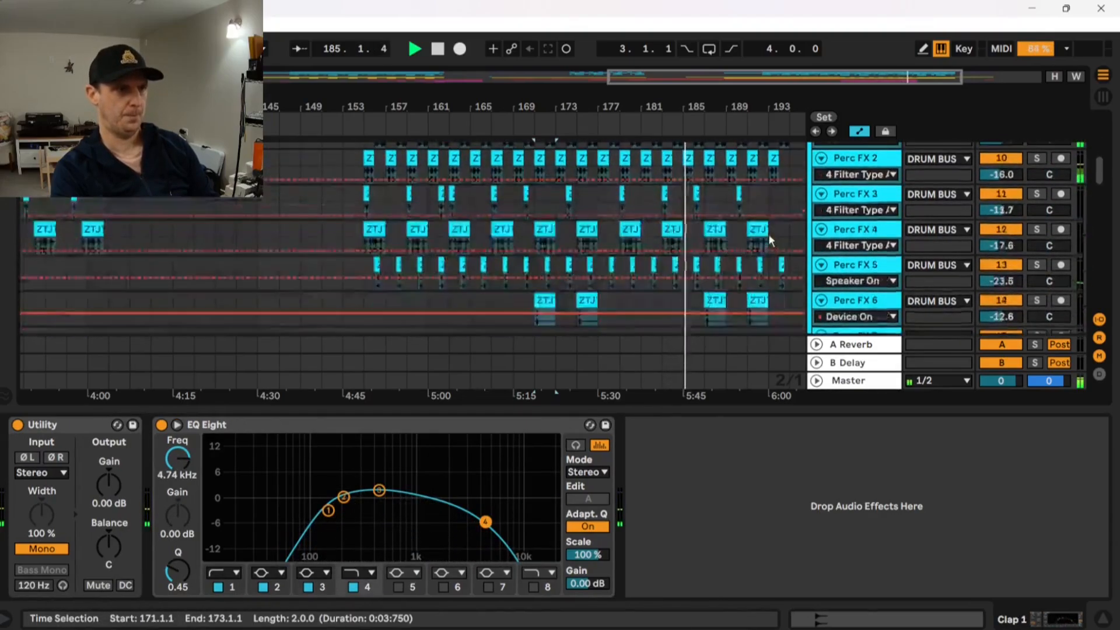
scroll(768, 239, up, 5)
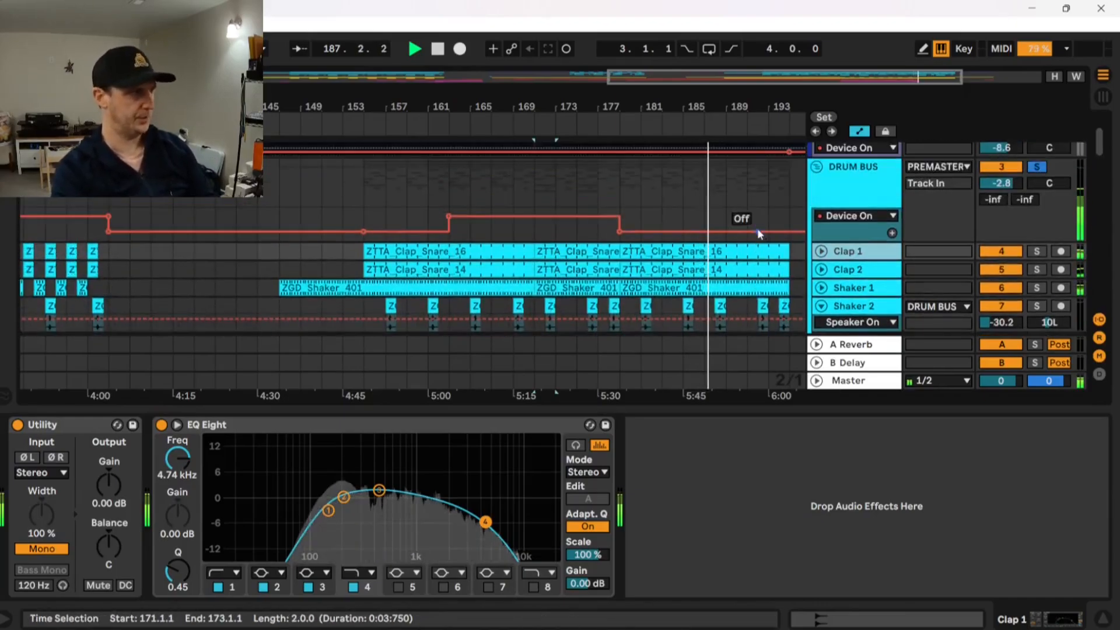
scroll(757, 227, up, 2)
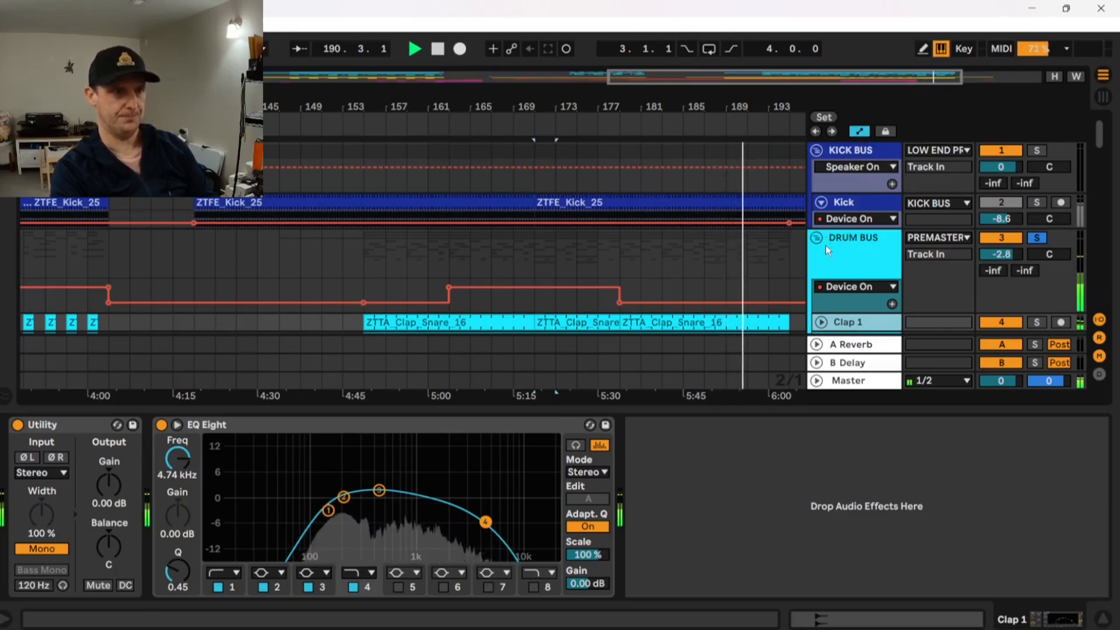
scroll(778, 255, down, 3)
scroll(770, 256, up, 3)
scroll(757, 261, down, 3)
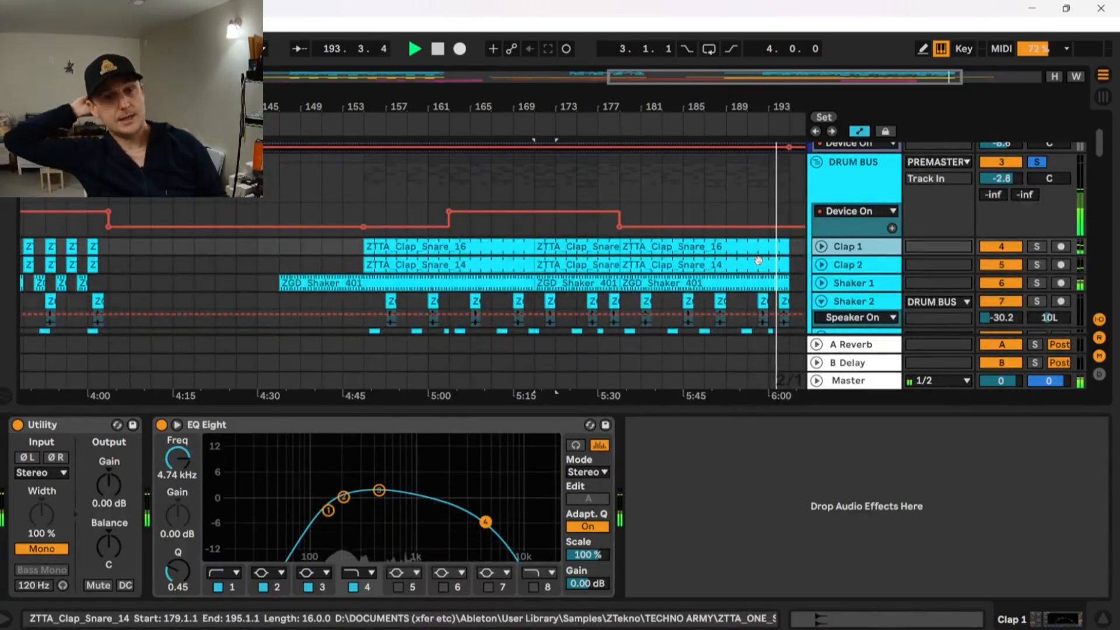
Stop playback and place the insert mark on the DRUM BUS at bar 179, showing the bus's device chain.
key(space)
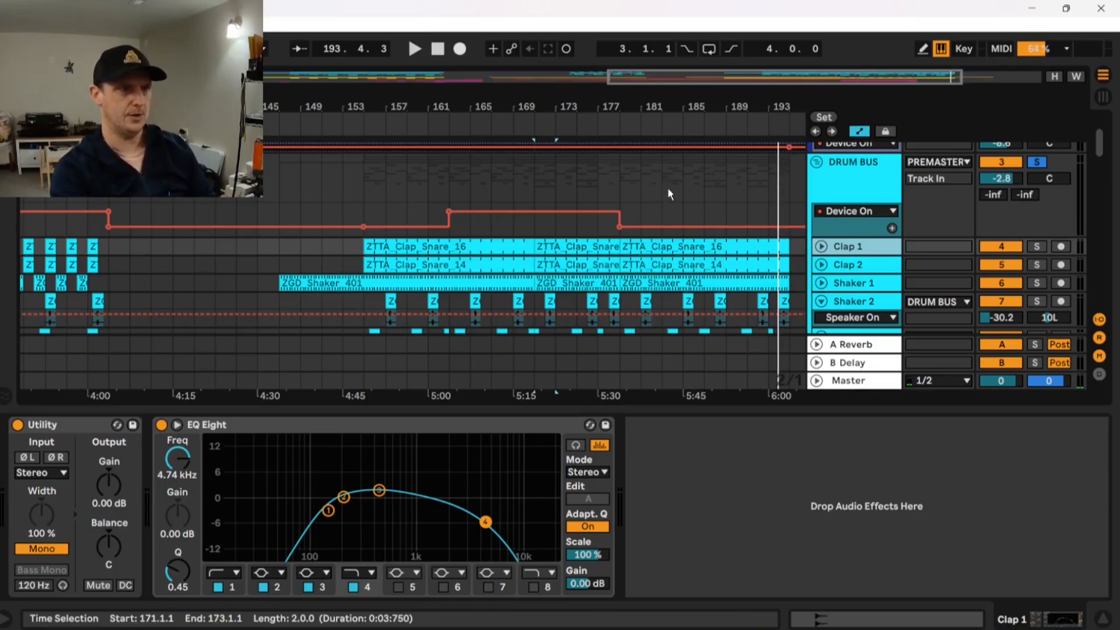
click(621, 183)
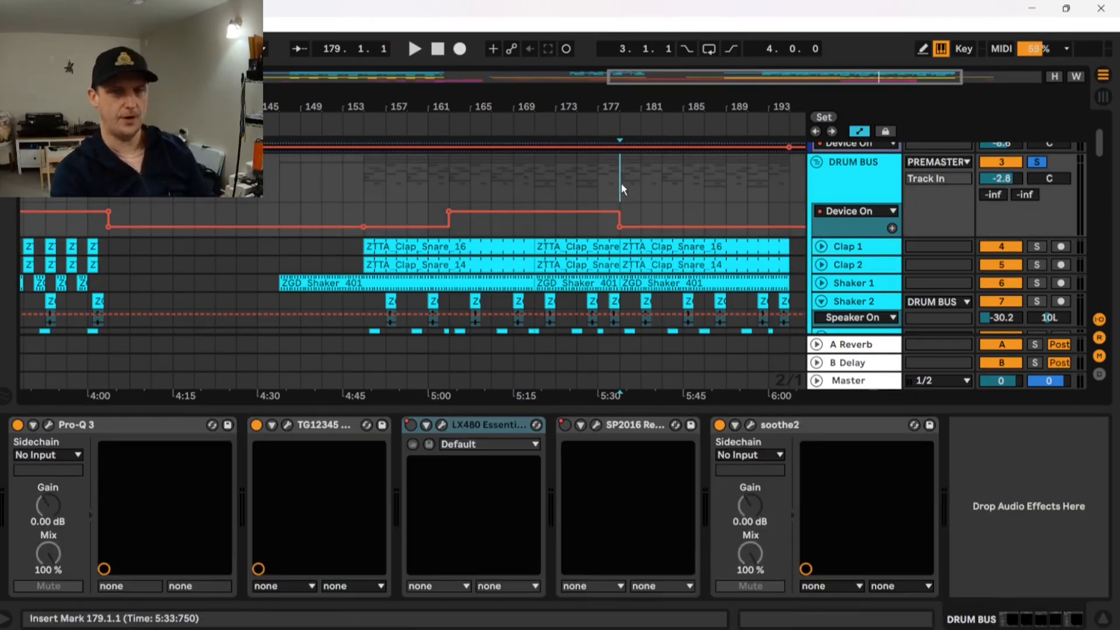